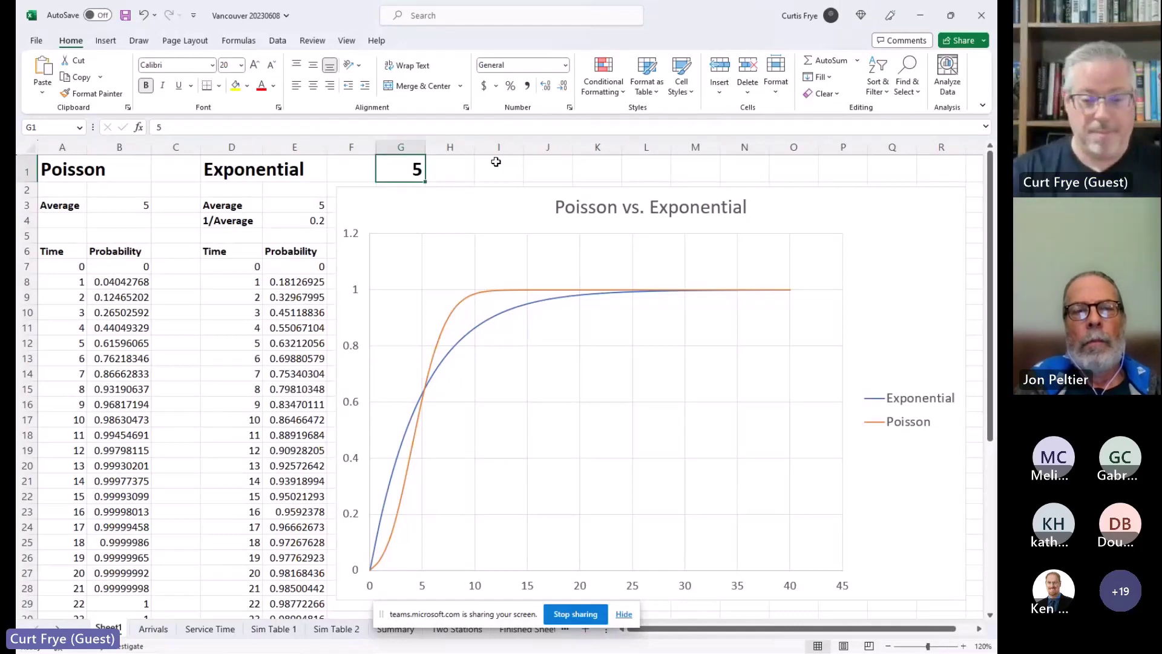
- Set the average in G1 to 3, 7 and finally 10 to compare the Poisson and exponential curves
text(3)
key(Return)
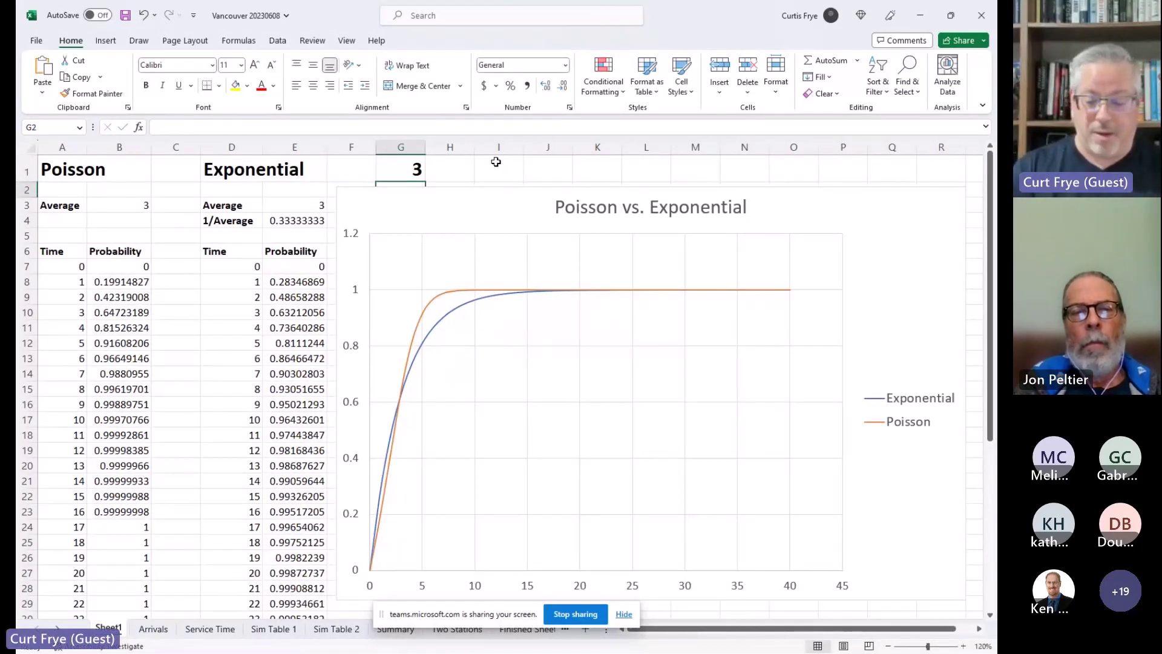
key(Up)
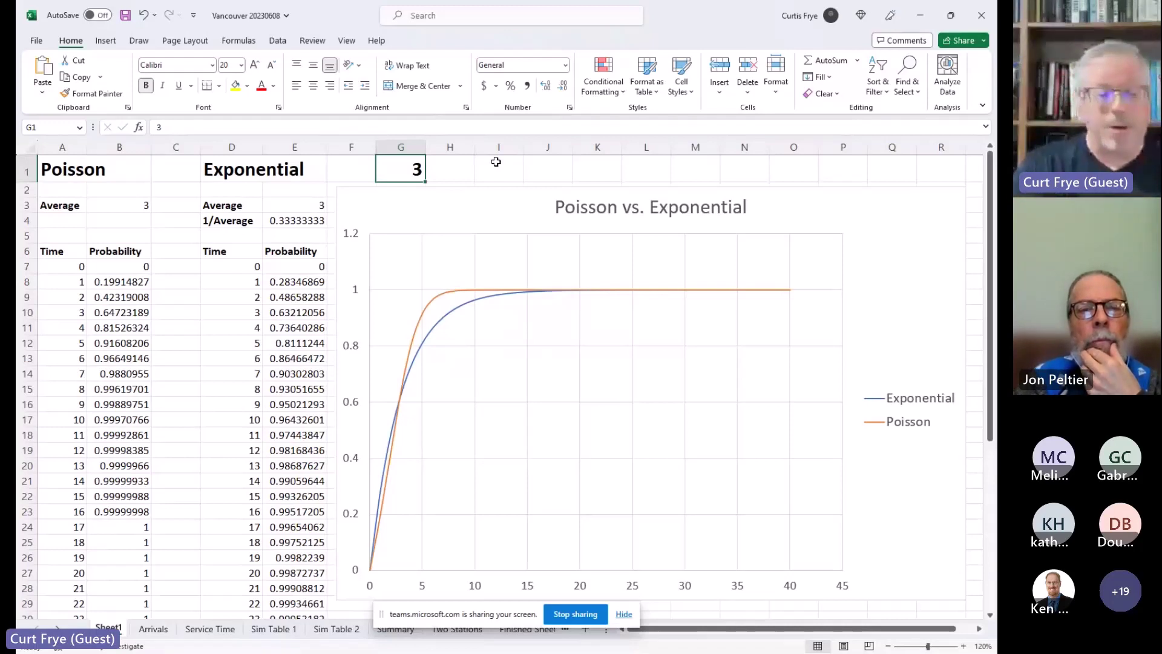
text(7)
key(Tab)
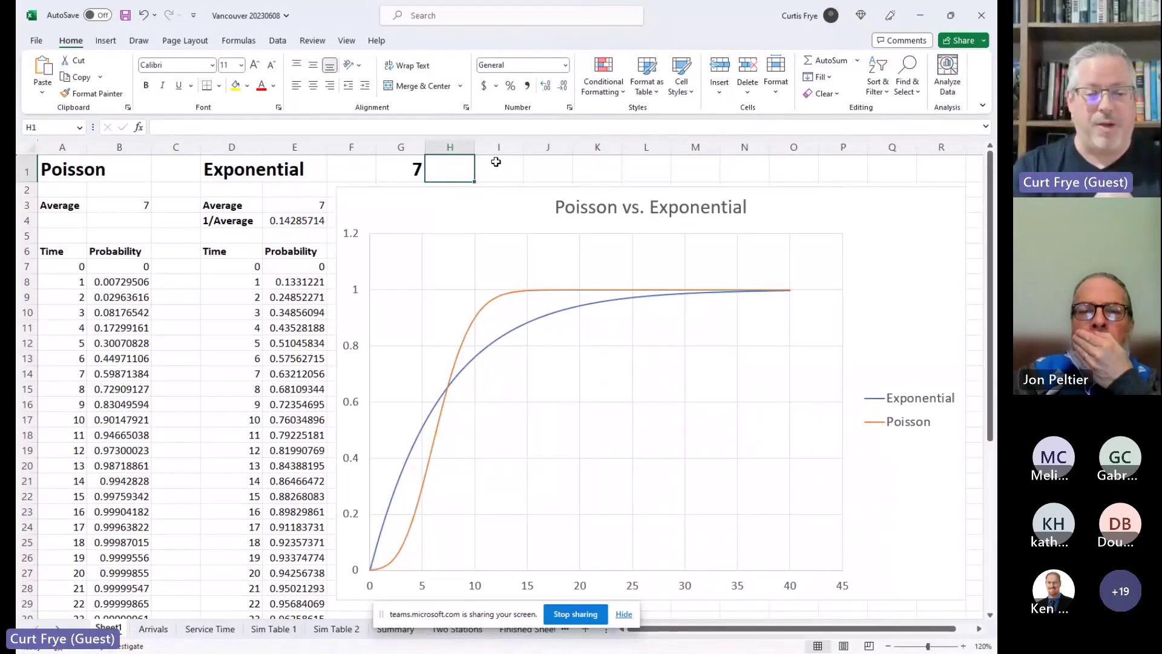
key(Left)
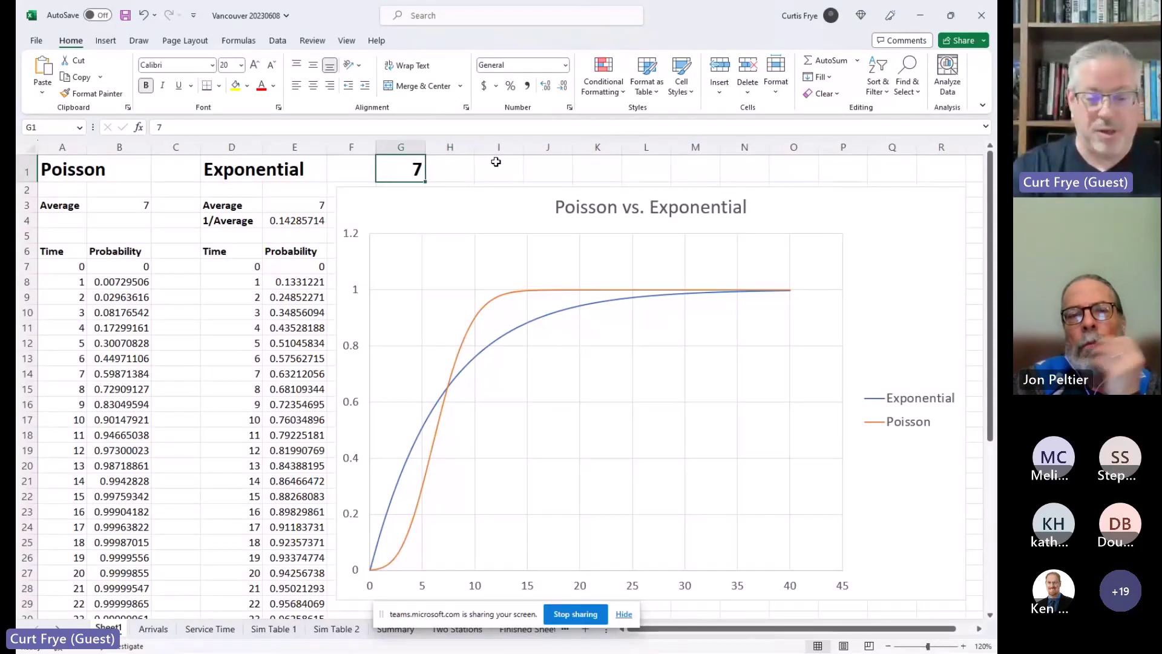
text(10)
key(Right)
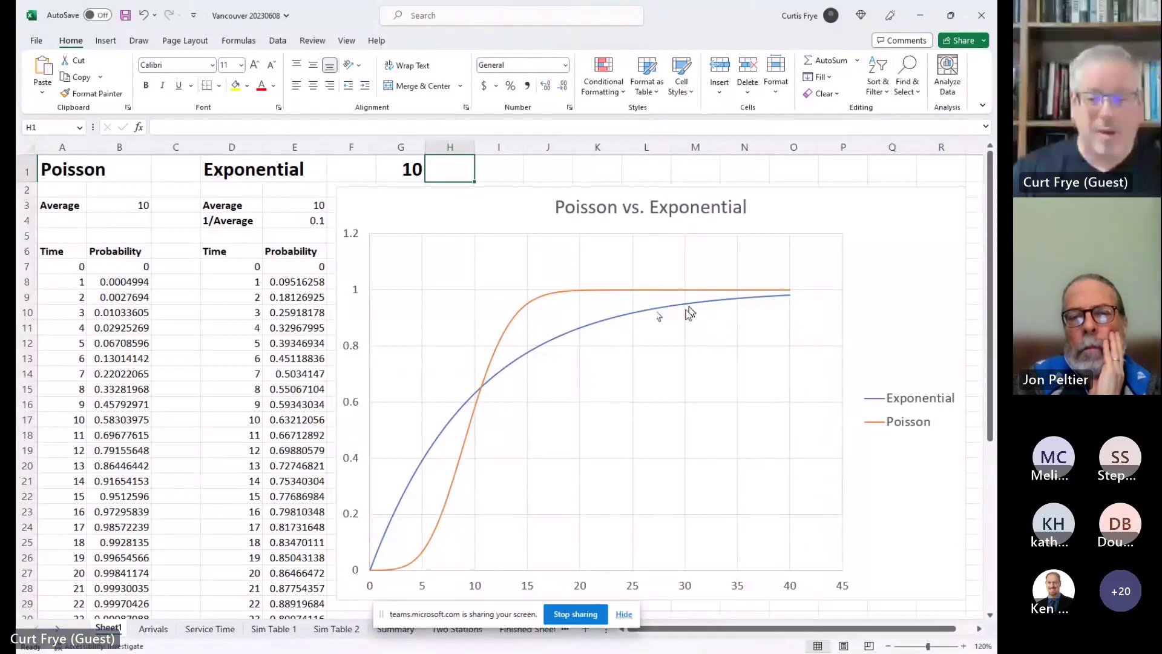
mouse_move(687, 309)
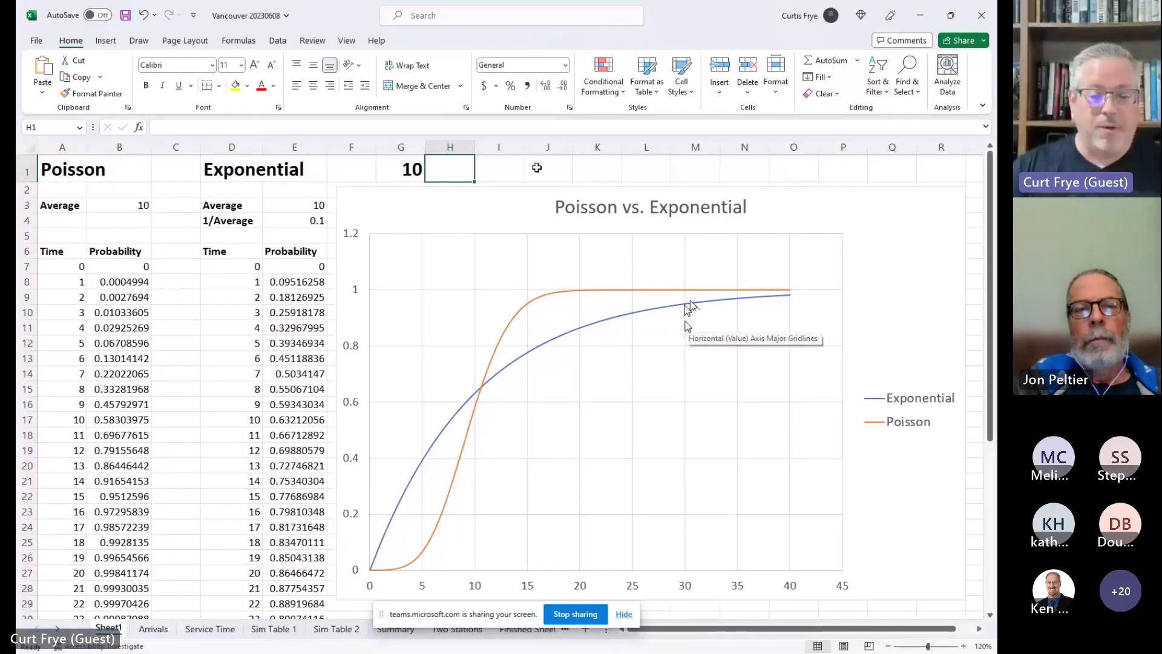
- On the Arrivals sheet, enter 0 as the first arrival gap in A5 and 0 as its probability in B5
click(162, 632)
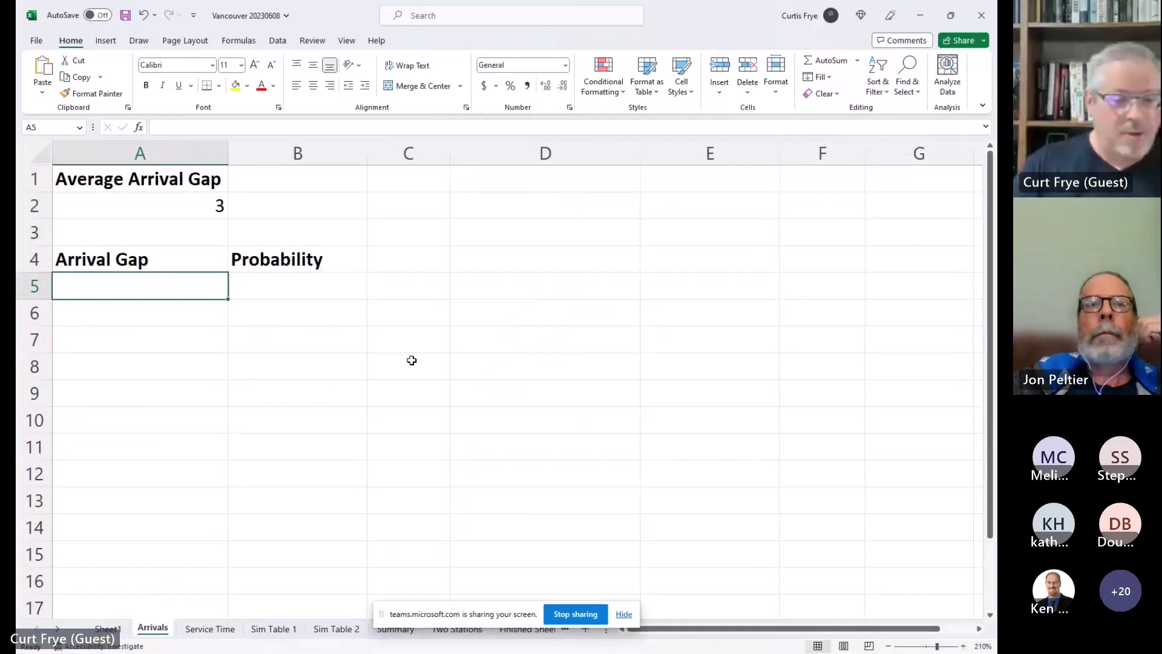
text(0)
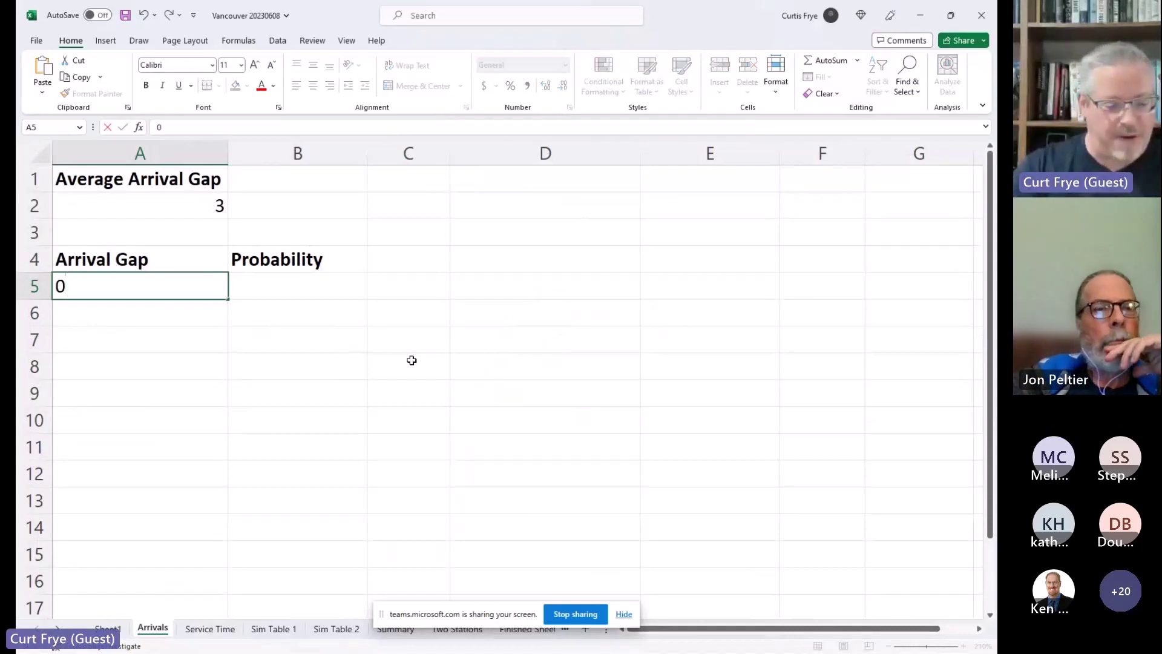
key(Tab)
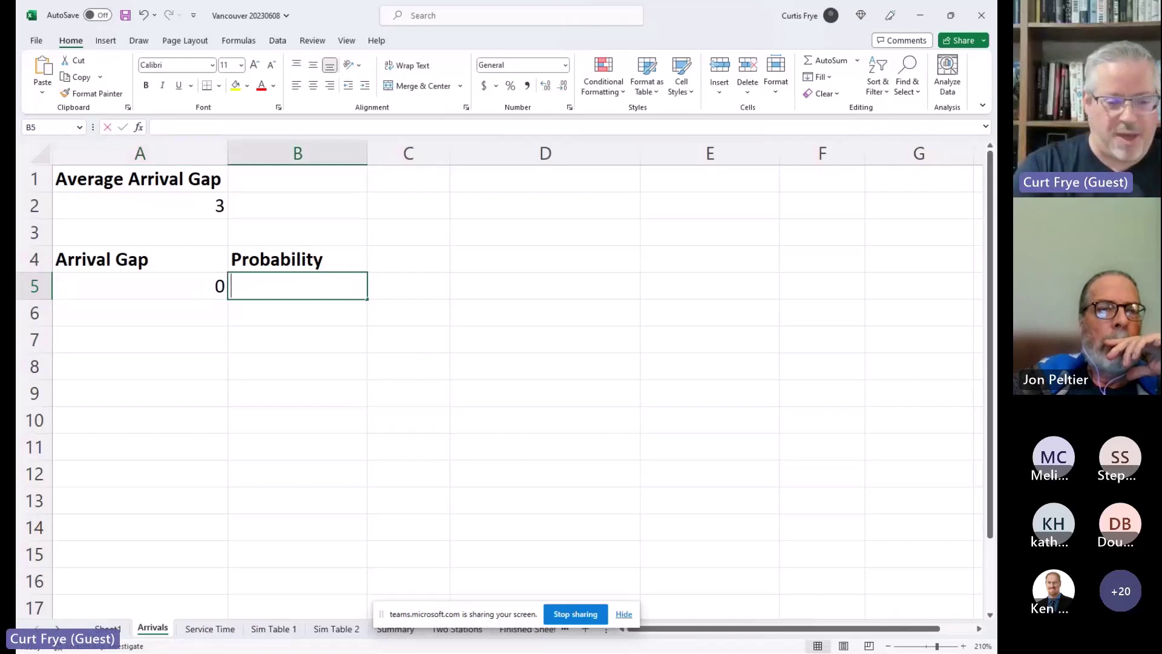
text(0)
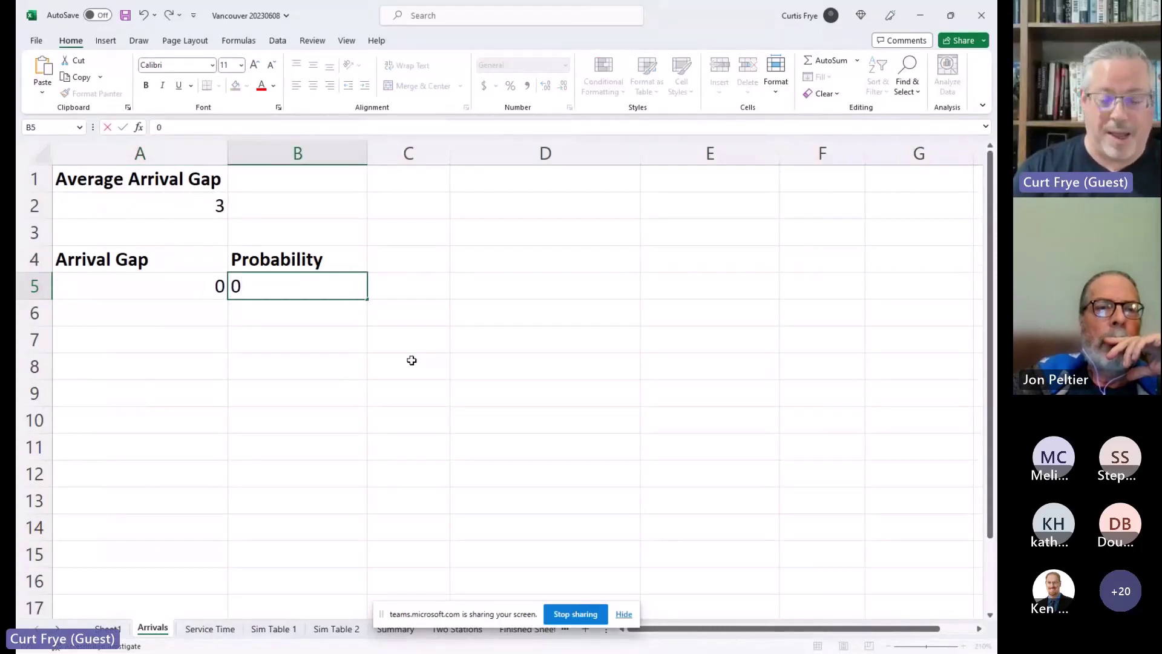
key(Return)
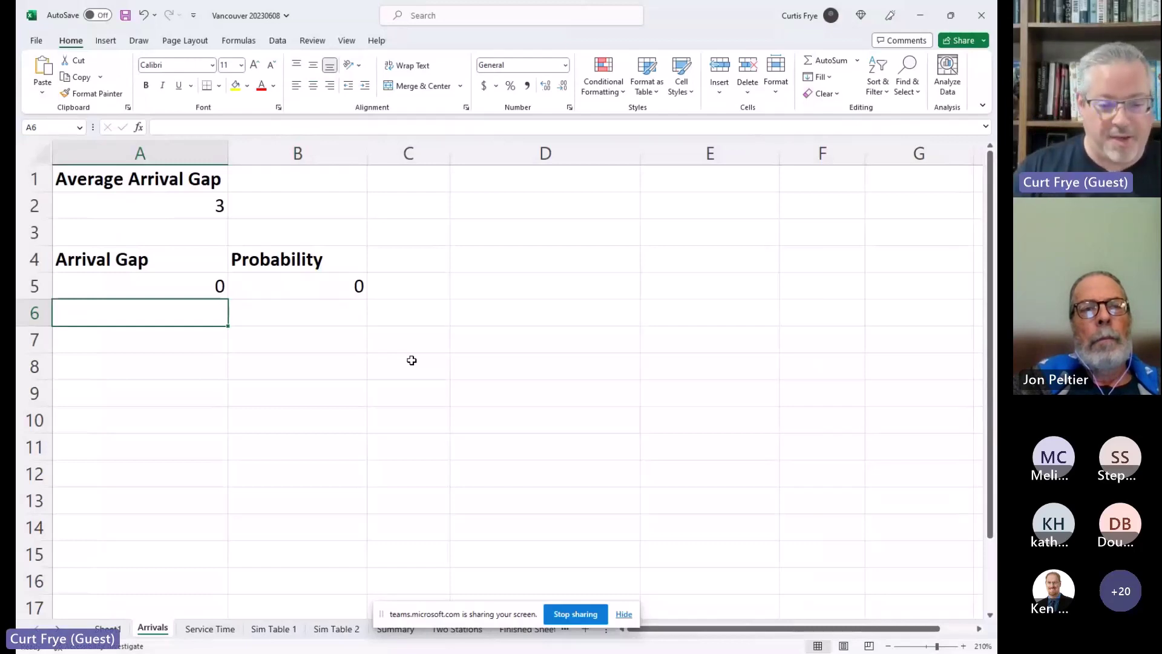
- Fill the Arrival Gap column from A6 to A15 with the series 1 to 10
text(1)
key(Return)
text(2)
key(Return)
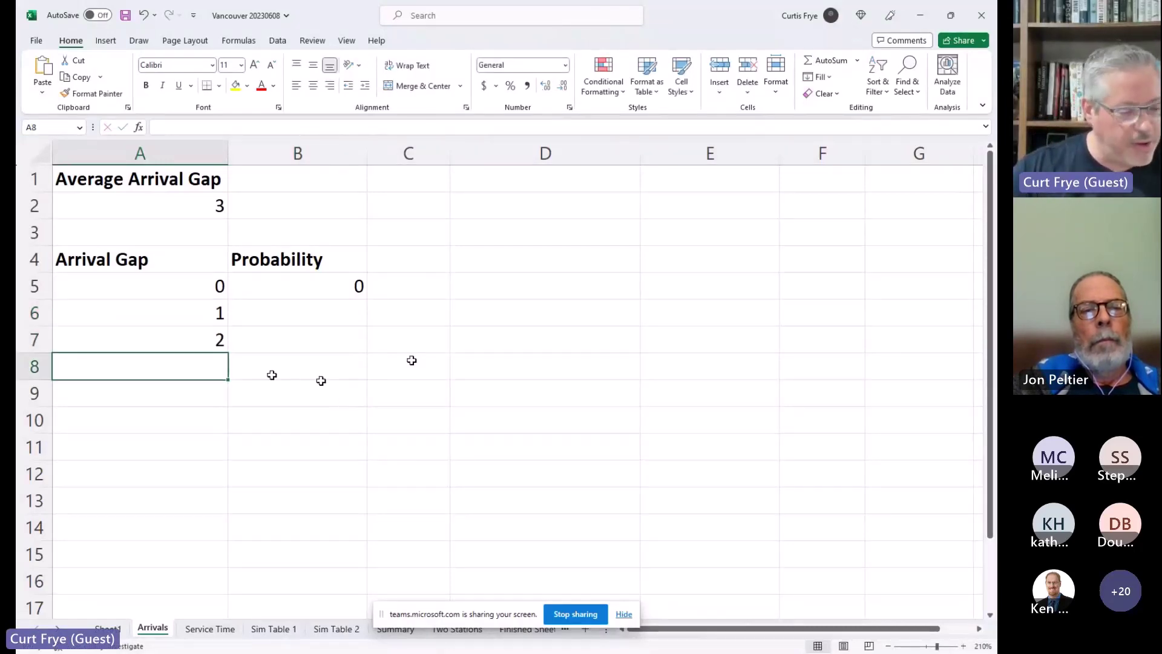
drag(208, 314, 205, 337)
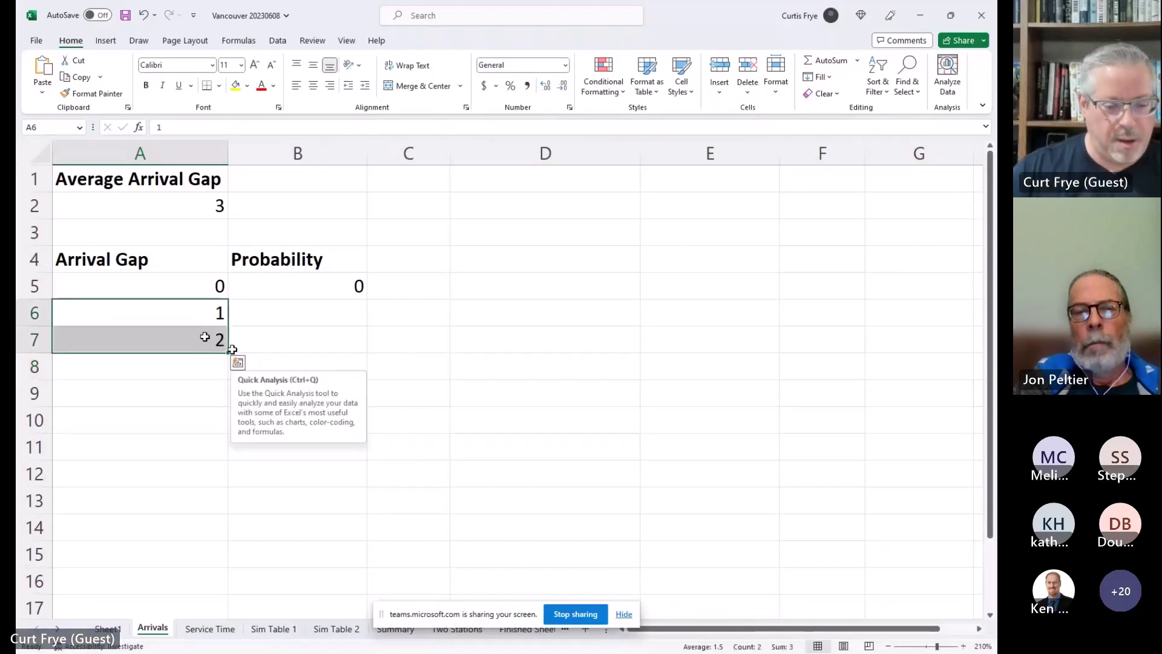
drag(229, 358, 183, 560)
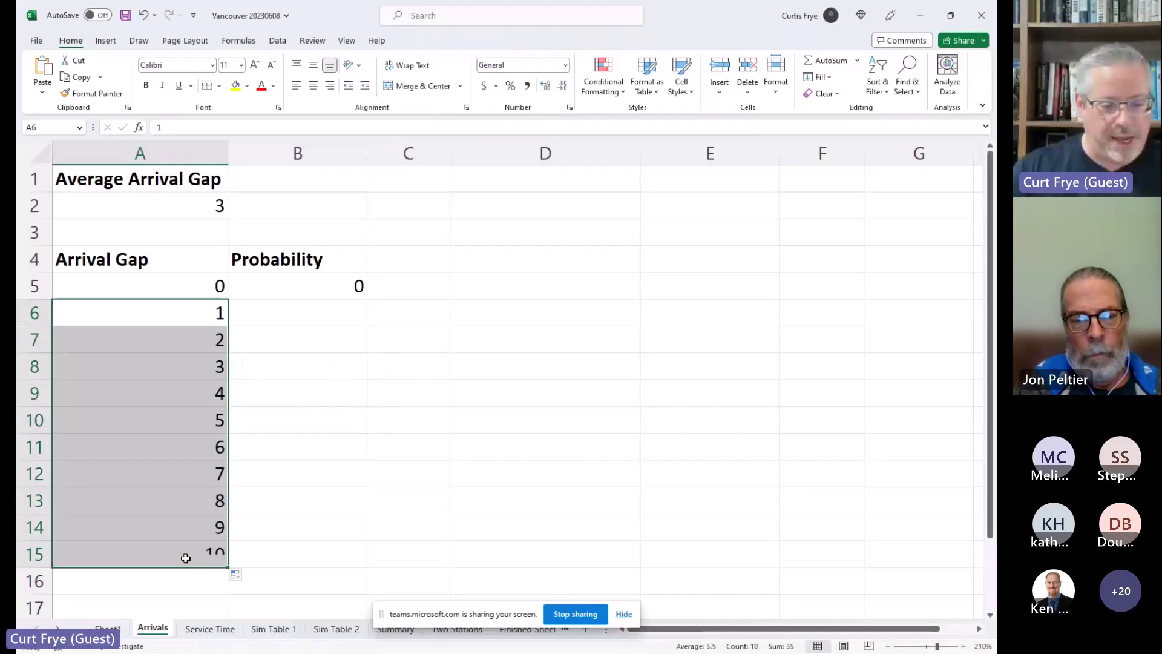
- Enter the cumulative probability formula =POISSON.DIST(A6,$A$2,TRUE) in B6
click(258, 310)
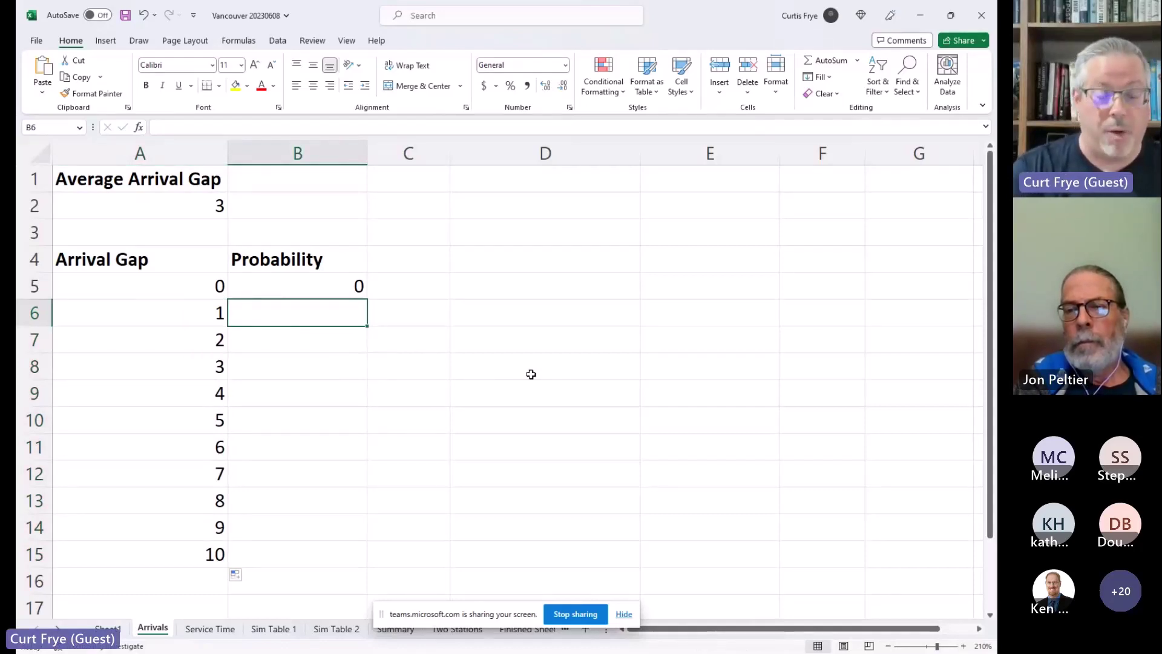
text(=)
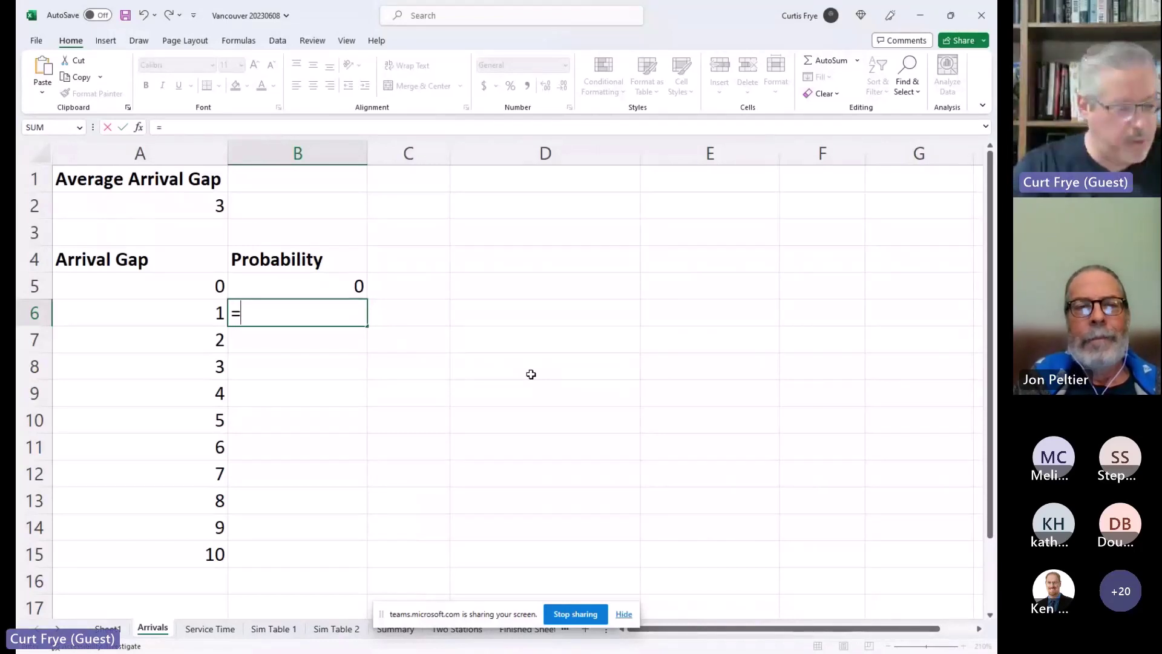
text(poi)
key(Tab)
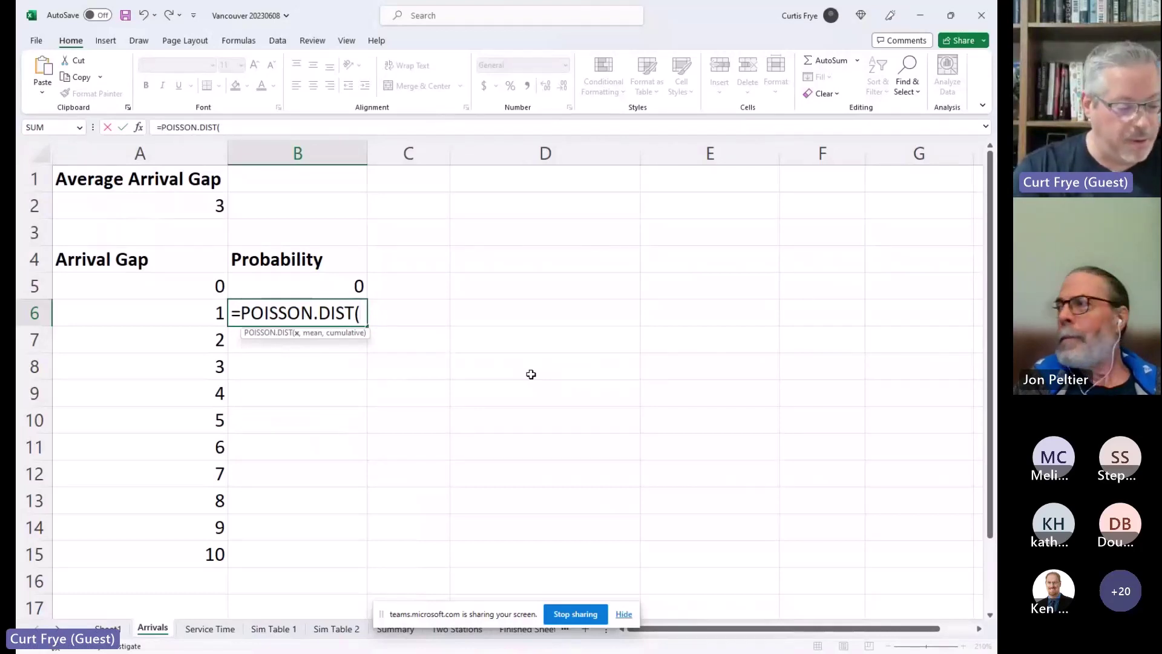
text(A6)
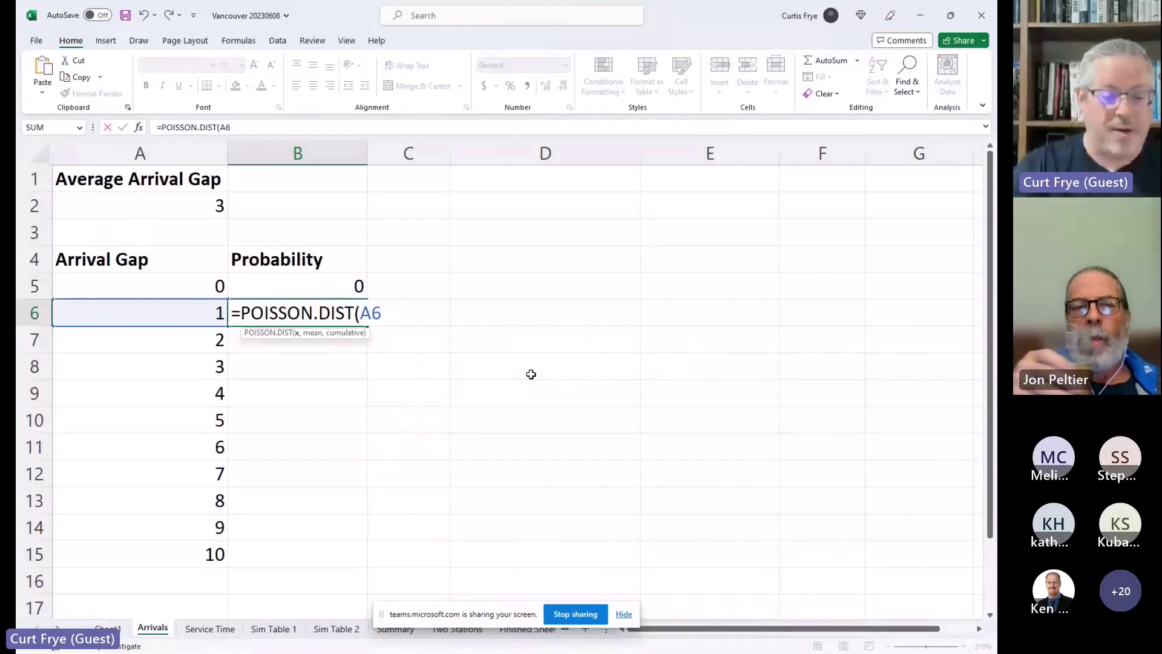
text(,)
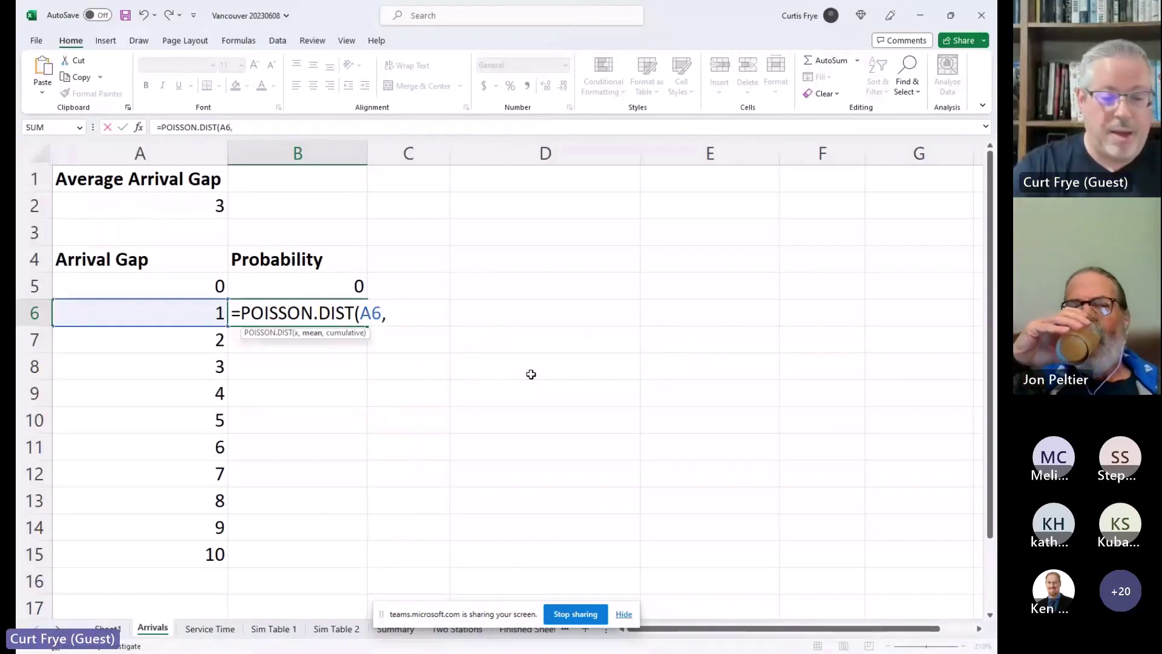
click(205, 205)
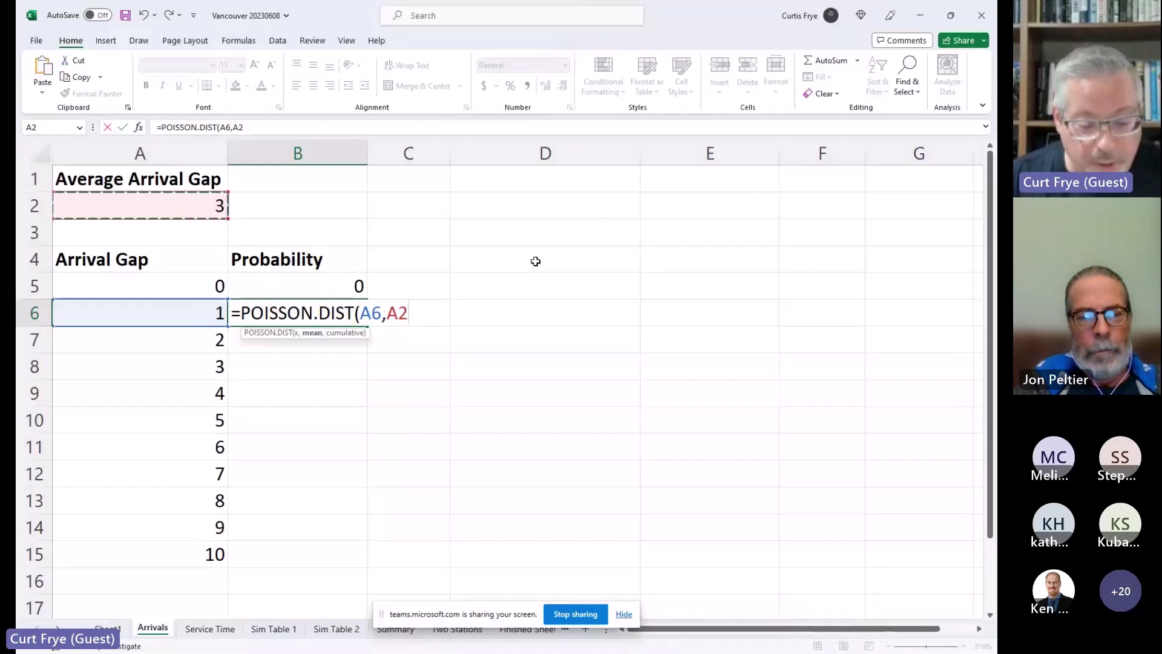
key(F4)
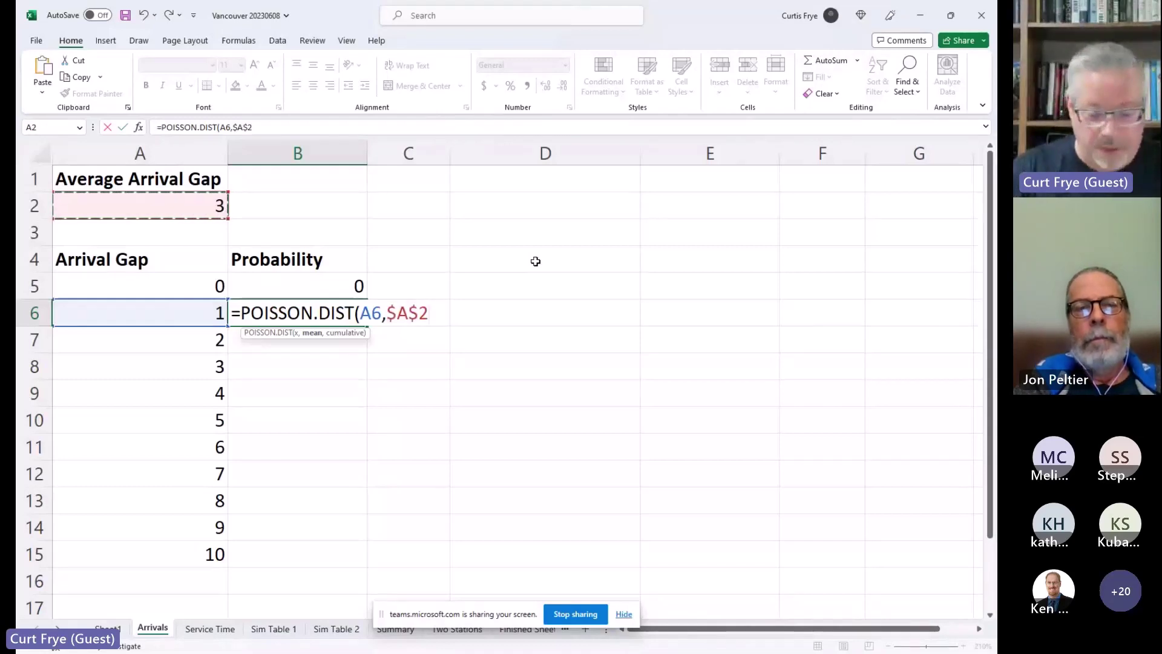
text(,)
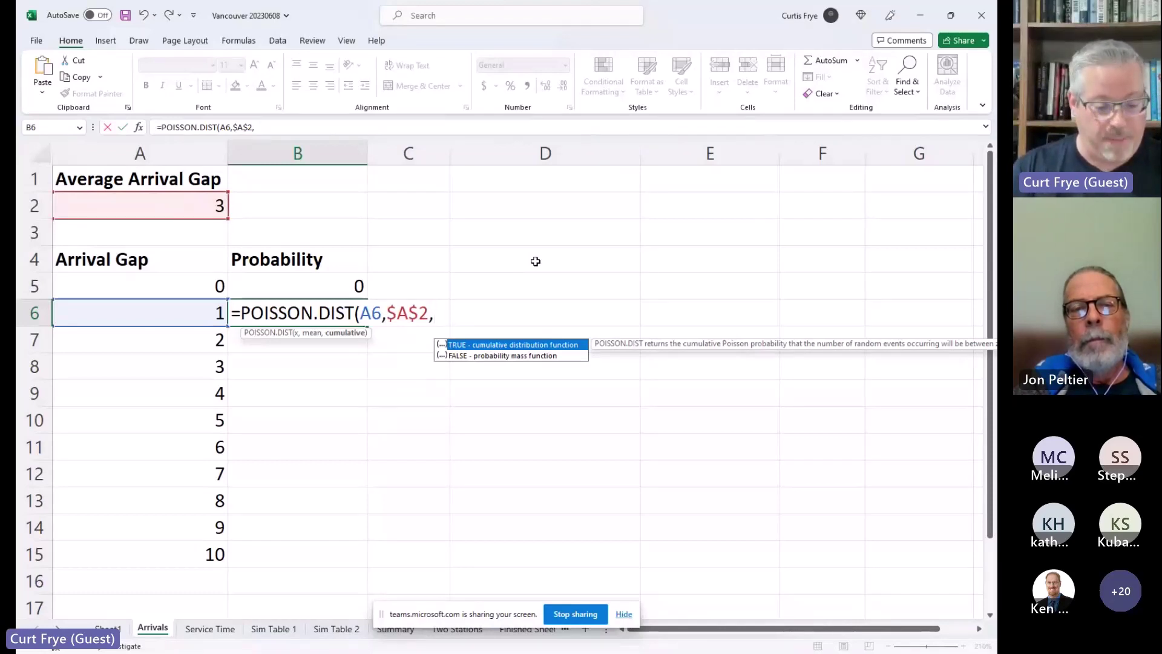
key(Tab)
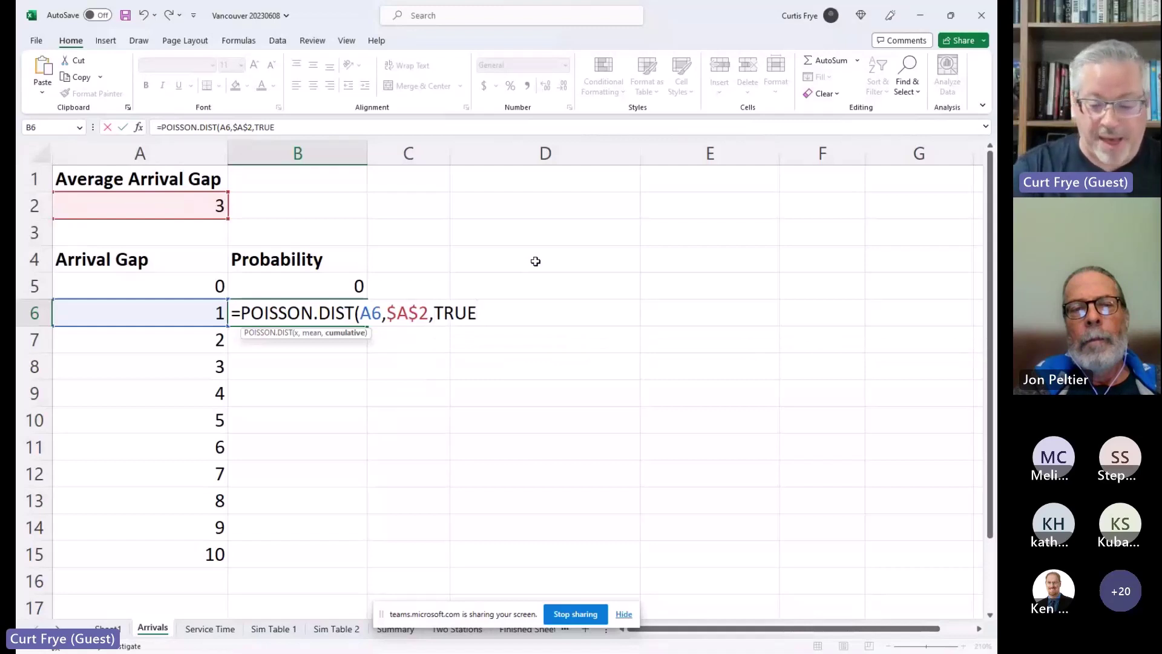
text())
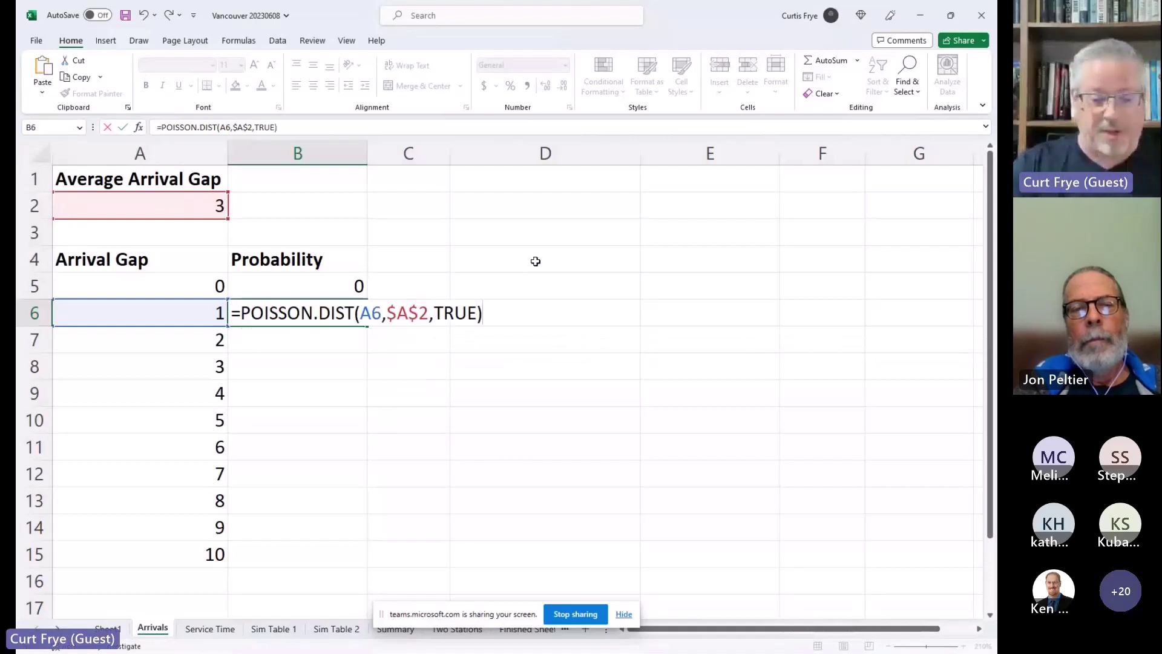
key(Return)
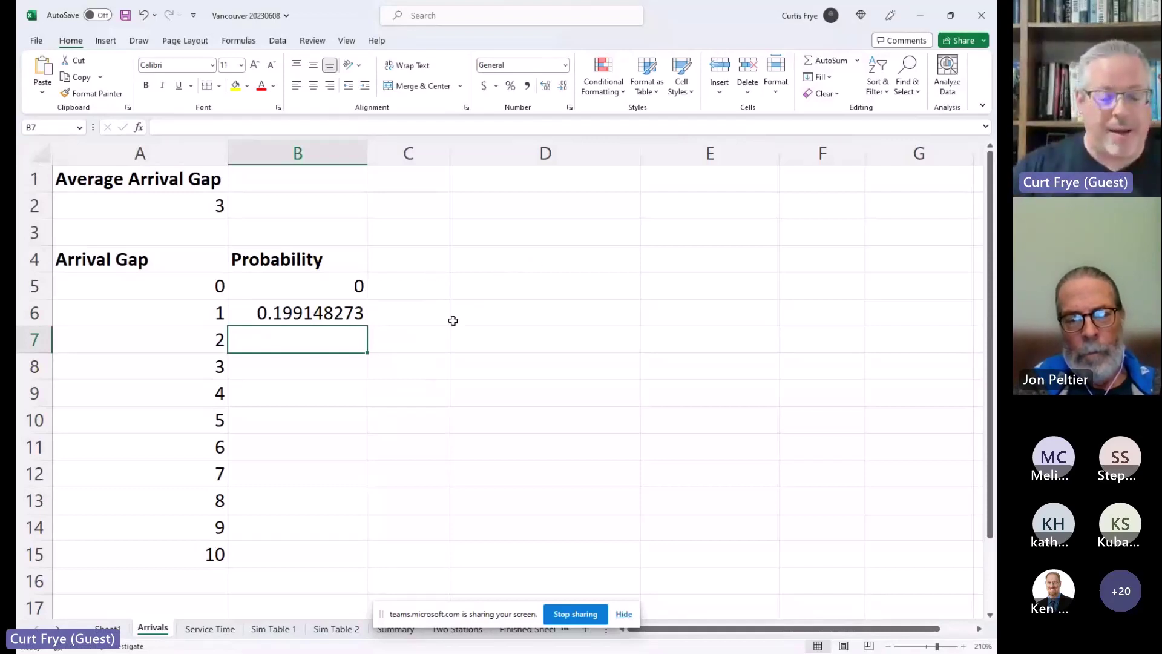
- Fill the B6 formula down to B15, and replace the probability for arrival gap 10 with the fixed value 1
click(338, 316)
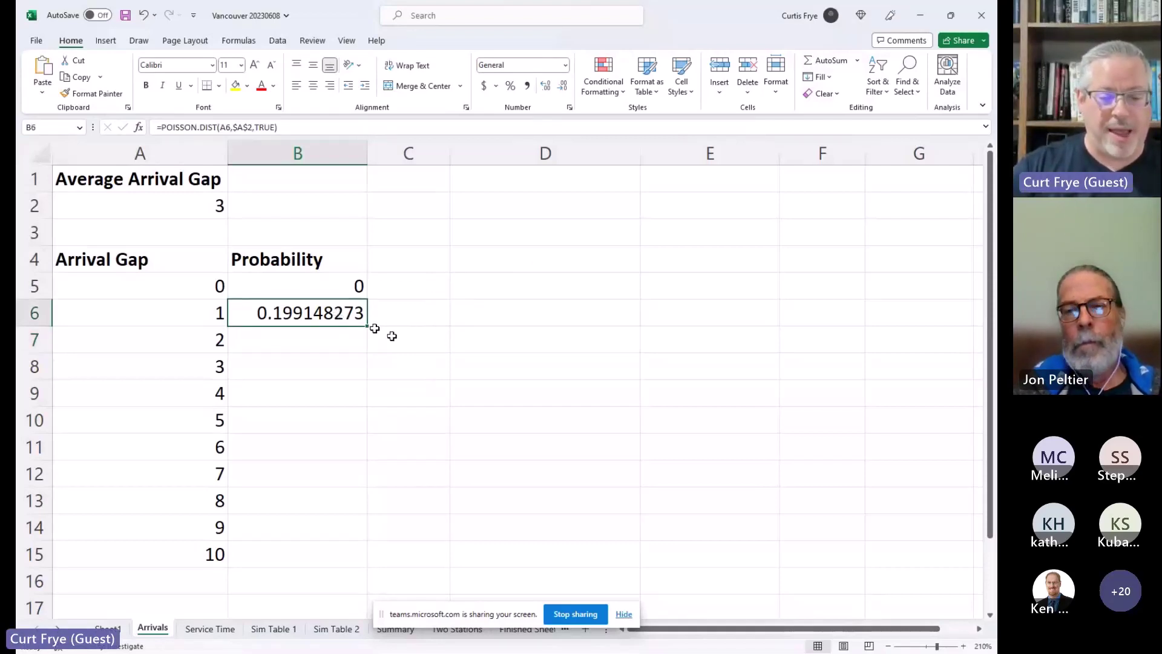
double_click(370, 328)
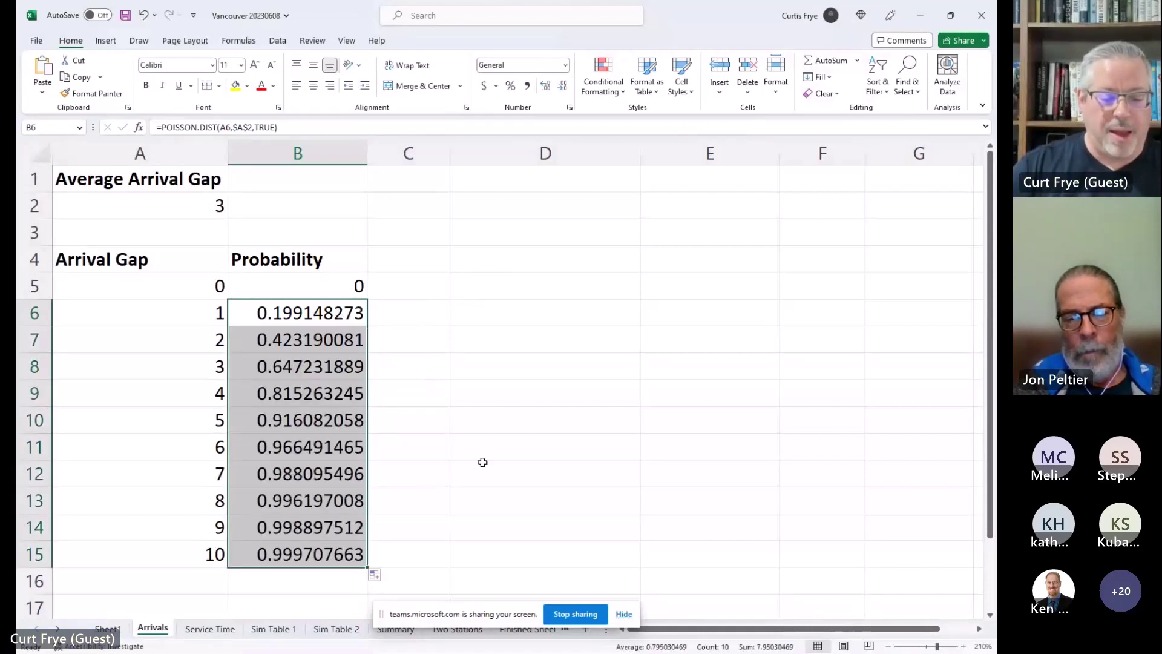
click(341, 556)
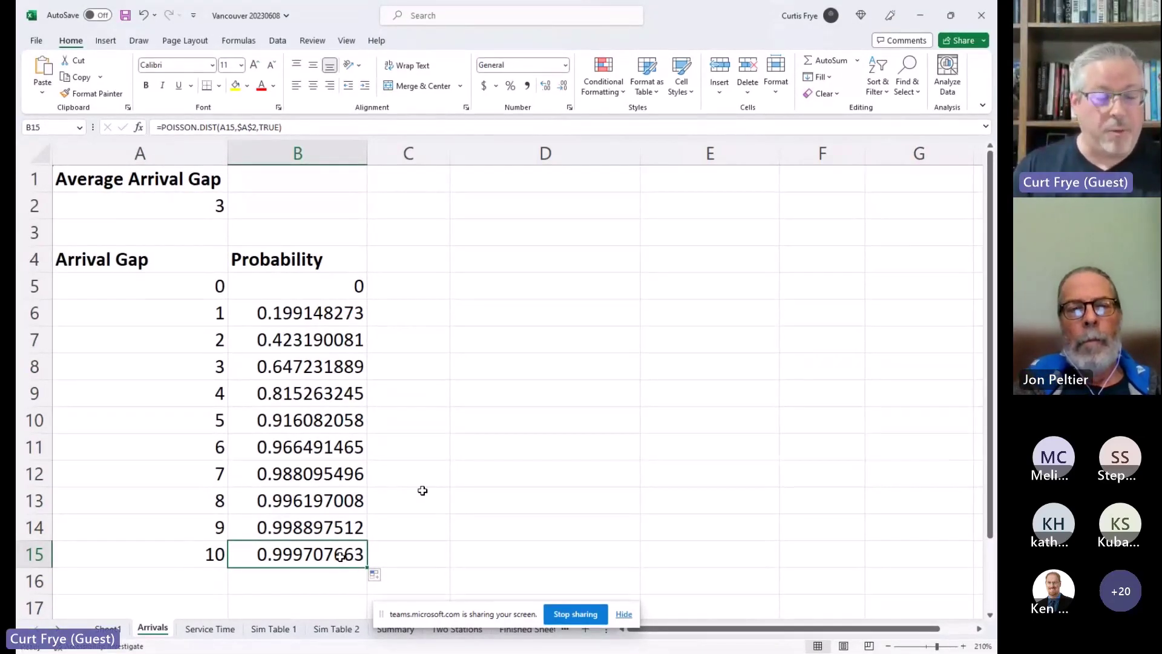
text(1)
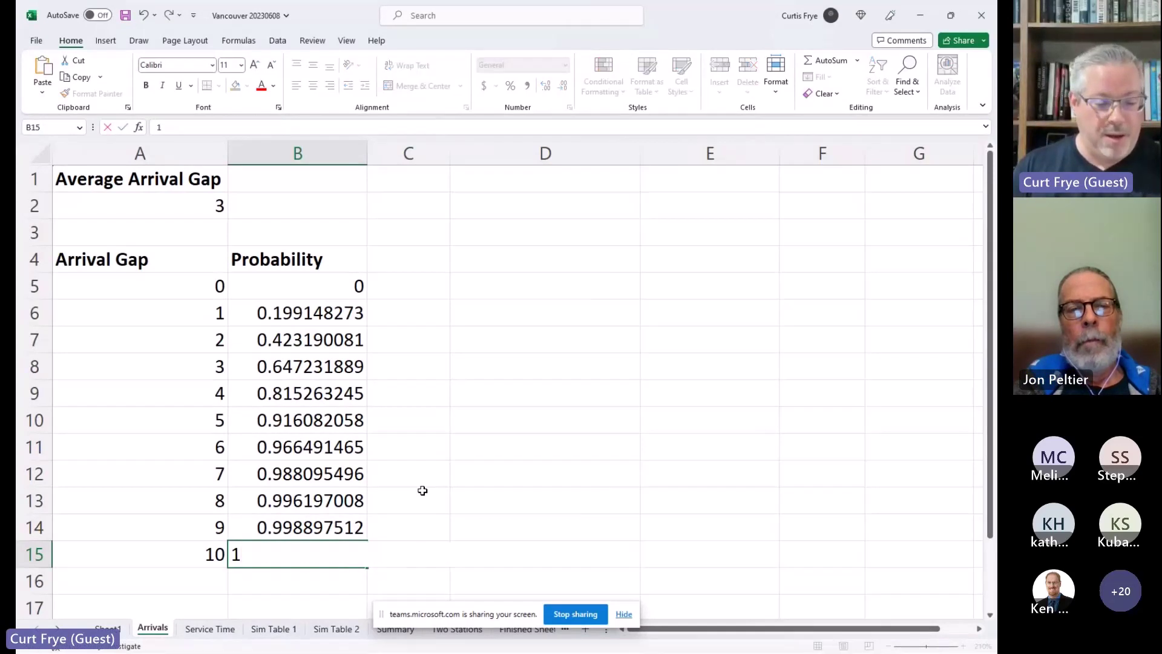
key(Tab)
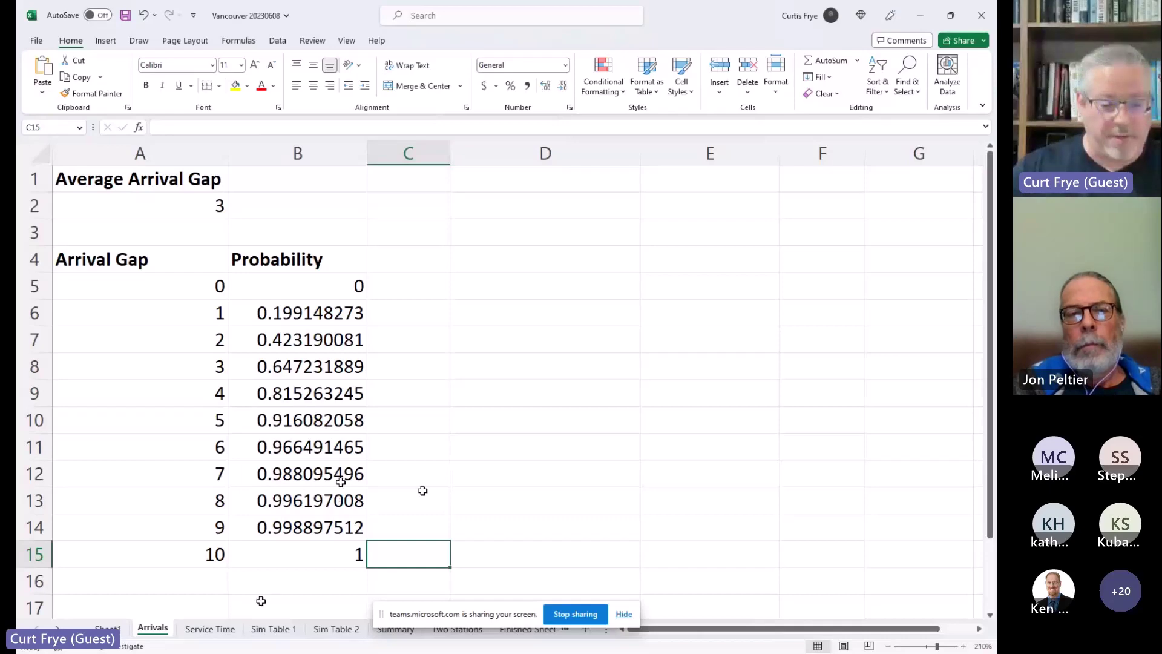
- On the Service Time sheet, enter the formula =1/D2 in E2 under the 1/AST heading
click(217, 635)
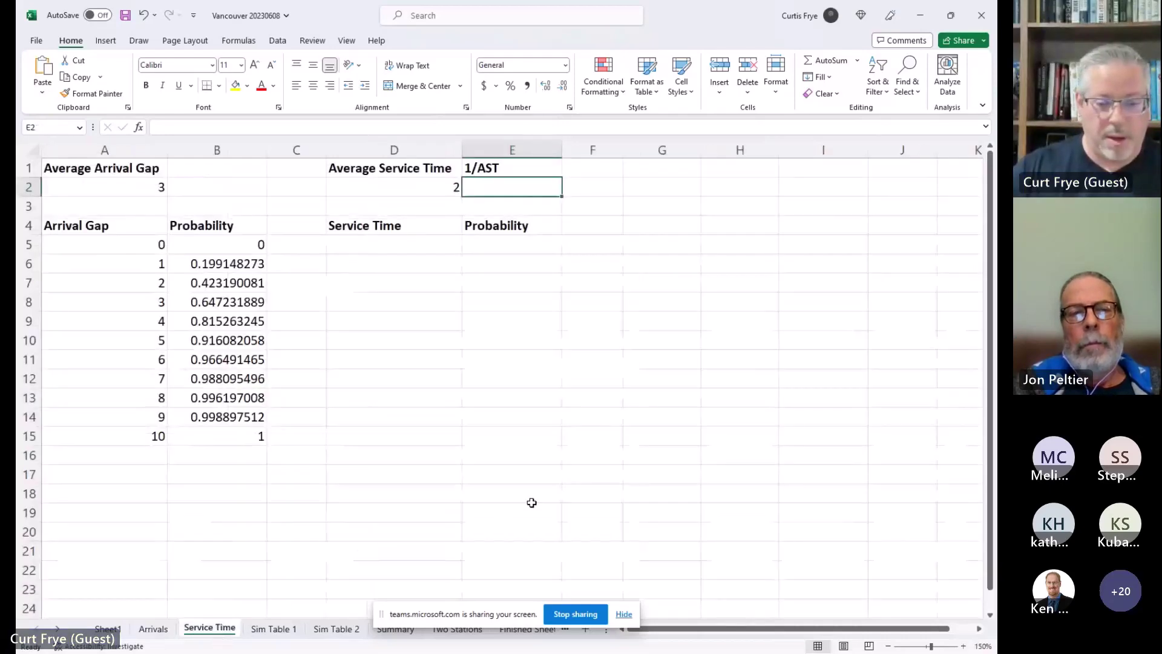
click(963, 647)
click(963, 646)
click(963, 647)
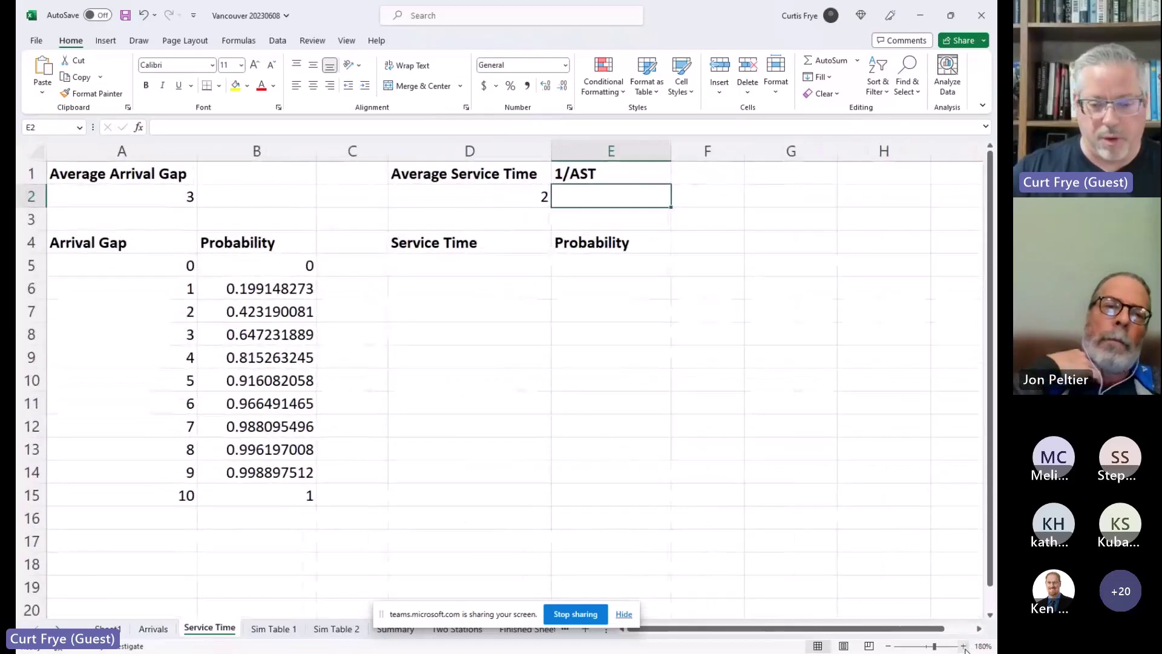
click(963, 646)
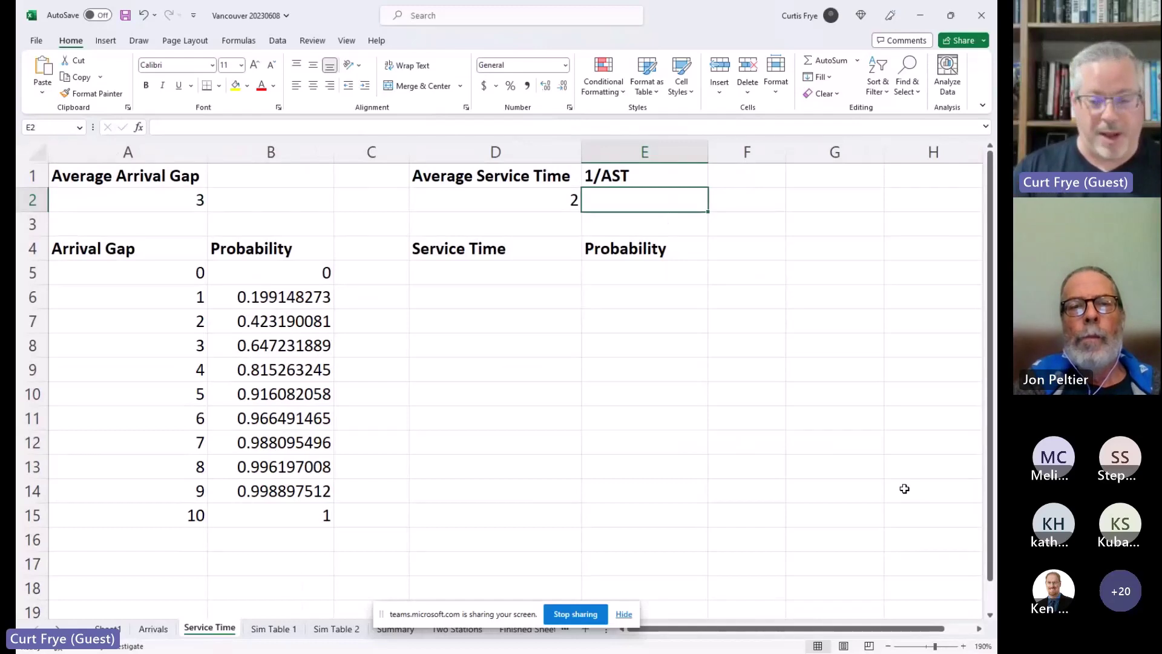
text(==)
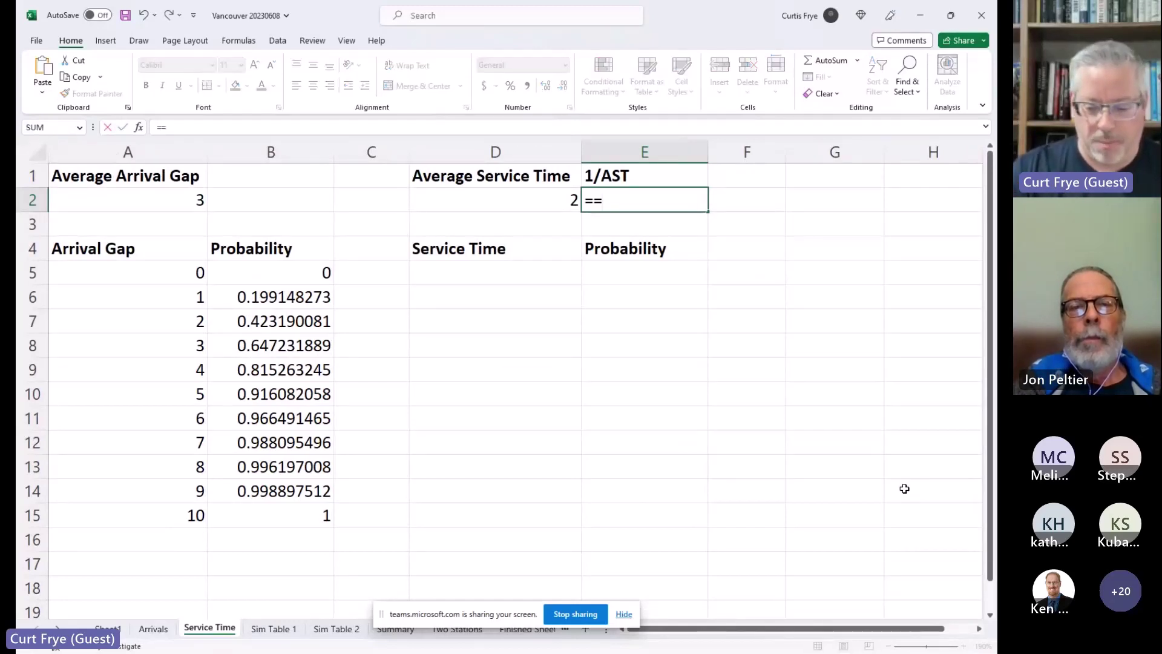
key(BackSpace)
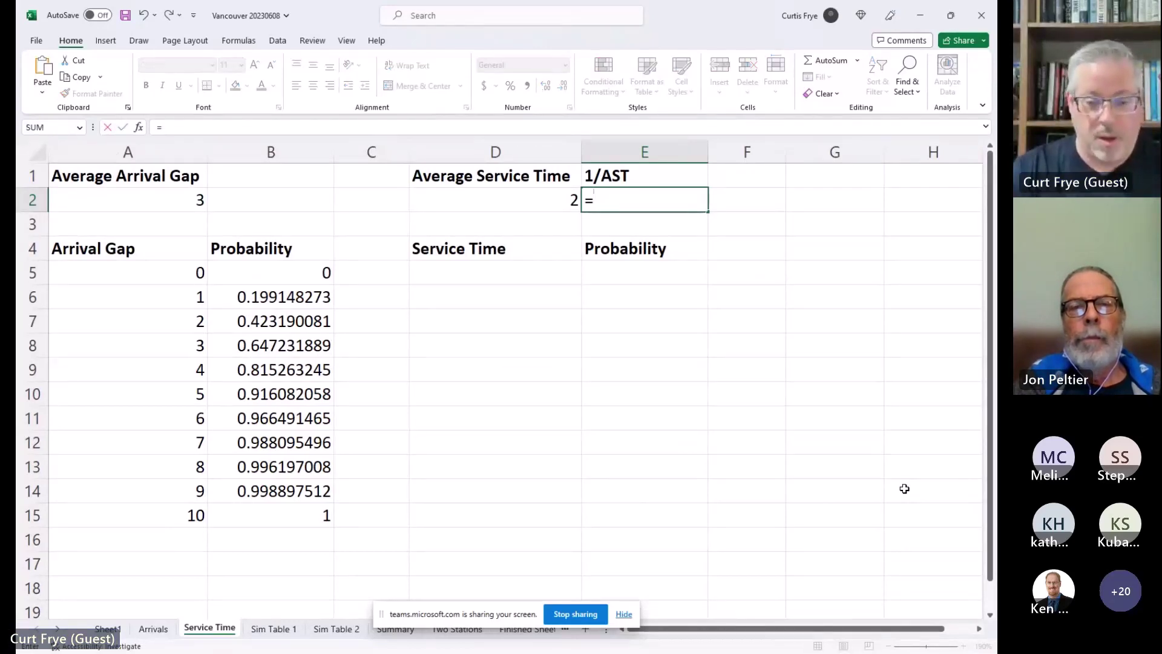
text(1/)
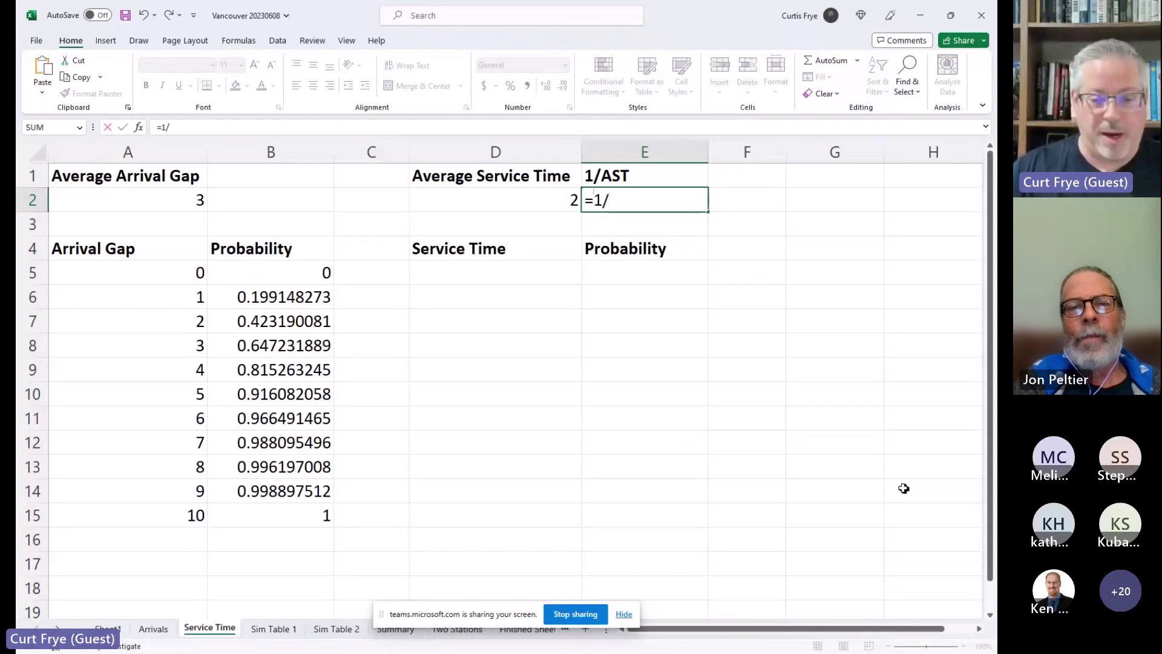
click(520, 199)
key(Return)
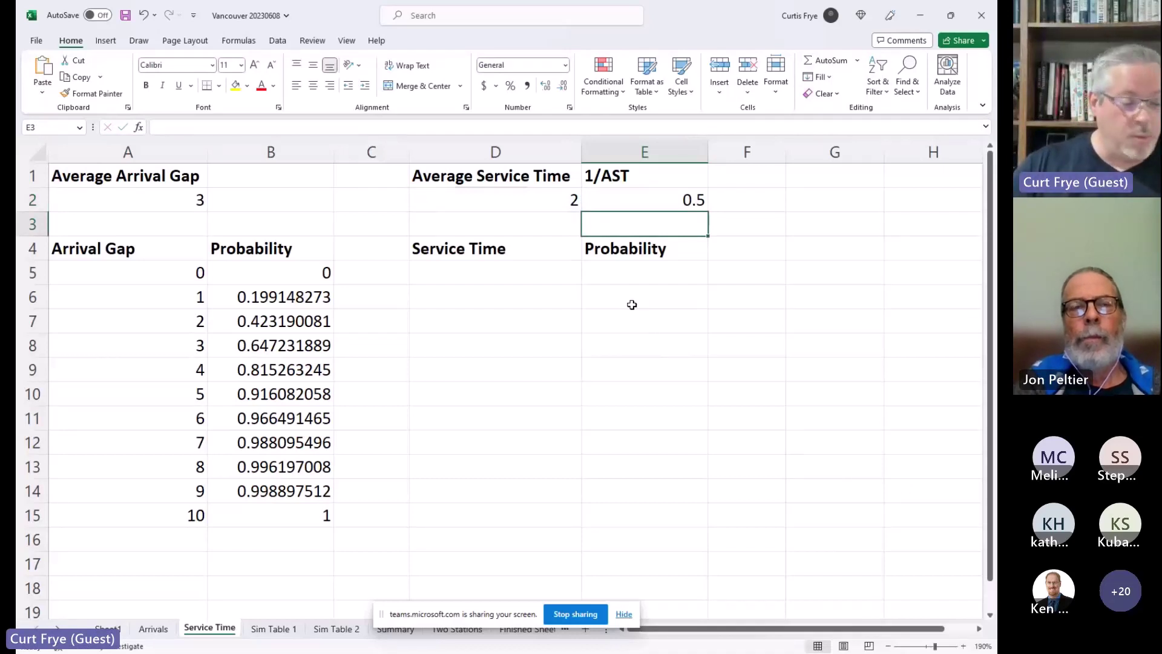
- Fill the Service Time column from D5 to D15 with the series 0 to 10
click(513, 272)
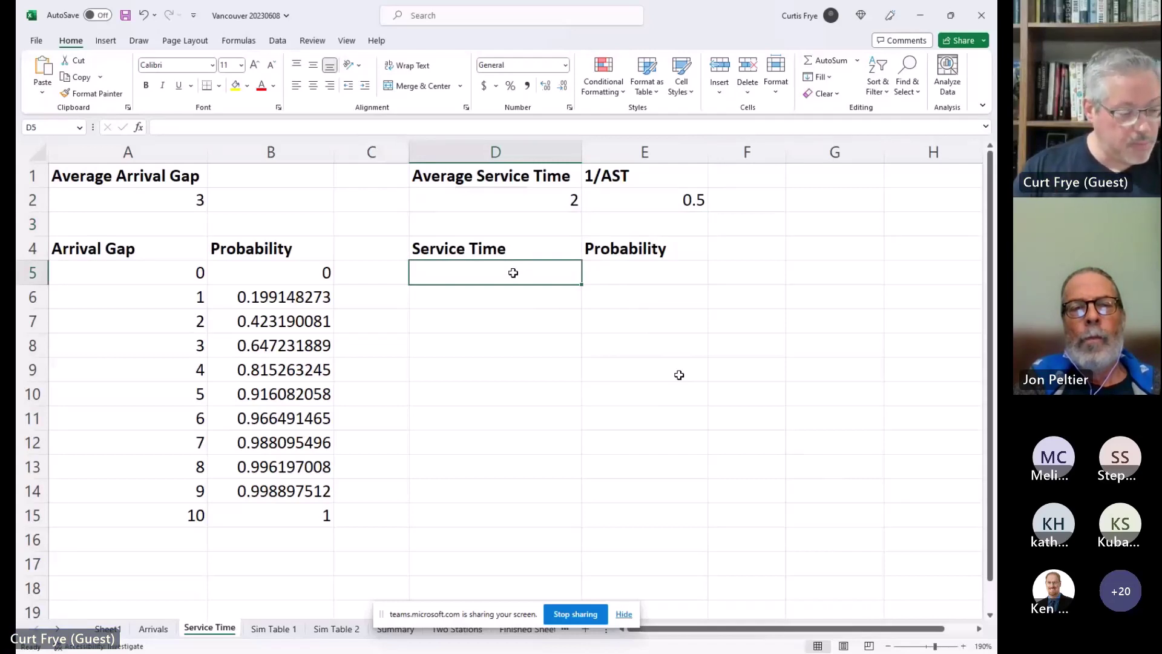
text(0)
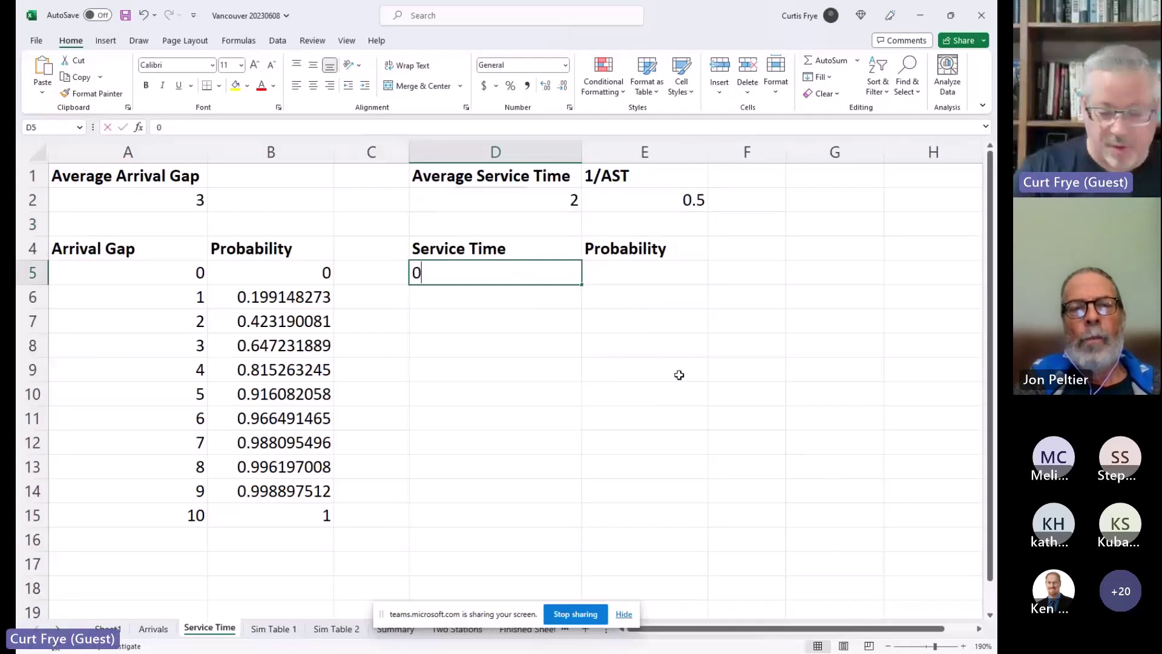
key(Return)
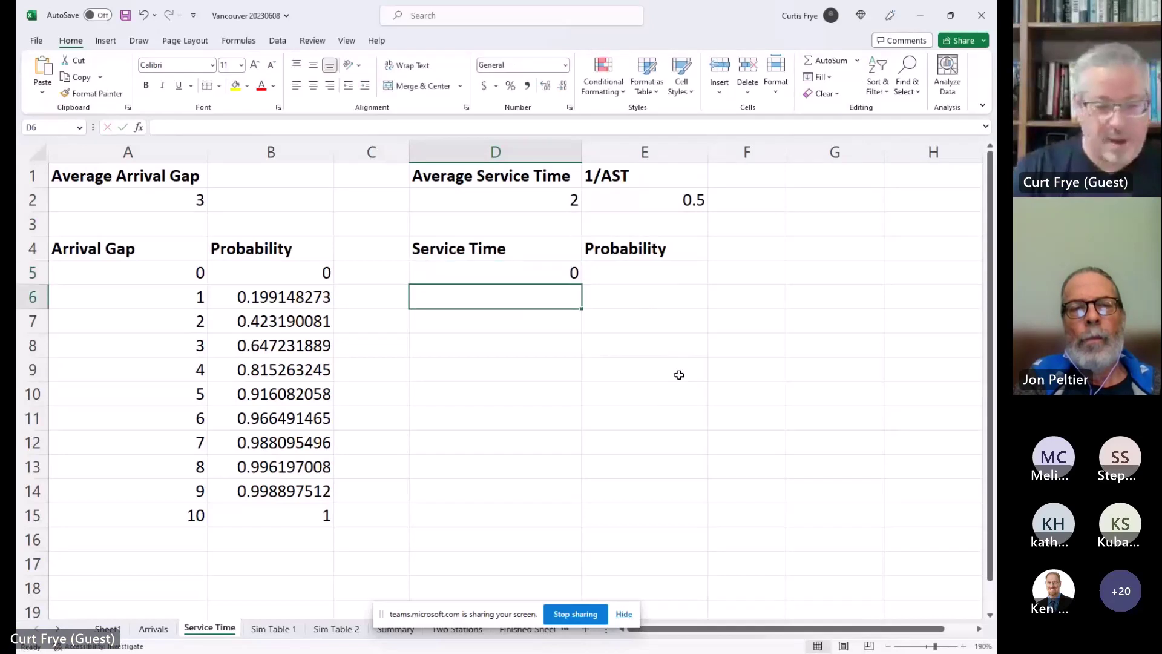
text(1)
key(Return)
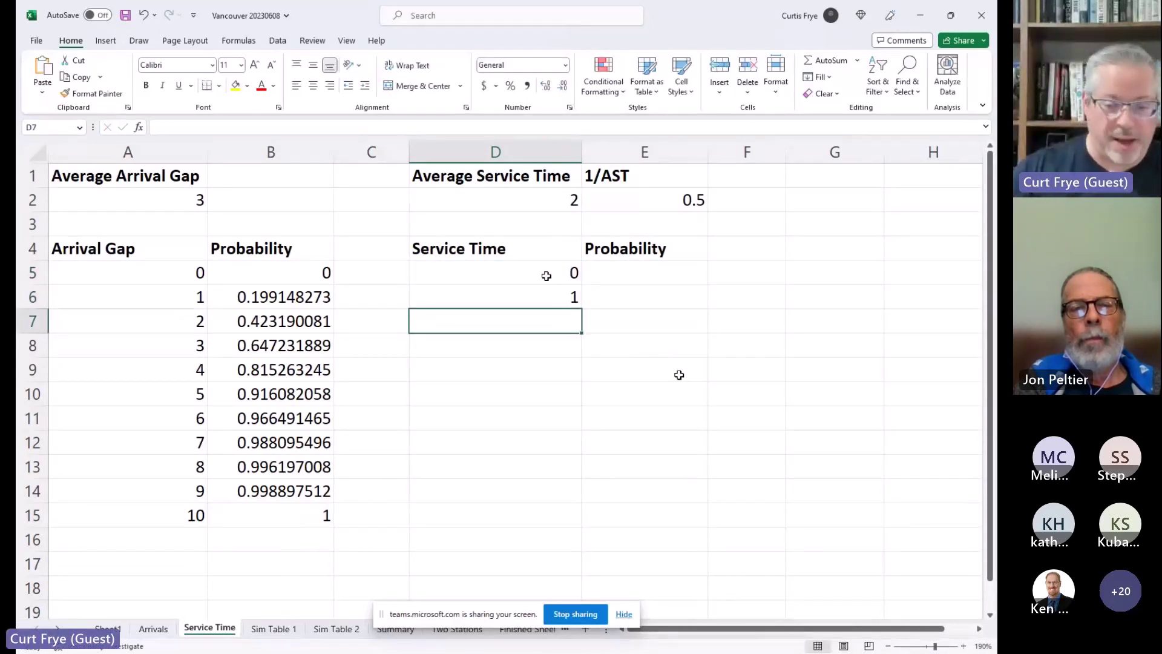
drag(547, 274, 547, 522)
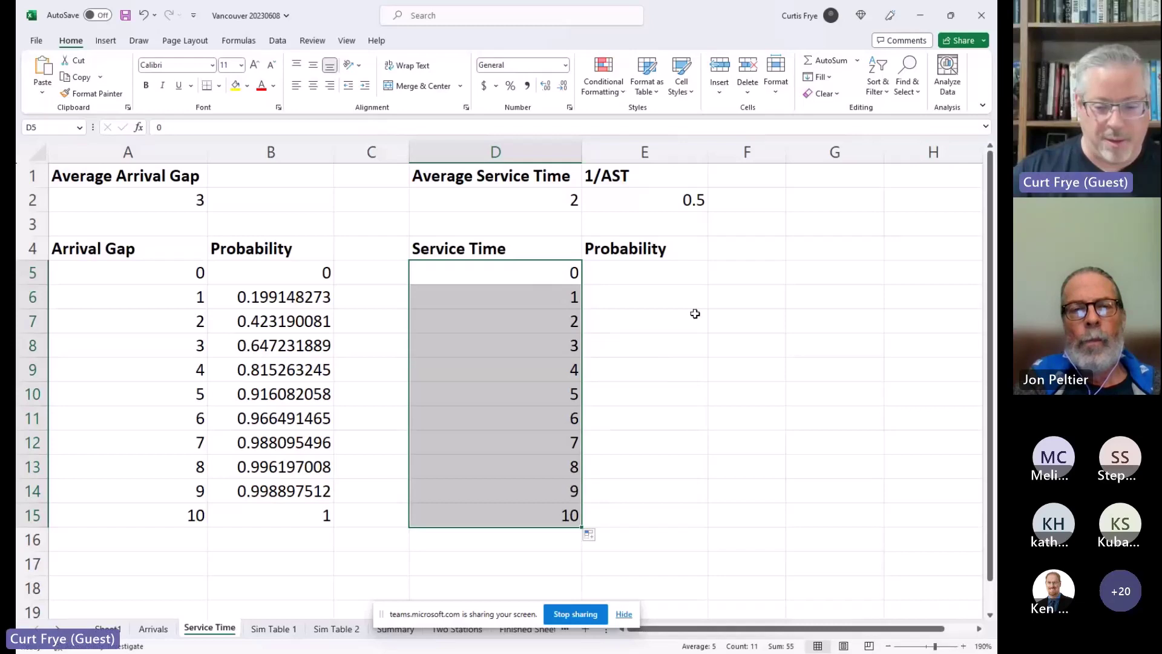
- Enter the cumulative exponential probability formula =EXPON.DIST(D5,$E$2,TRUE) in E5
click(670, 271)
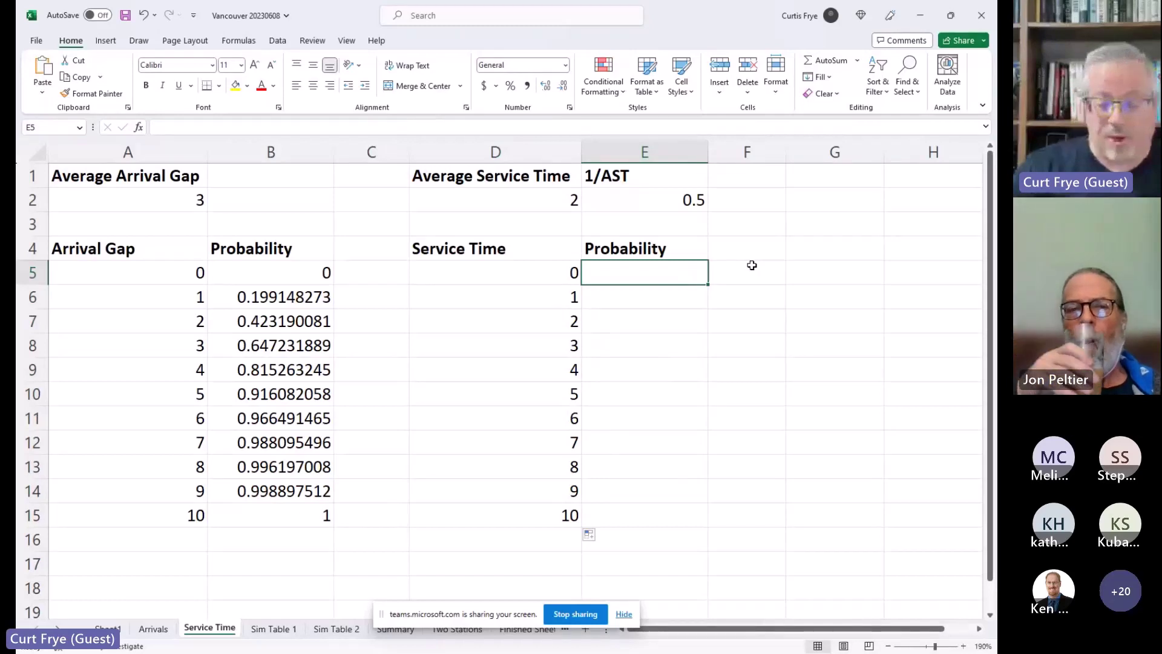
text(=e)
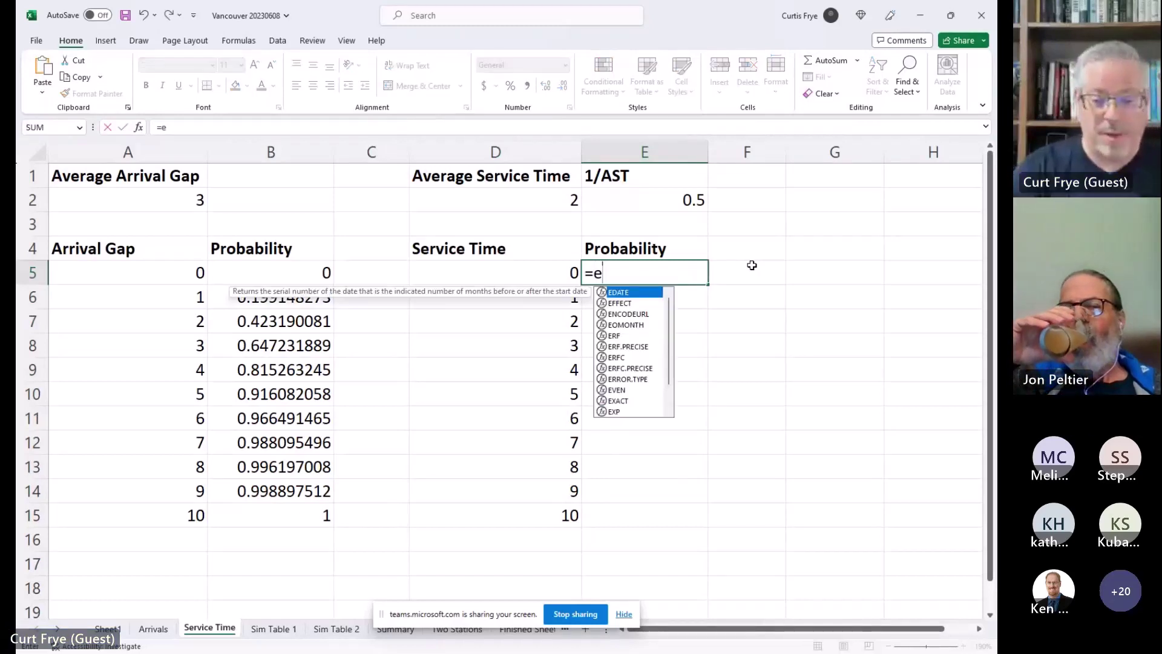
text(xpn)
key(BackSpace)
text(on)
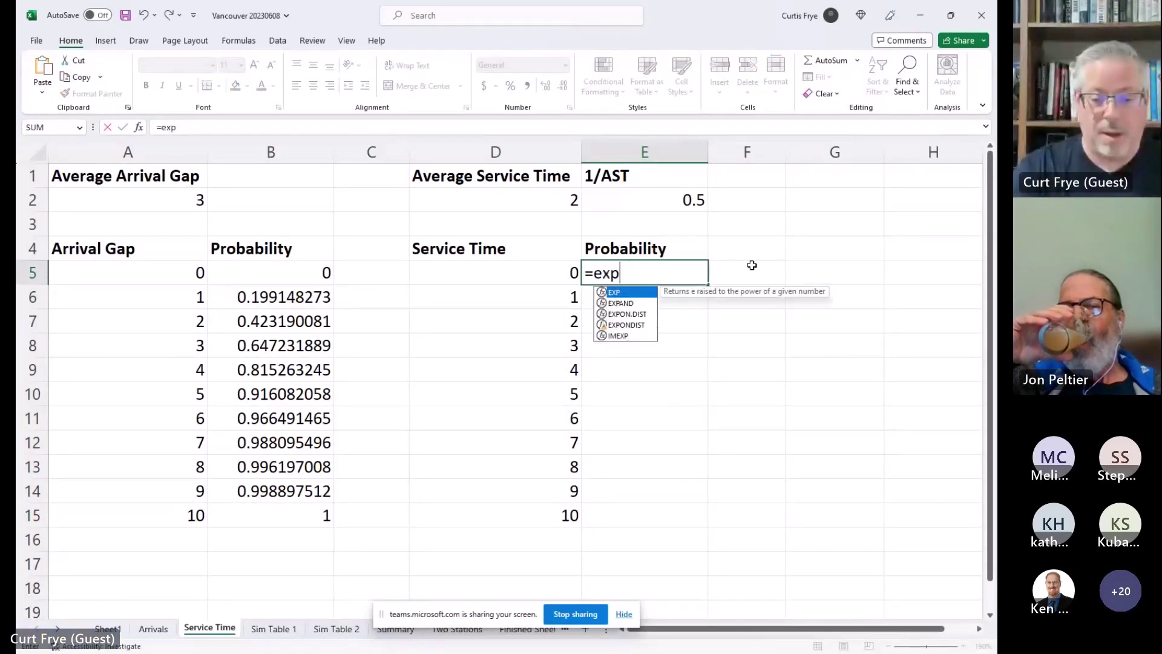
key(Tab)
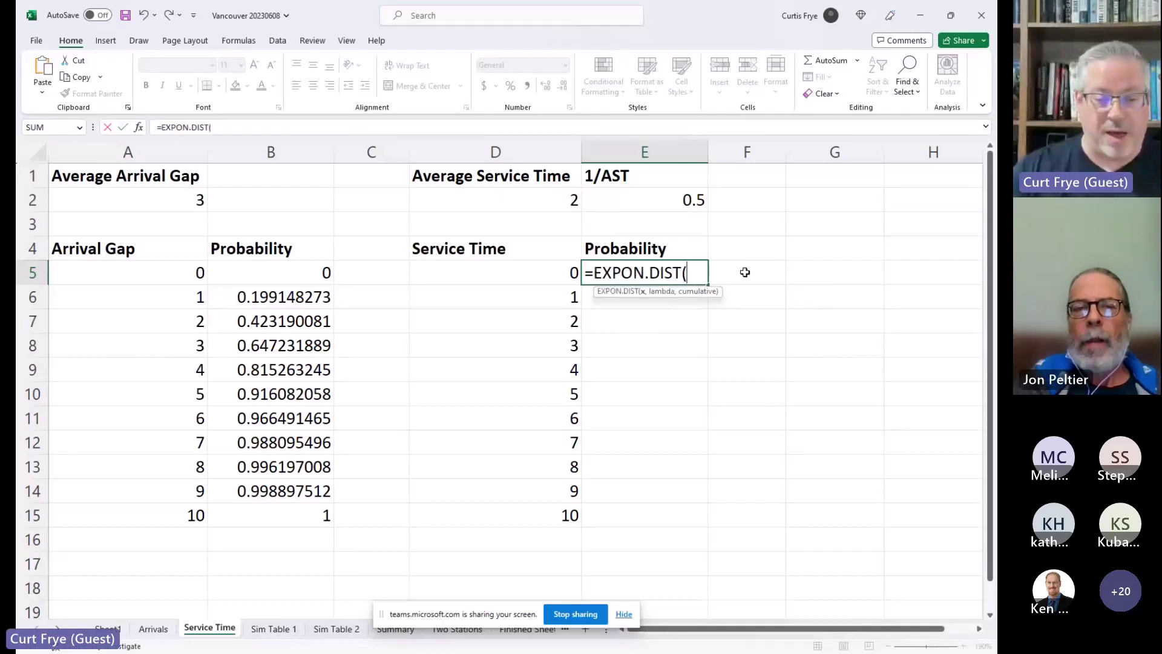
click(558, 271)
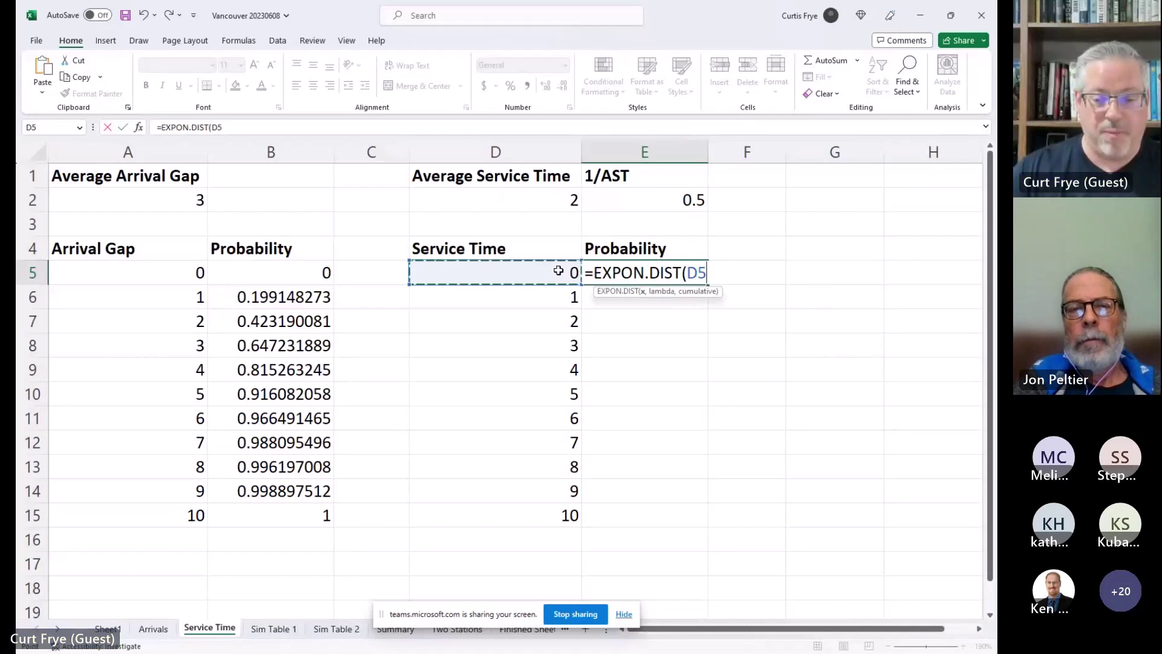
text(,)
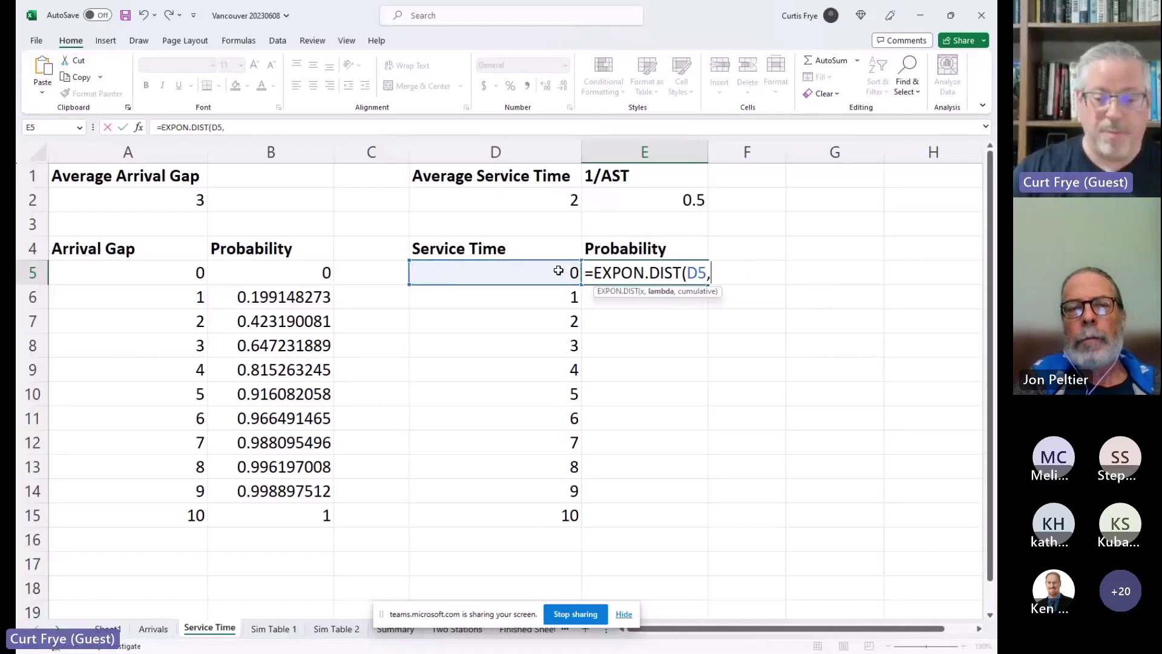
click(659, 197)
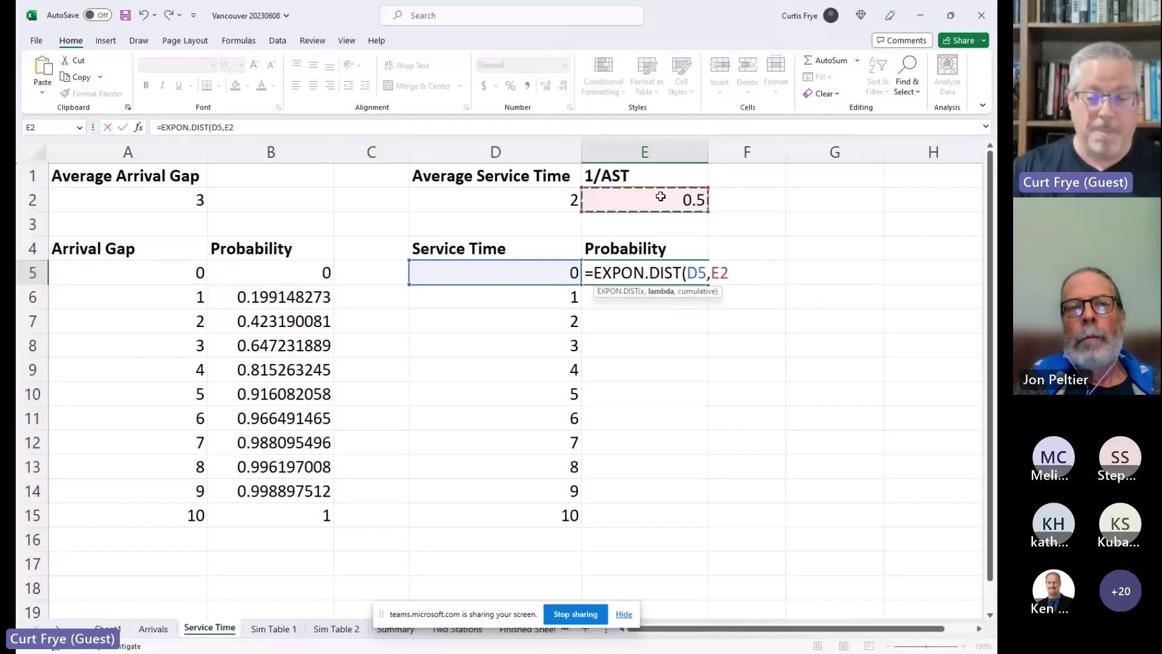
key(F4)
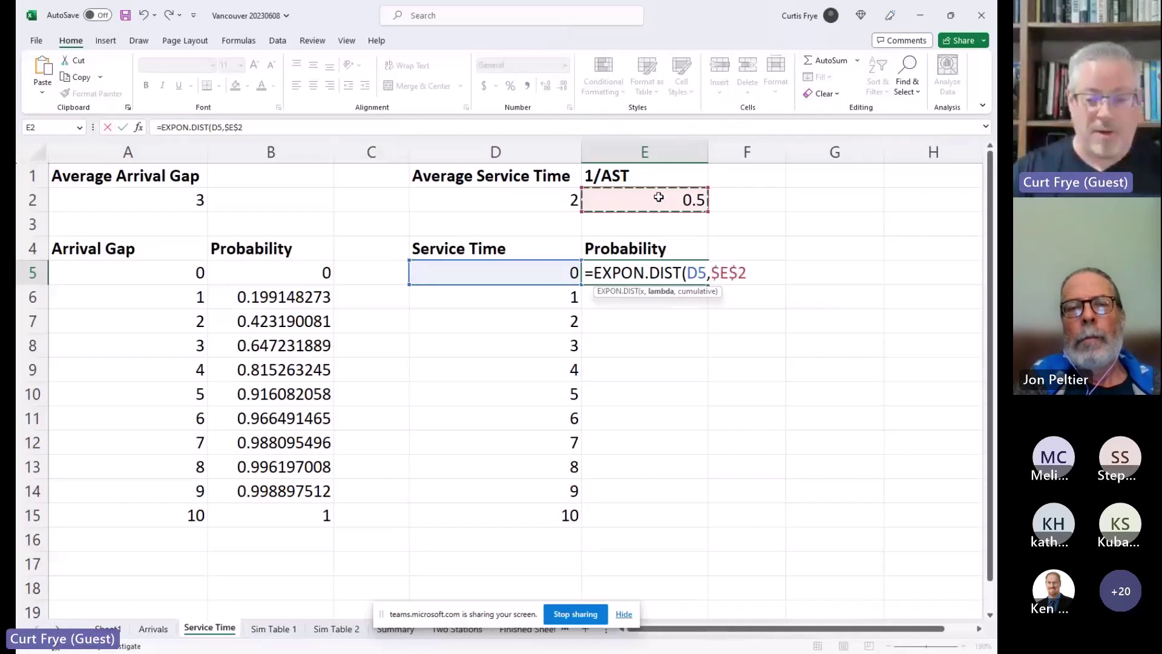
text(,)
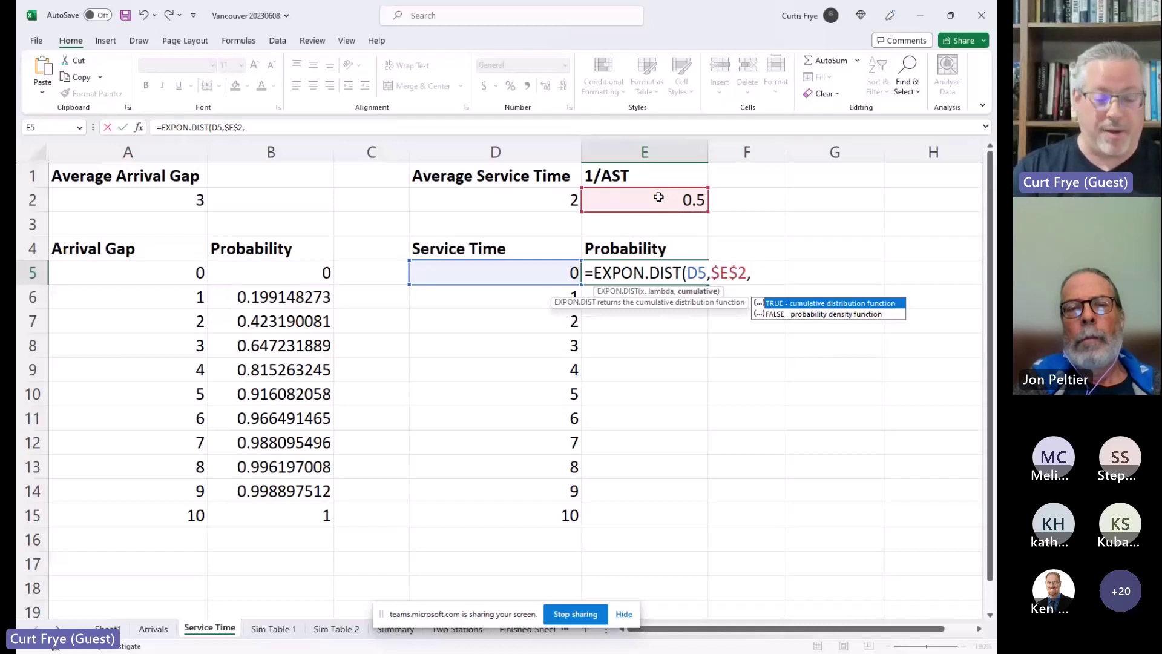
text(TRUE)
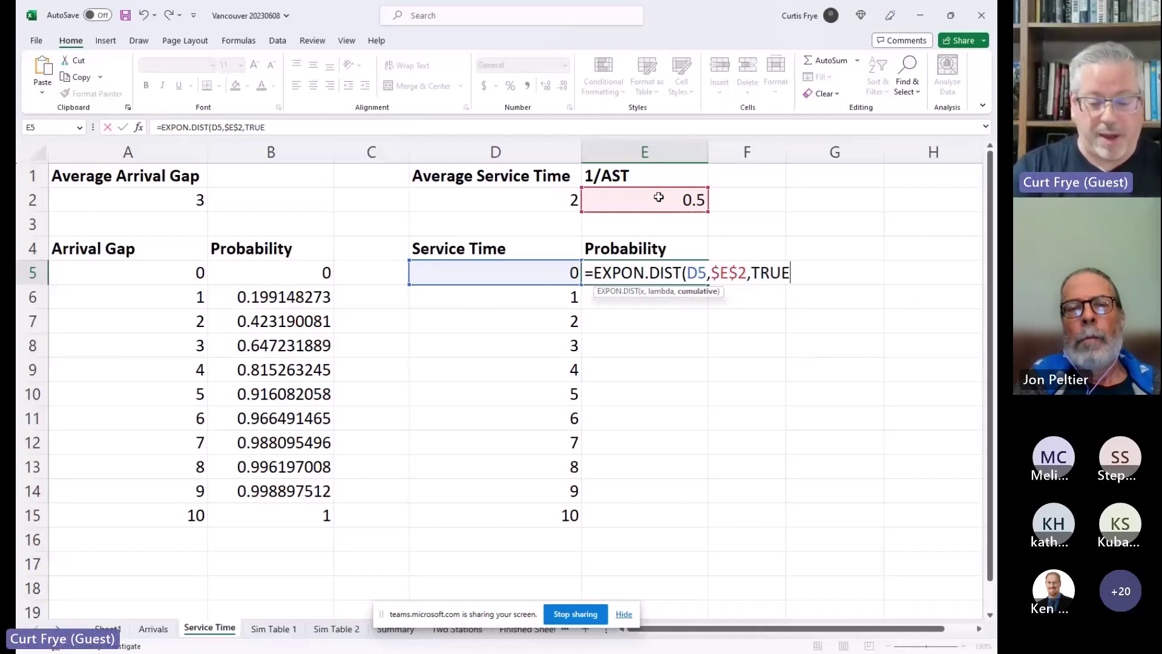
text())
key(Return)
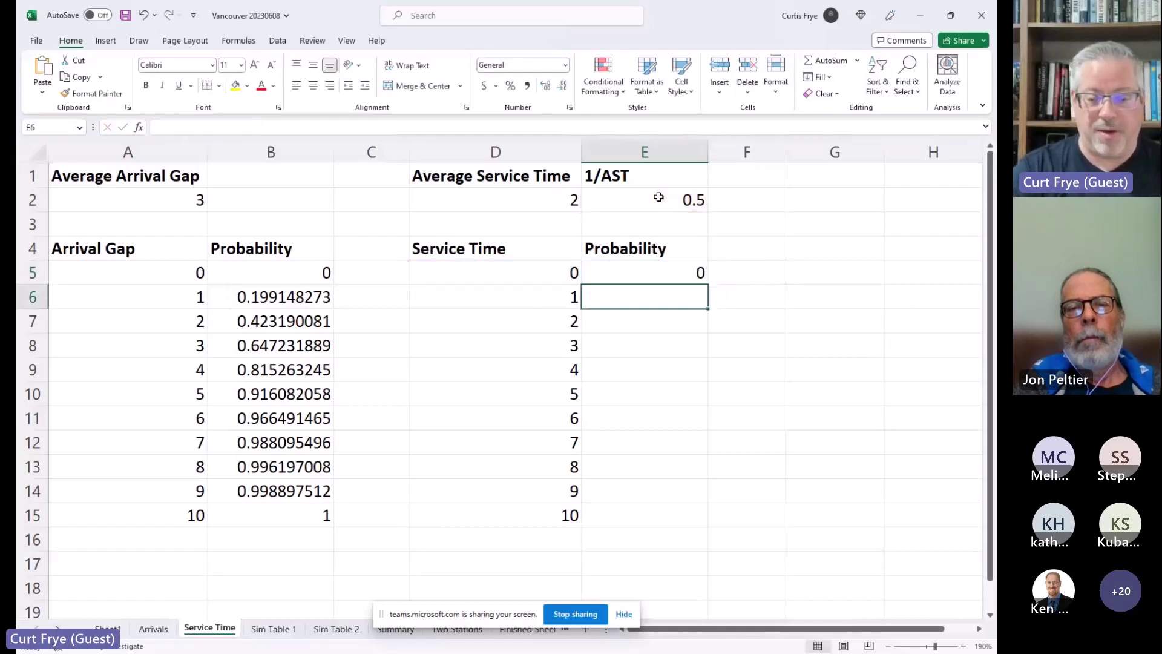
- Fill the E5 probability formula down to E15 for all listed service times
click(680, 269)
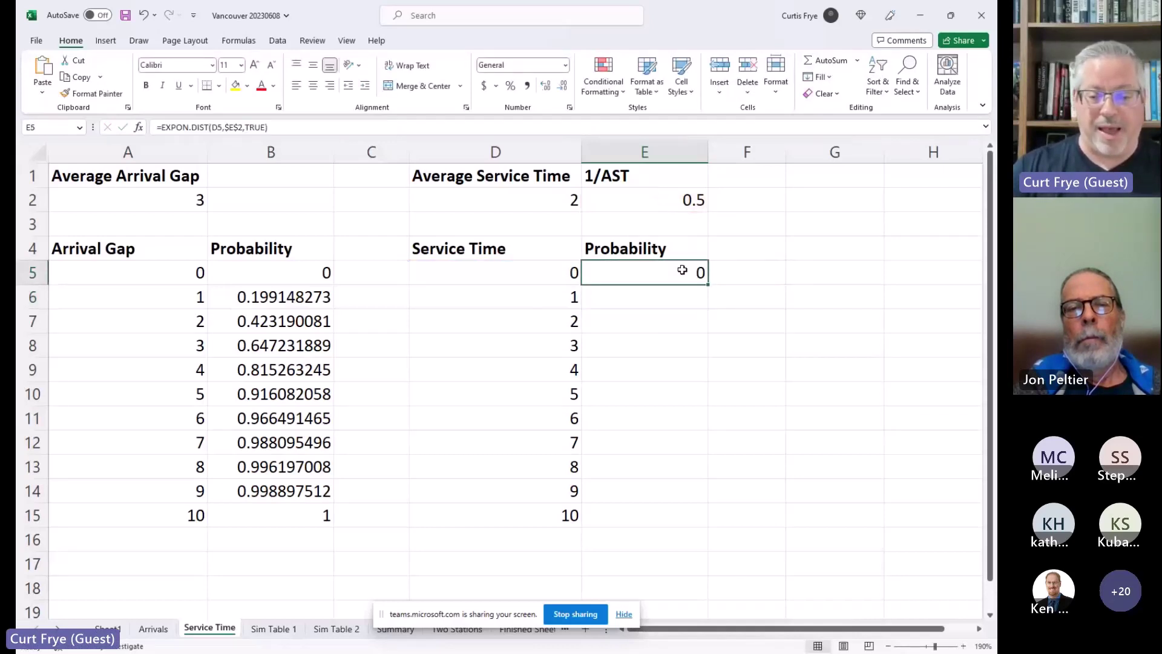
double_click(708, 285)
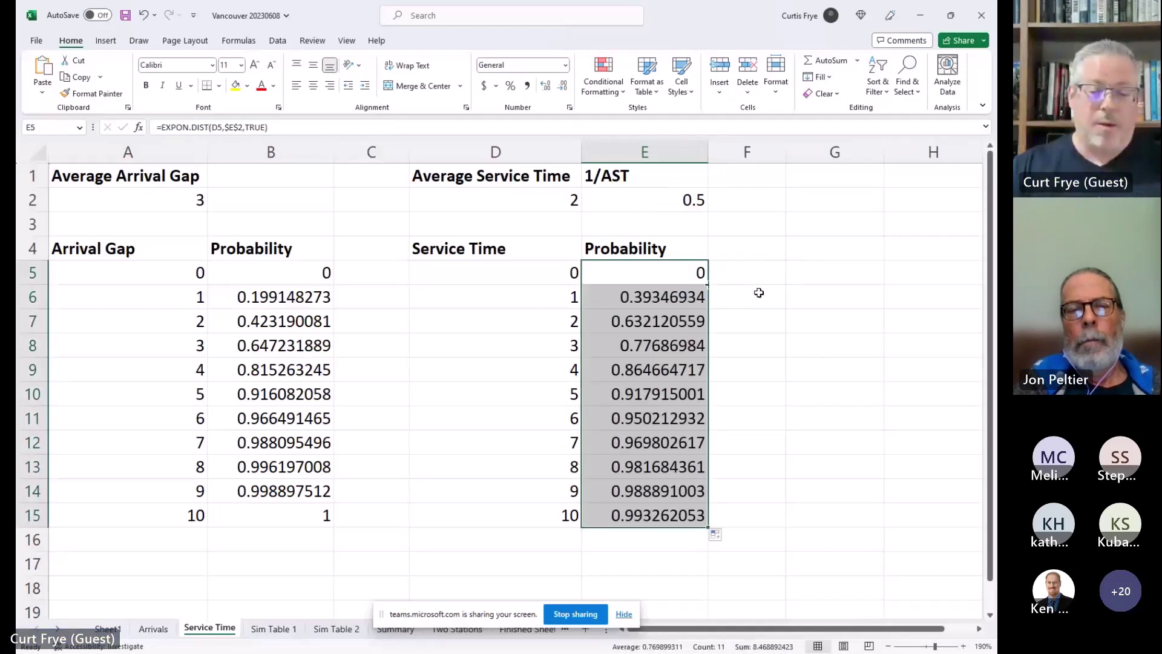
click(674, 515)
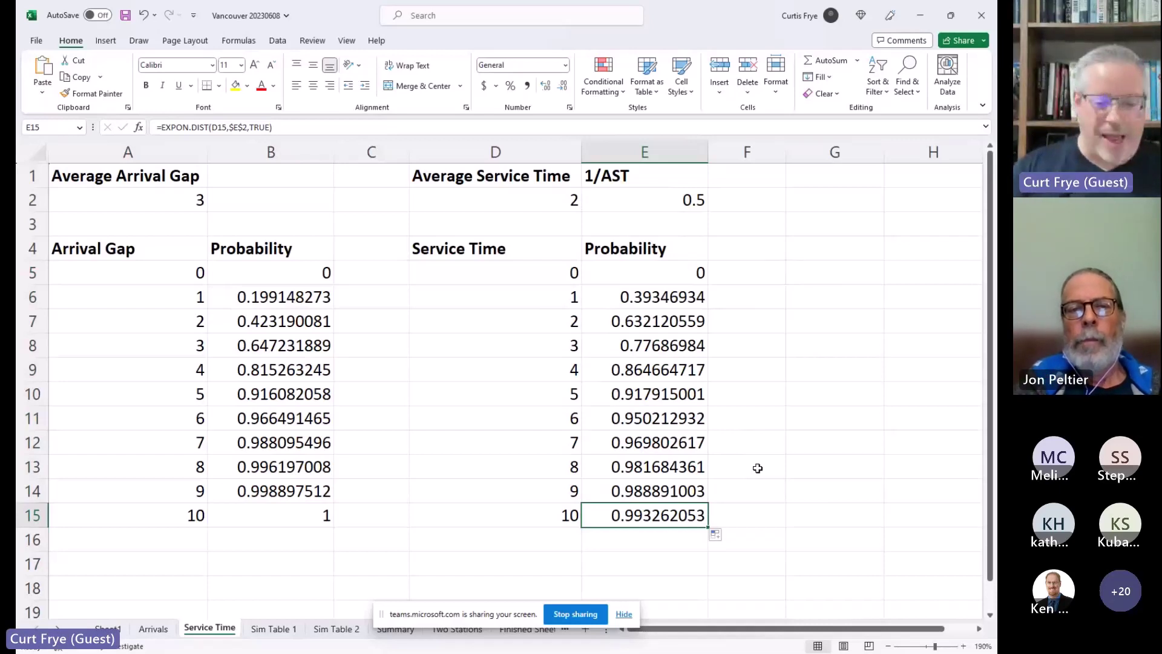
- Extend the service times and probabilities from row 15 down to service time 14 in row 19, and replace the probability in E19 with 1
click(568, 516)
drag(568, 516, 613, 514)
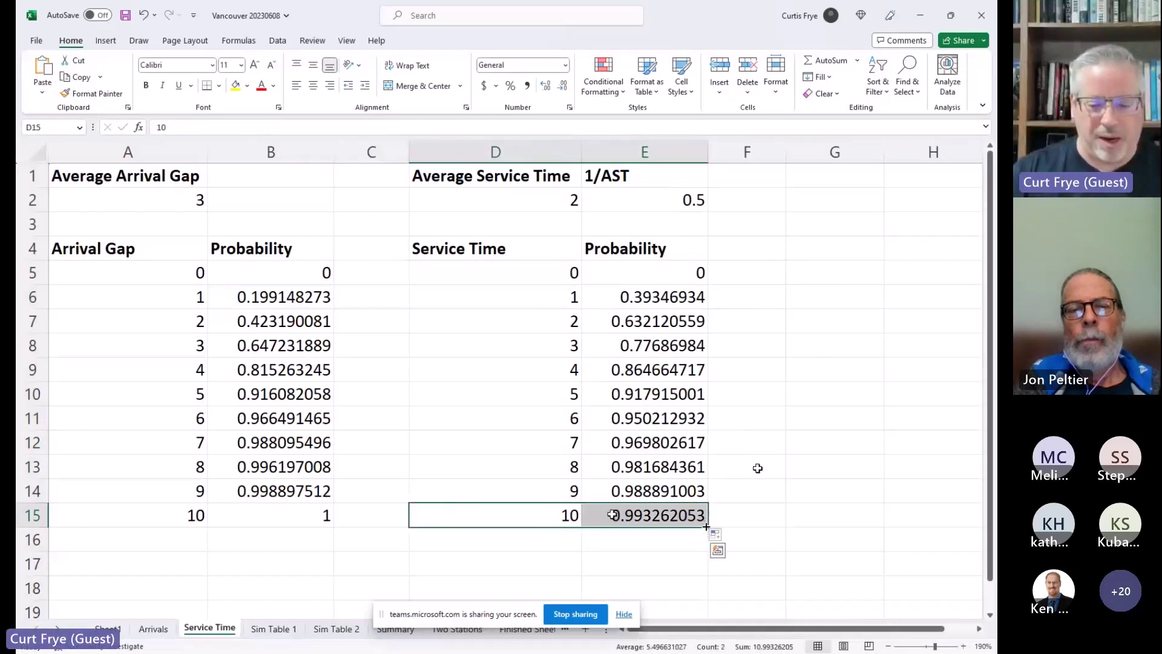
drag(708, 527, 684, 619)
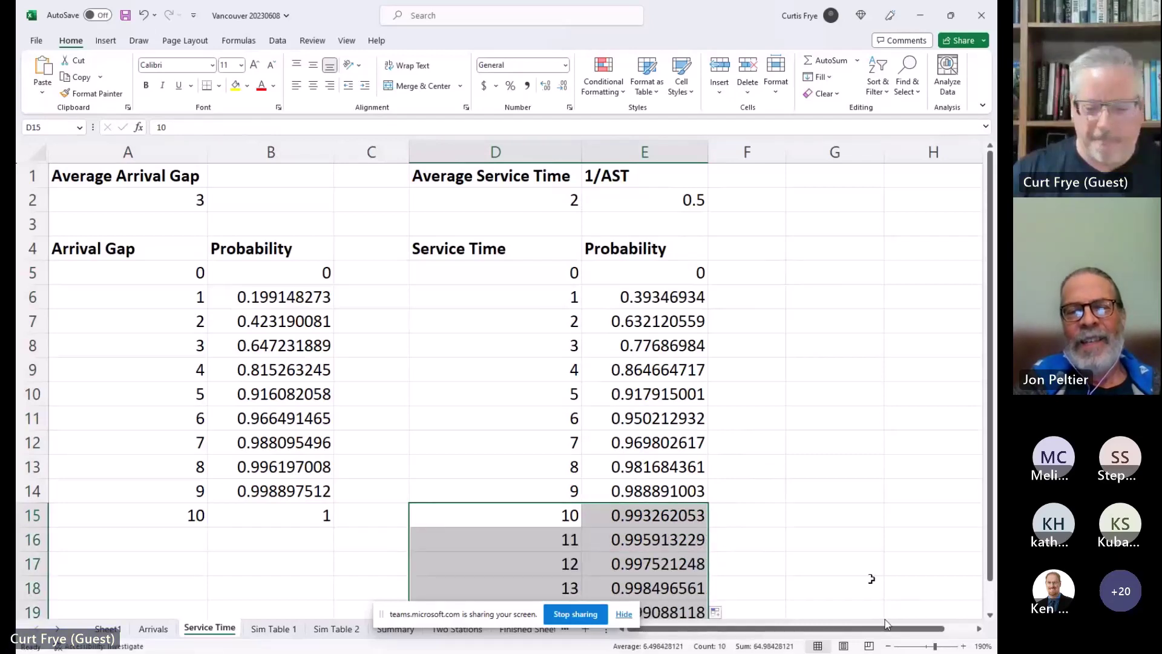
click(889, 646)
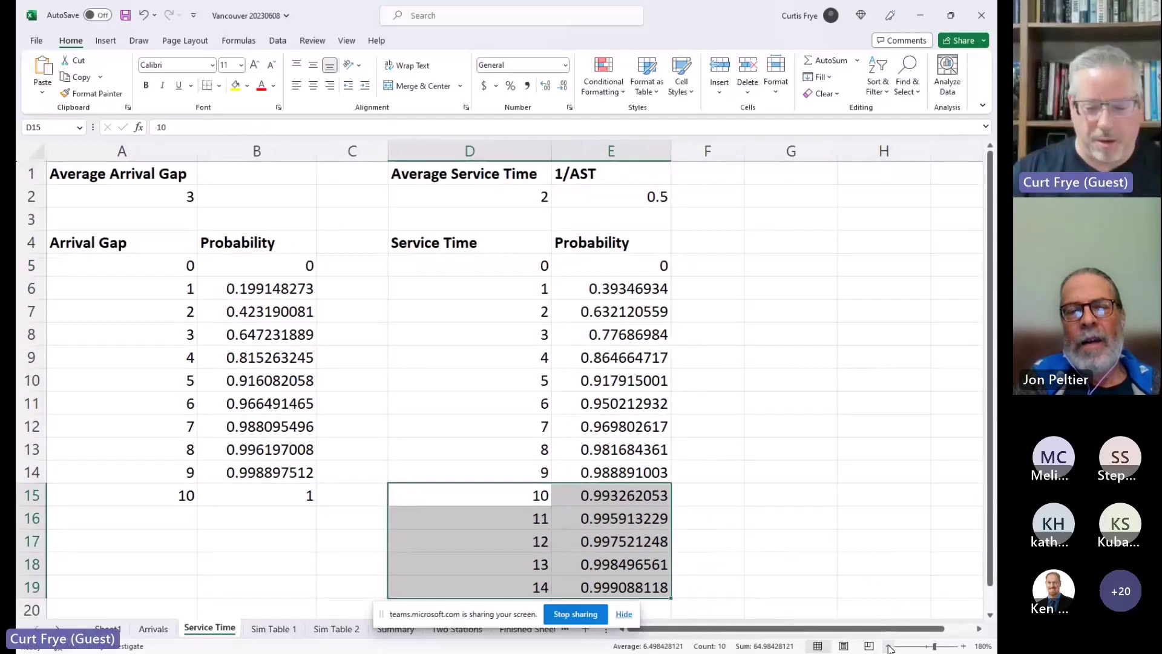
click(659, 590)
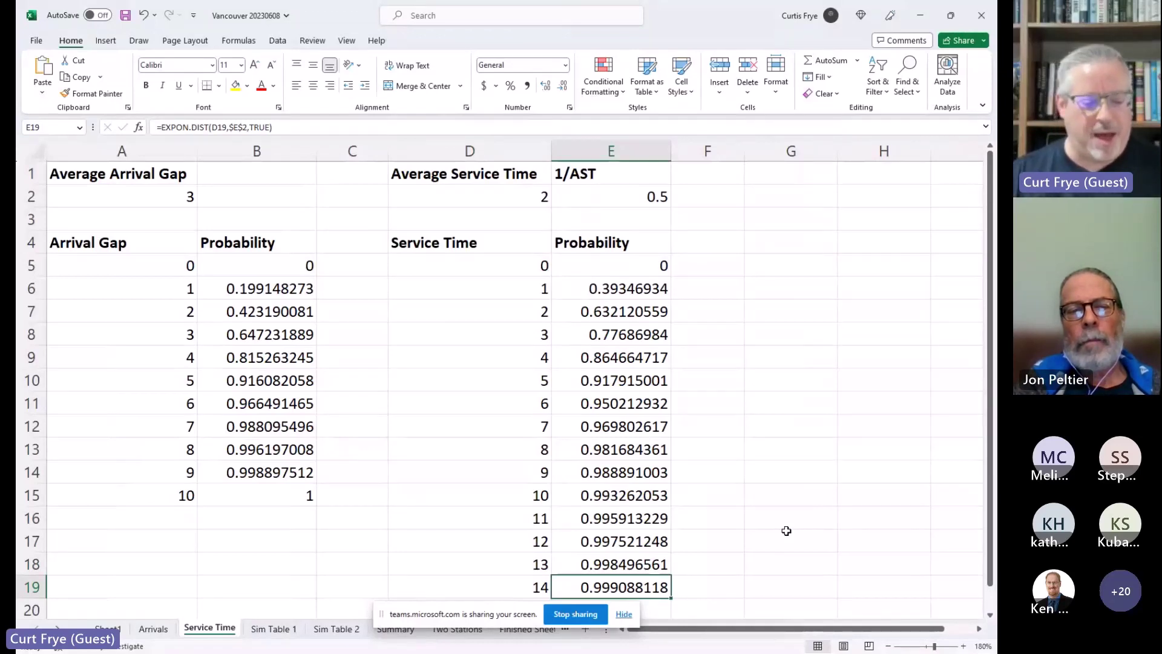
text(1)
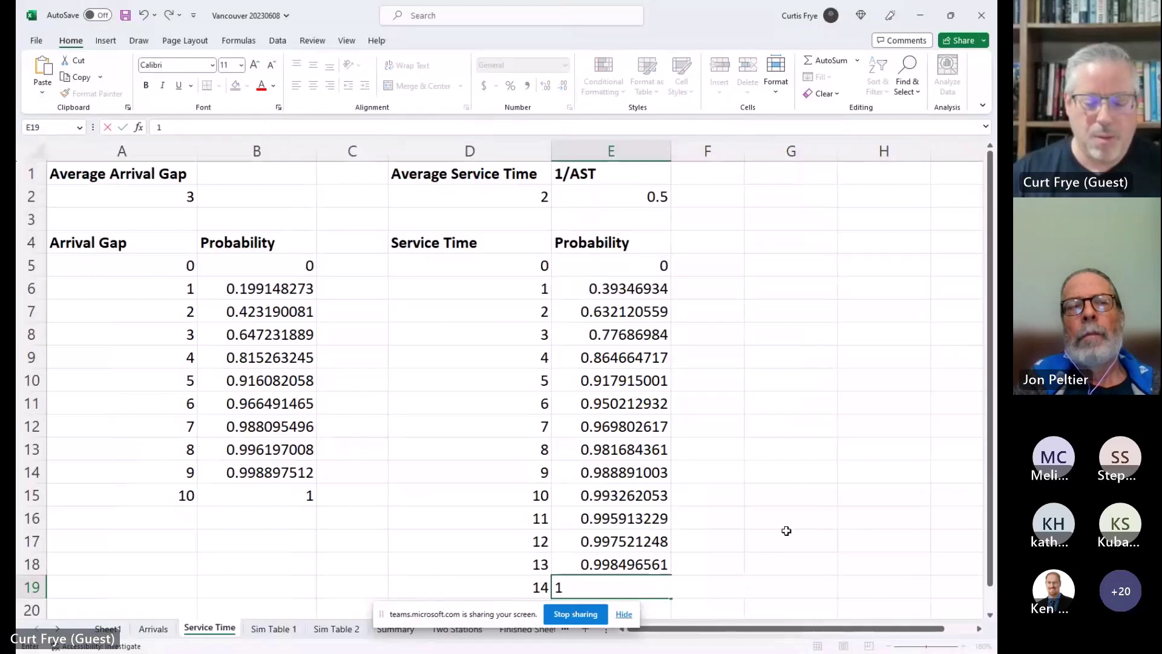
key(Tab)
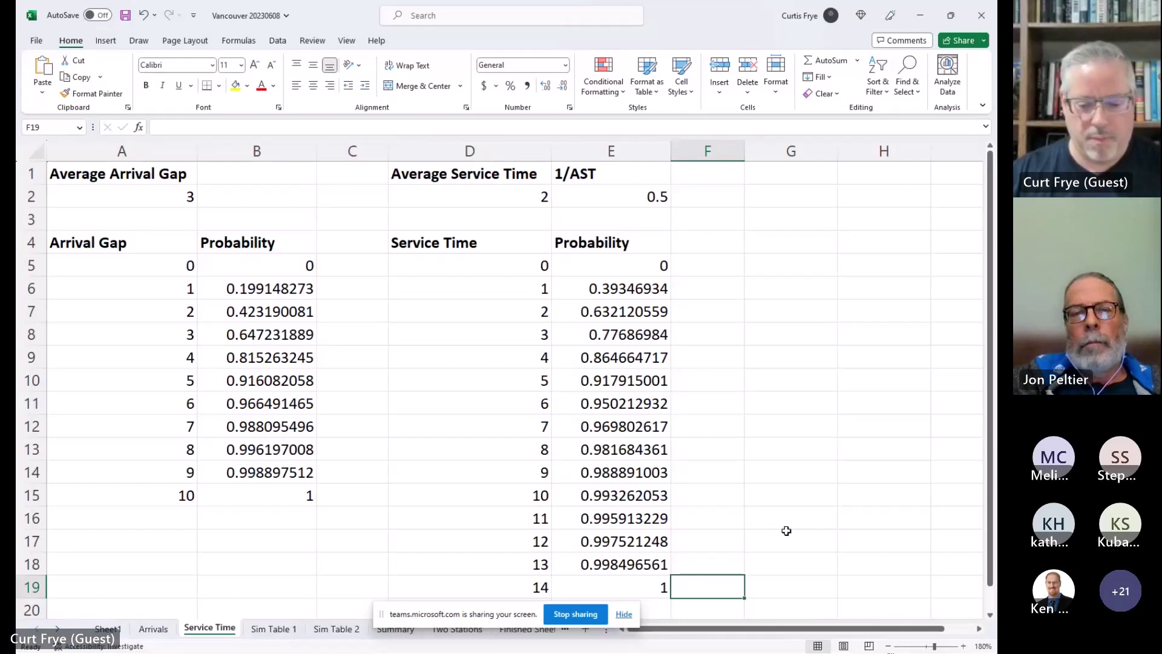
click(591, 614)
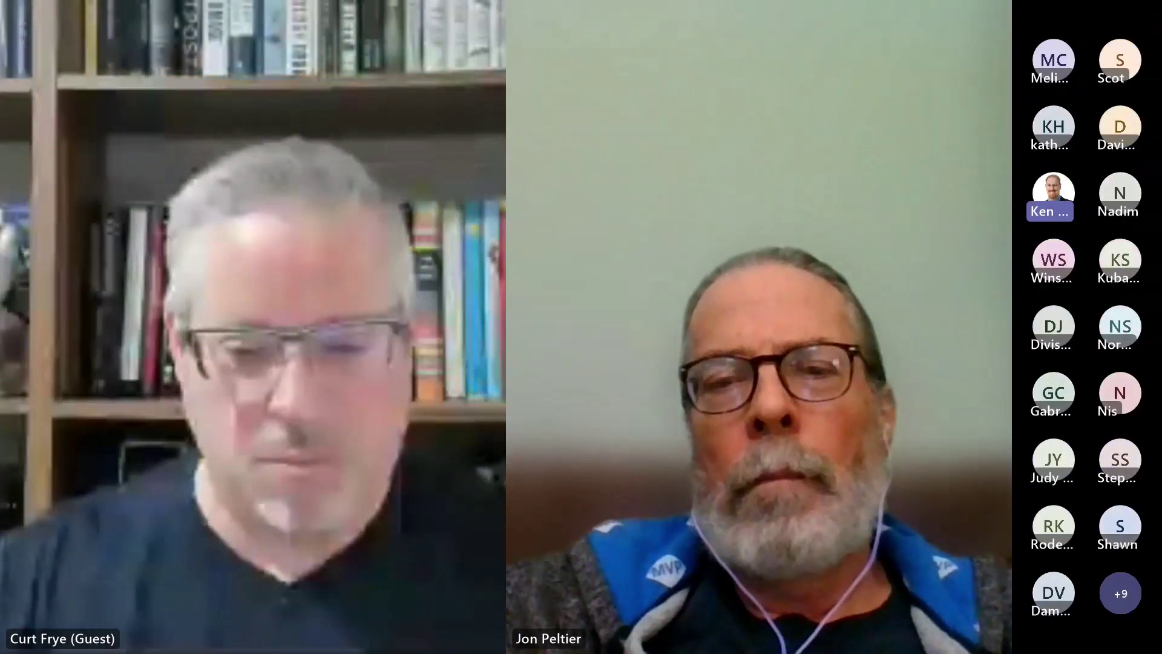
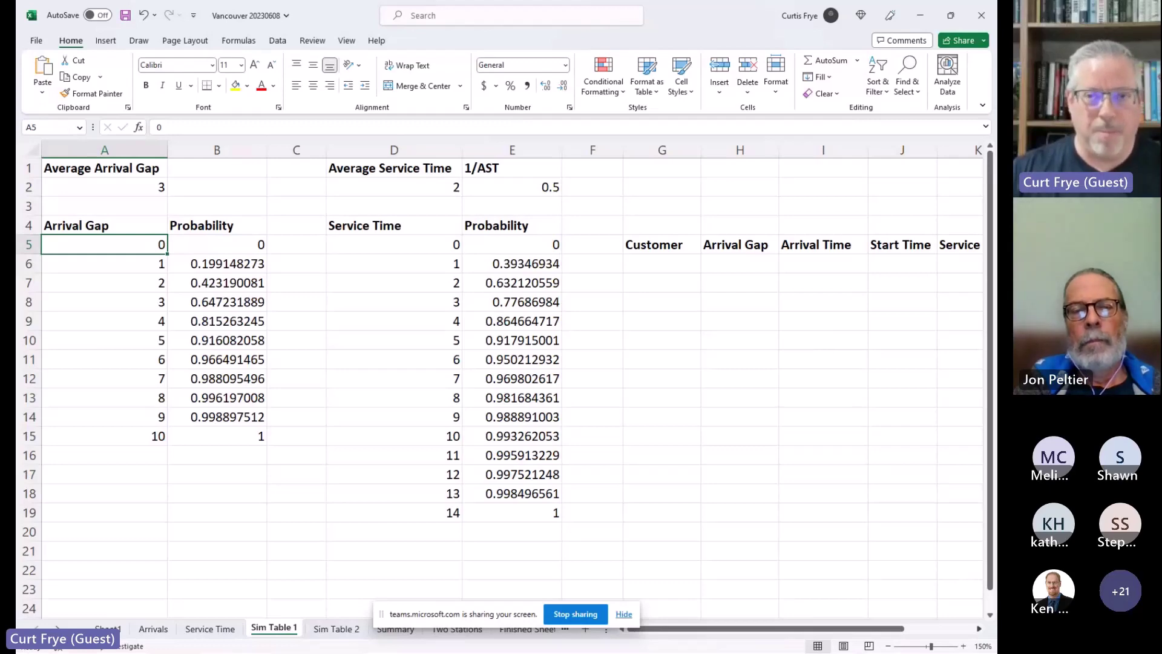
- Enter 0 in every cell of the simulation table's first row, from Customer in G6 to Total Time in N6
click(979, 628)
click(979, 629)
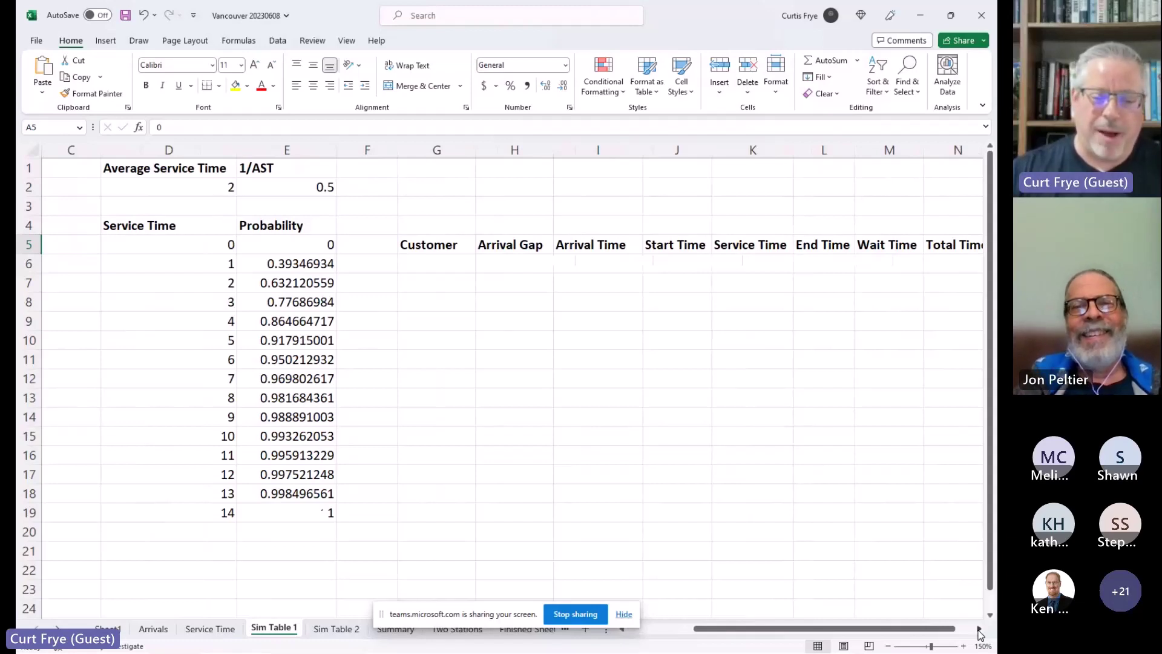
click(979, 629)
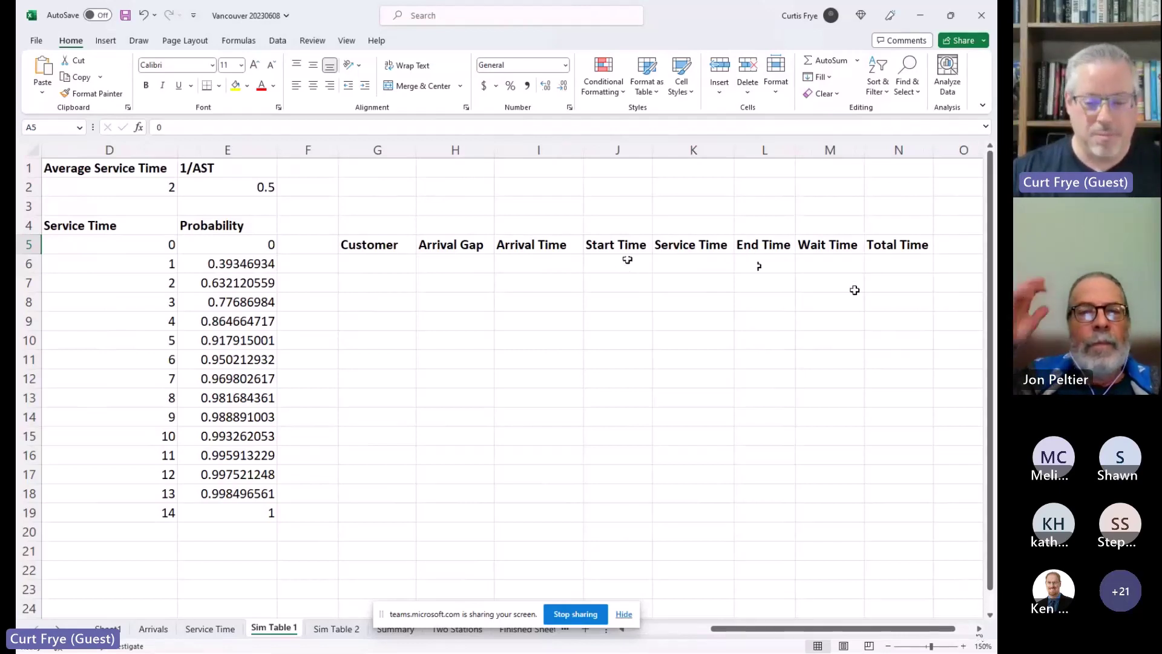
drag(833, 632, 744, 635)
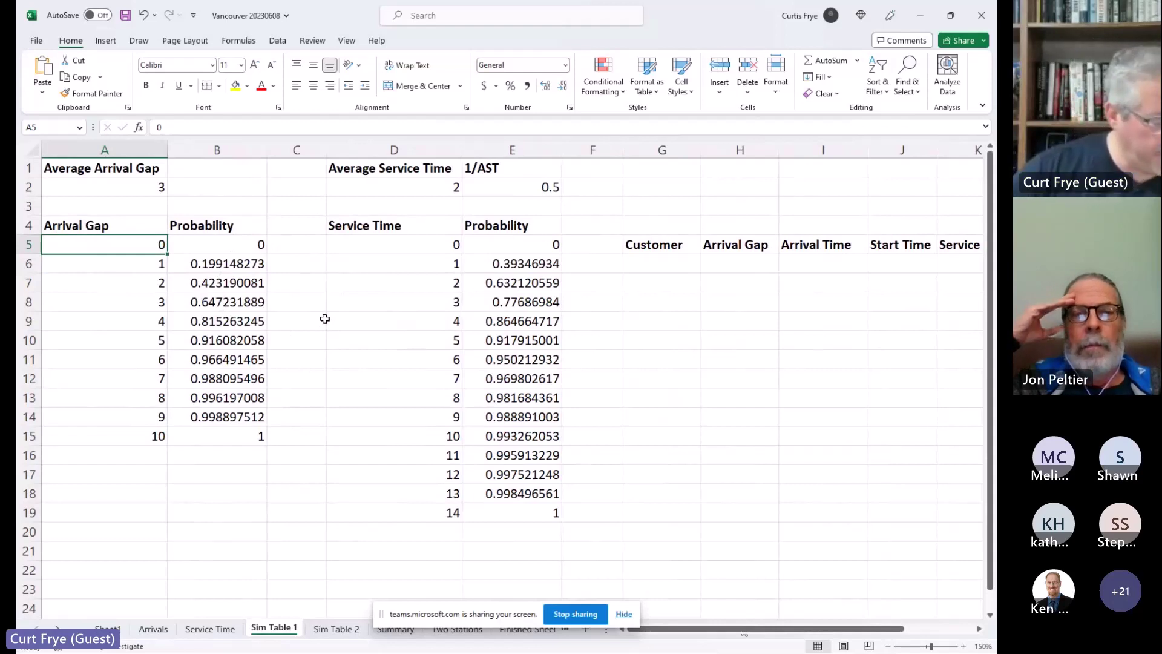
click(638, 259)
mouse_move(638, 259)
mouse_down()
mouse_move(980, 275)
mouse_move(890, 262)
mouse_move(936, 264)
mouse_up()
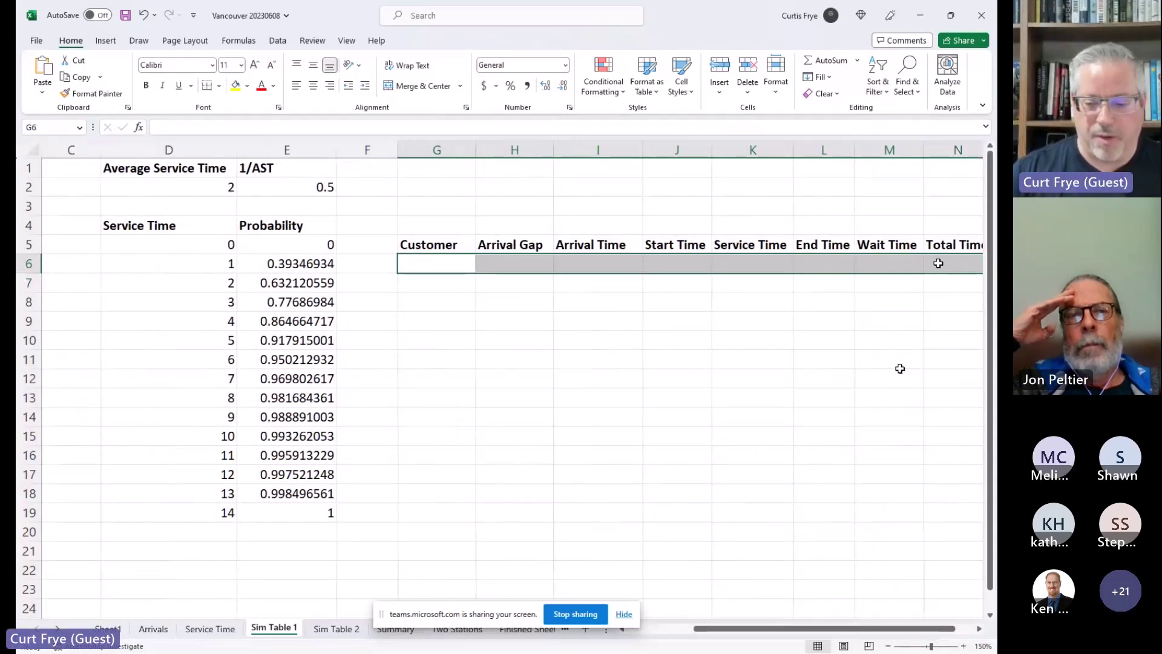
text(0)
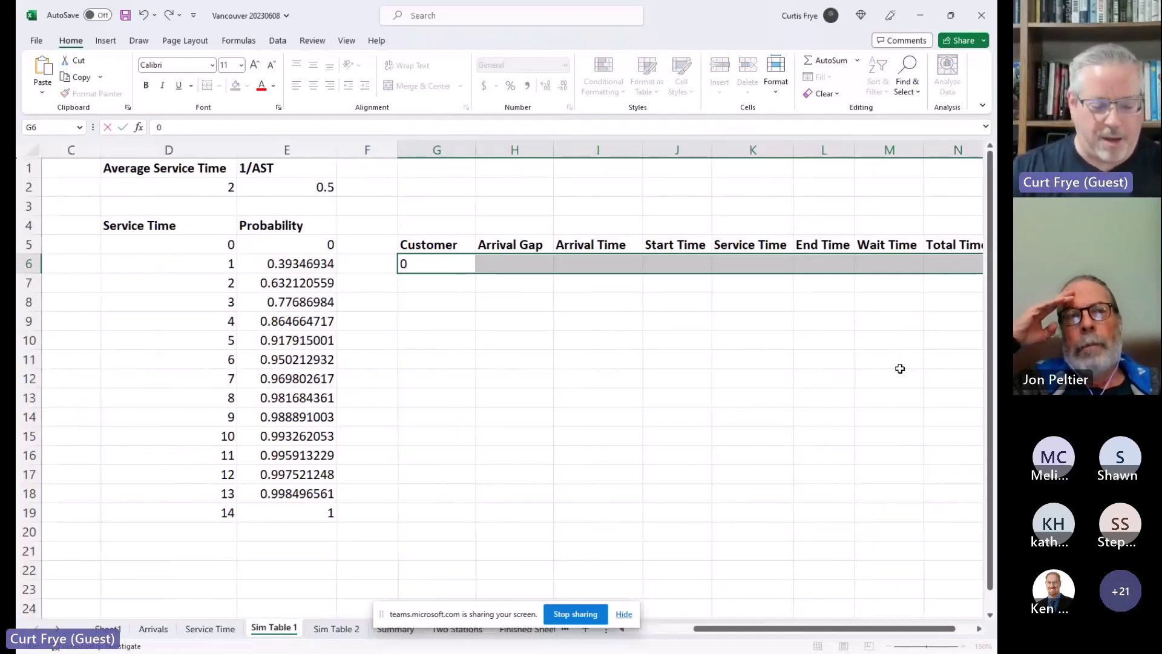
key(ctrl+Return)
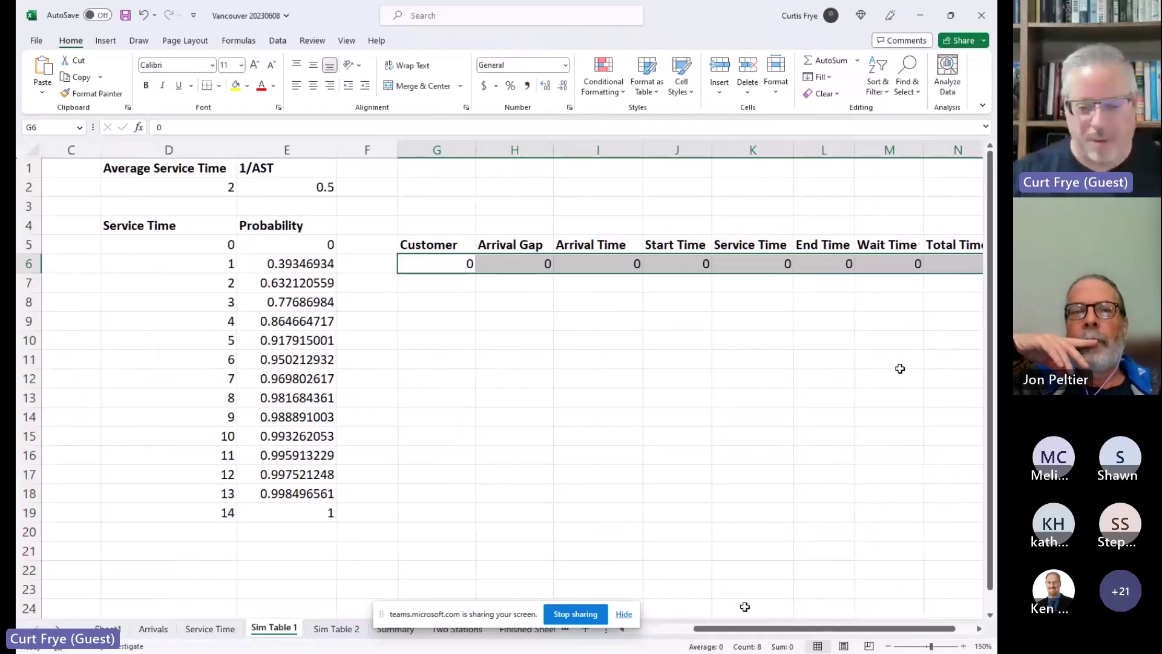
- Enter 1 in G7 and extend the Customer number series from G6 down to customer 13 in G19
drag(748, 633, 653, 633)
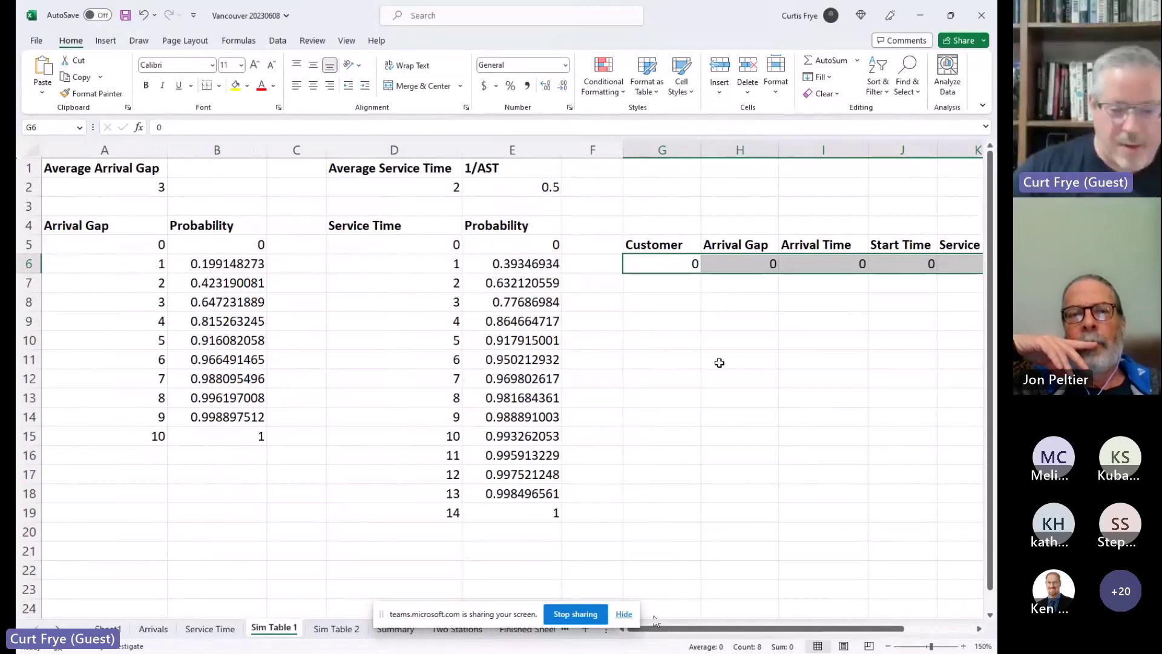
click(664, 282)
text(1)
key(Return)
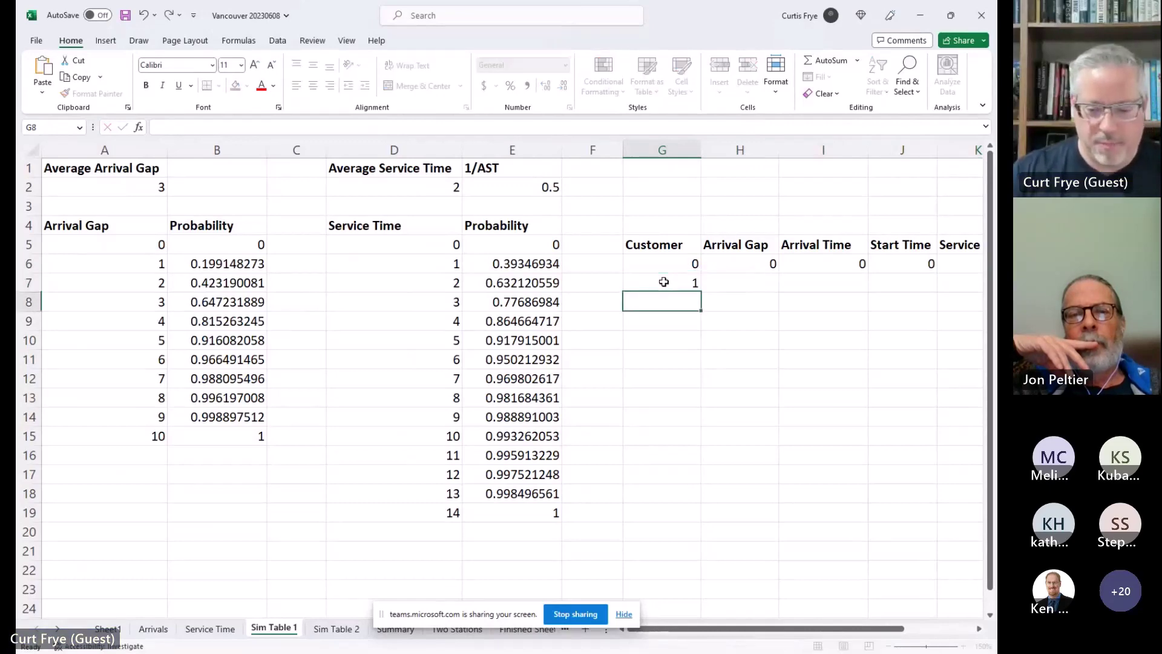
drag(656, 260, 682, 518)
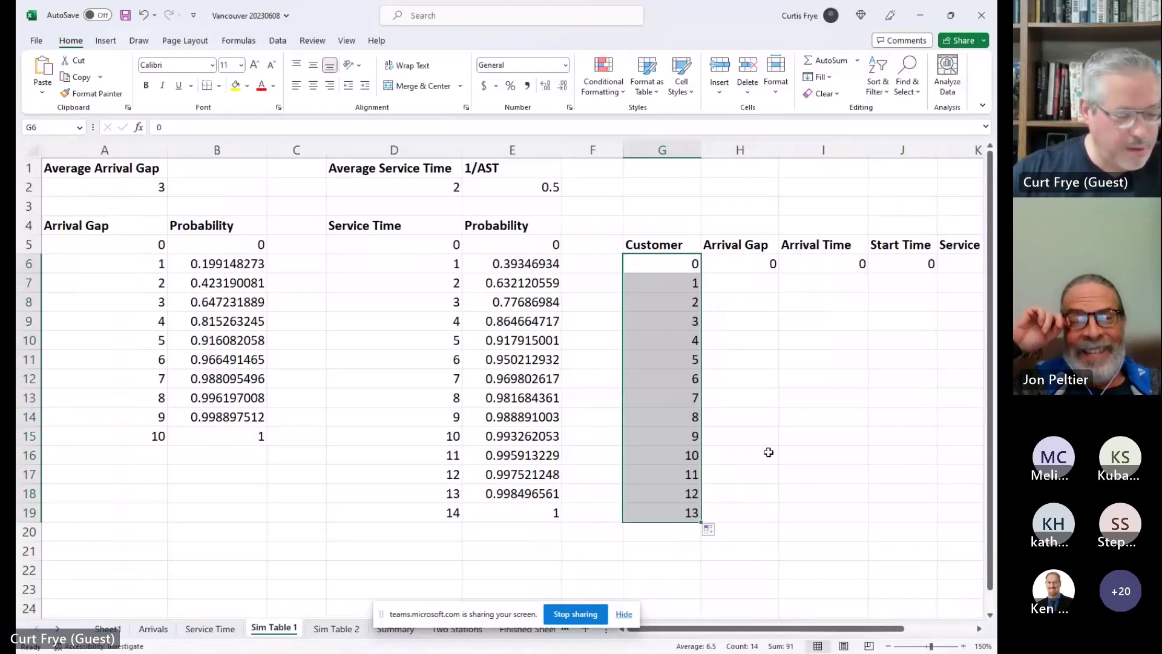
- Enter the random arrival gap formula =XLOOKUP(RAND(),$B$5:$B$15,$A$5:$A$15,,1) in H7 for customer 1
click(749, 281)
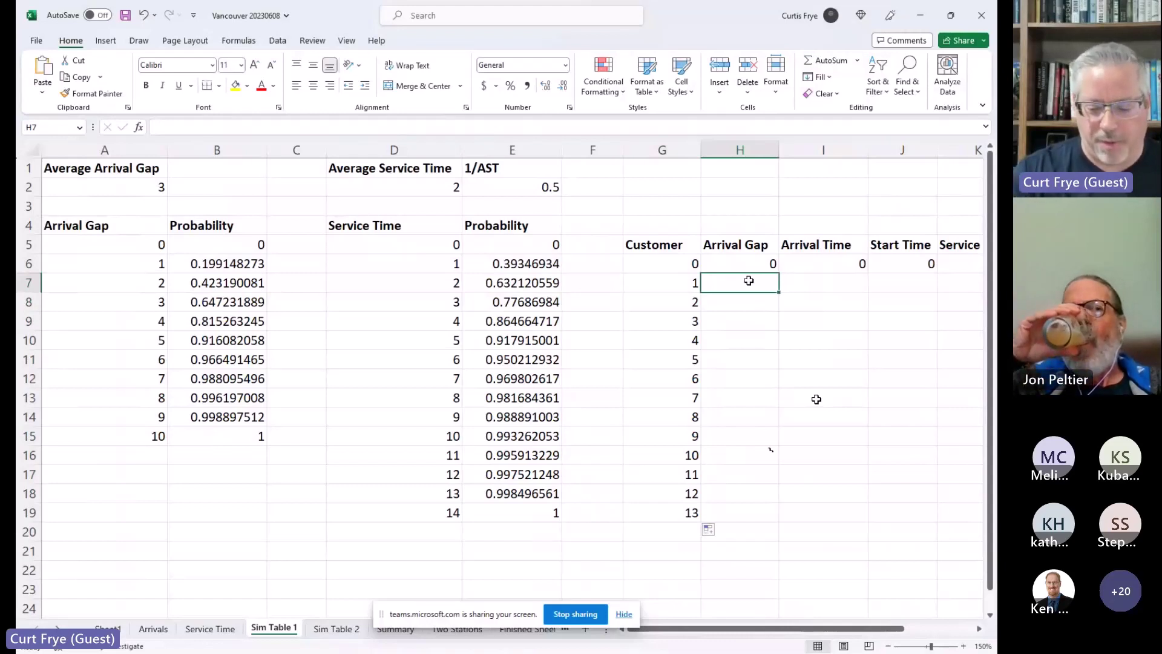
text(=)
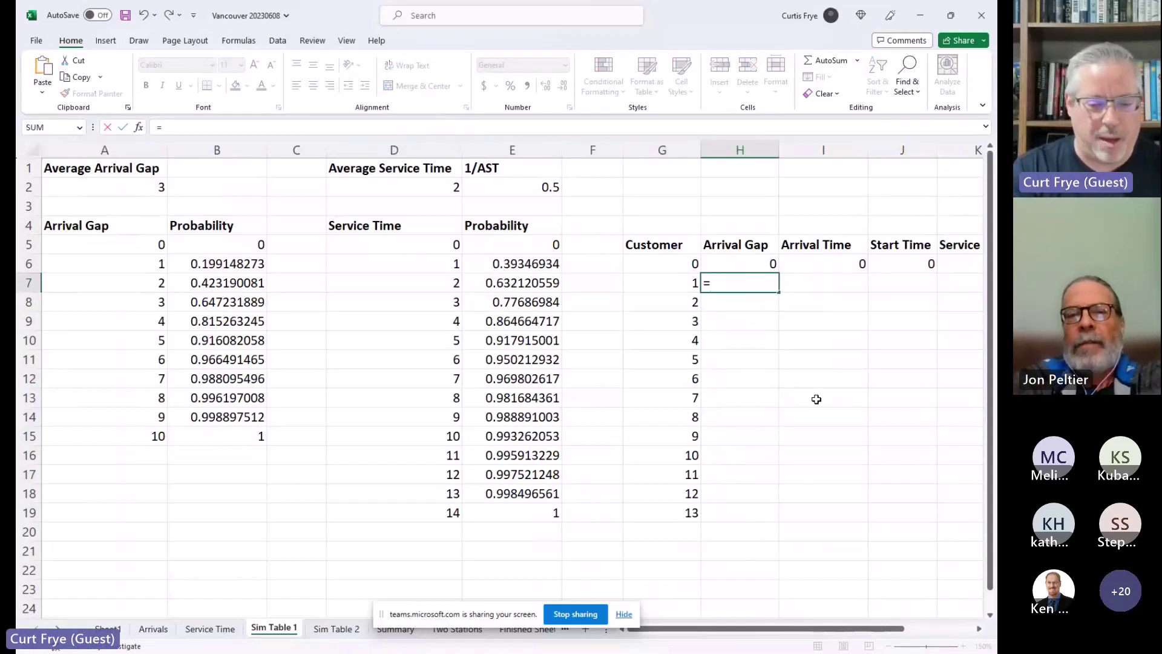
text(xlo)
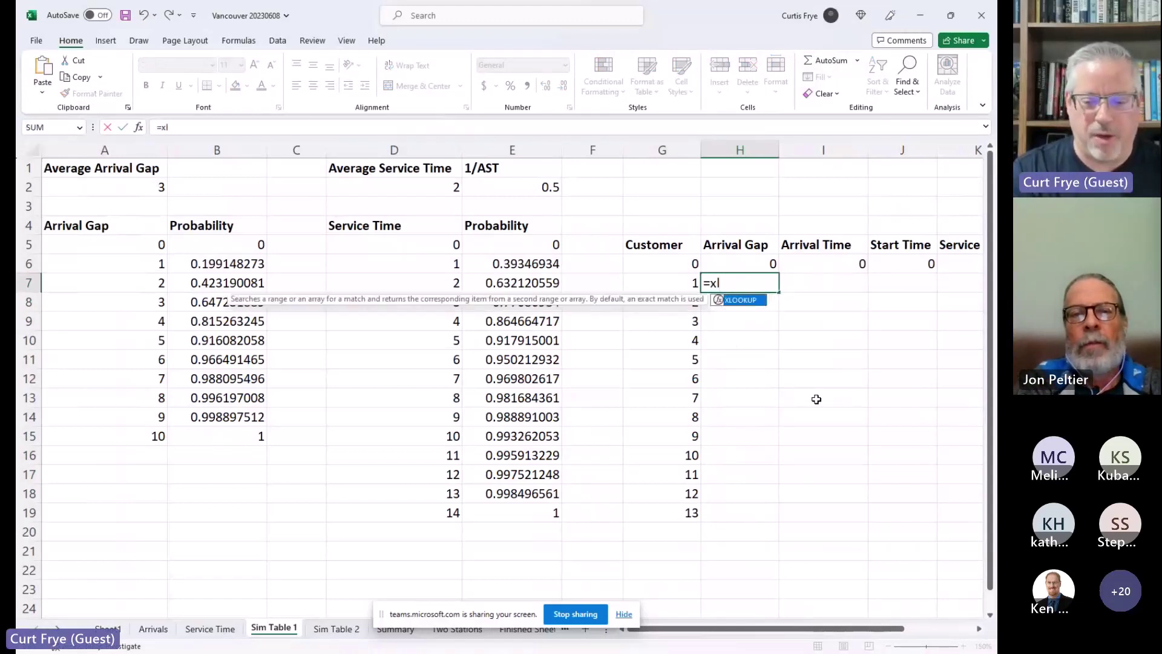
key(Tab)
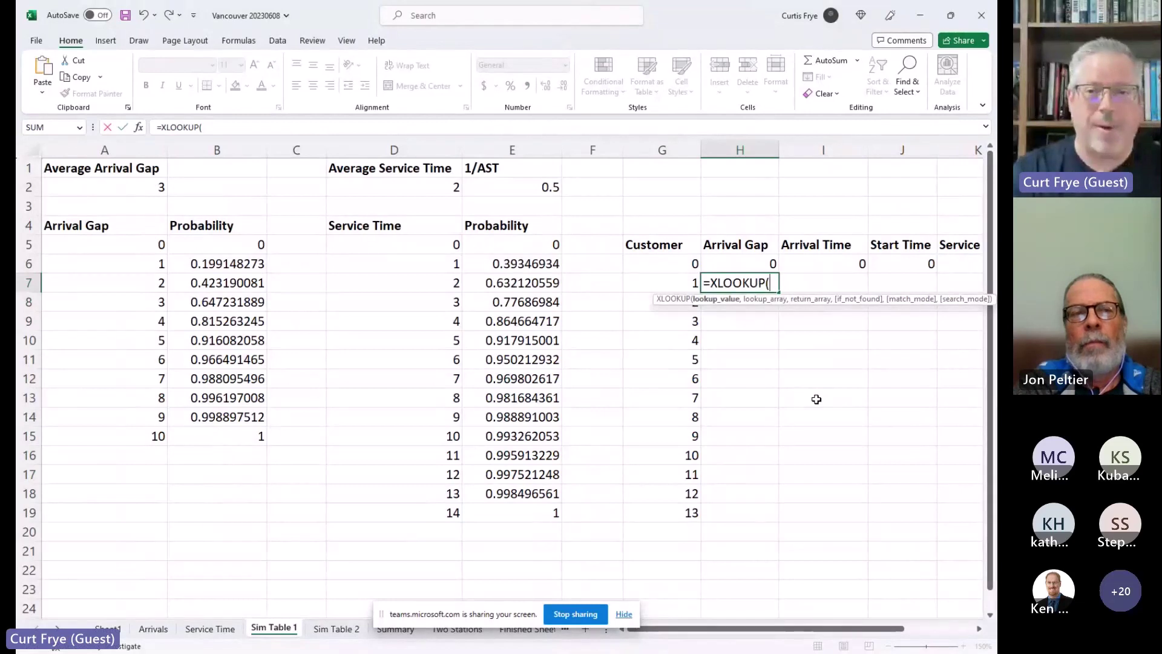
text(r)
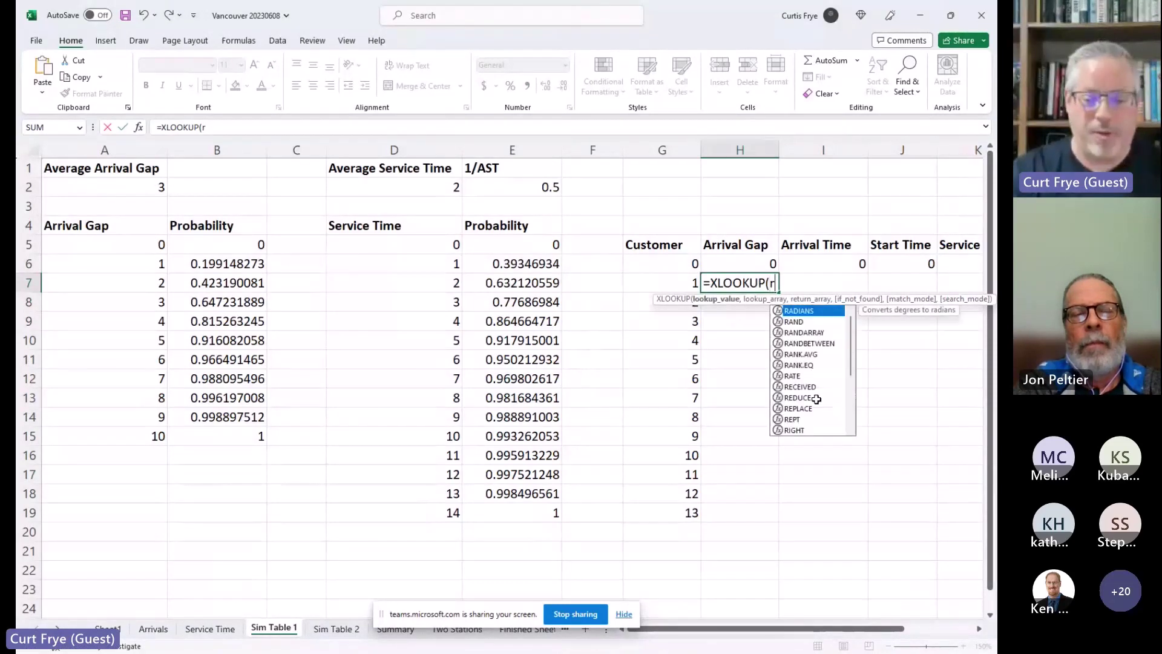
text(and())
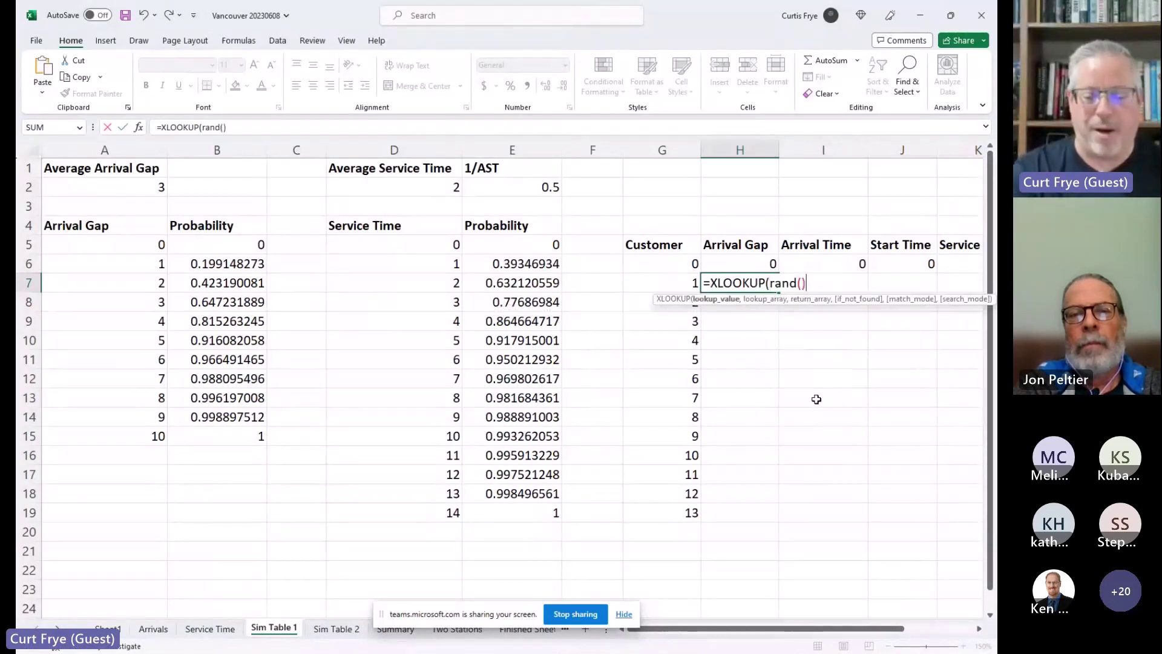
text(,)
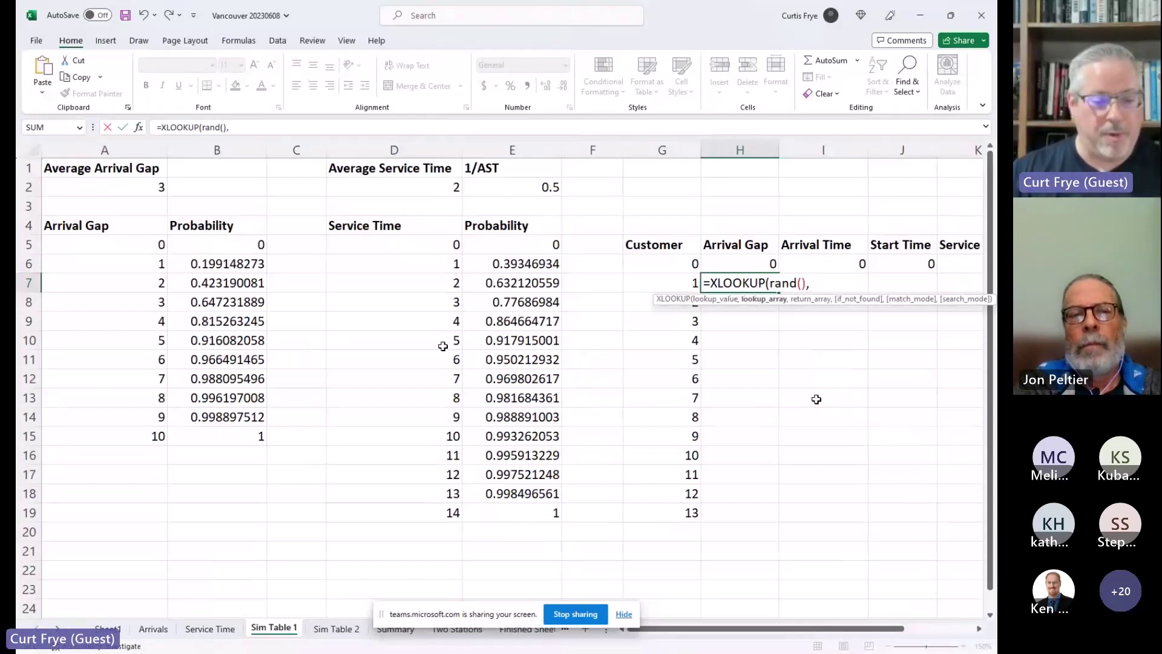
click(241, 249)
drag(240, 249, 226, 423)
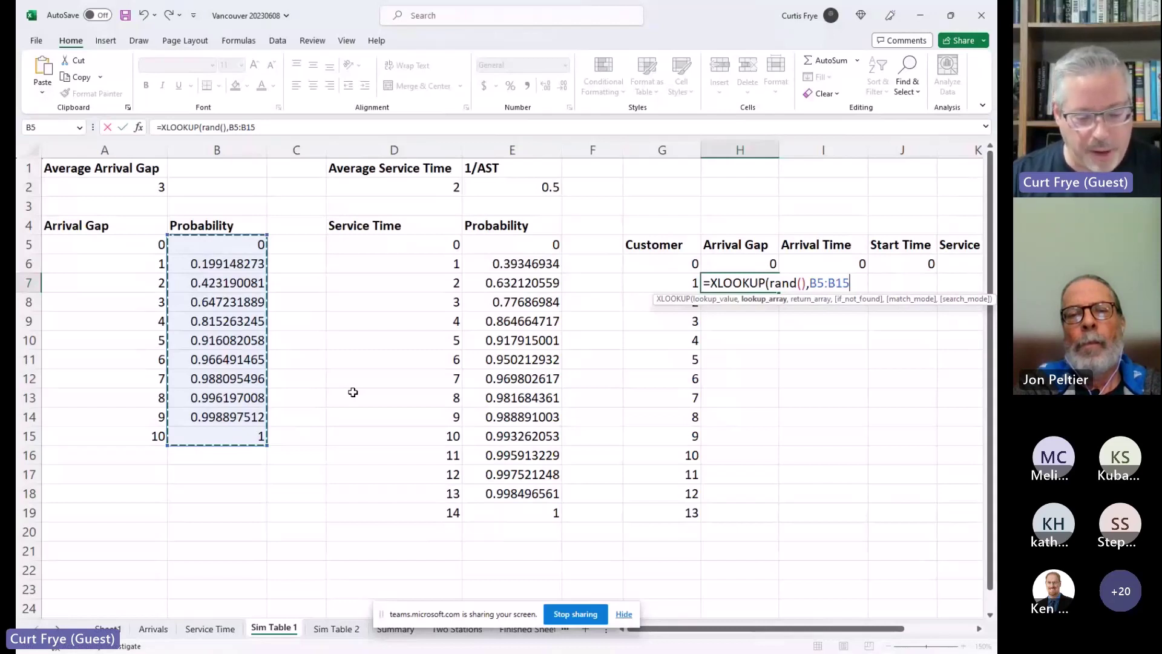
key(F4)
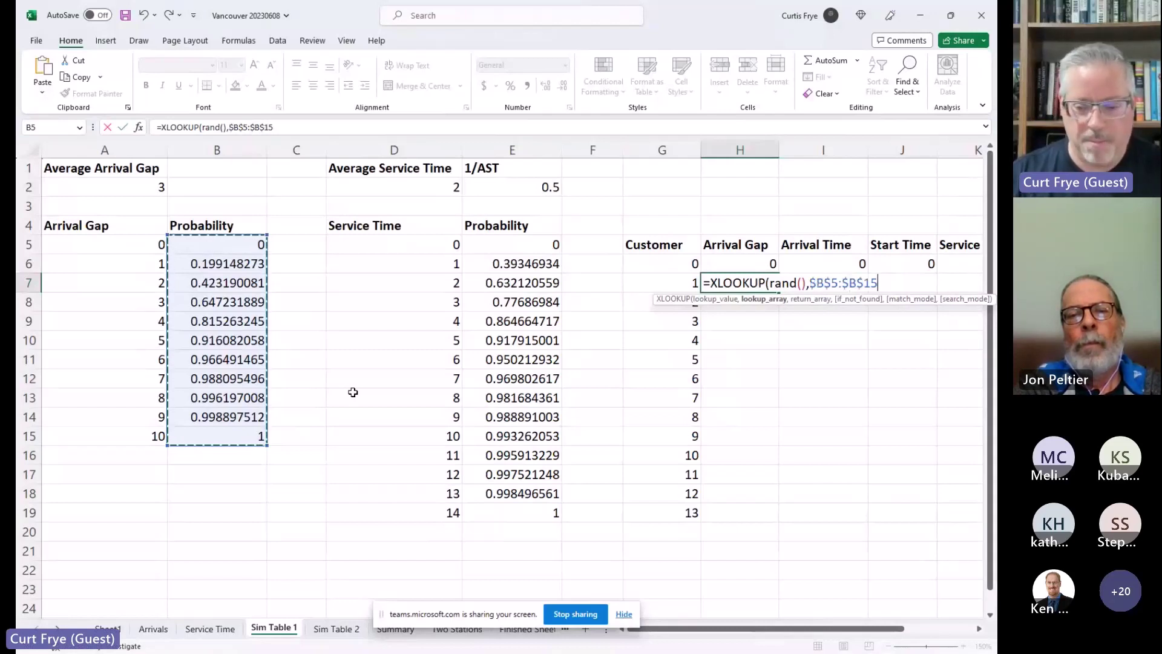
text(,)
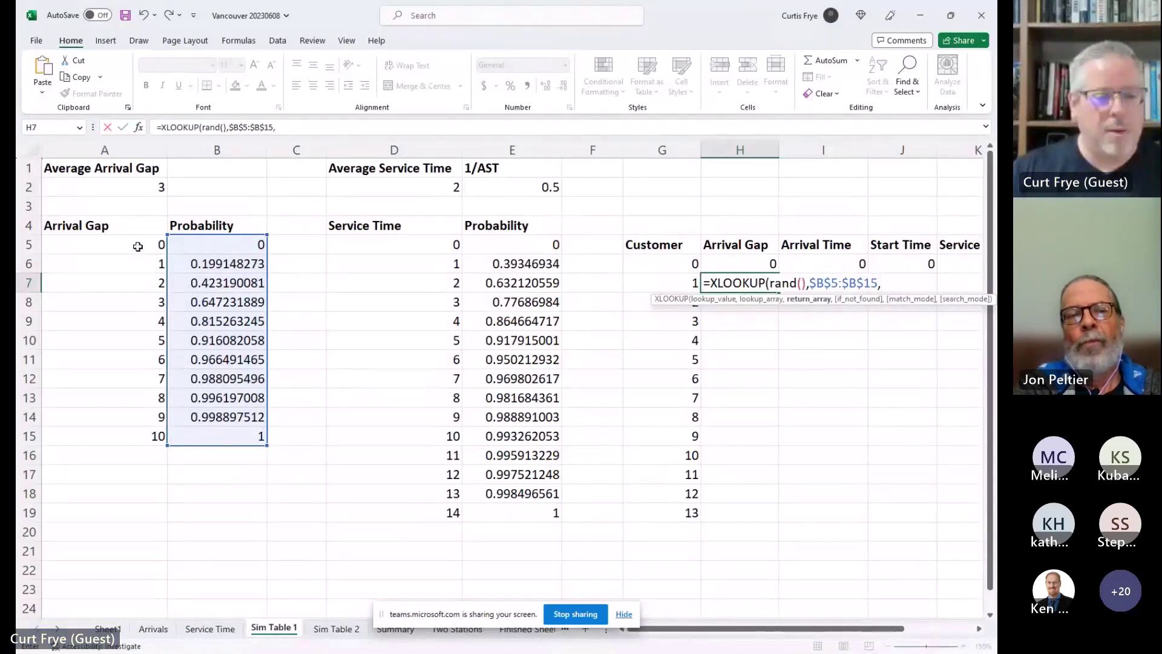
drag(138, 247, 110, 435)
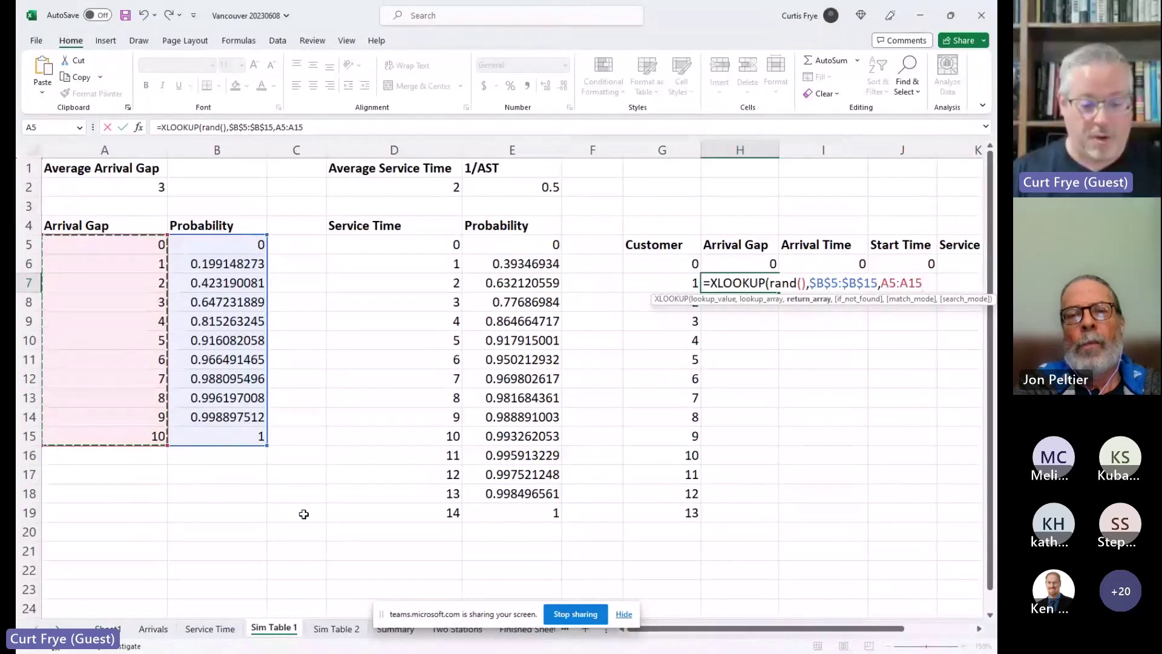
key(F4)
text(,)
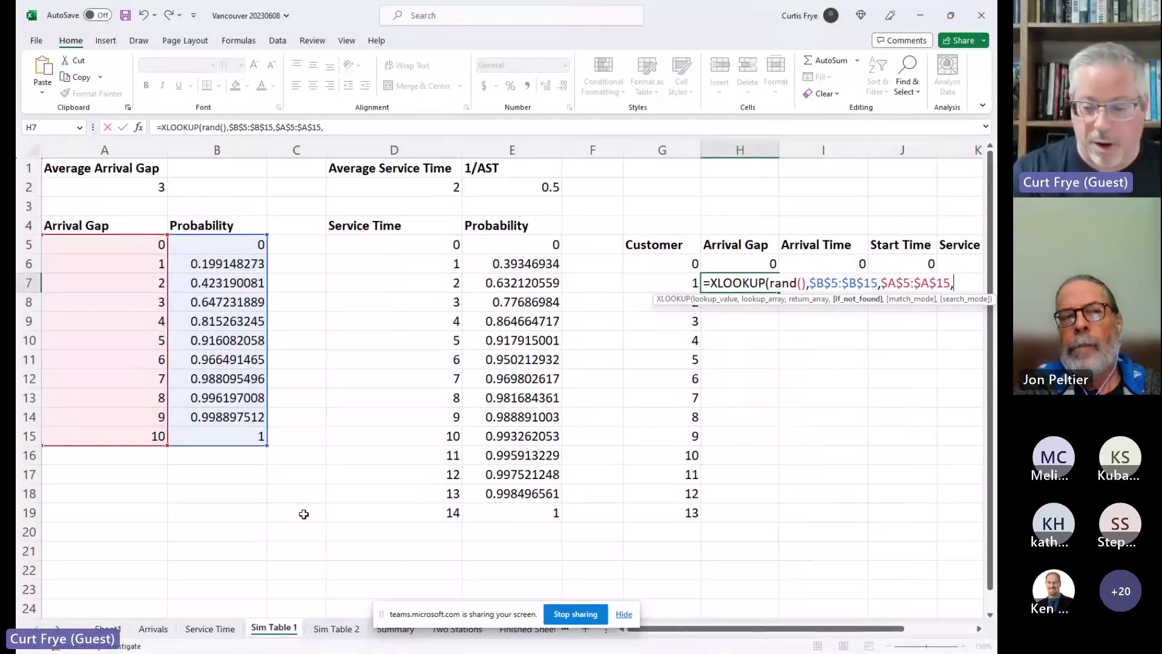
text(,)
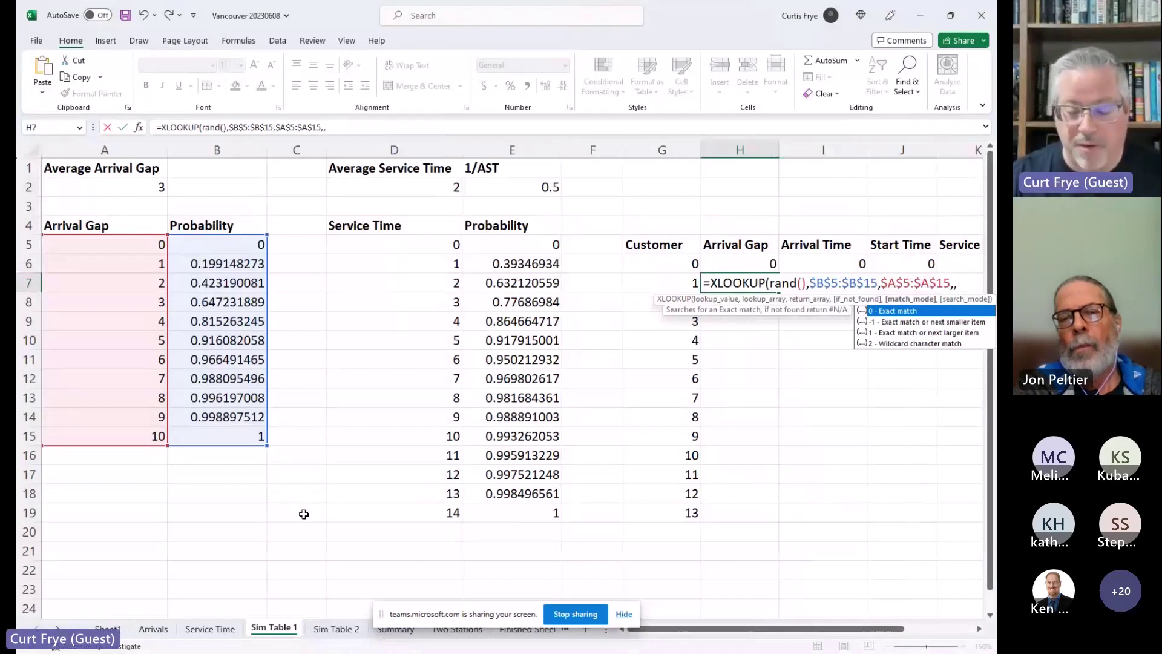
text(1)
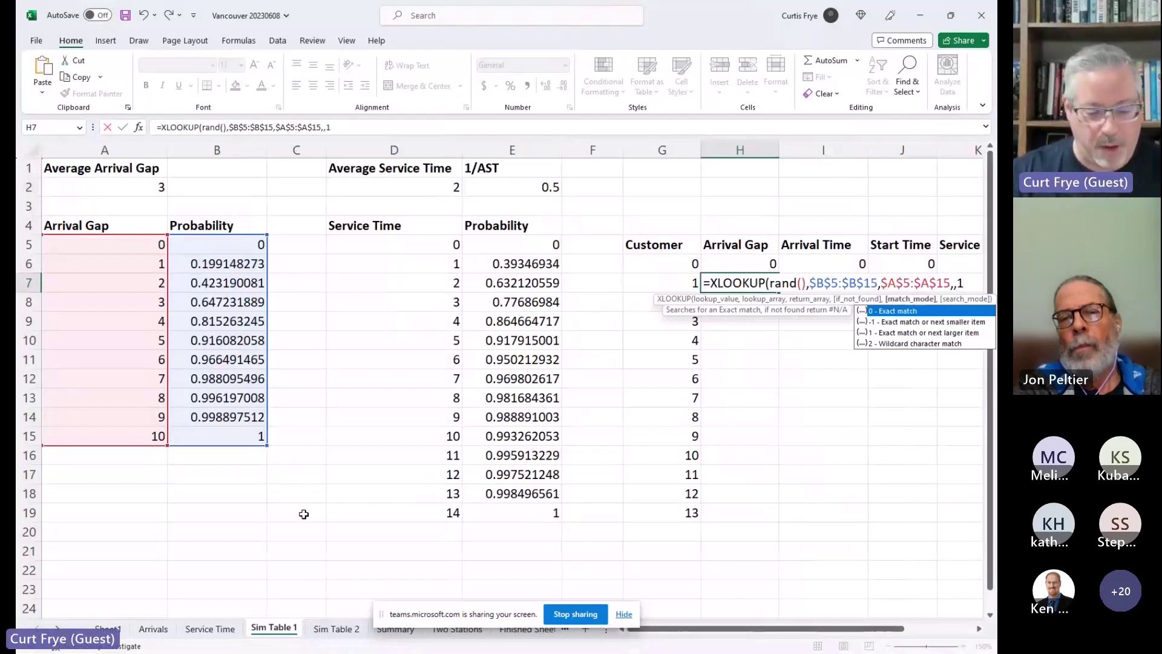
text())
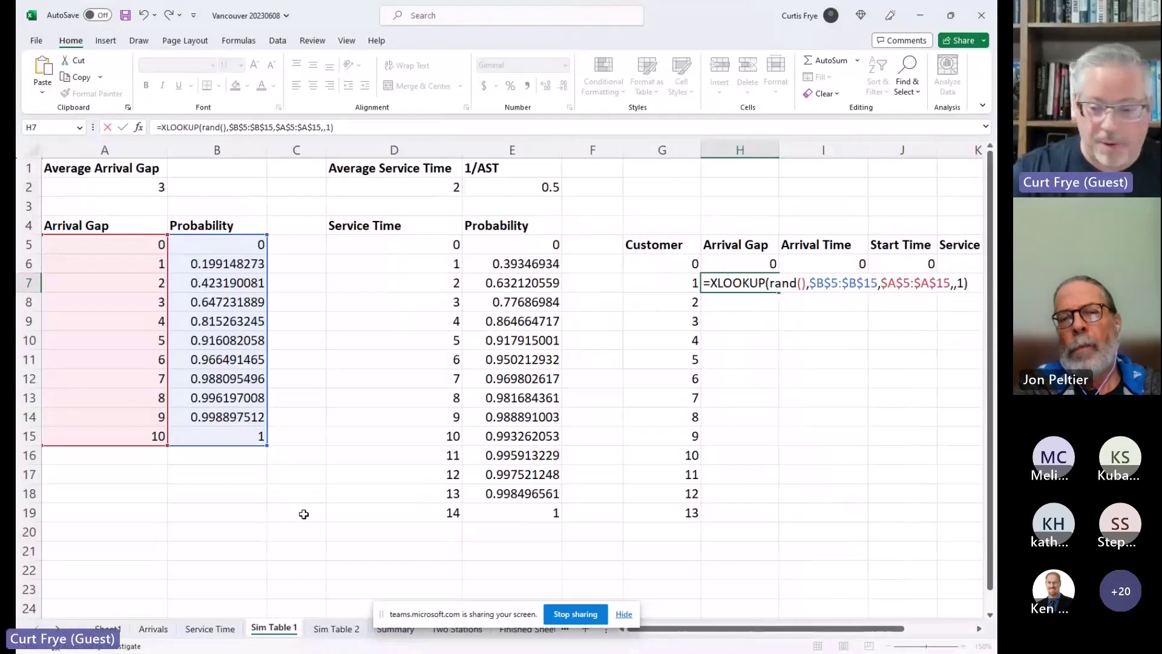
key(Return)
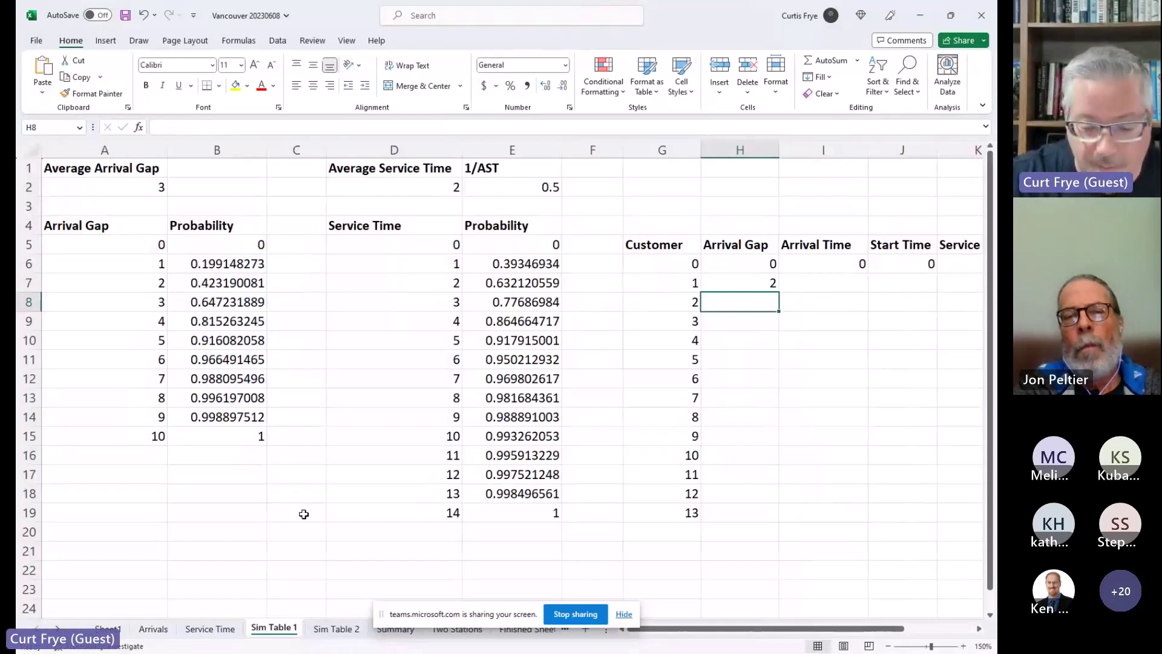
- Recalculate the sheet repeatedly to check how customer 1's random arrival gap varies
key(F9)
key(F9)
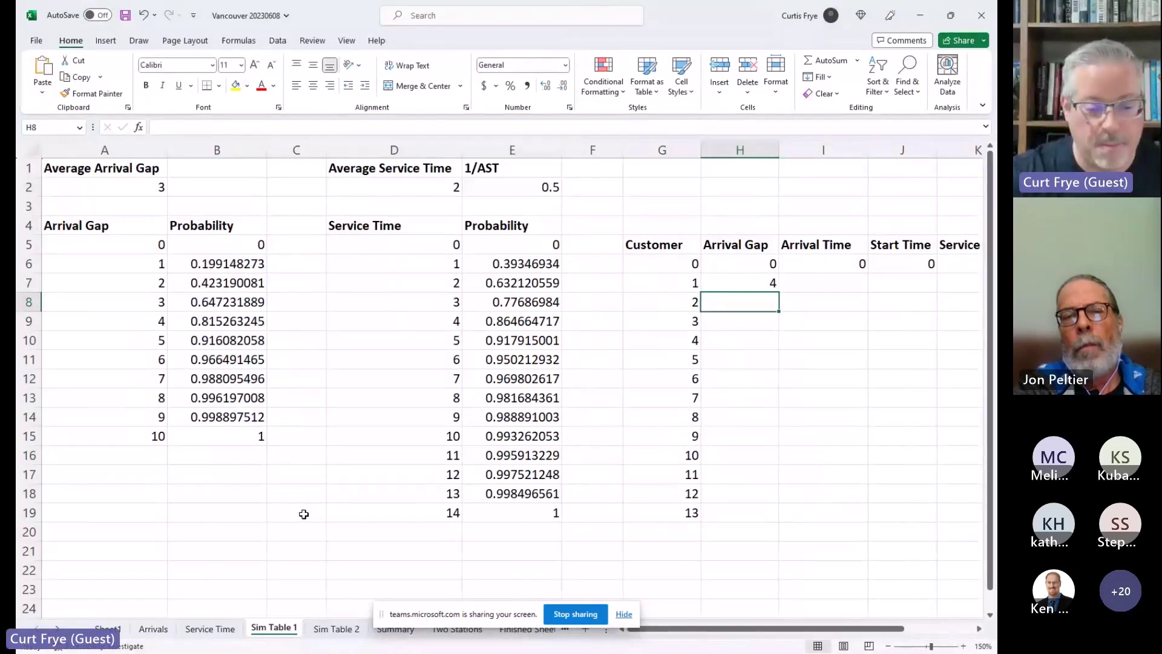
key(F9)
key(F9)
key(F9)
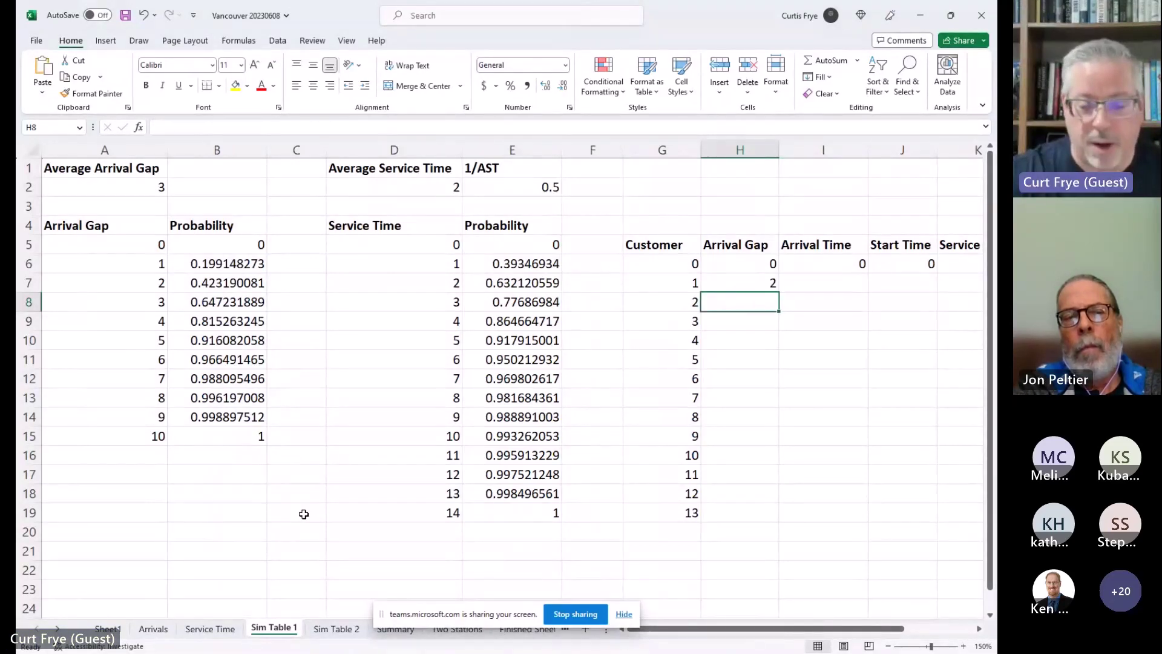
key(F9)
key(F9)
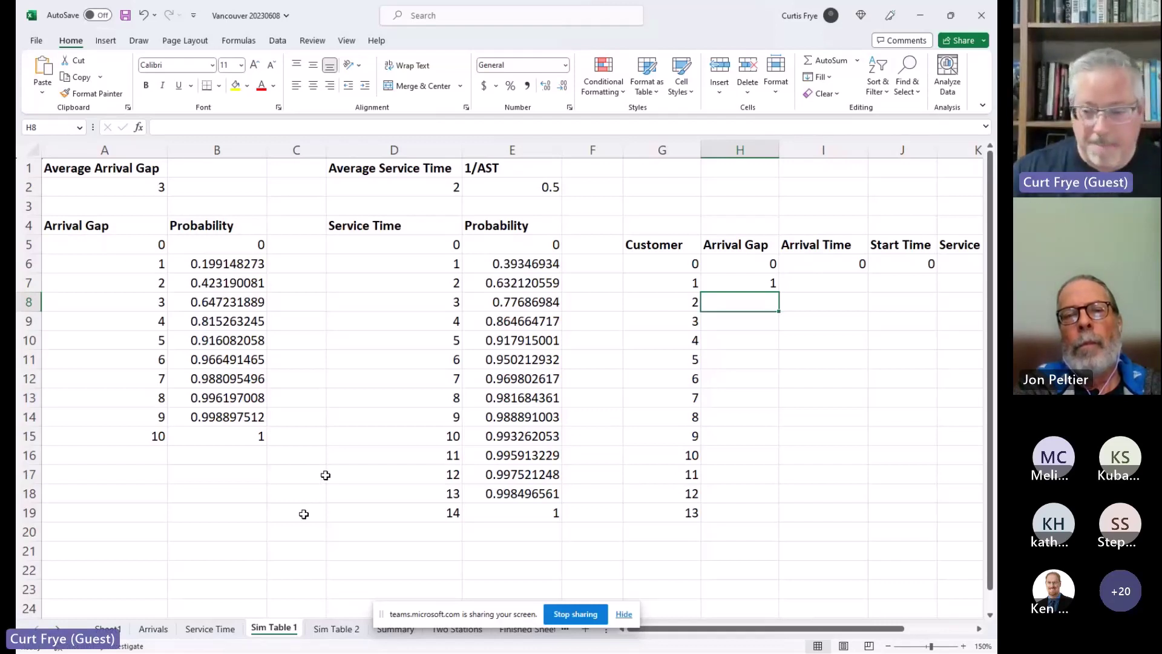
- Enter the arrival time formula =I6+H7 in I7 for customer 1
click(813, 284)
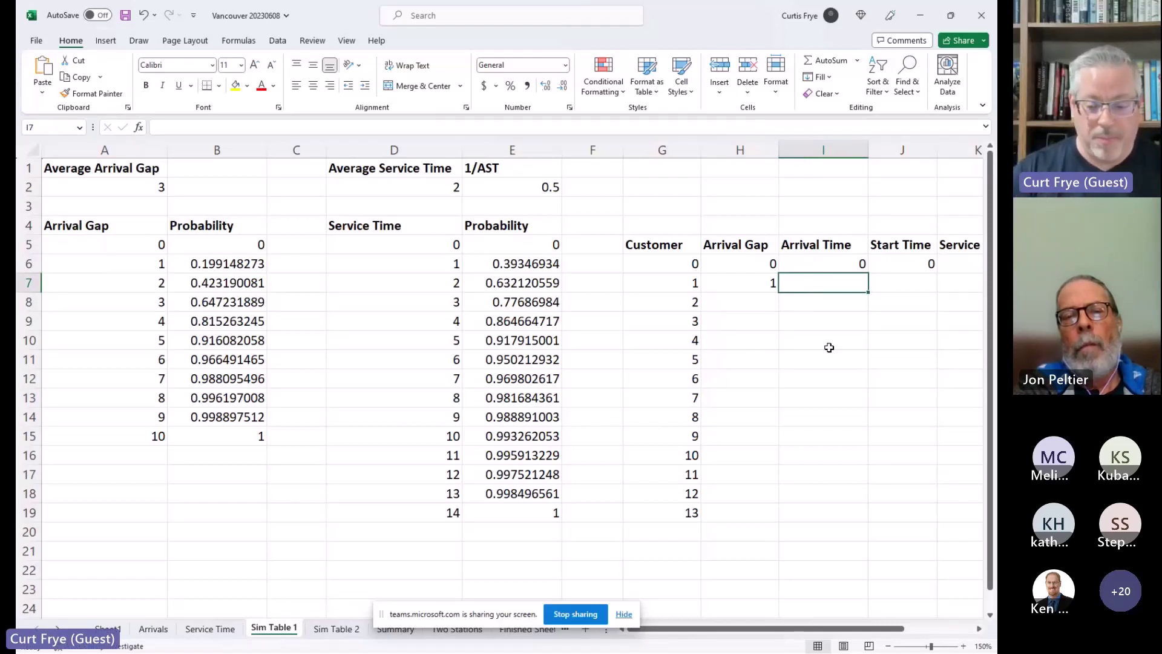
text(=)
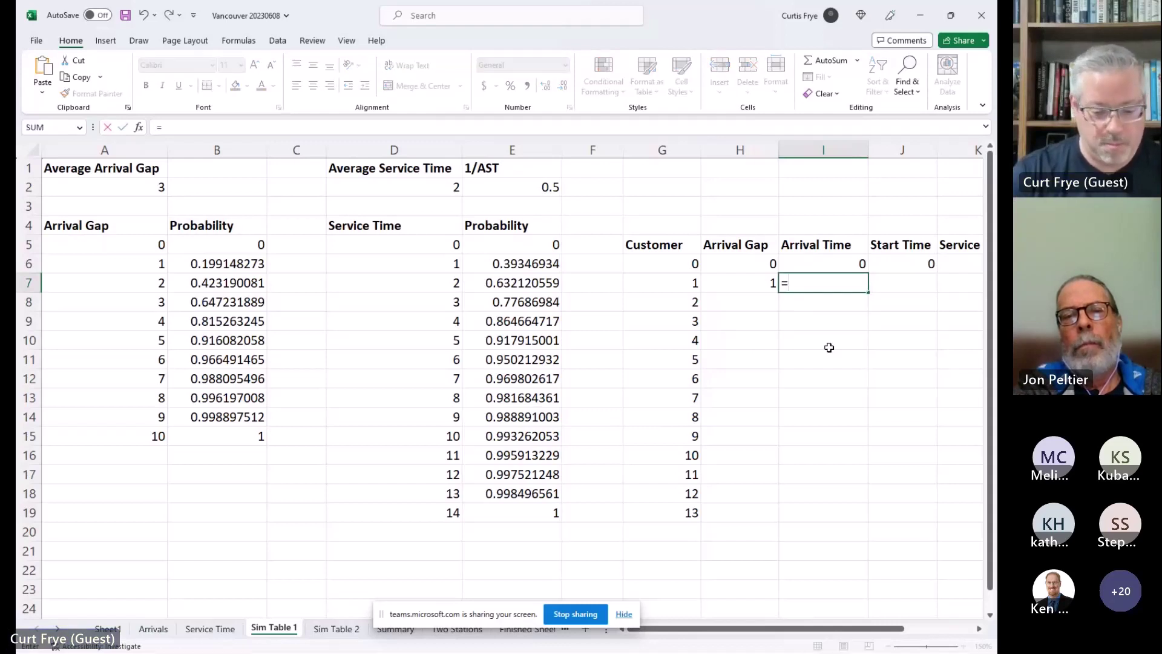
text(I6)
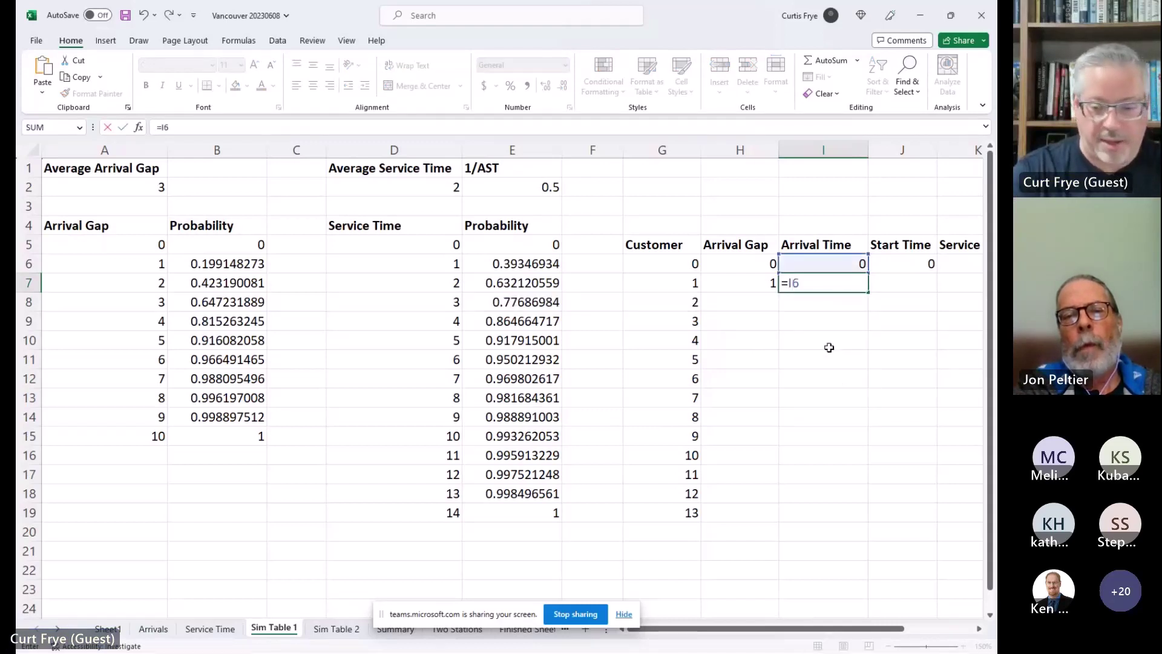
text(+H7)
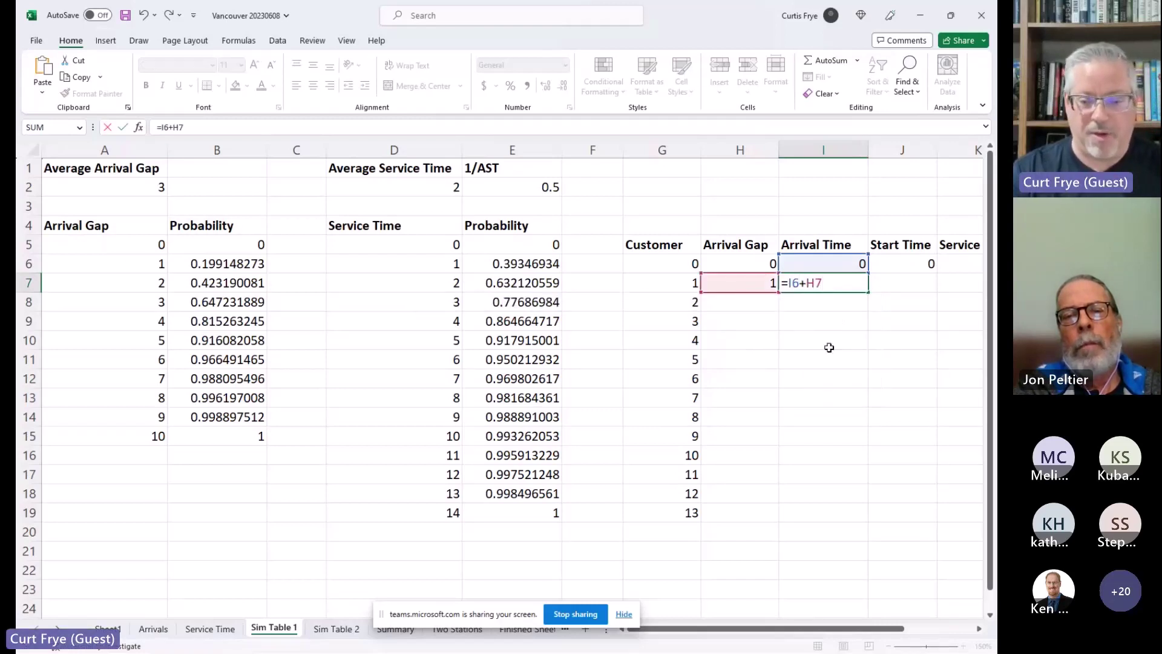
key(Tab)
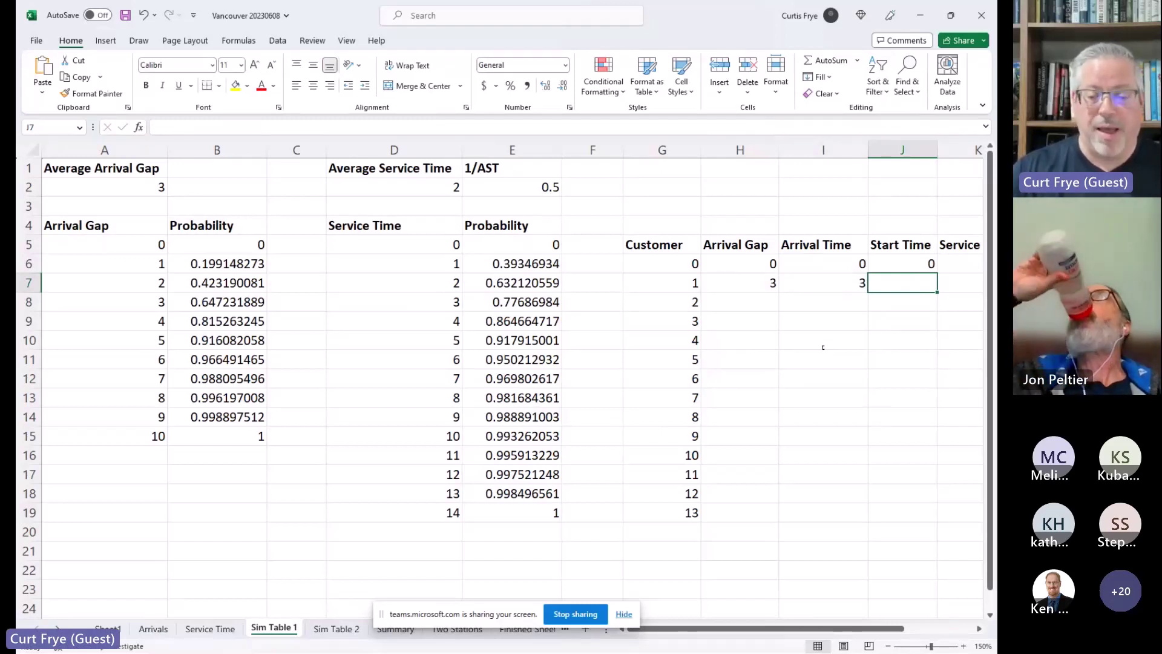
- Fill the arrival gap and arrival time formulas from H7:I7 down to row 8, and review the formulas in row 7
drag(767, 283, 870, 301)
click(767, 284)
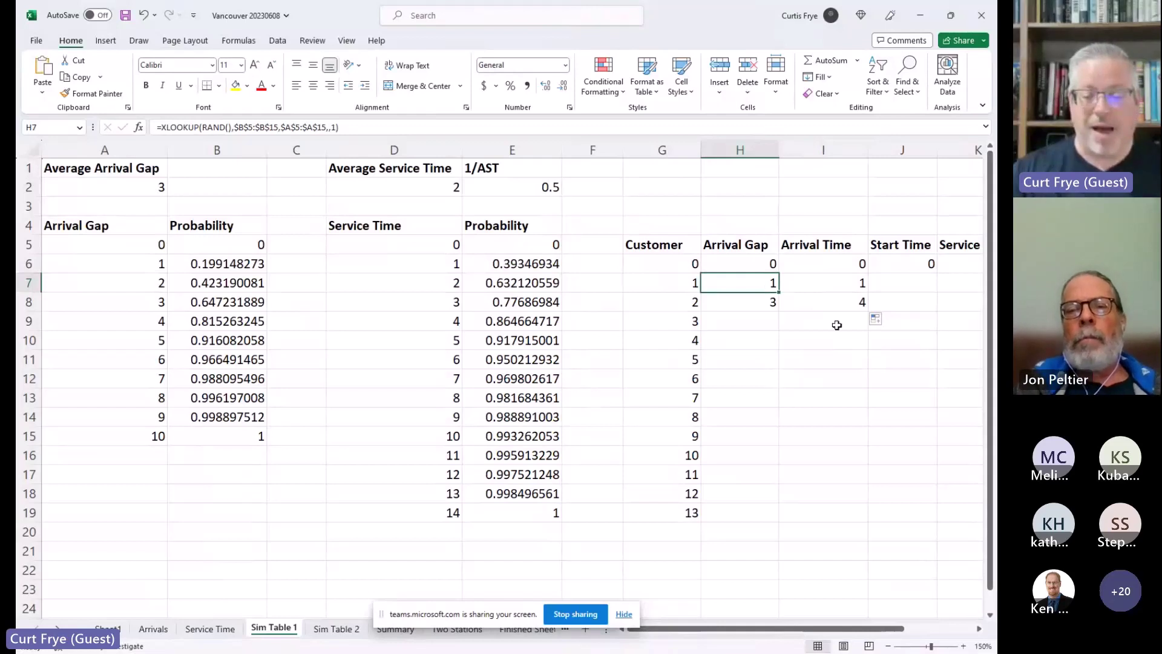
click(837, 283)
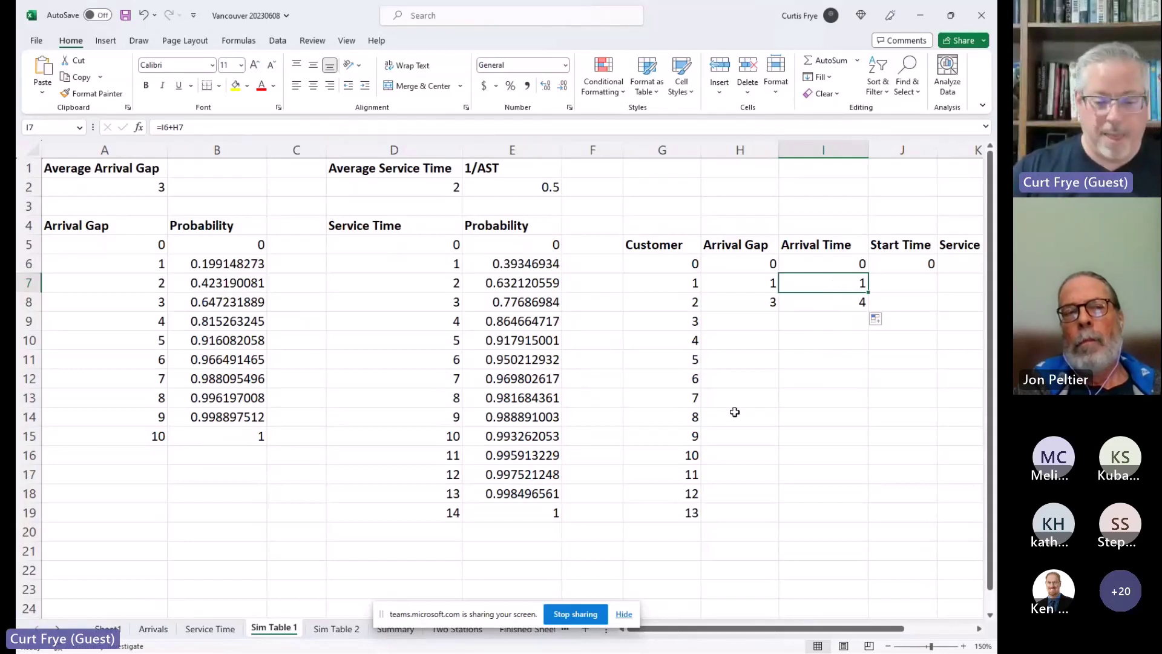
- Switch to the Sim Table 2 sheet and review the arrival time formula in I8 and the arrival gap formula in H9
click(336, 629)
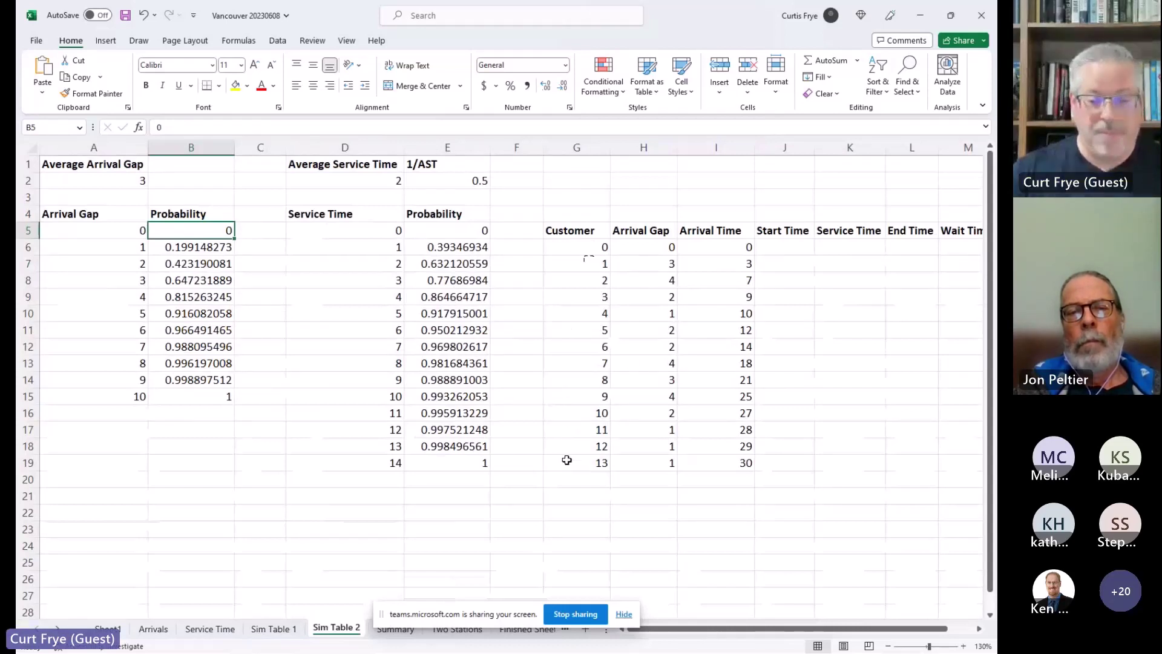
click(699, 280)
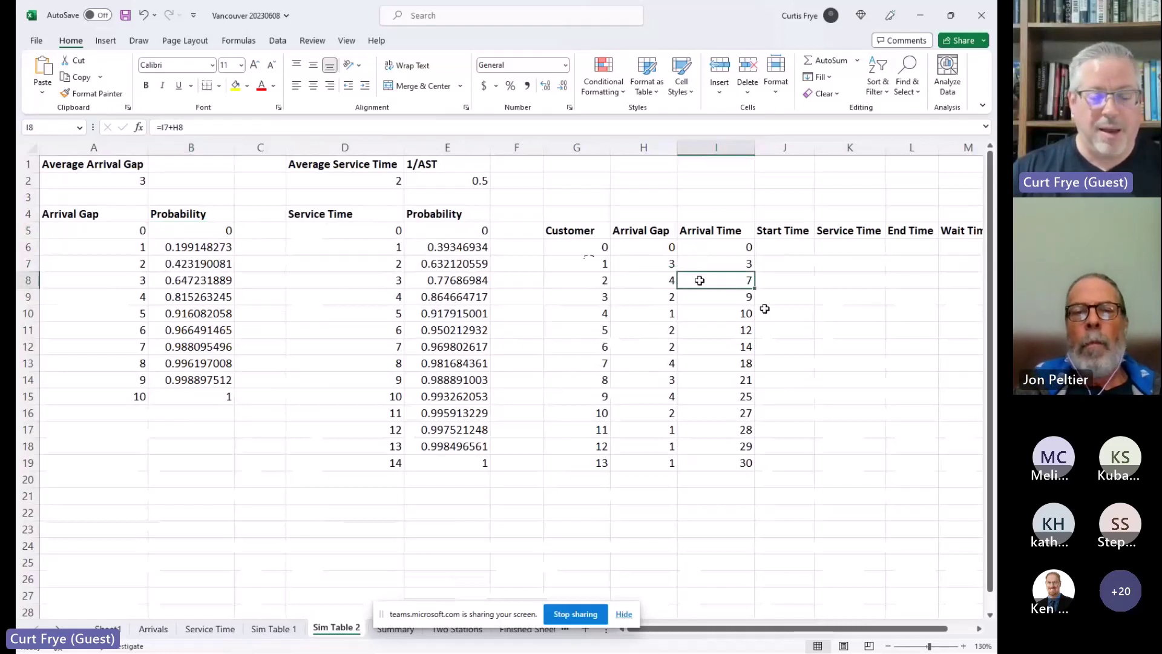
click(668, 297)
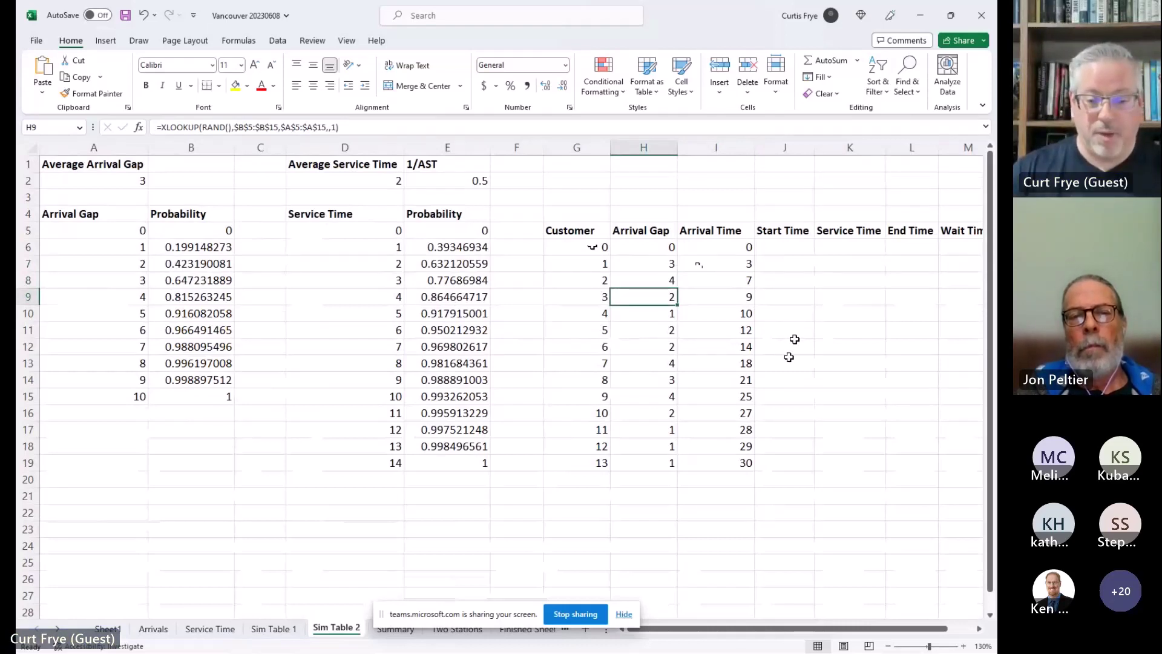
- Fill the 0 in H6 across customer 0's row through Total Time in N6
click(980, 629)
click(979, 629)
click(980, 630)
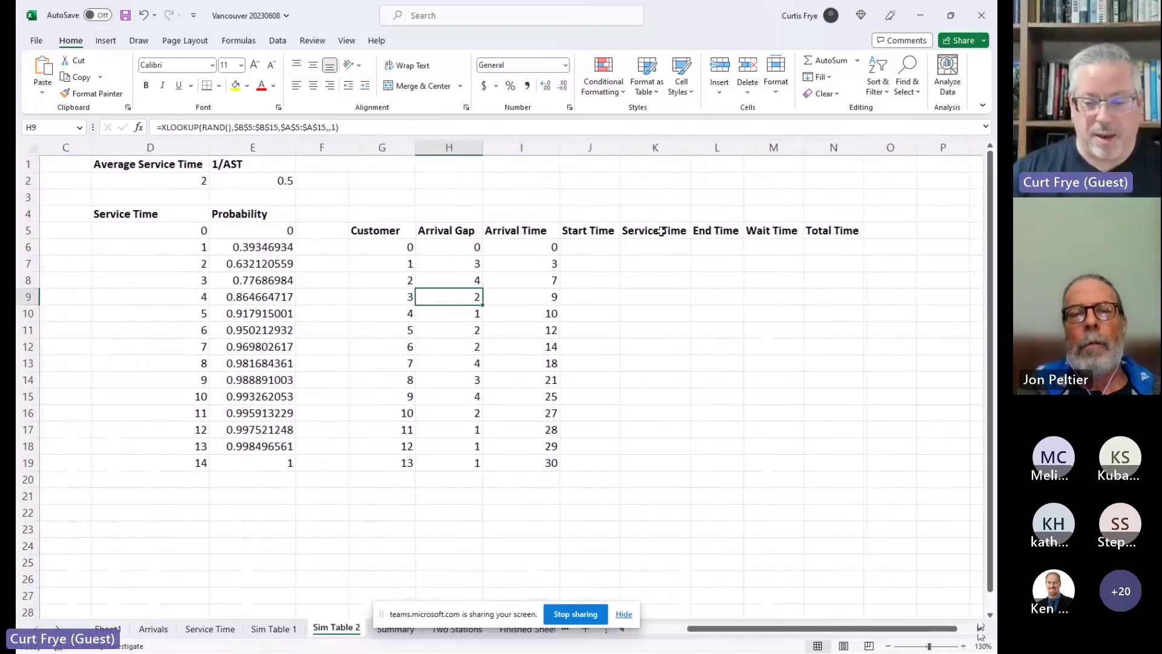
drag(471, 247, 859, 259)
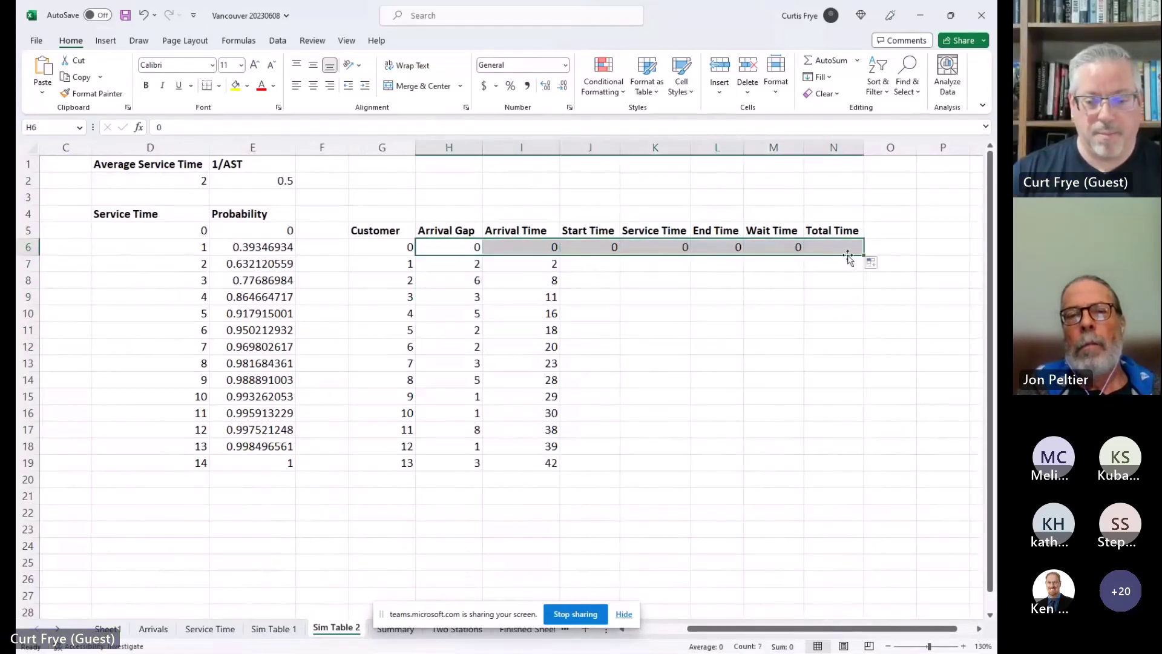
- Enter the start time formula =MAX(I7,L6+1) in J7 for customer 1
click(609, 263)
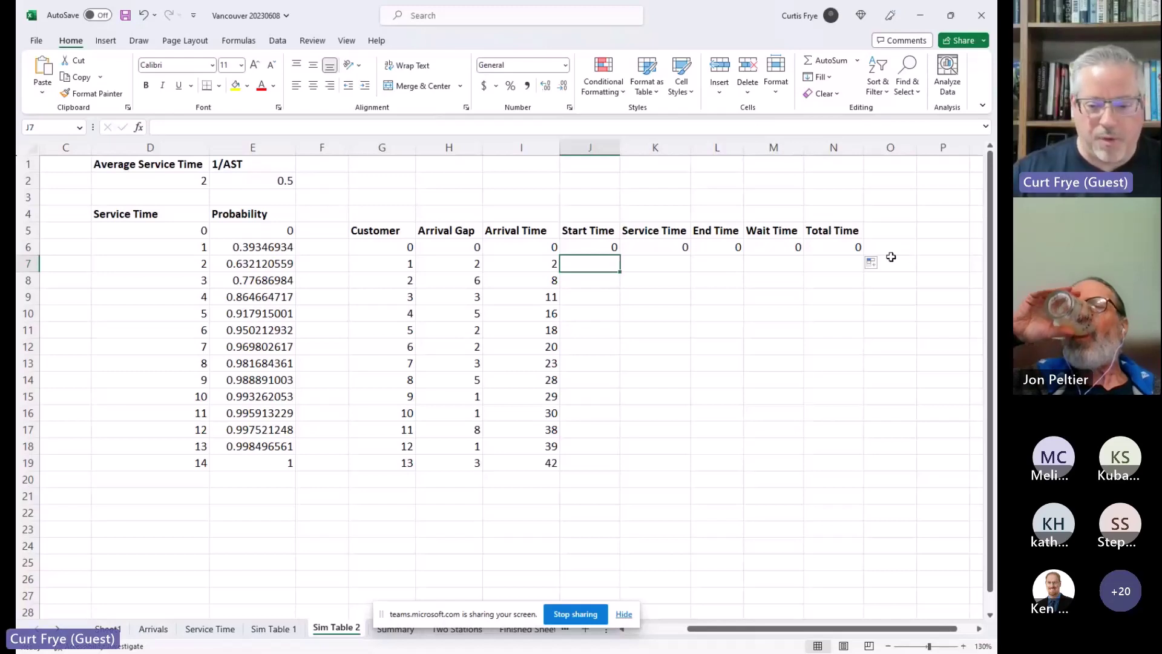
click(733, 251)
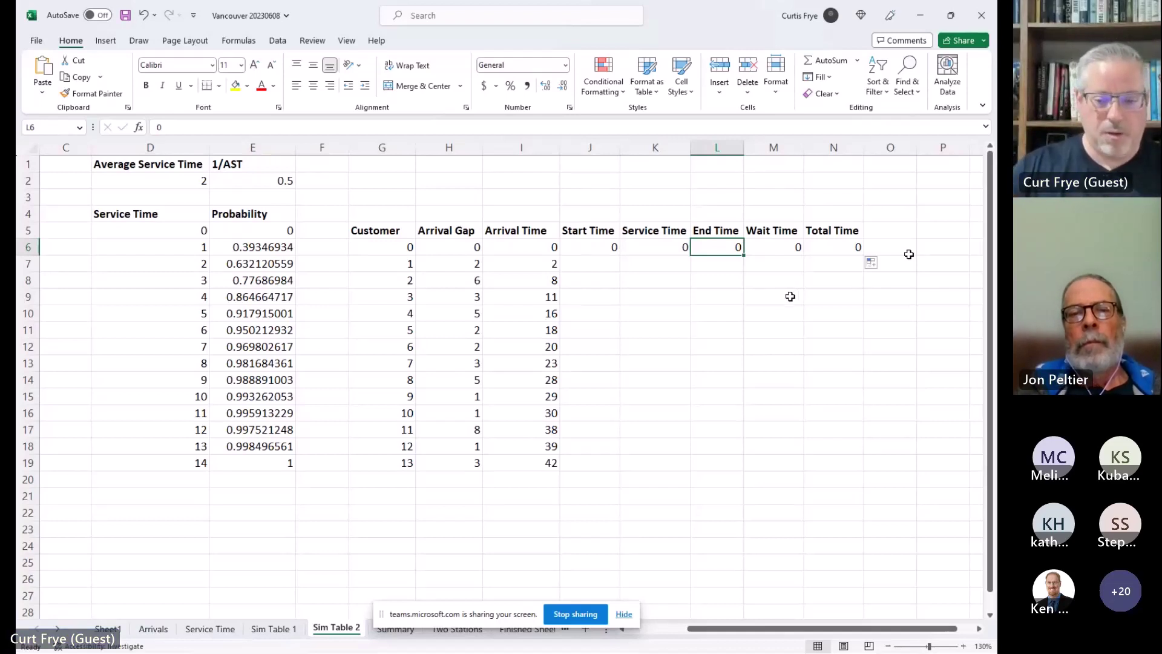
click(602, 263)
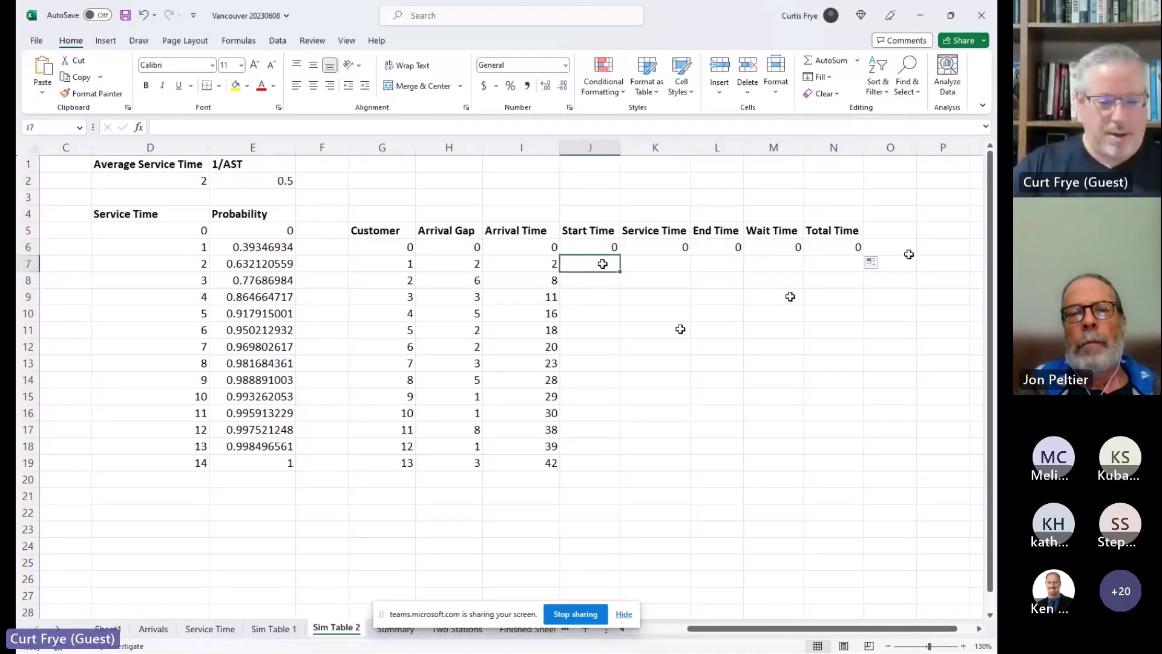
text(=)
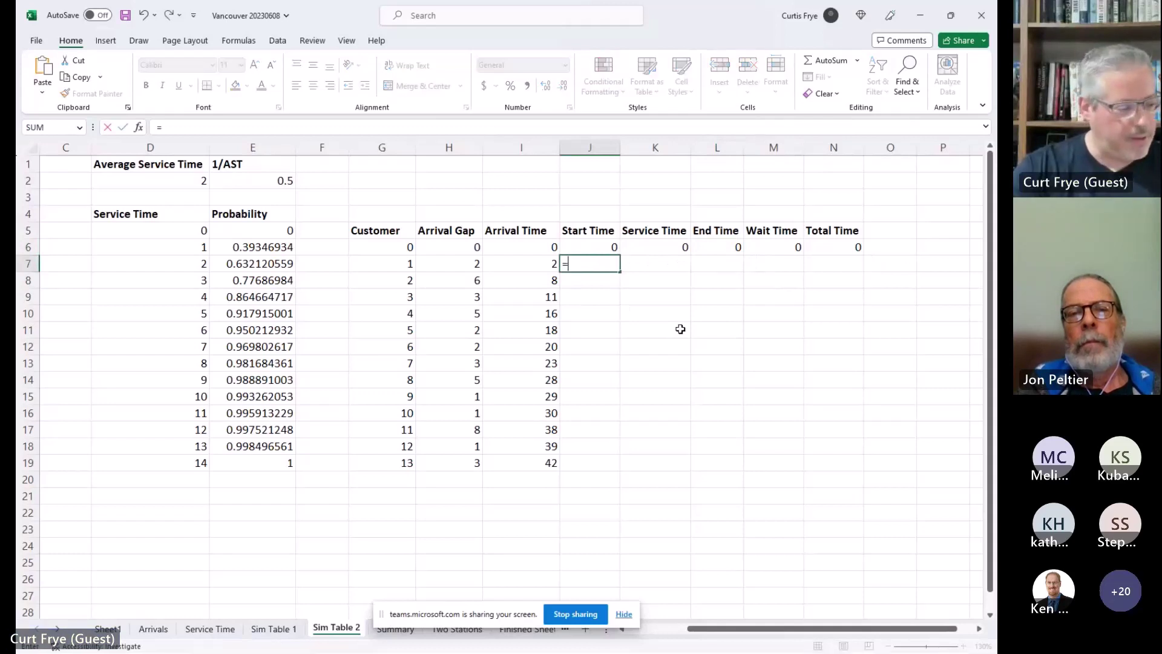
text(MAX()
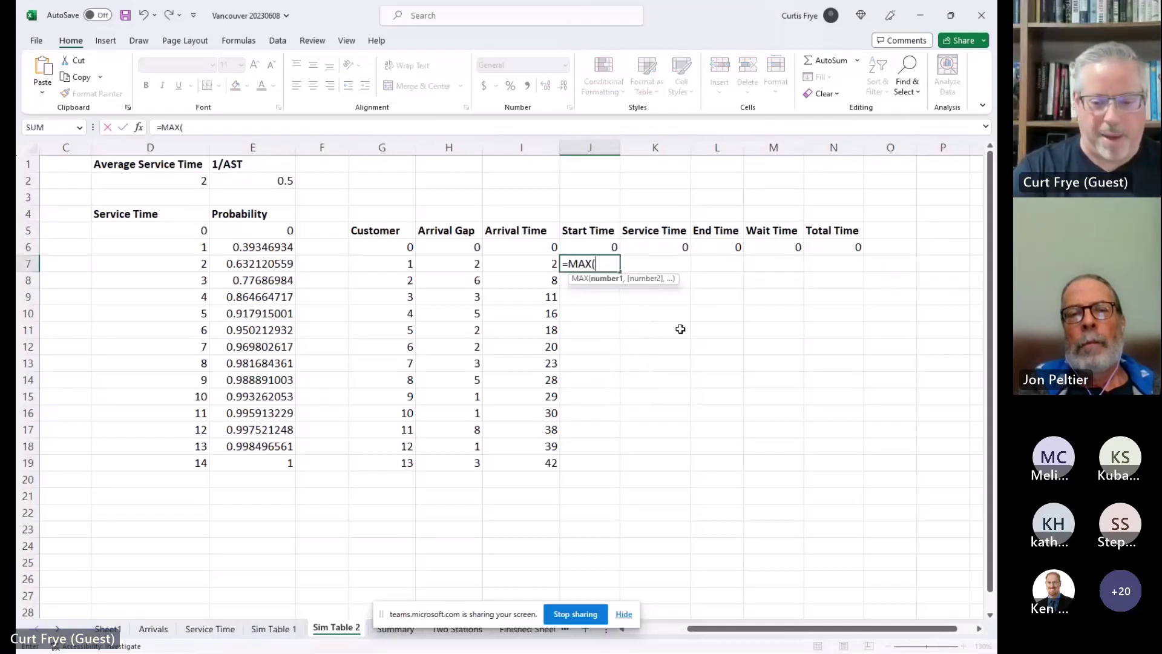
text(I)
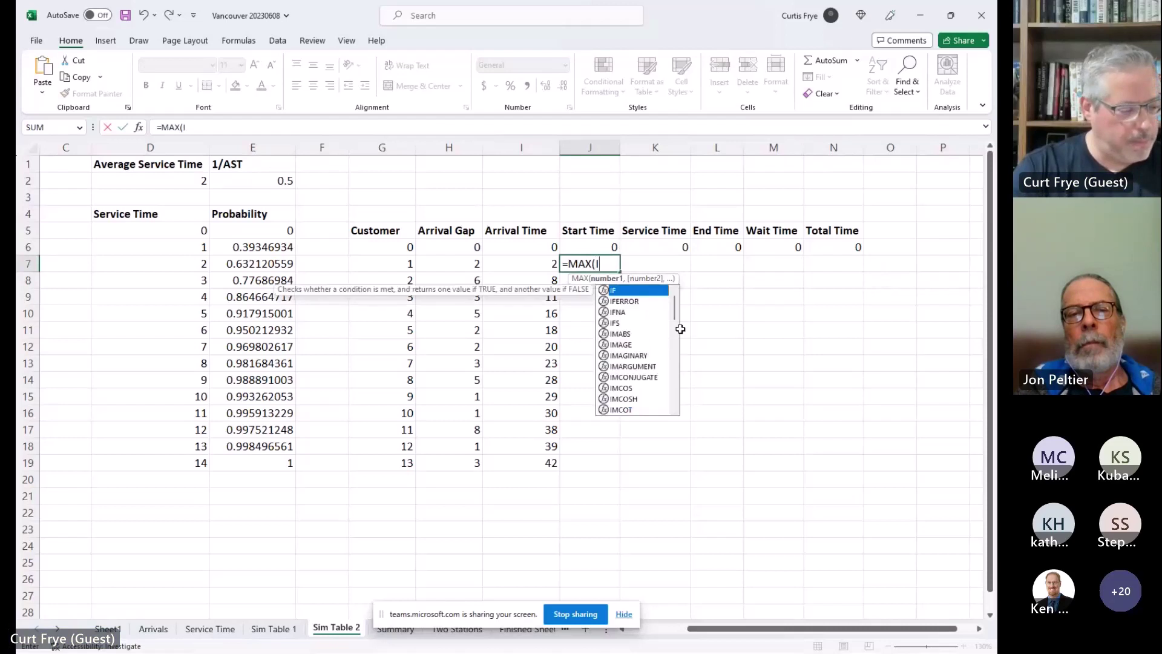
text(7,)
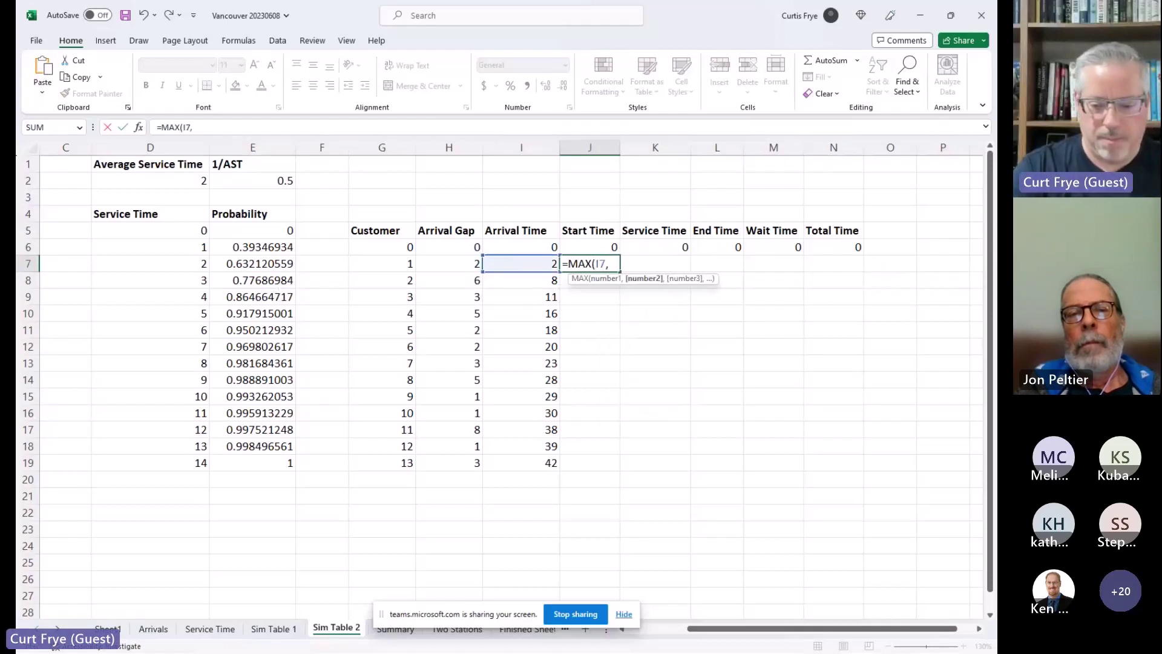
text(L6+1)
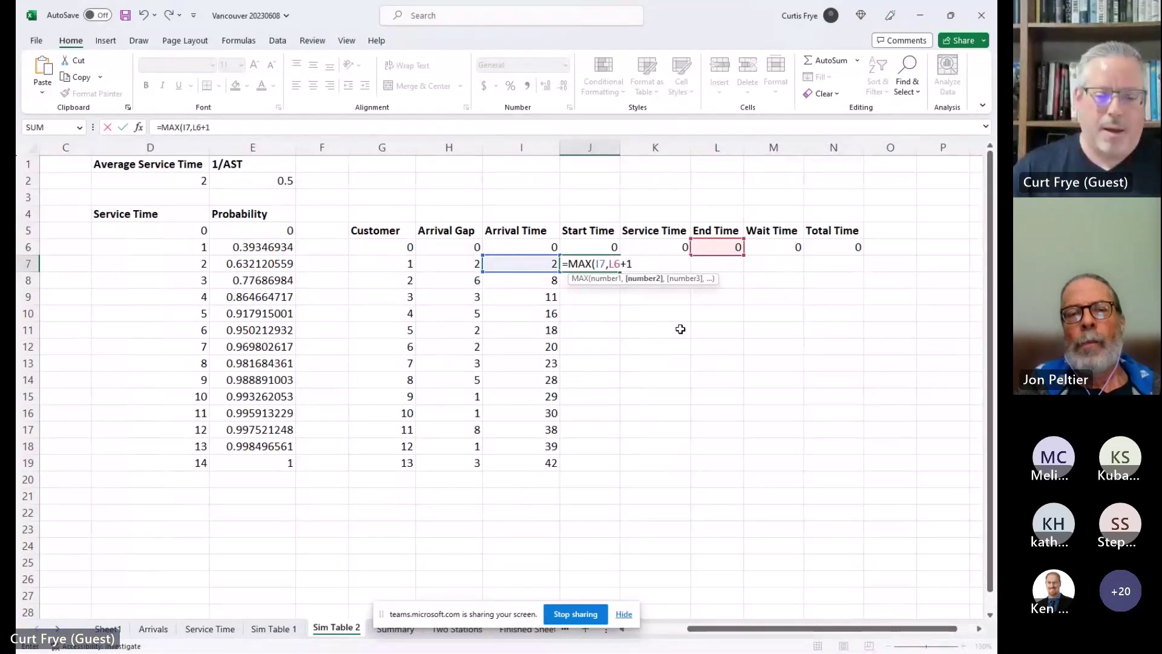
text())
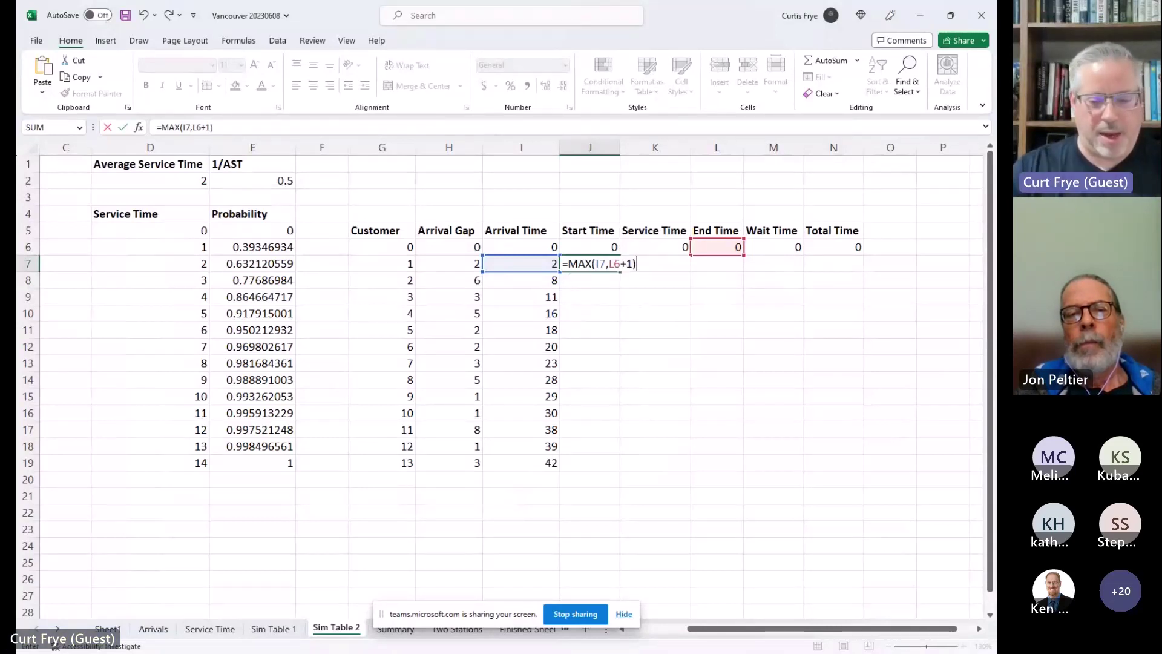
key(Tab)
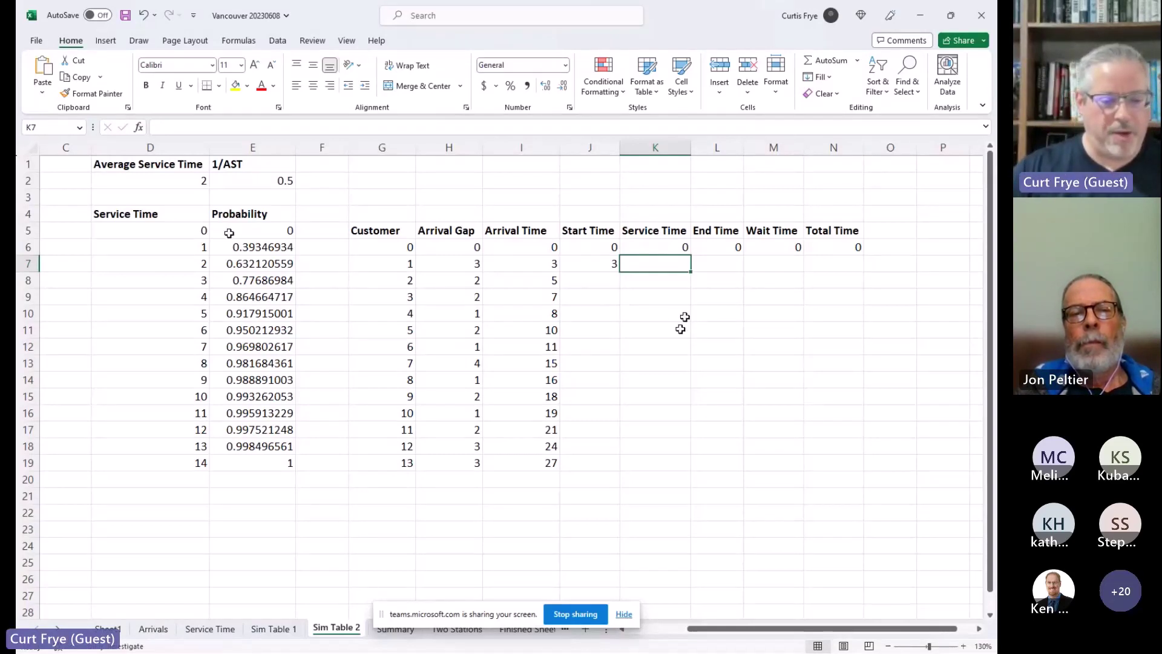
- Enter the random service time formula =XLOOKUP(RAND(),$E$5:$E$19,$D$5:$D$19,,1) in K7 for customer 1
mouse_move(176, 230)
mouse_down()
mouse_move(228, 315)
mouse_move(228, 464)
mouse_up()
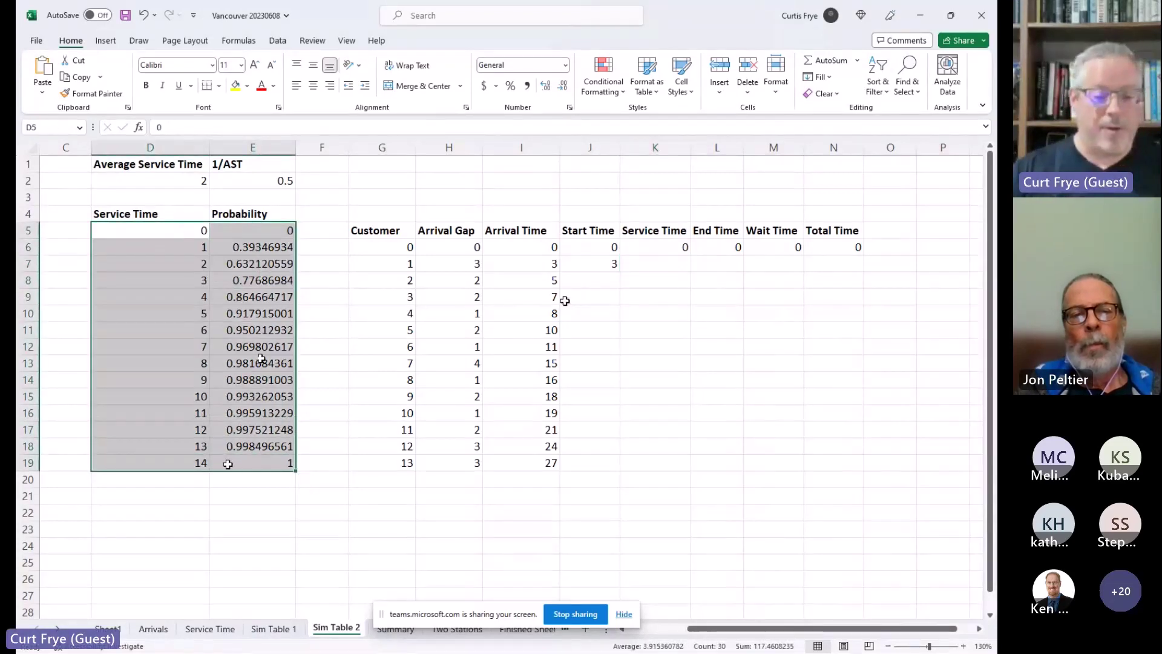
click(656, 262)
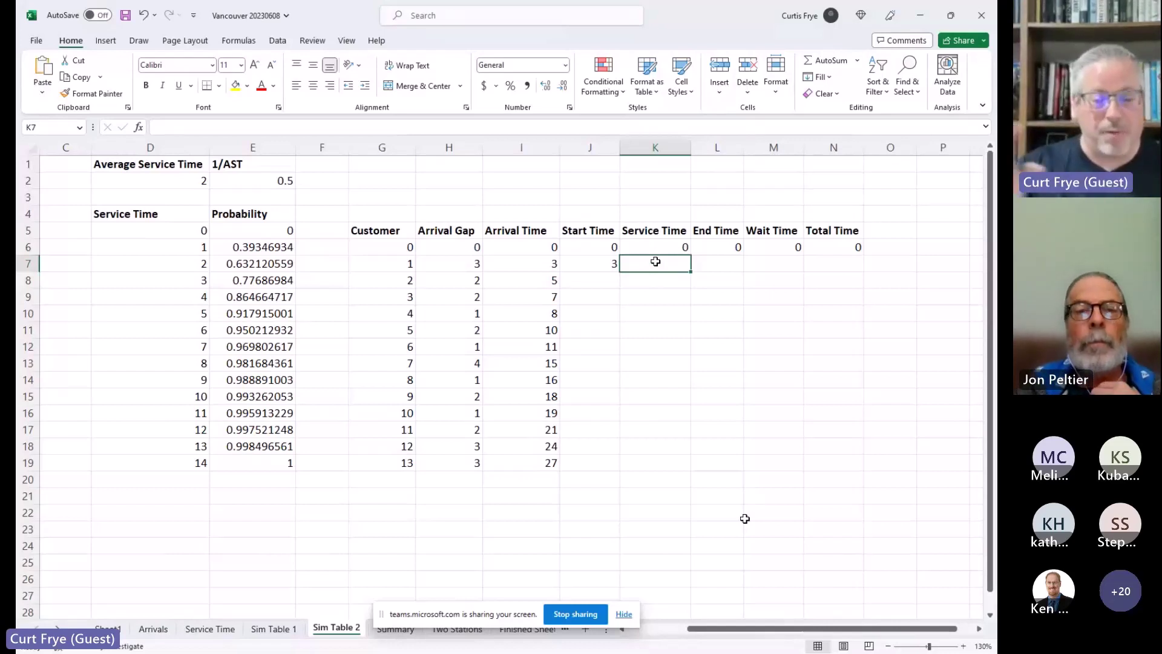
text(=)
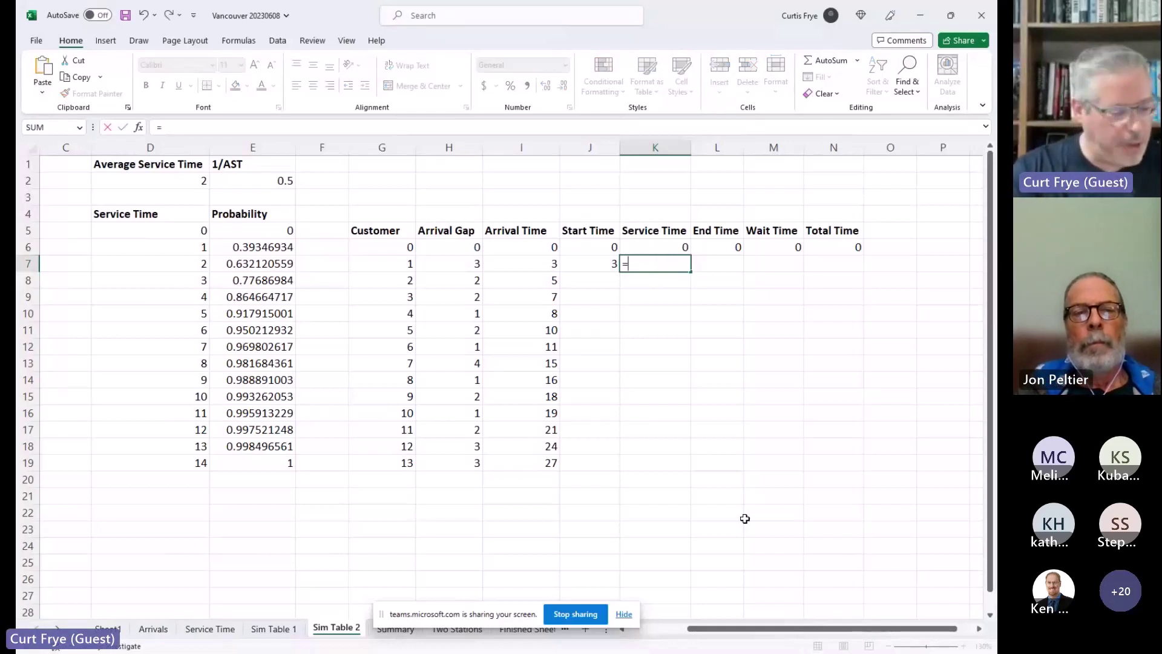
text(xl)
key(Tab)
text(r)
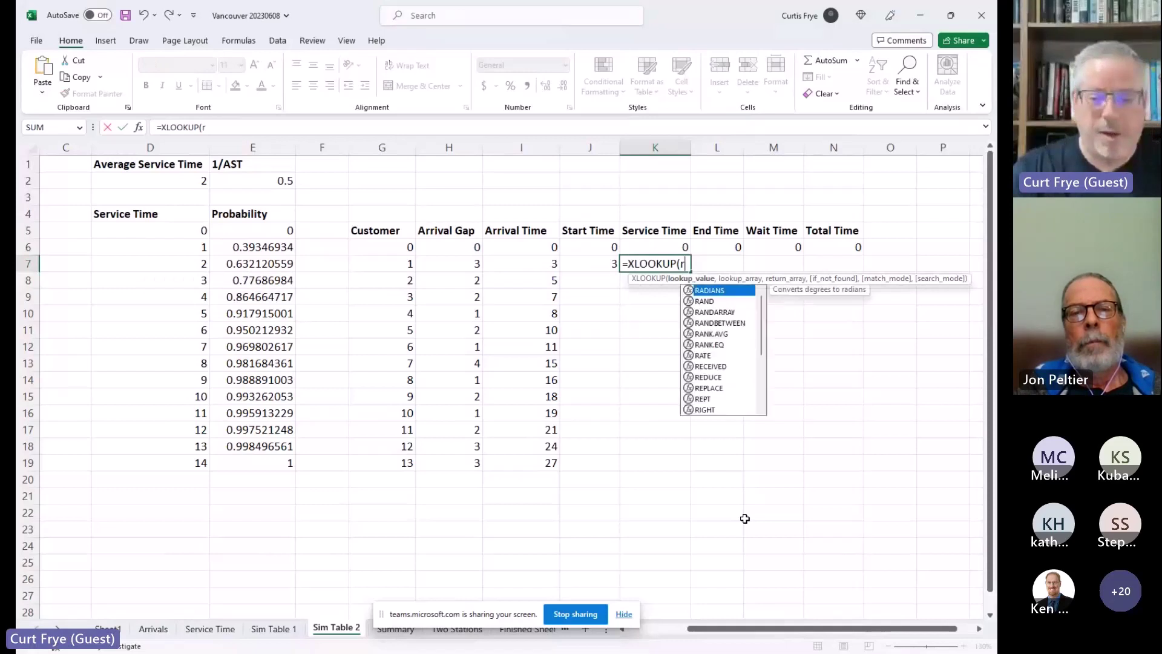
text(and(),)
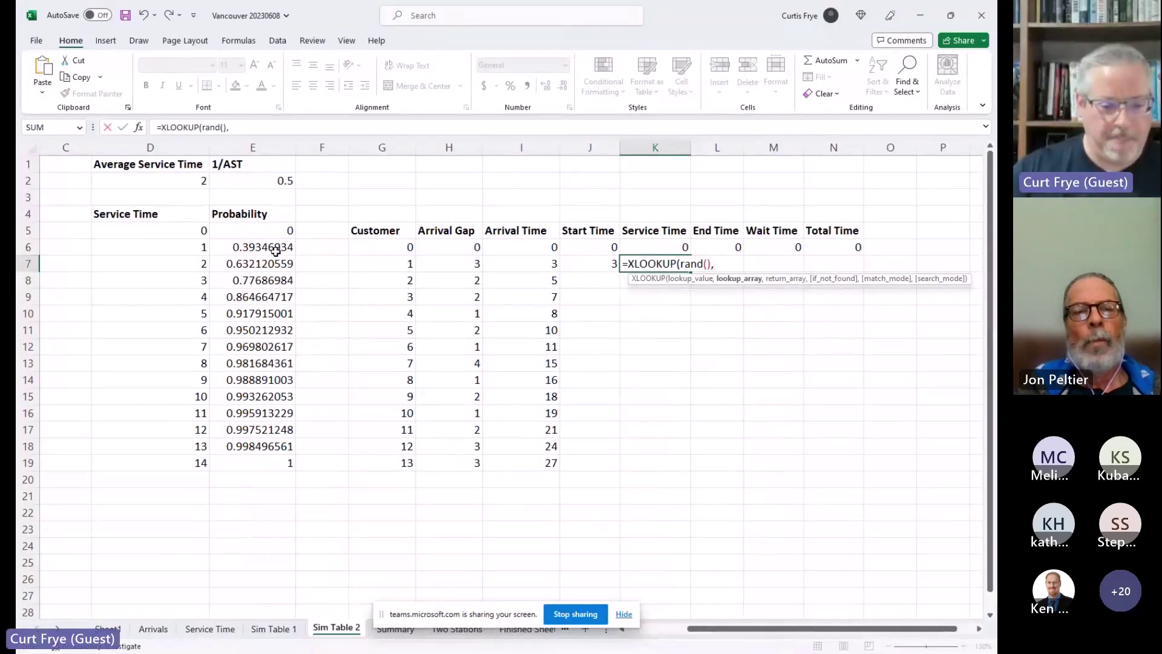
drag(277, 230, 248, 458)
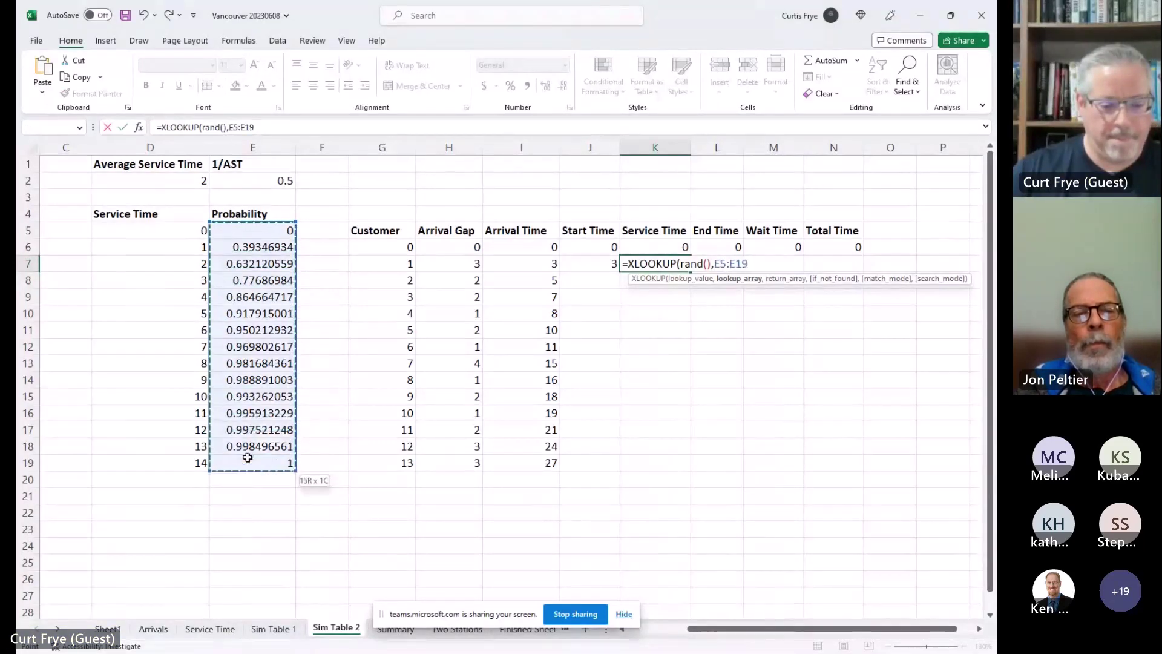
key(F4)
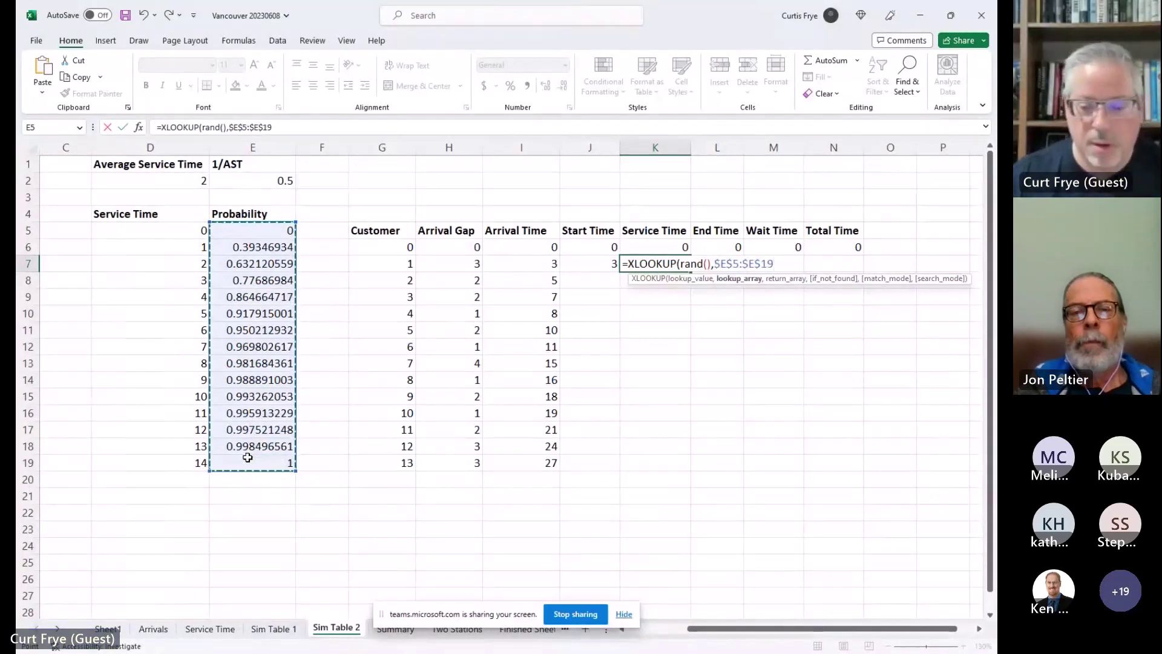
text(,)
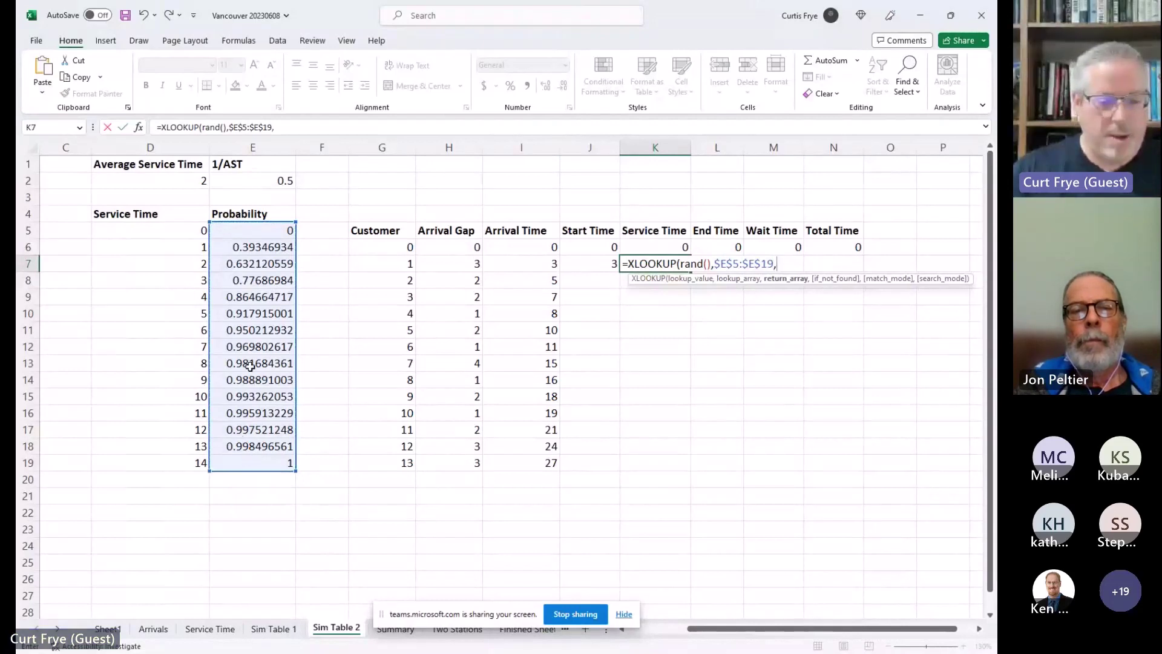
drag(154, 231, 135, 467)
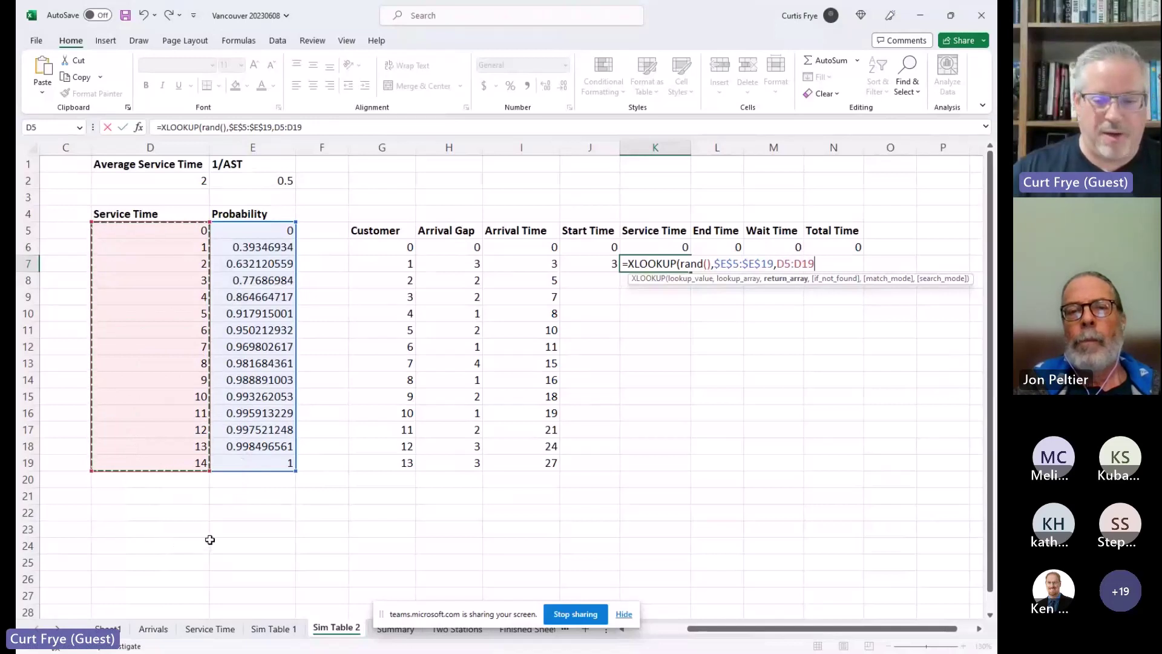
key(F4)
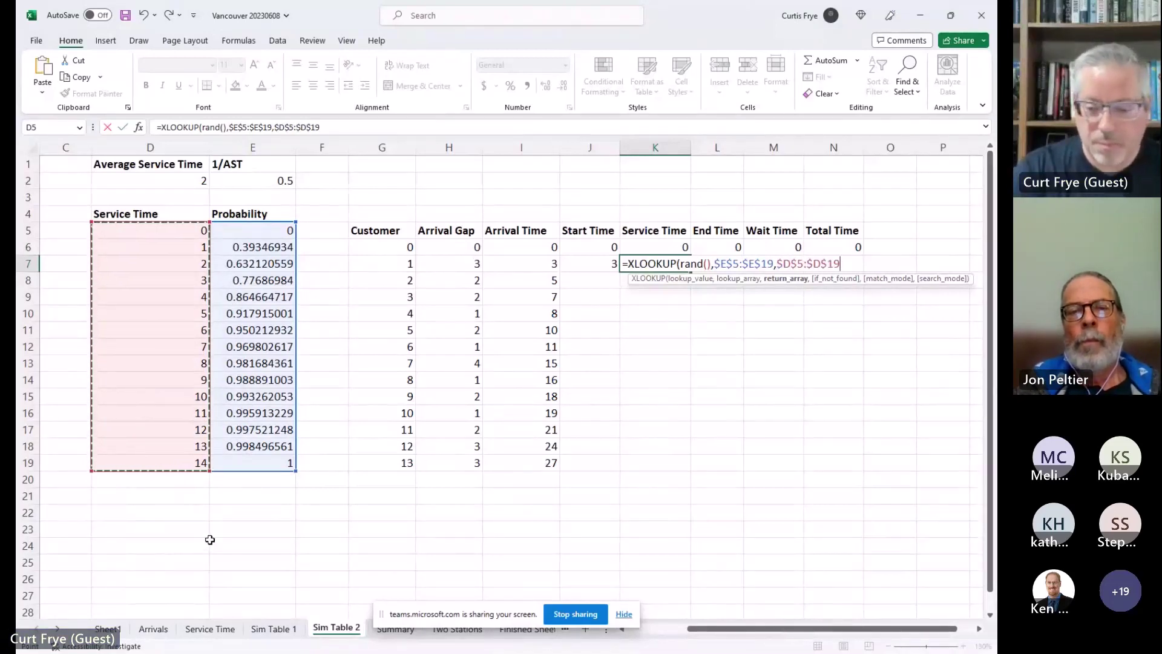
text(,,)
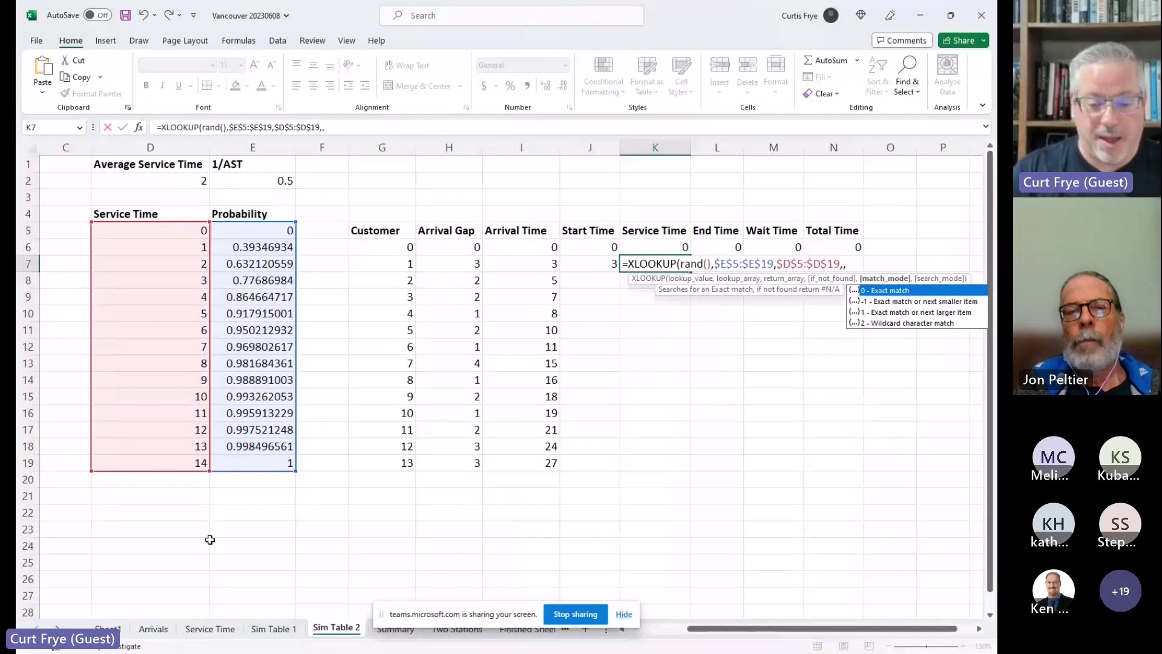
text(1)
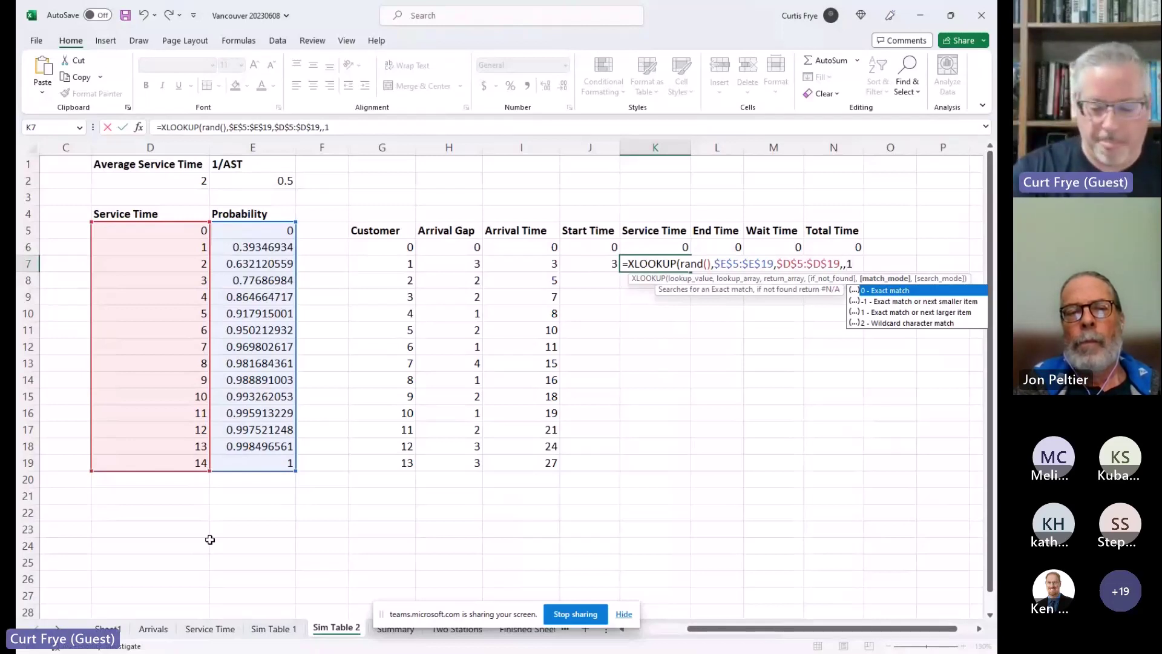
key(BackSpace)
text())
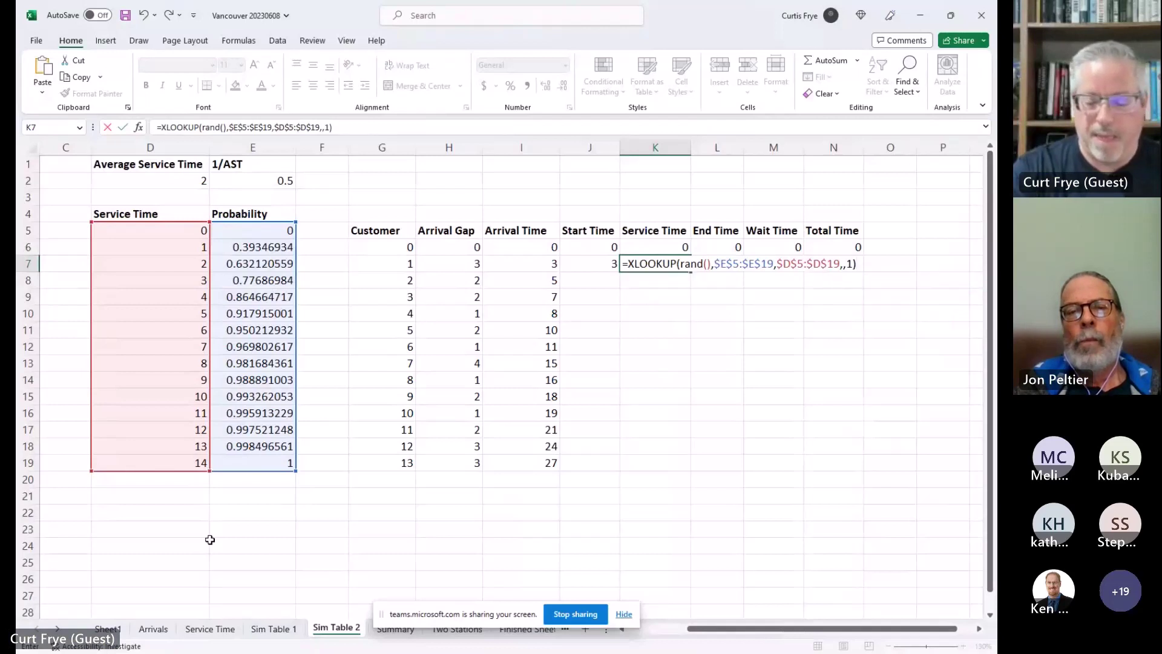
key(Tab)
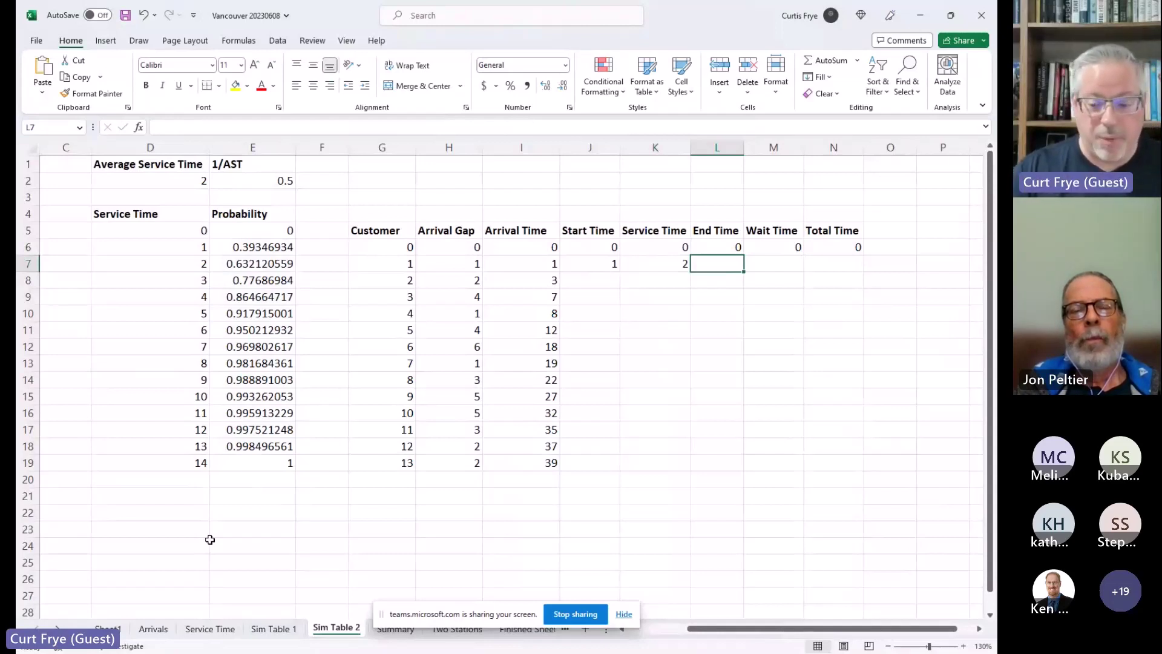
- Enter the end time formula =J7+K7 in L7 for customer 1
text(=)
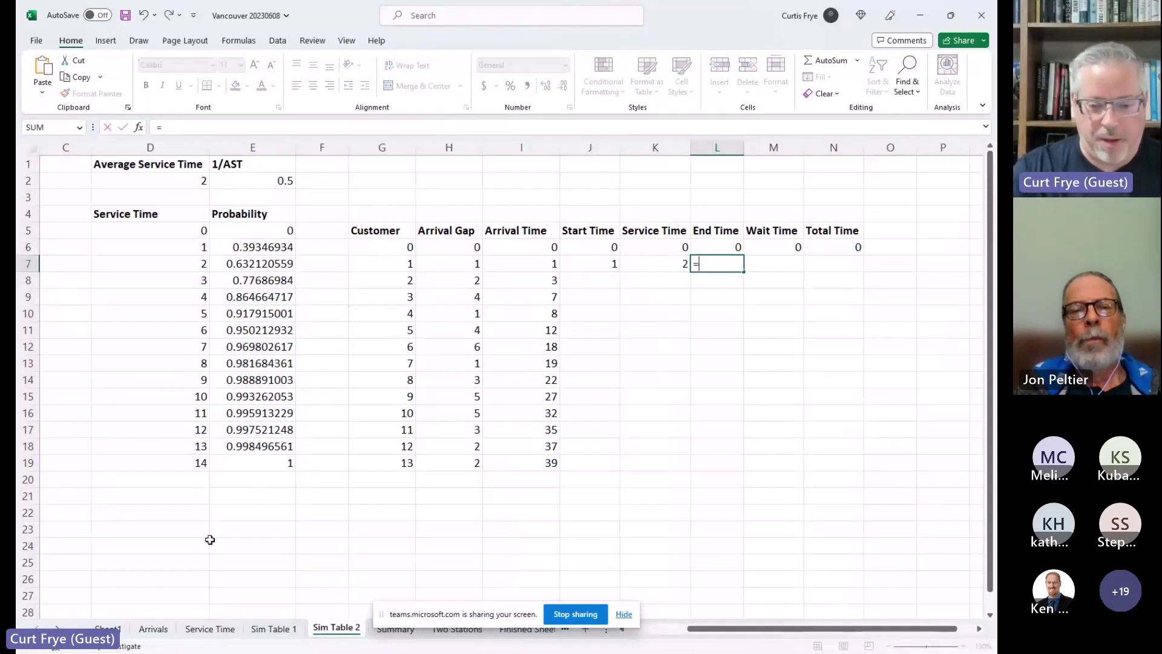
text(J7+)
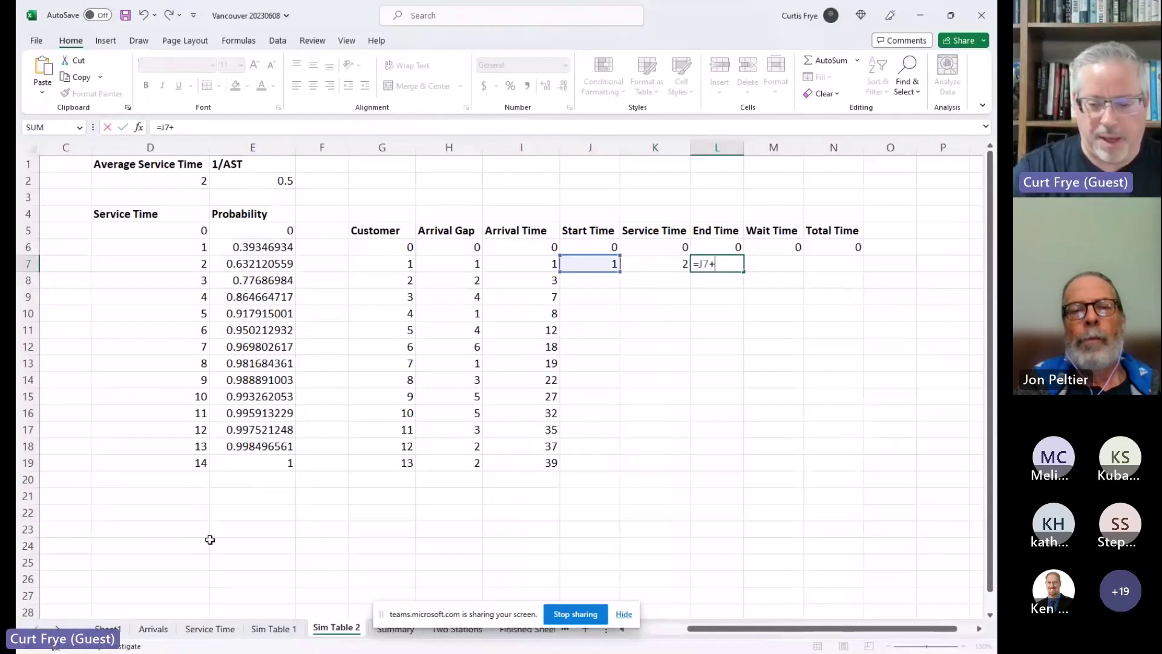
text(K7)
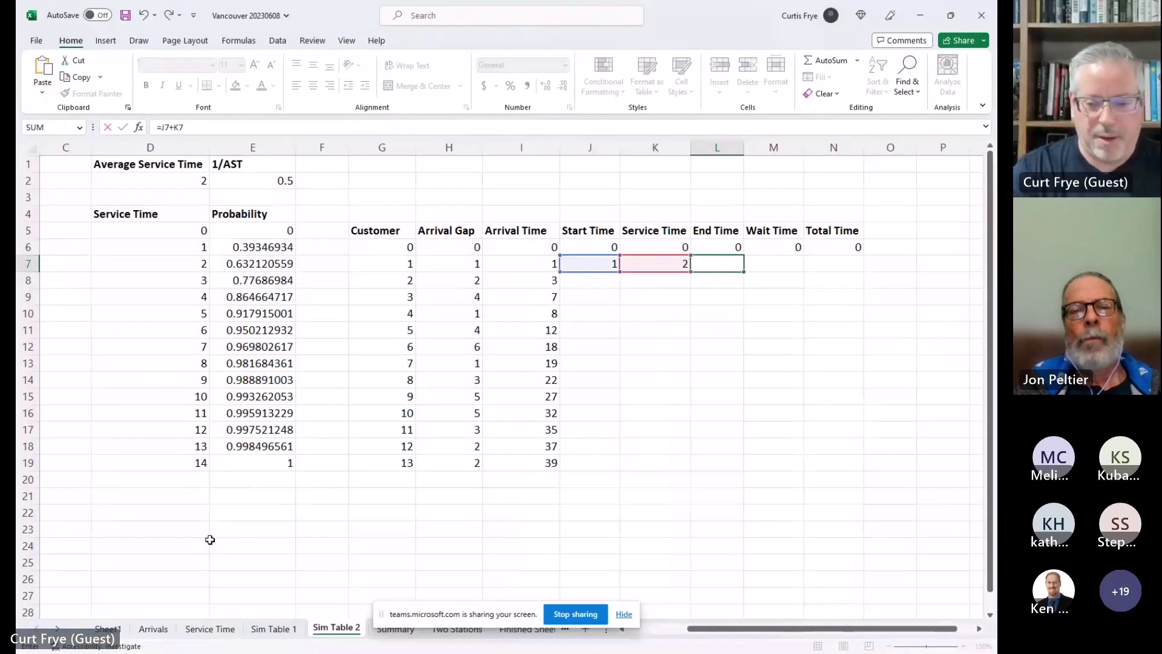
key(Tab)
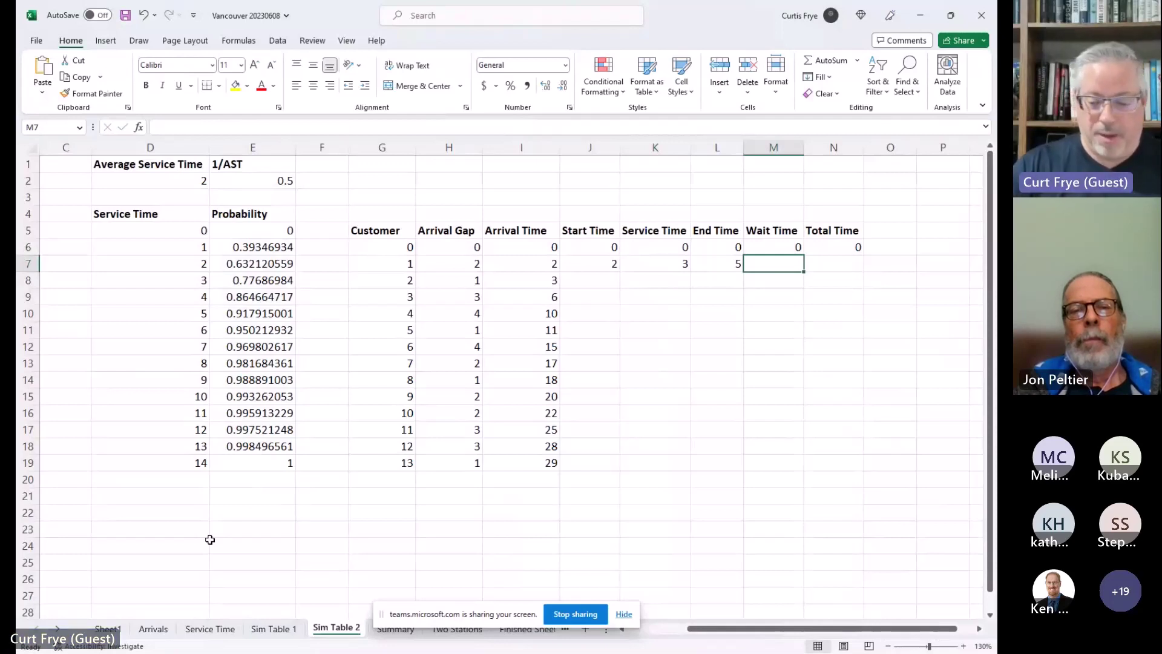
- Enter the wait time formula =J7-I7 in M7 for customer 1
text(=)
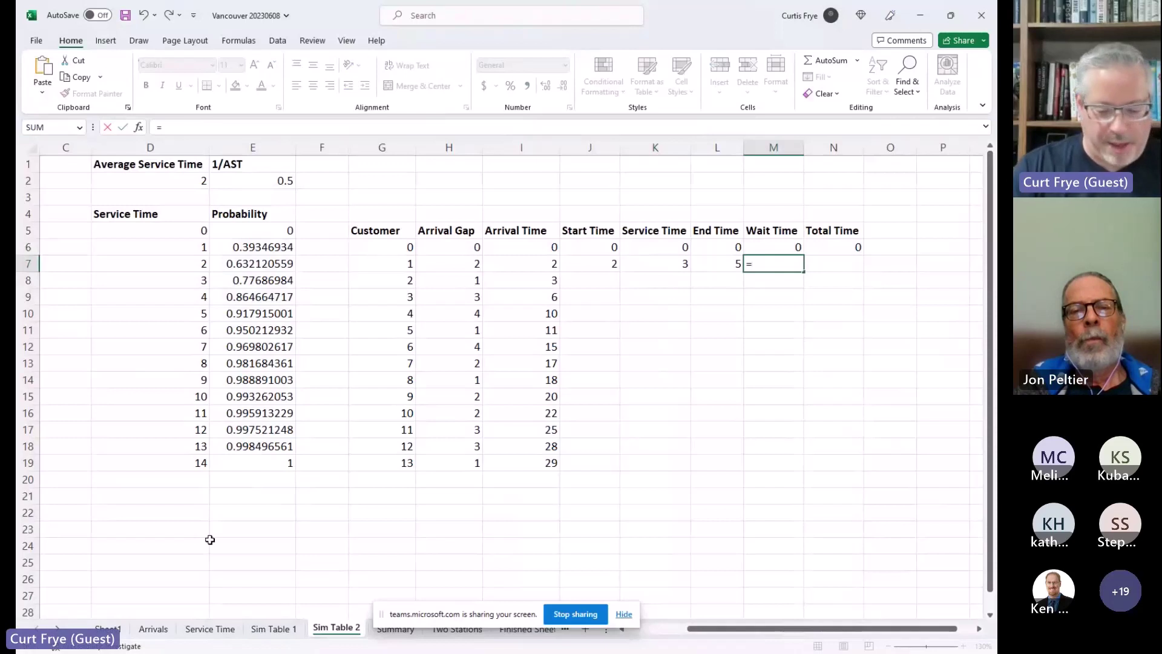
text(L7)
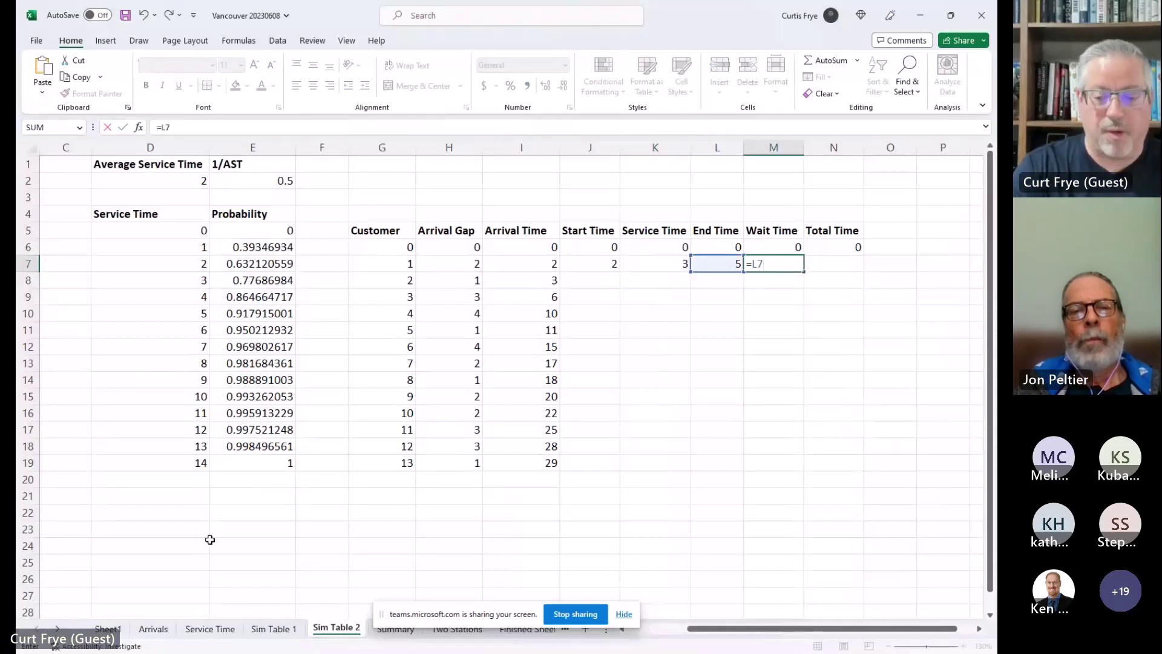
key(BackSpace)
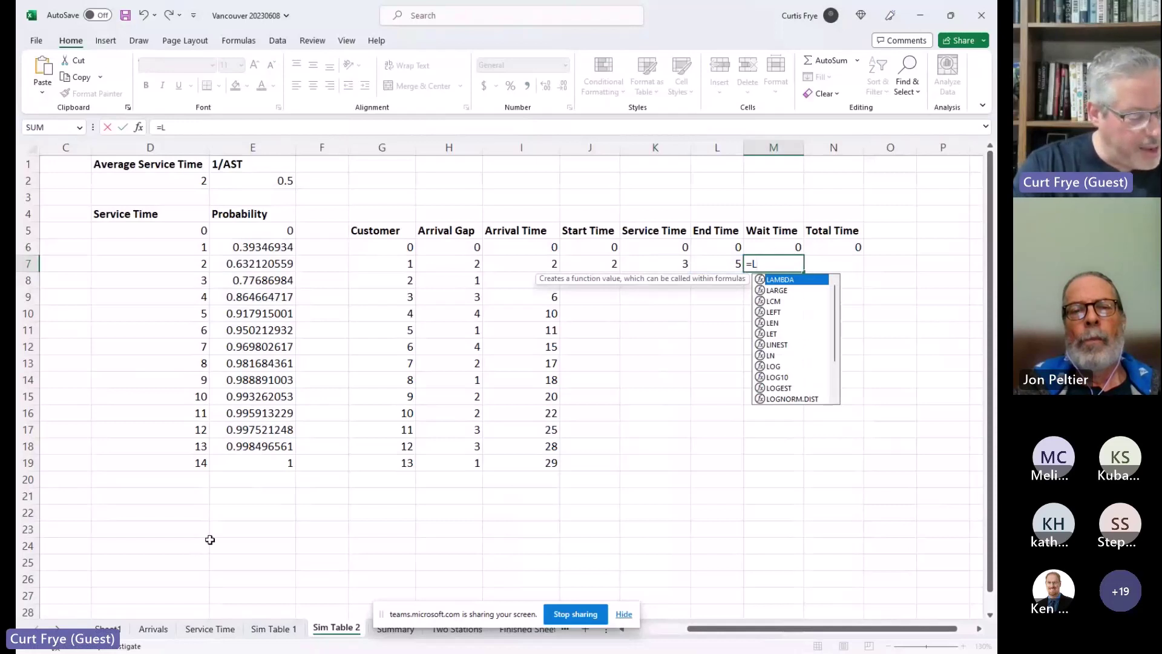
key(BackSpace)
text(J7-)
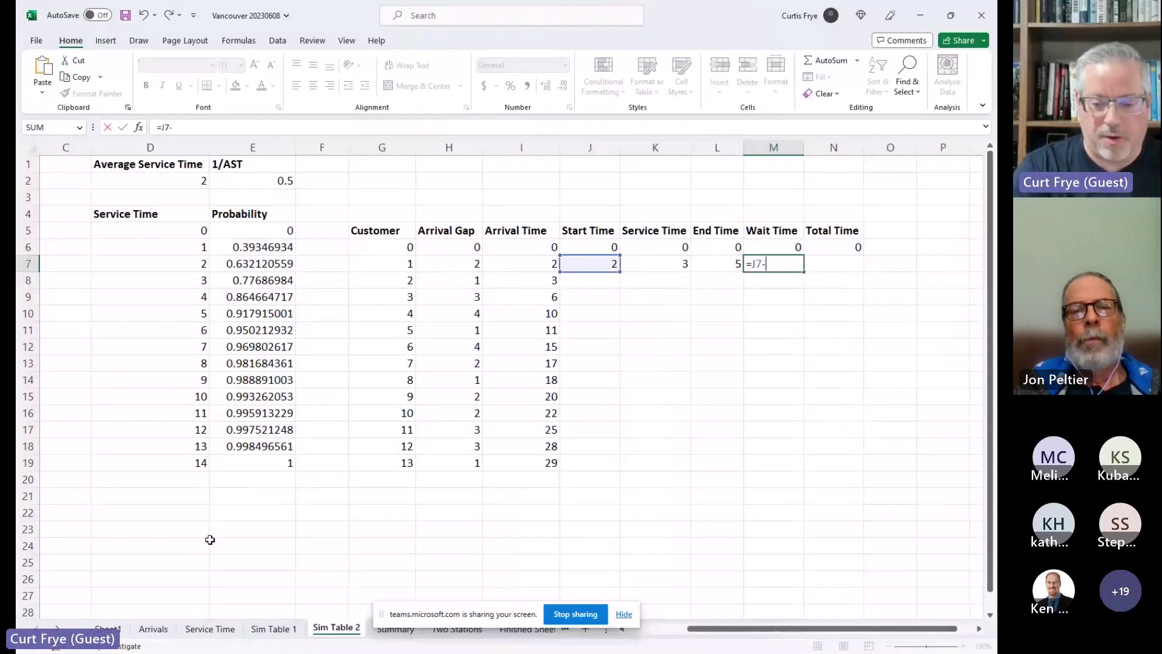
text(I7)
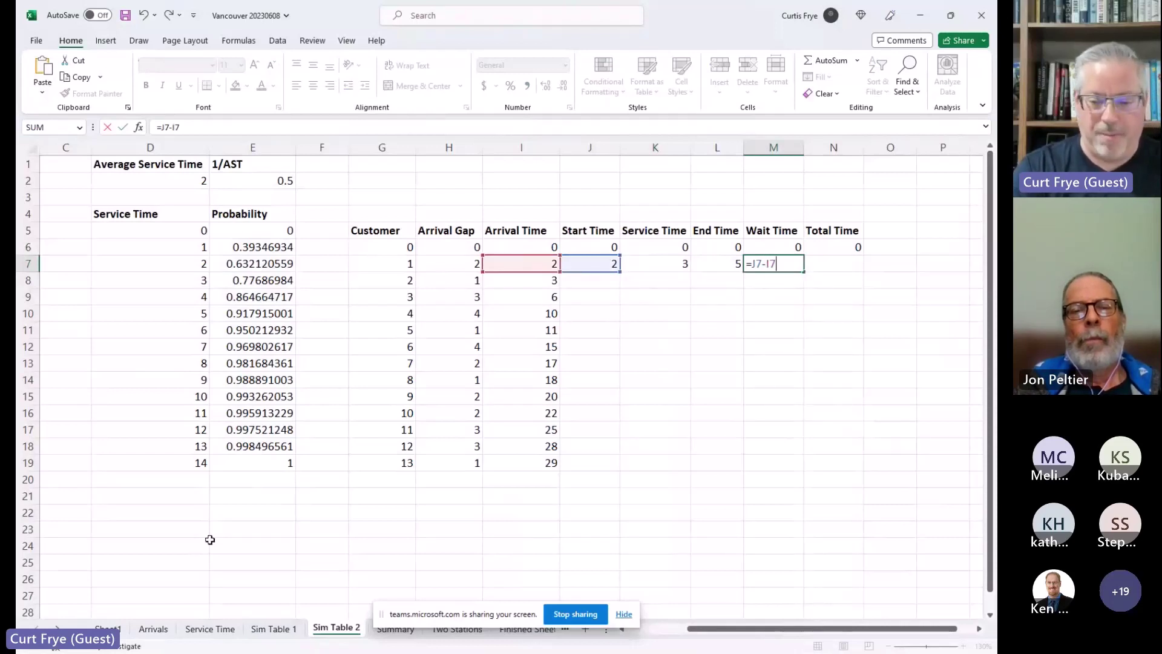
key(Tab)
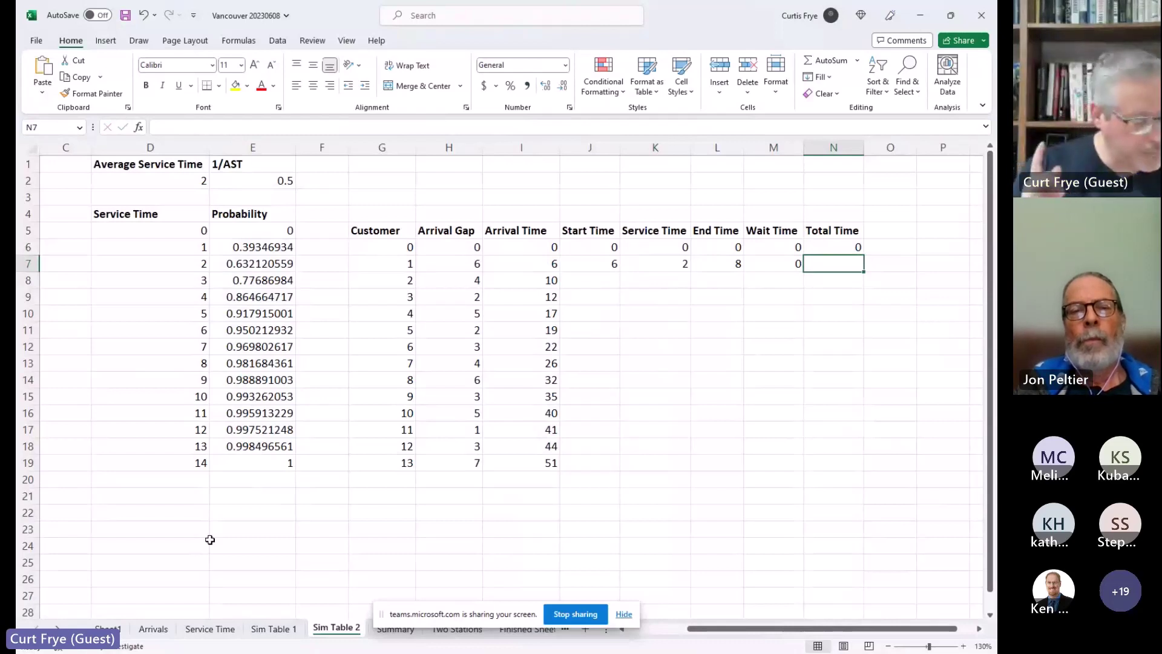
- Enter the total time formula =L7-I7 in N7 for customer 1
text(=)
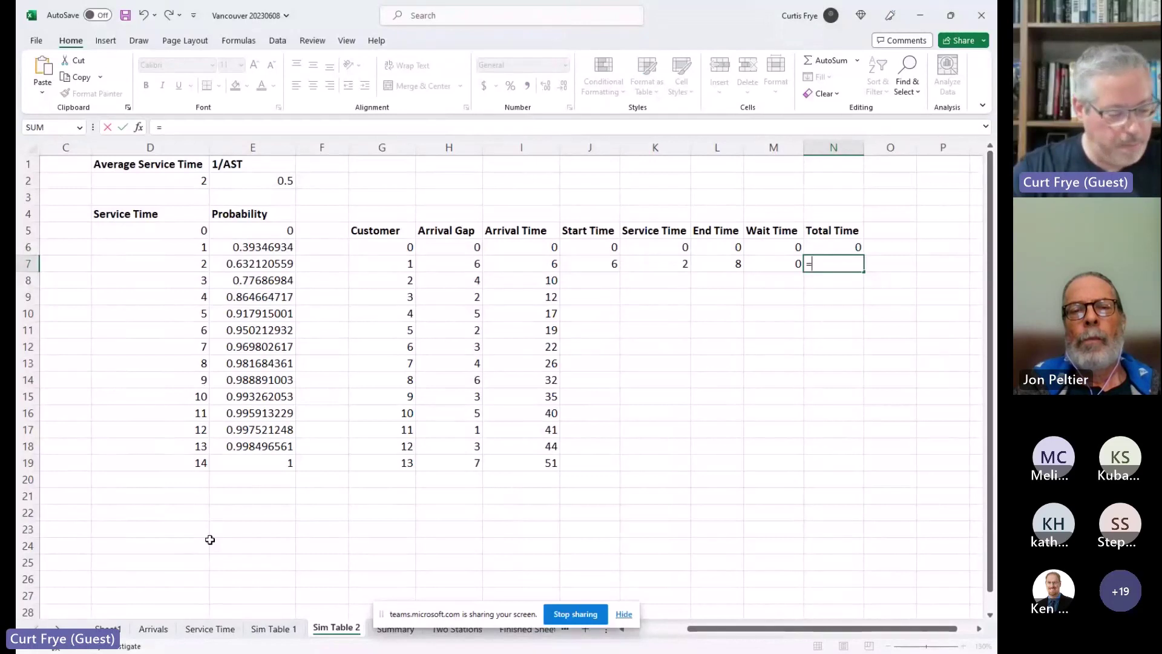
text(L7-J7)
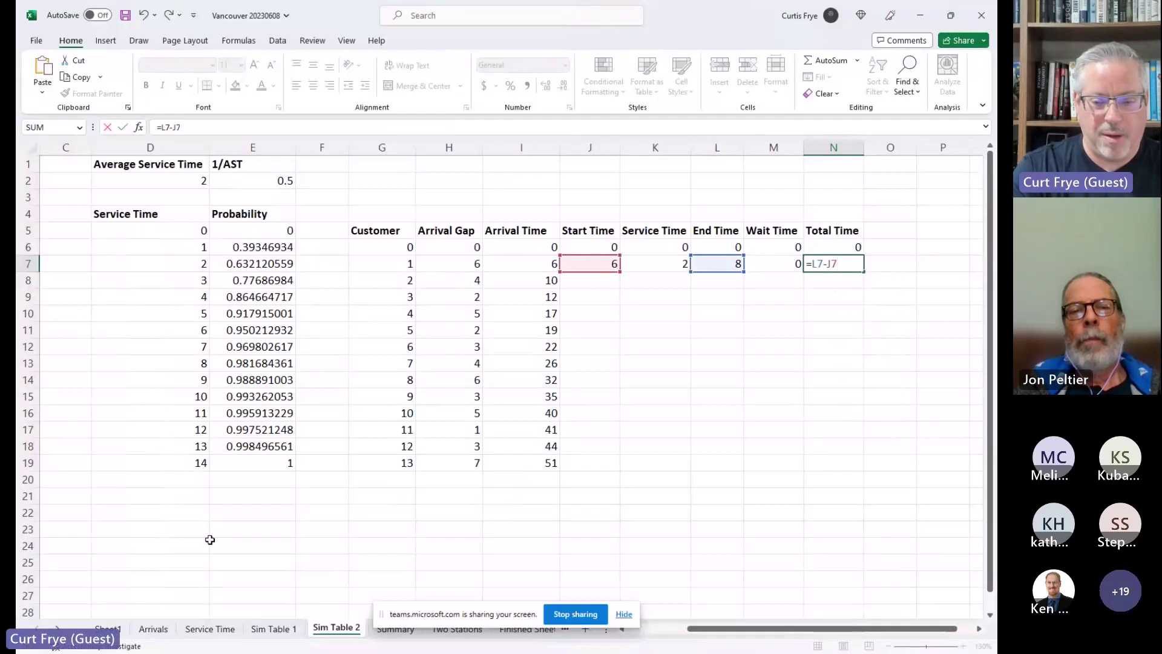
key(BackSpace)
key(BackSpace)
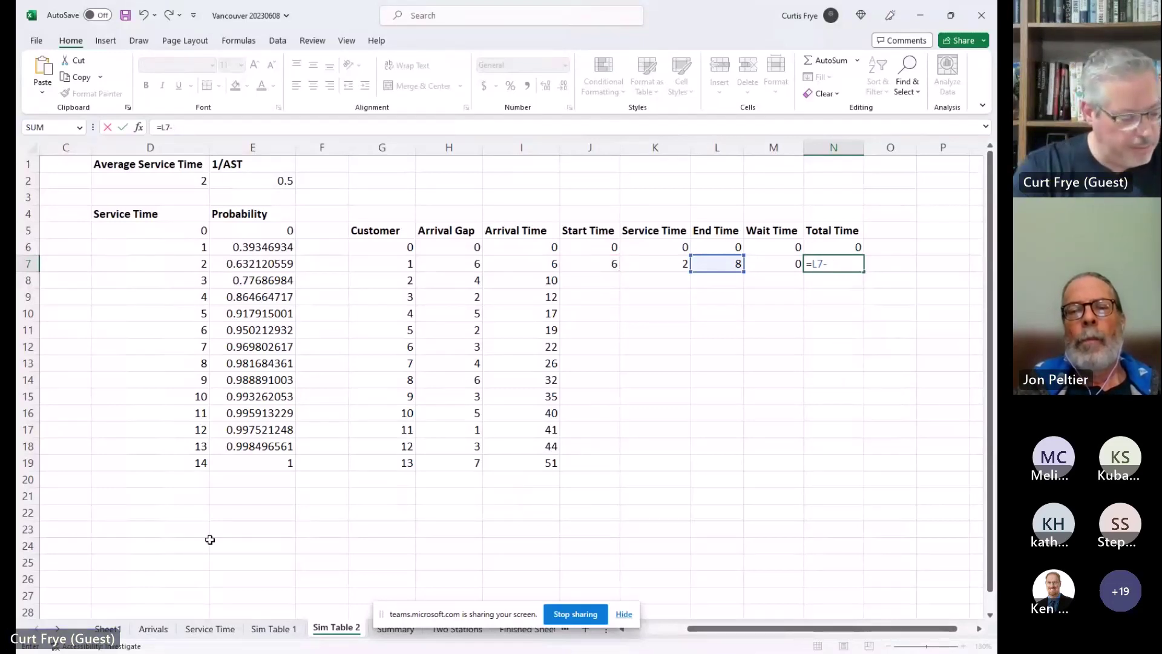
text(I)
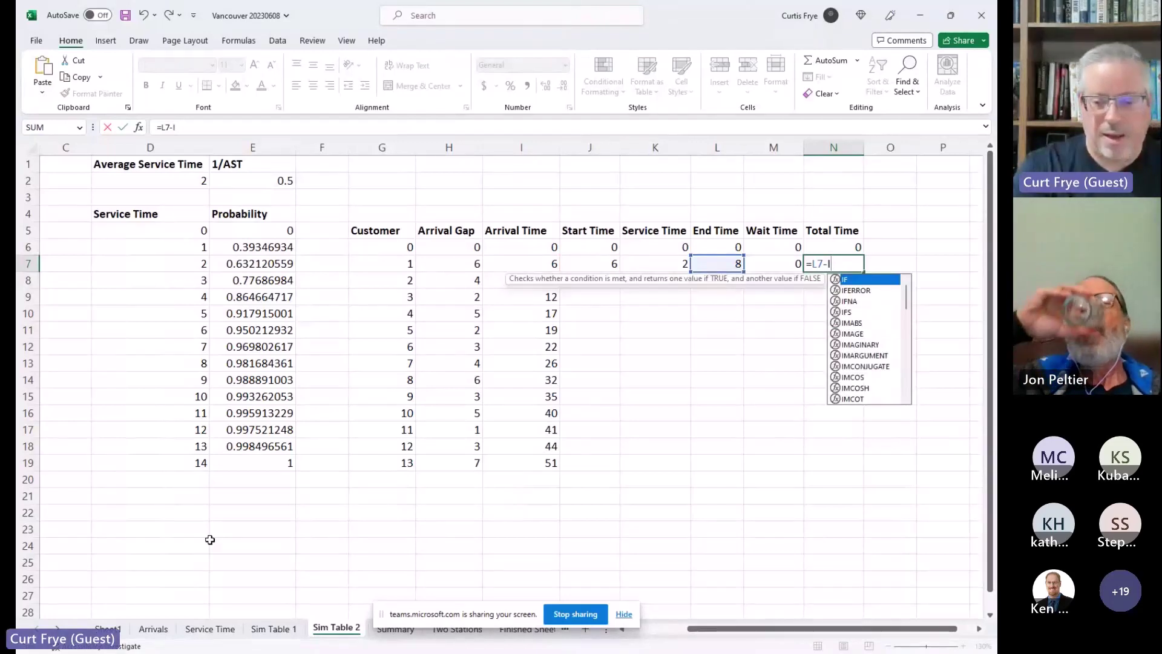
text(7)
key(Return)
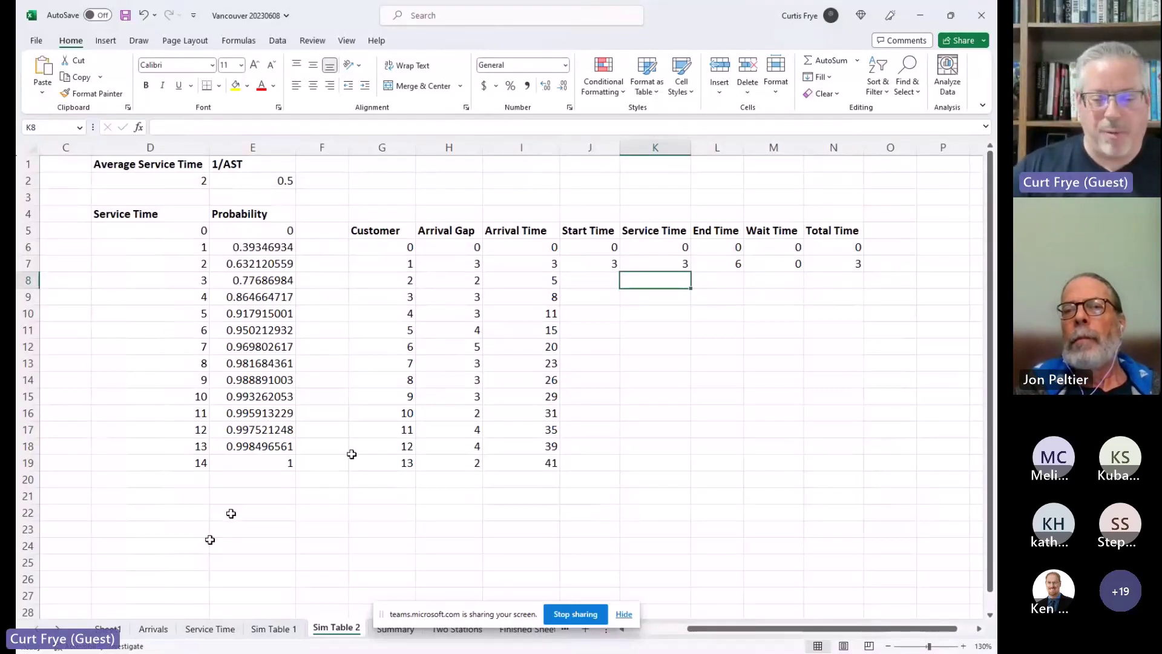
- Fill customer 1's Start Time through Total Time formulas in J7:N7 down to customer 13 in row 19
drag(592, 262, 852, 267)
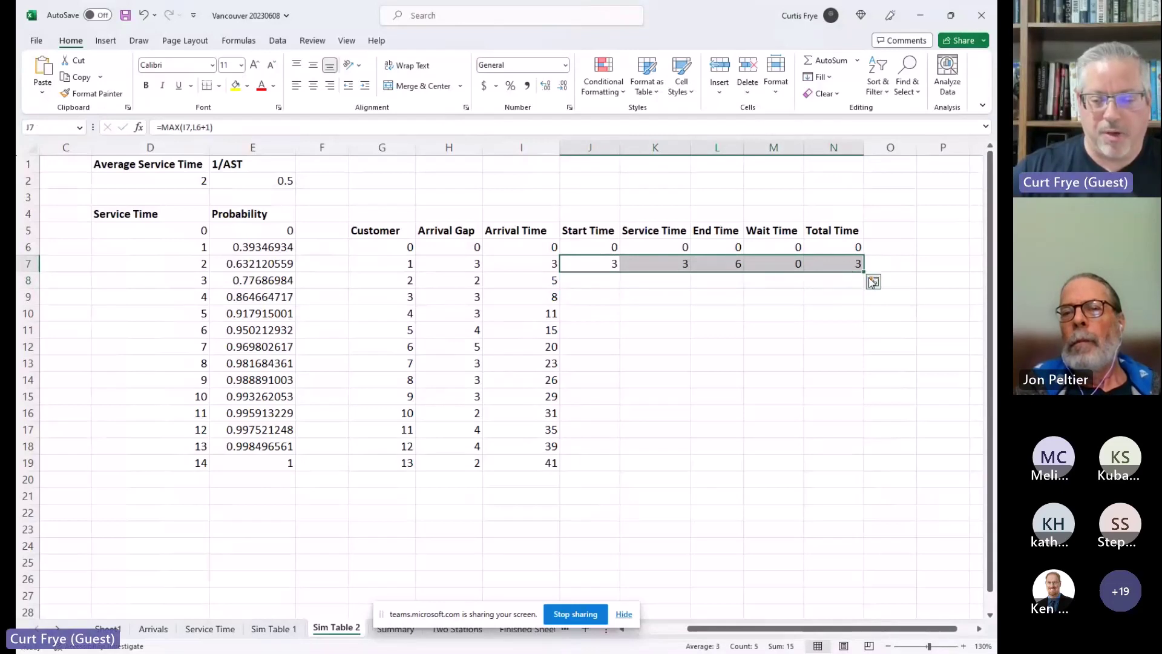
click(873, 281)
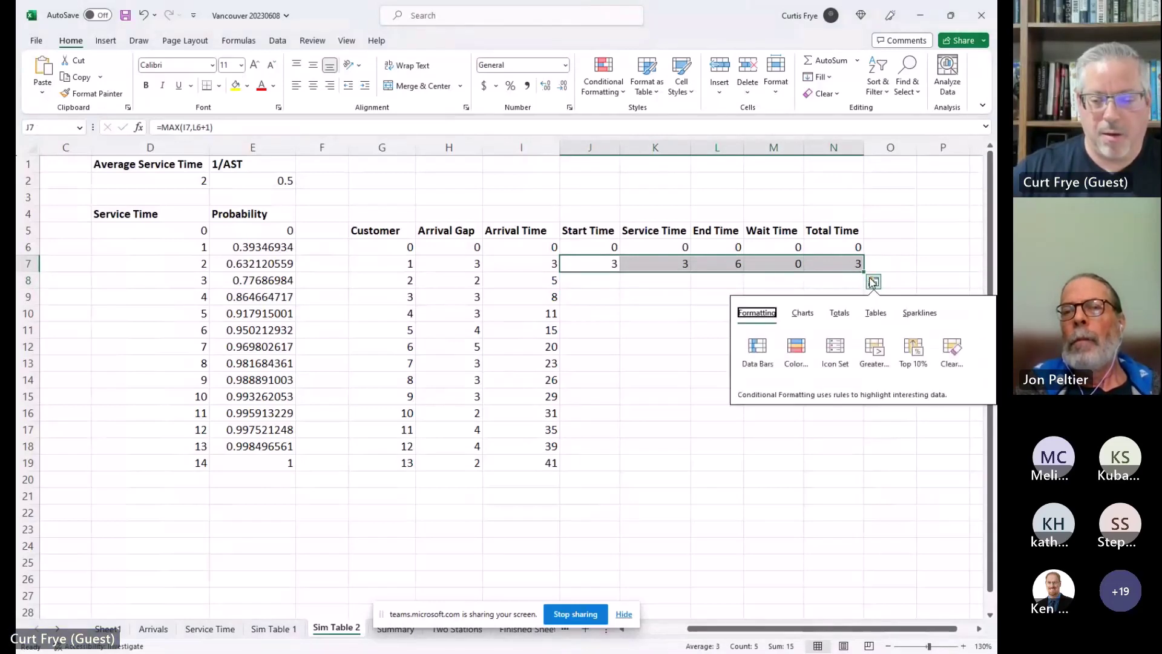
click(902, 234)
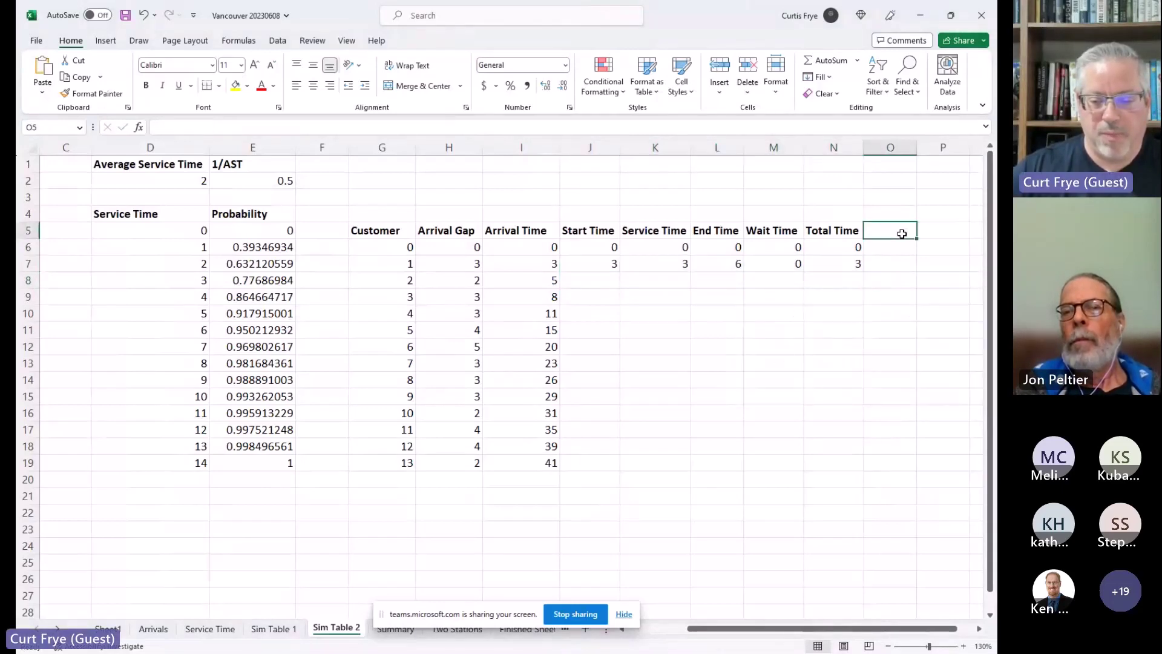
click(598, 261)
mouse_move(598, 261)
mouse_down()
mouse_move(760, 275)
mouse_move(842, 266)
mouse_up()
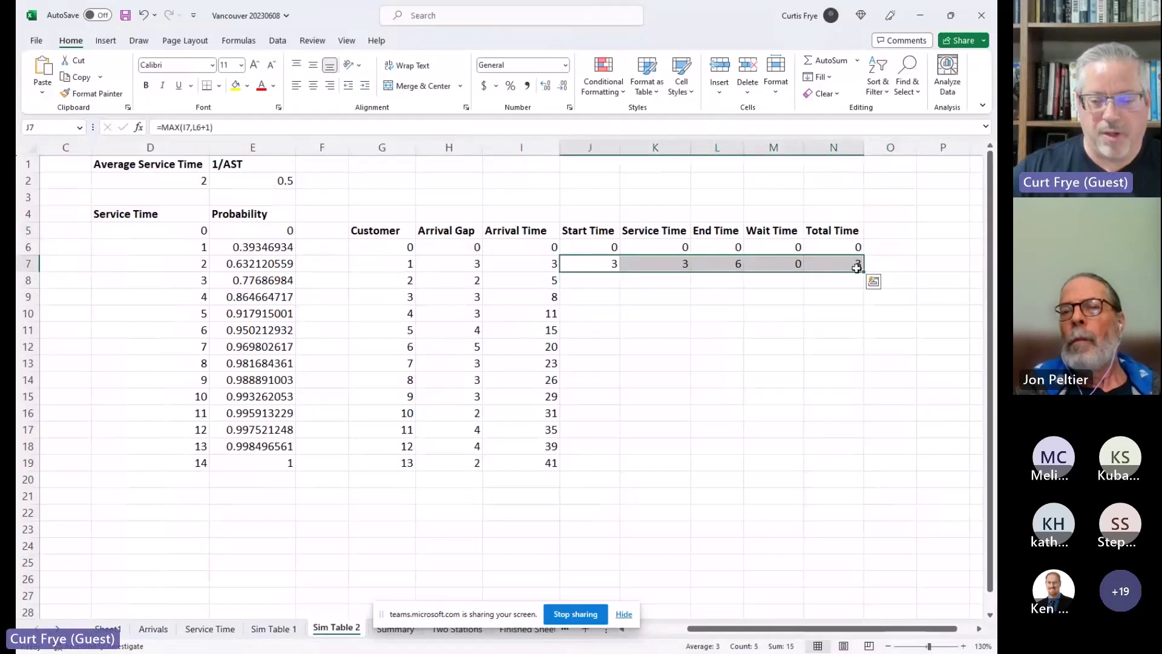
double_click(863, 271)
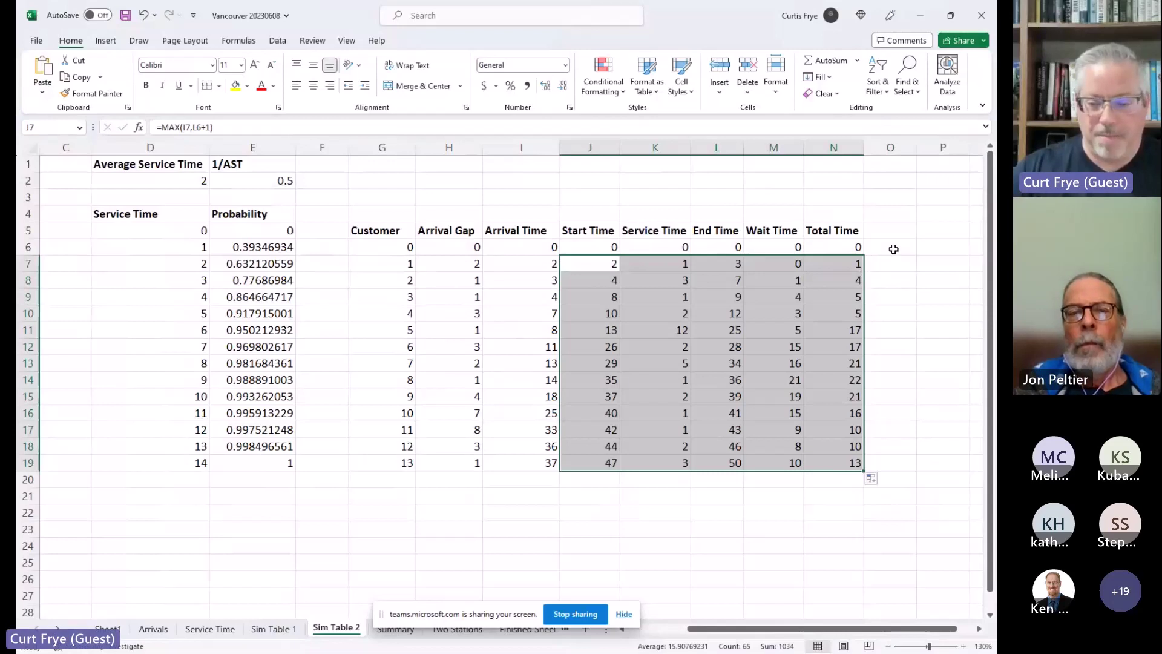
- Examine the average arrival gap and average service time inputs and the customers' simulated wait times
click(855, 245)
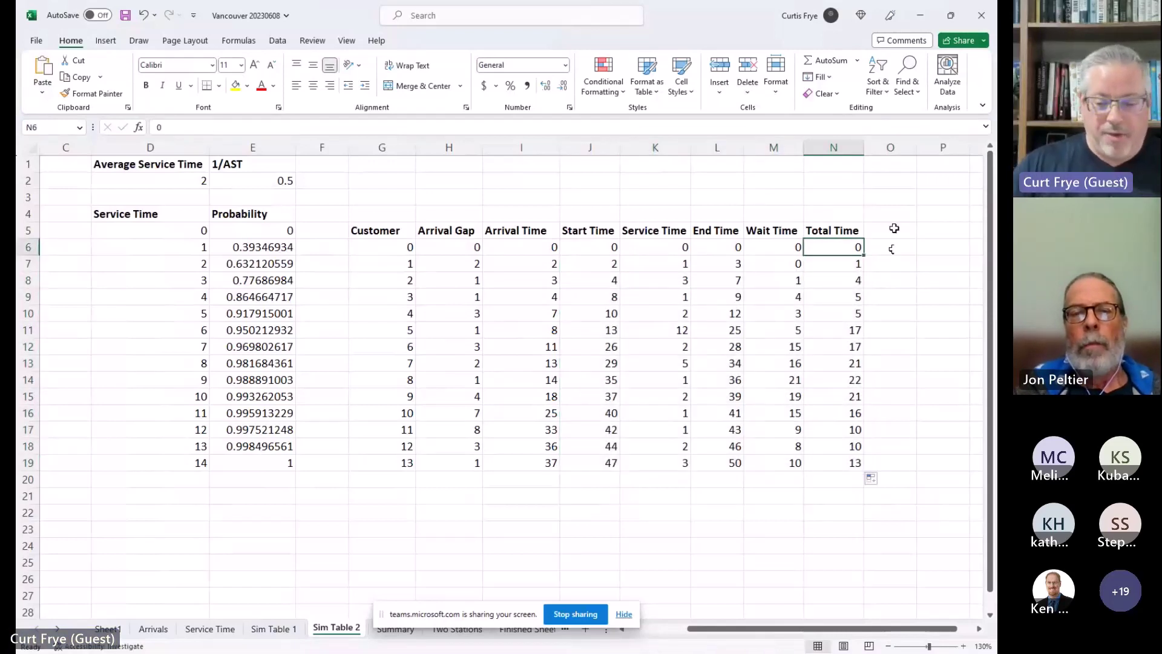
drag(808, 629, 688, 640)
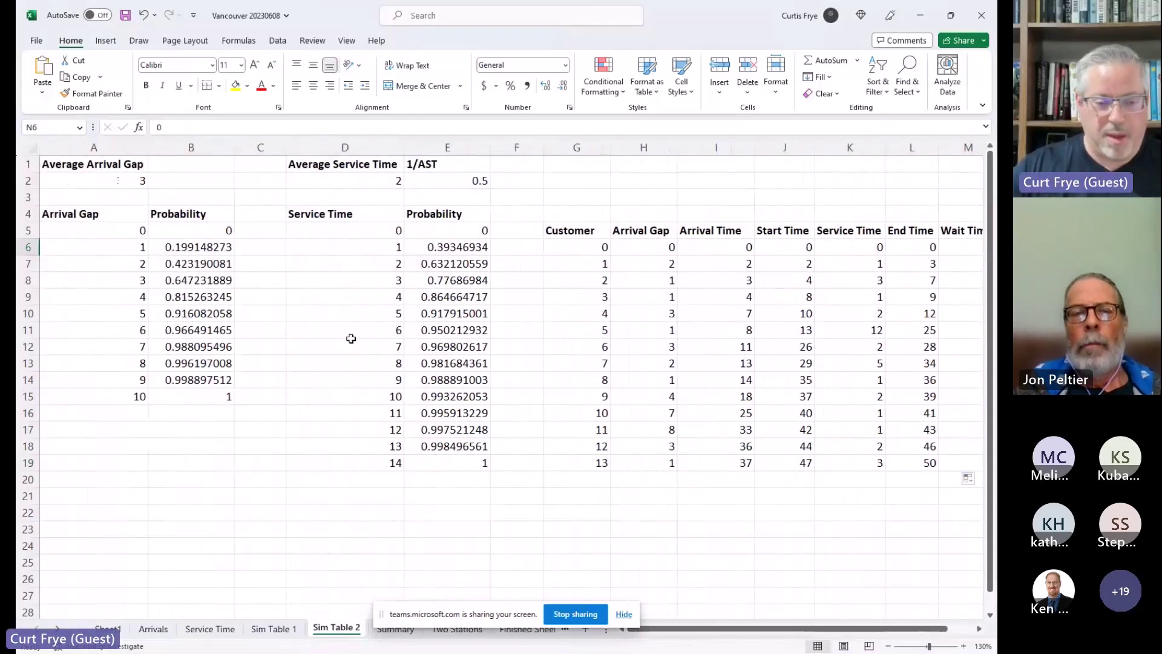
click(122, 186)
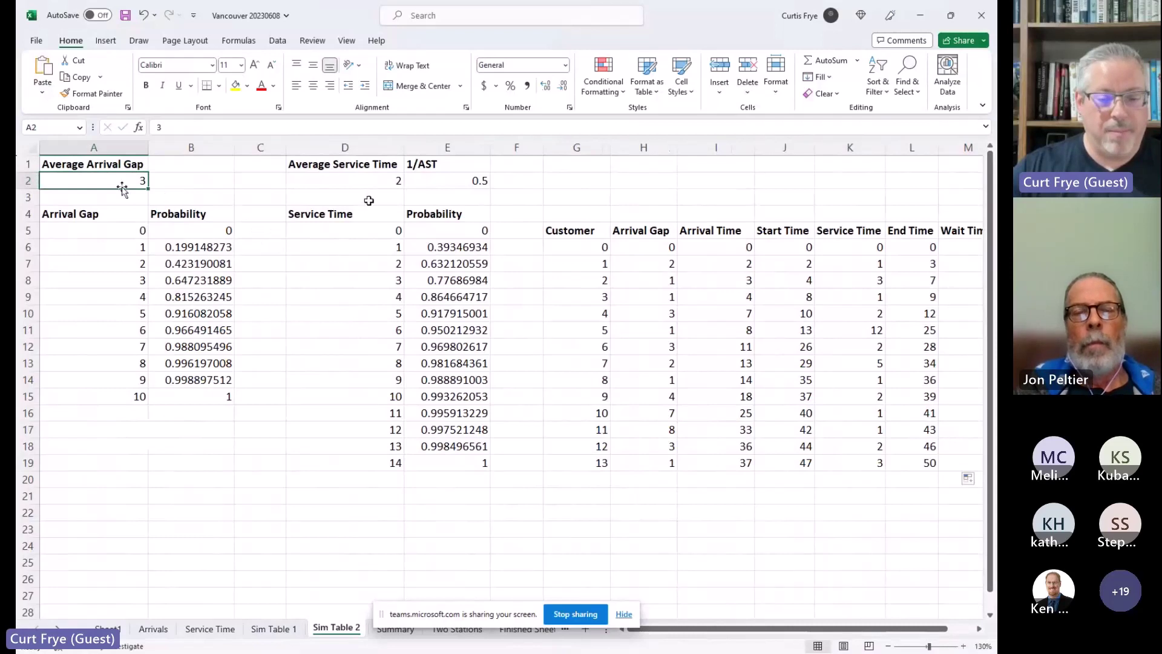
click(376, 180)
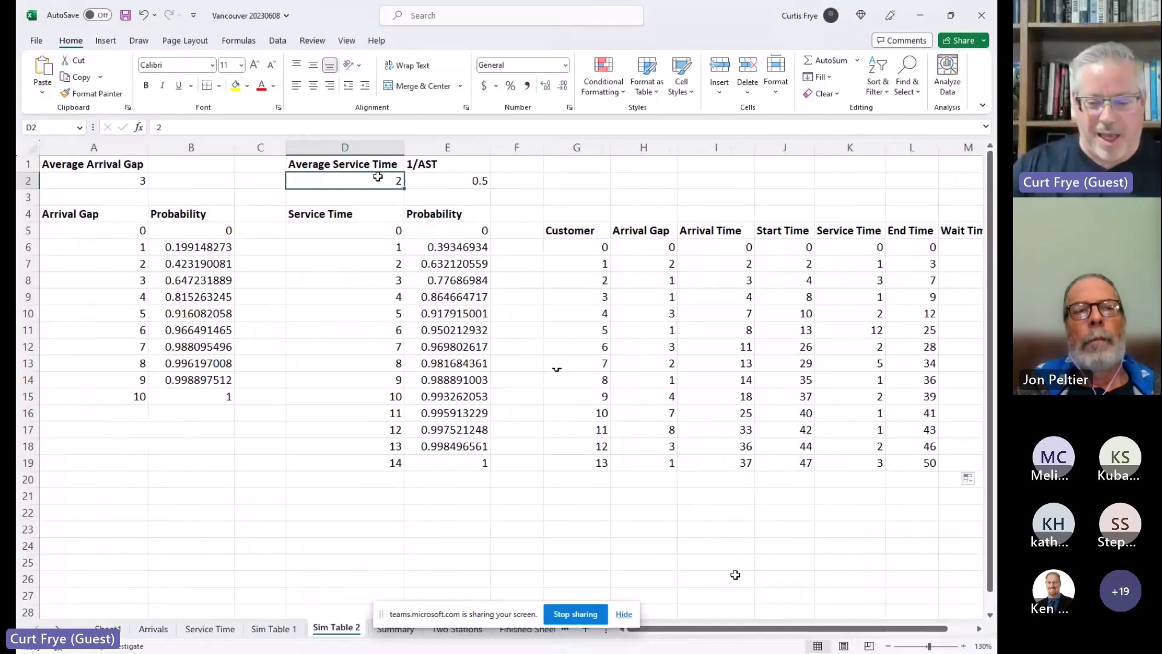
drag(737, 631, 851, 638)
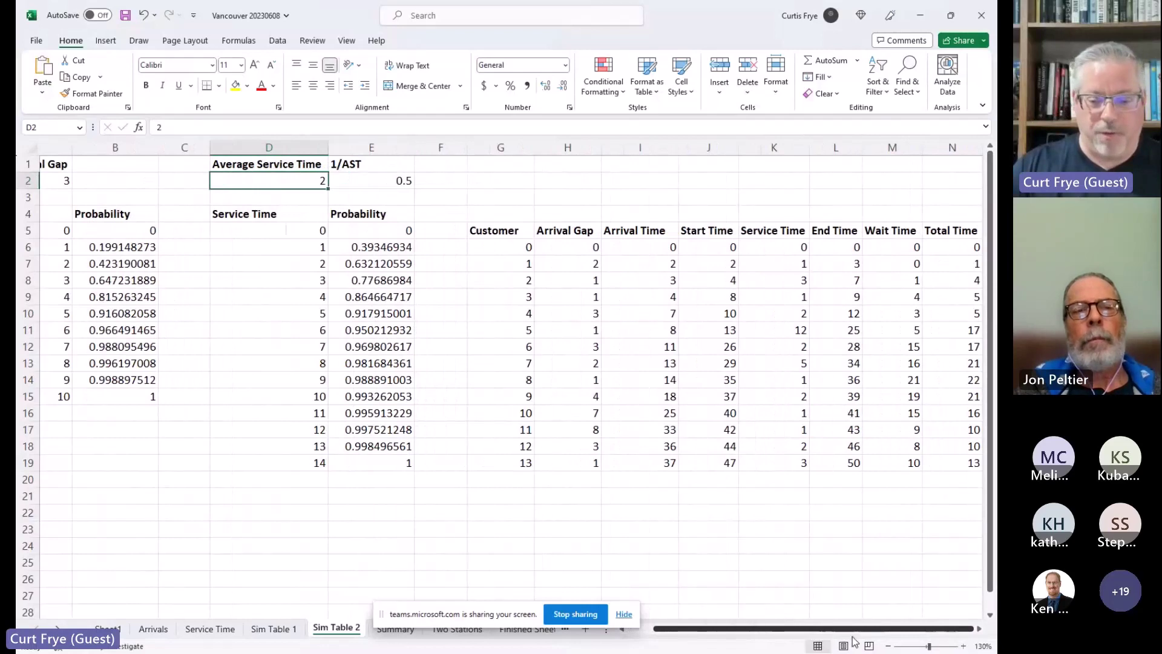
scroll(938, 605, right, 3)
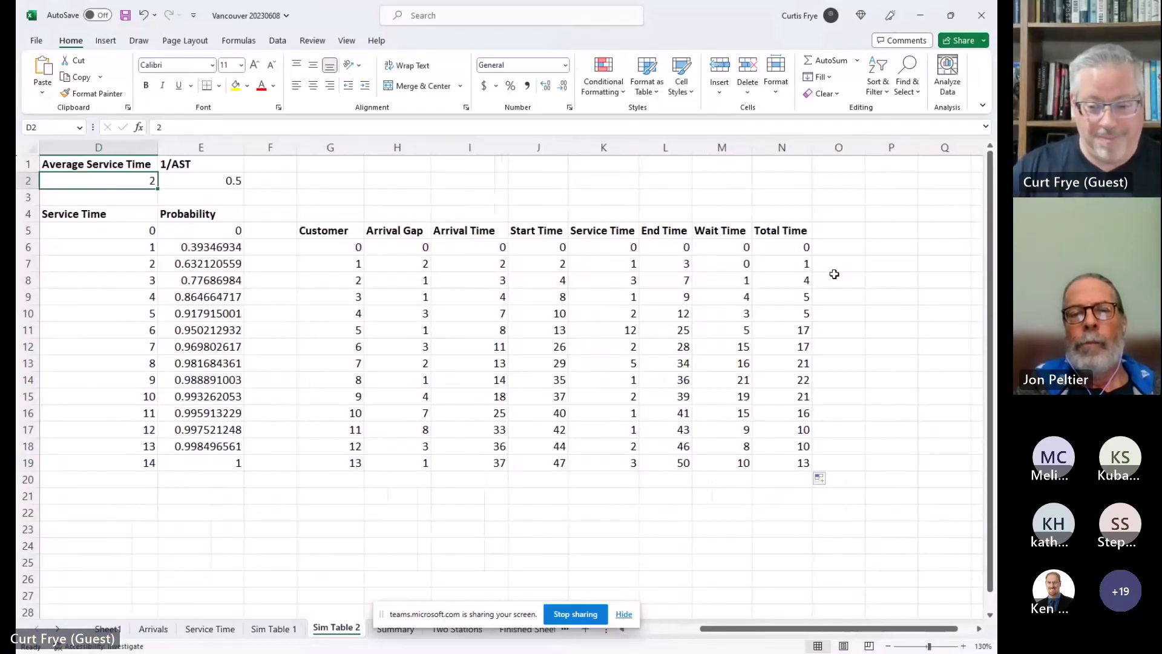
click(735, 249)
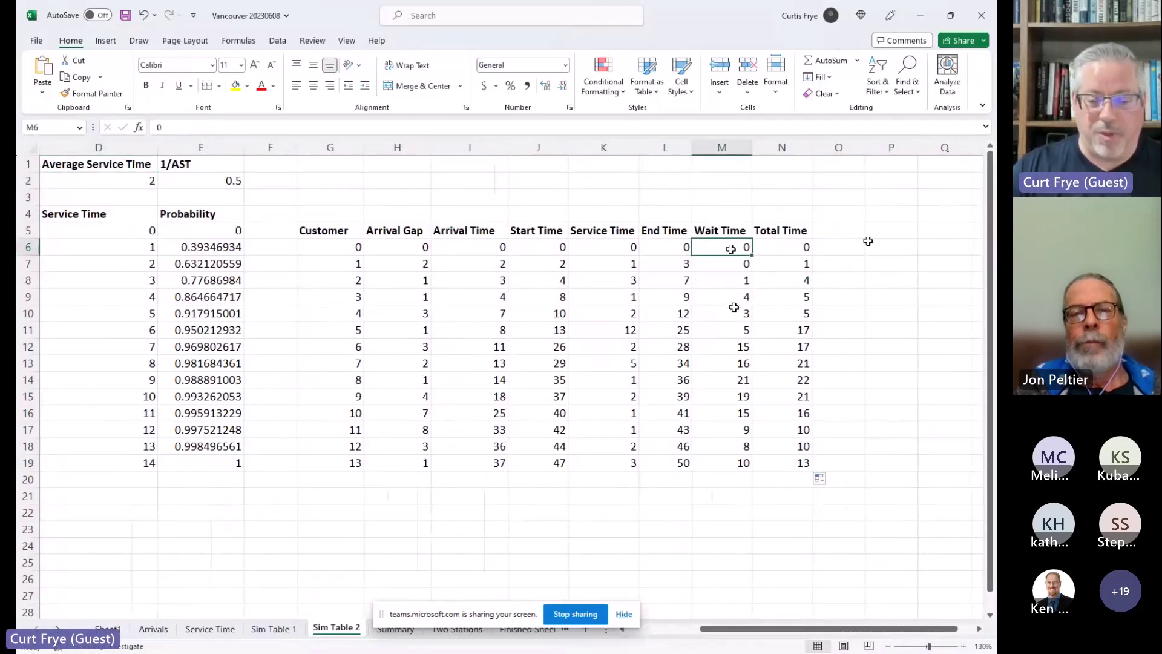
click(733, 347)
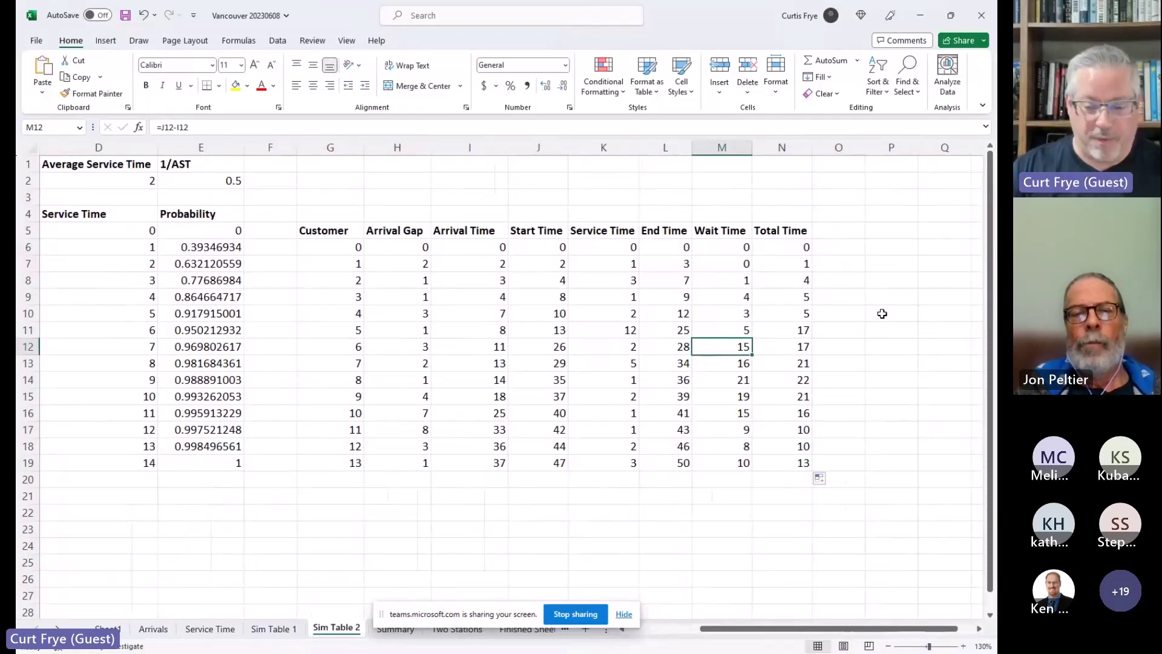
click(739, 379)
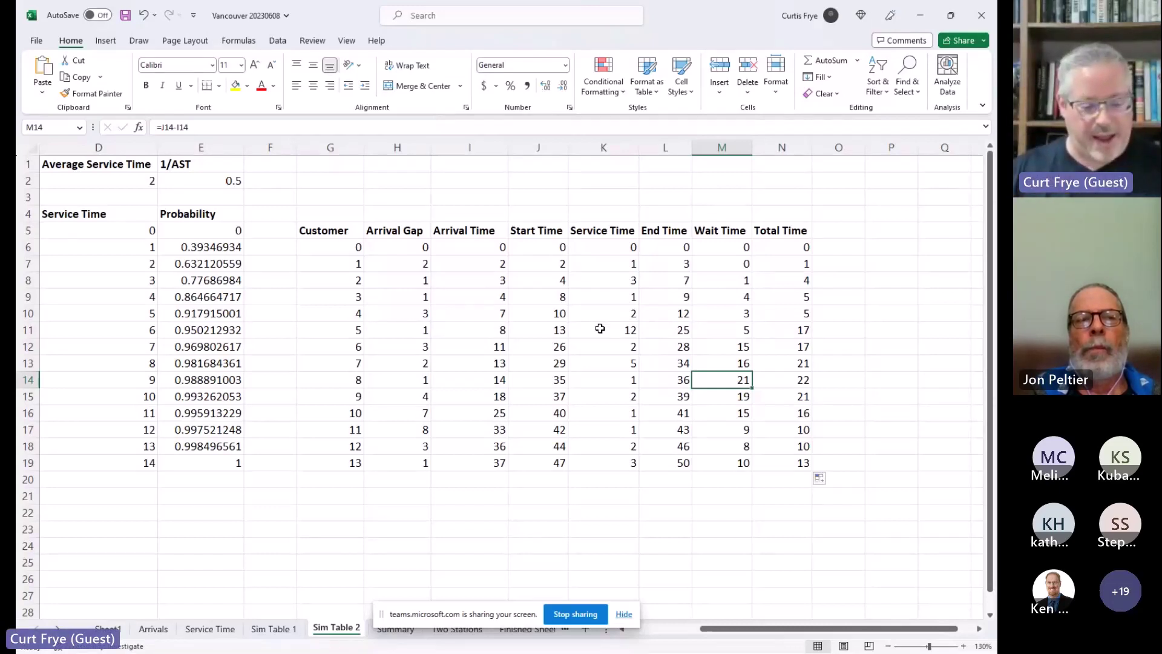
click(584, 621)
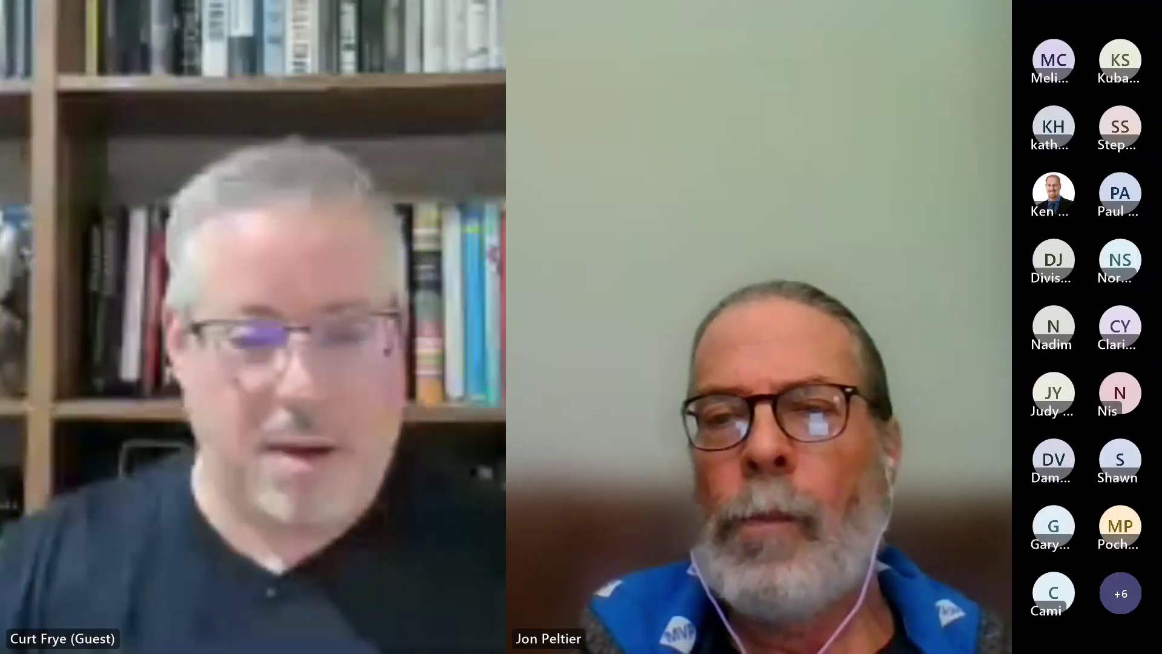
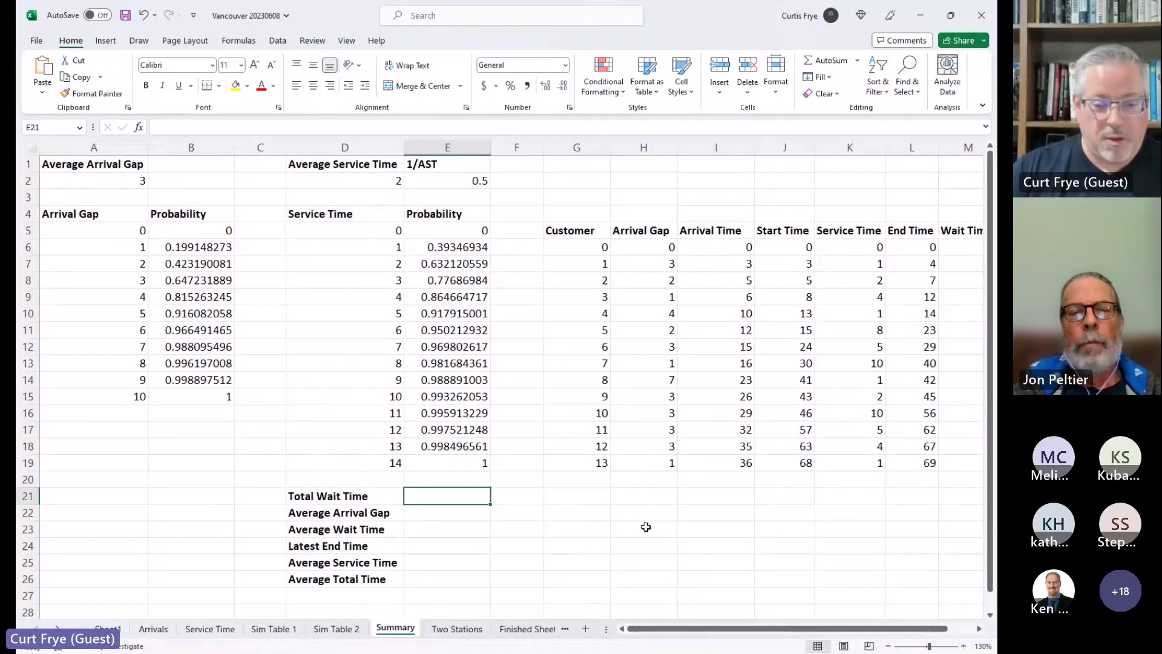
- Recalculate the Summary sheet and change customer 1's total time formula in N7 to =L7-I7
click(979, 631)
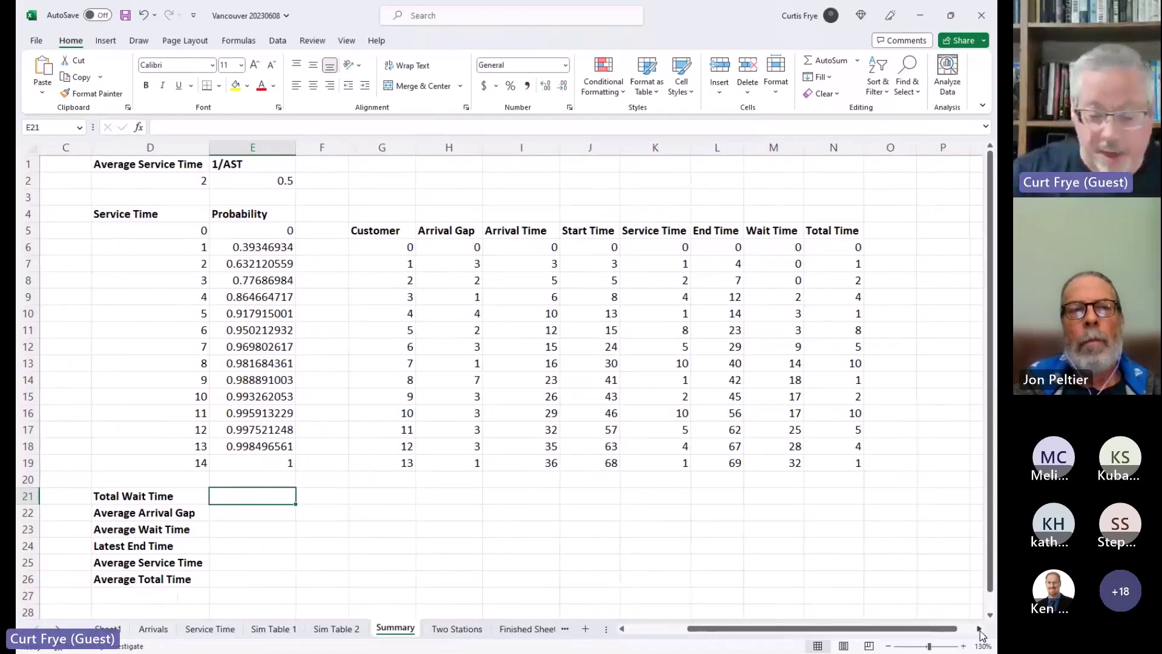
key(F9)
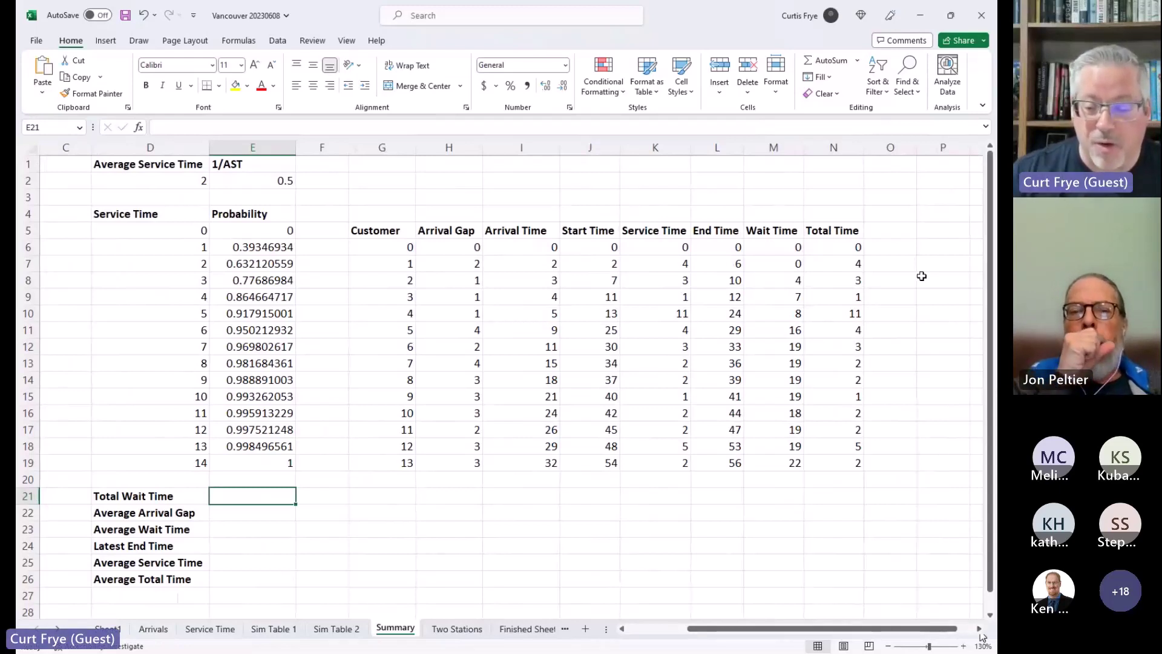
click(857, 264)
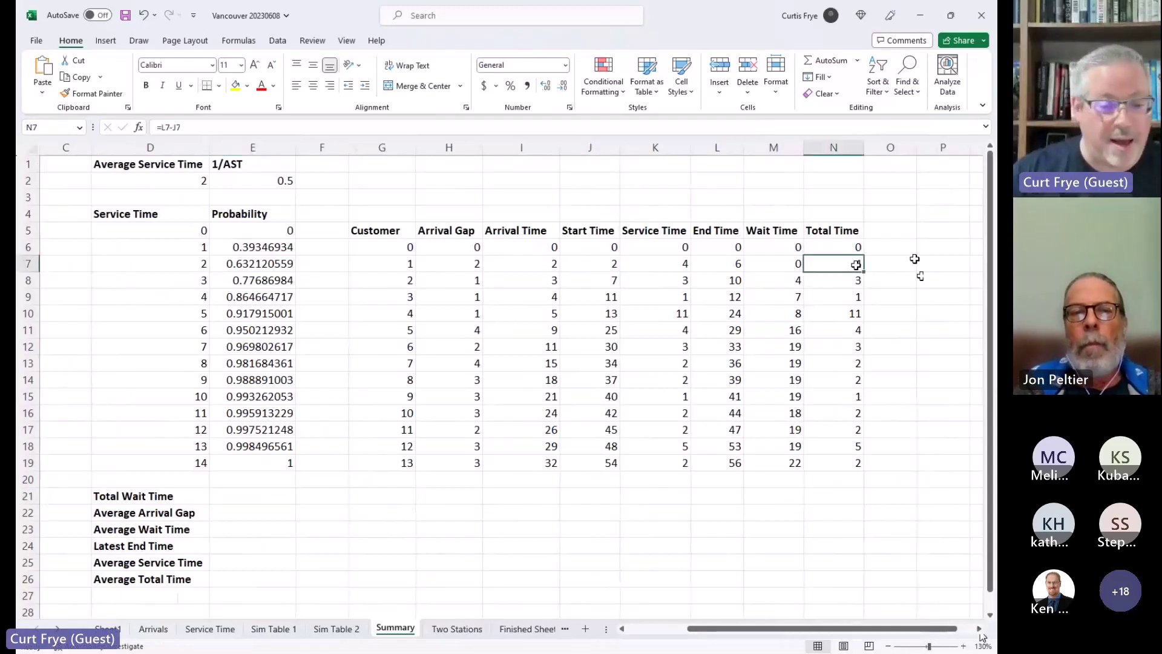
text(=l7)
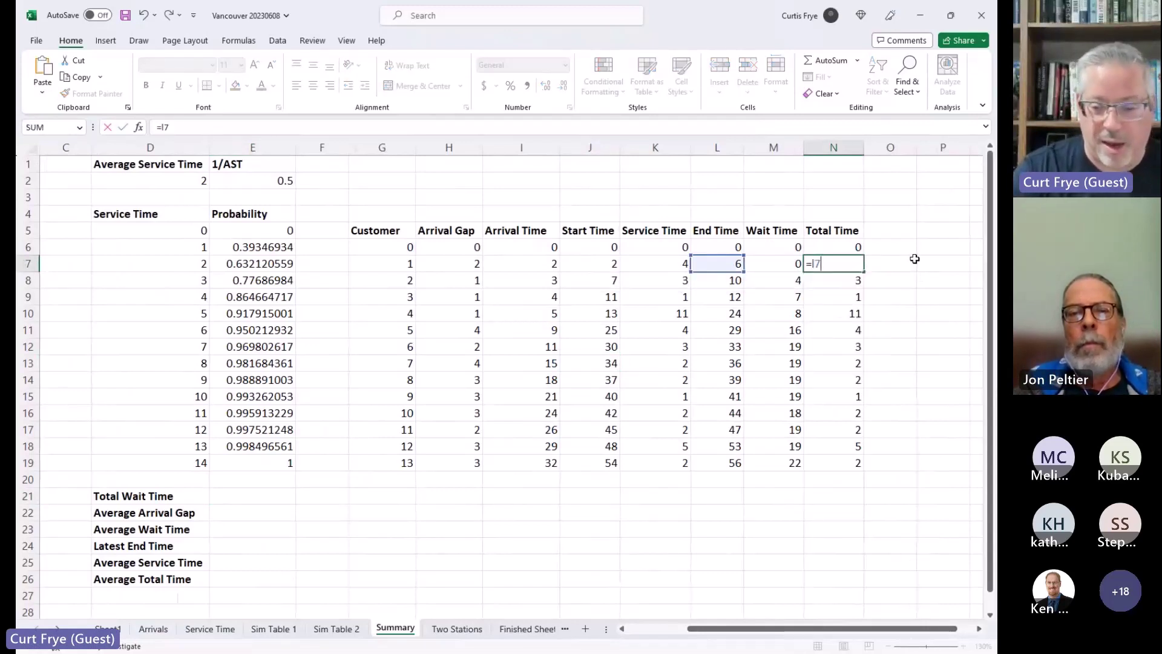
text(-i)
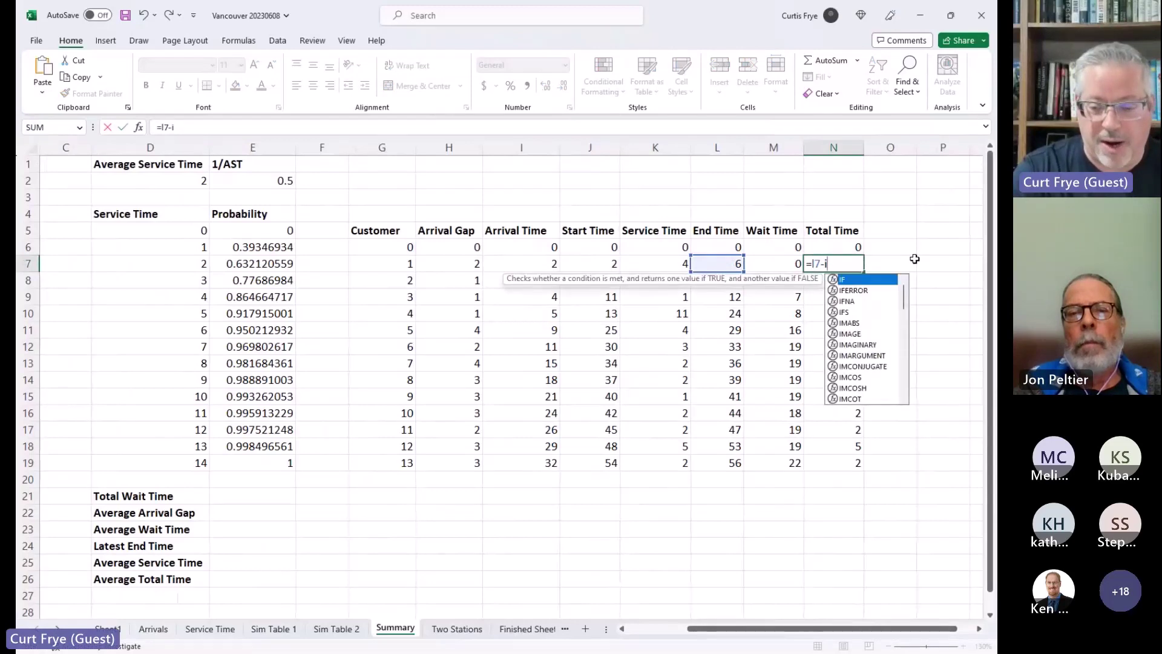
text(7)
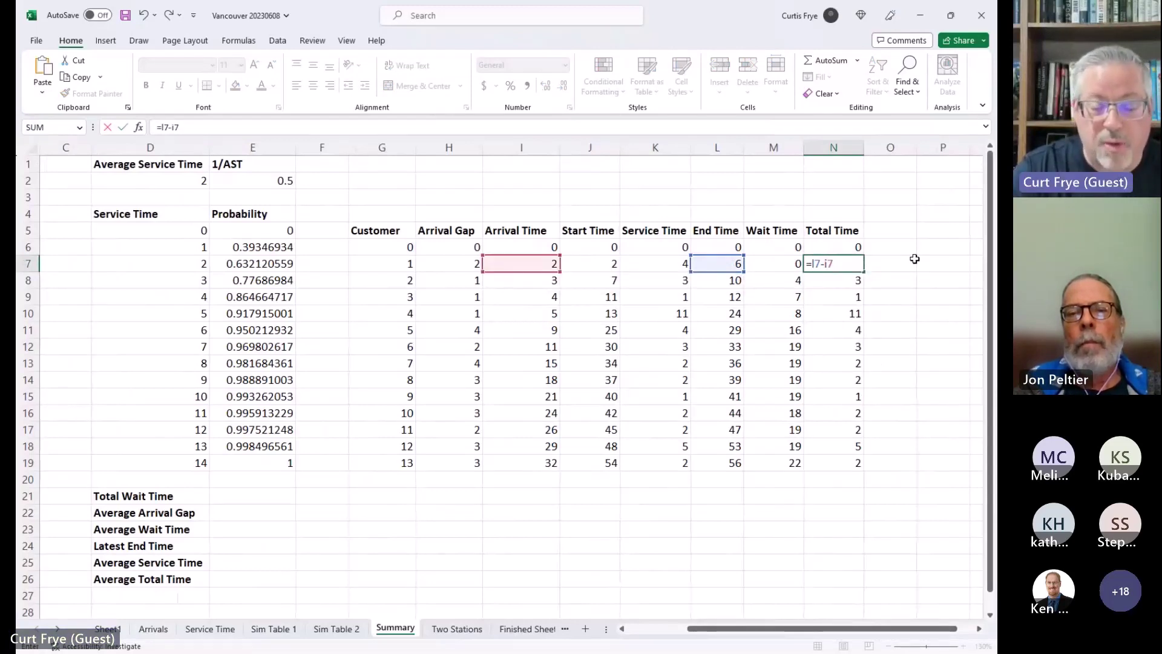
key(Return)
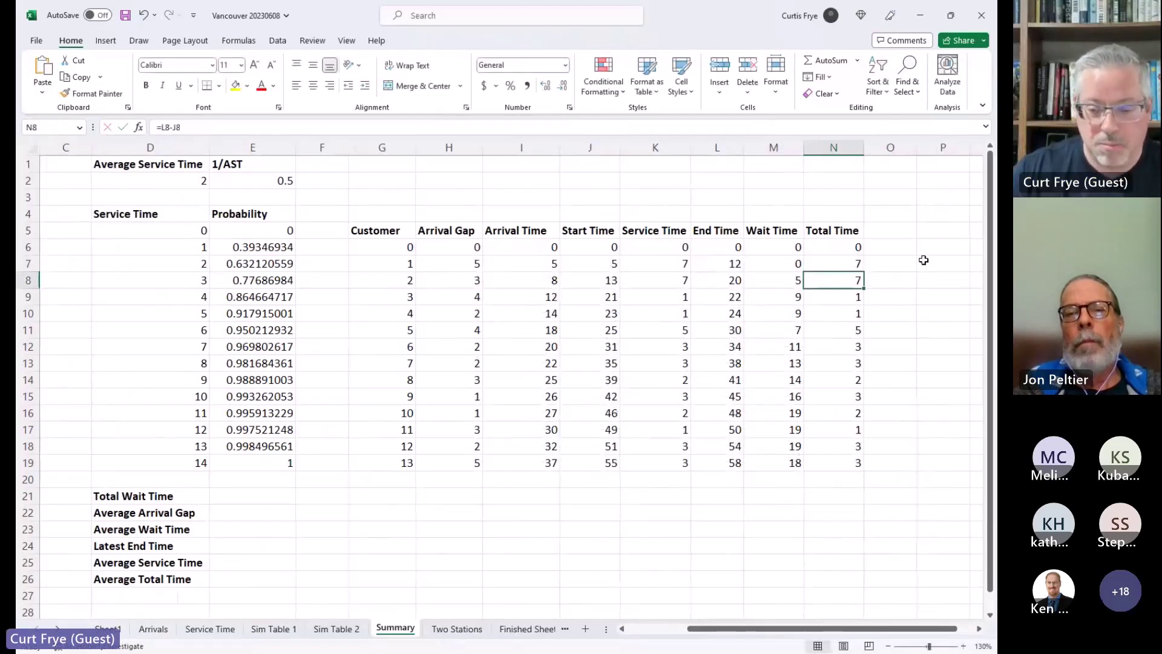
click(848, 263)
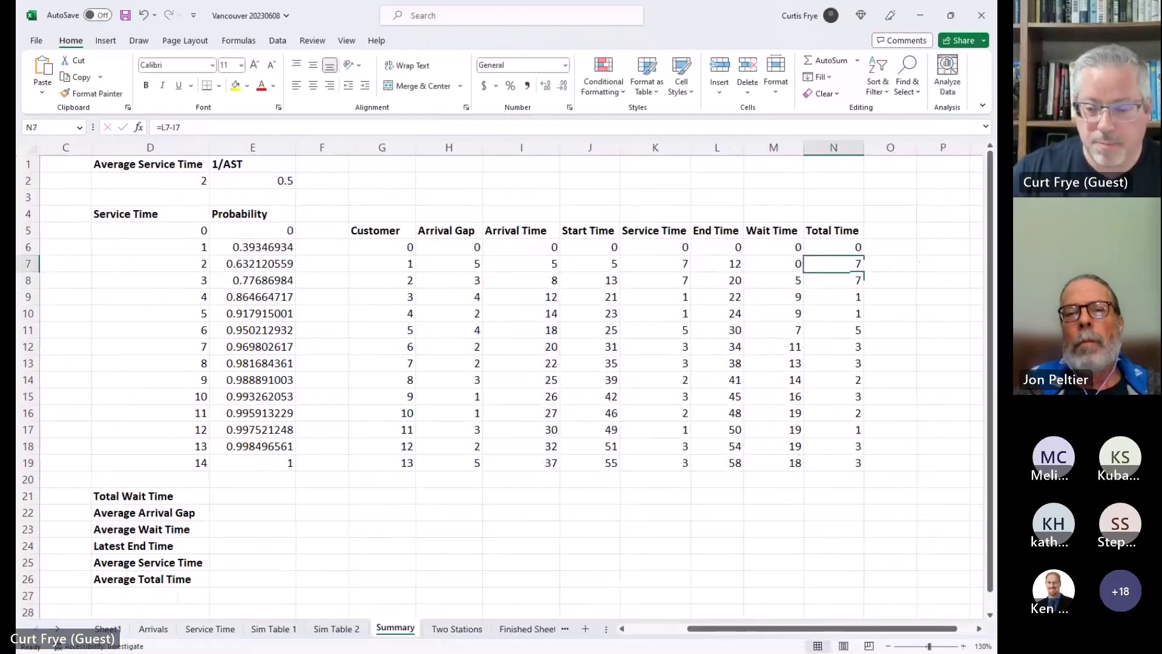
- Fill the total time formula in N7 down to customer 13 in row 19
double_click(864, 271)
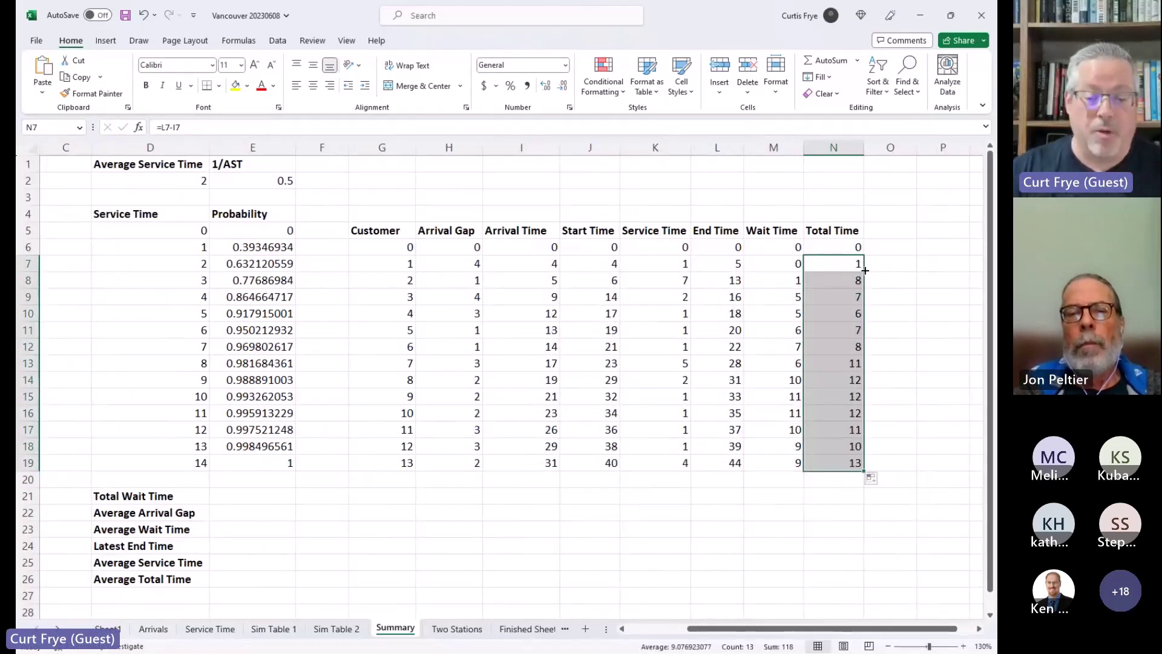
click(388, 248)
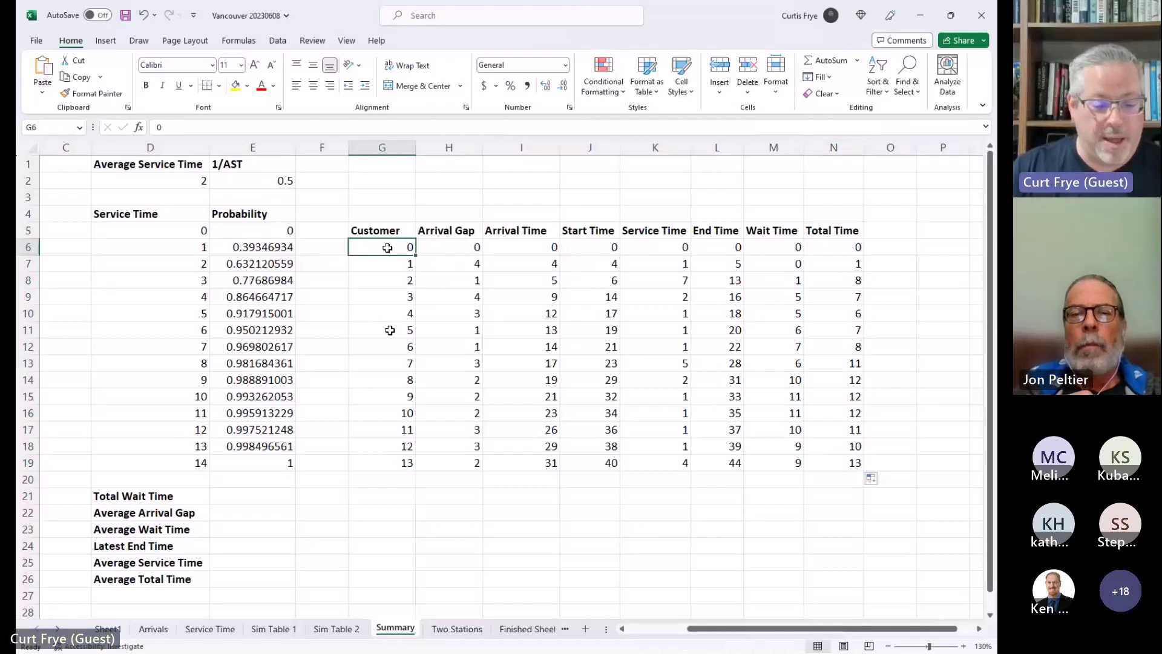
- Enter the total wait time formula =SUM(M6:M19) in E21
click(254, 492)
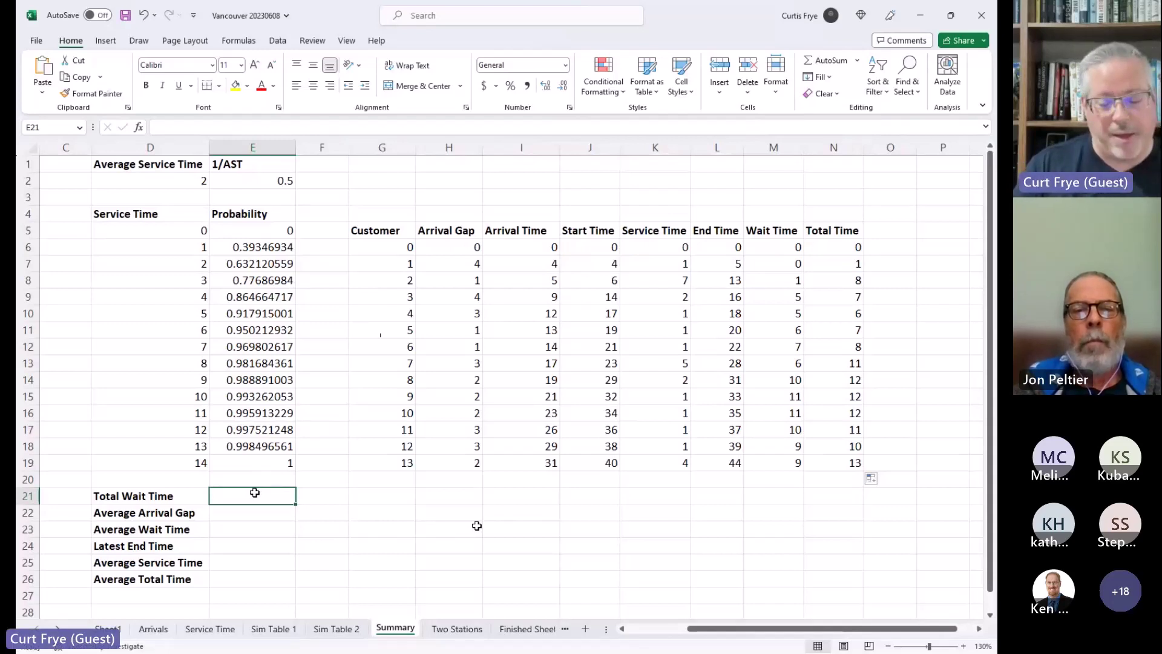
text(=)
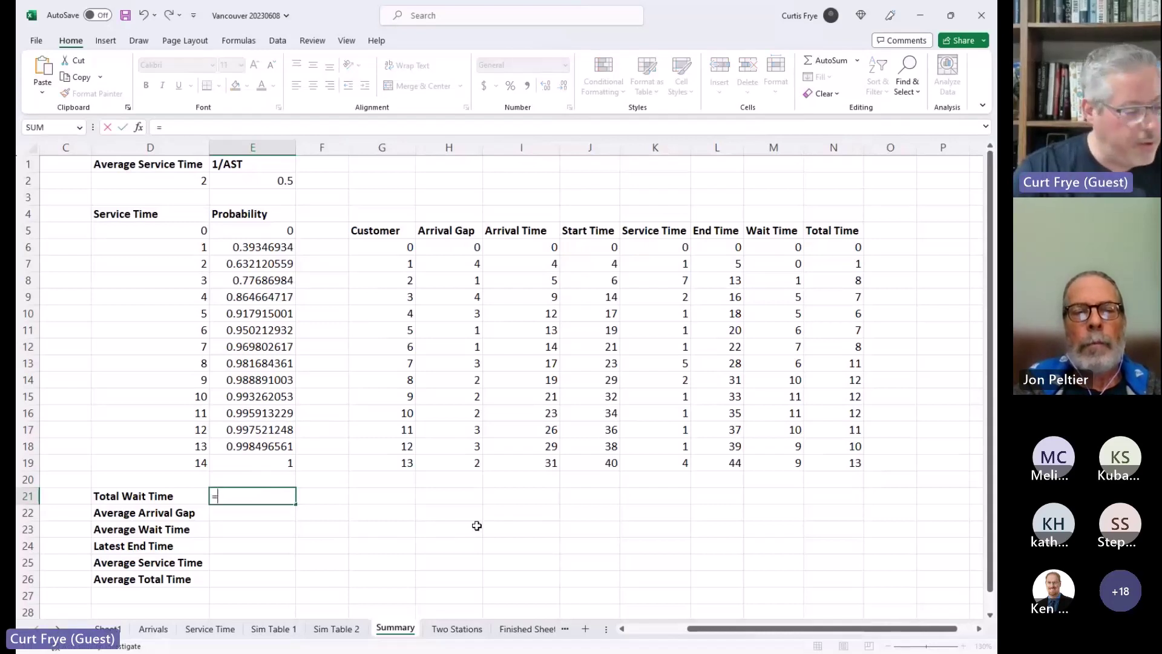
text(sum()
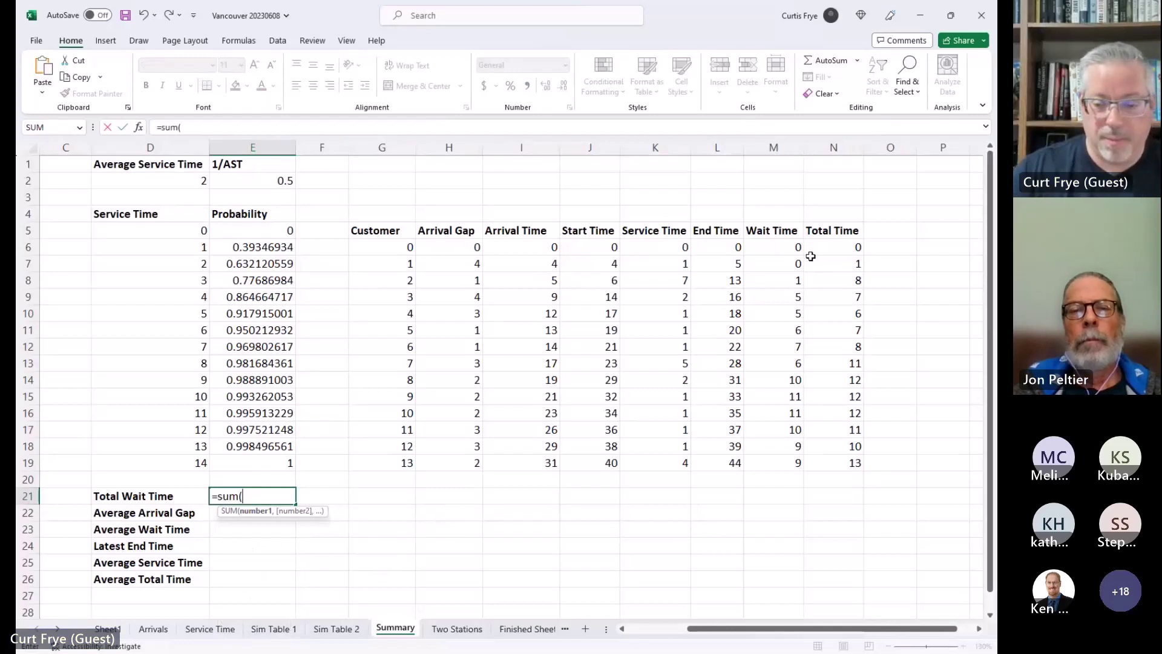
drag(791, 253, 767, 457)
text())
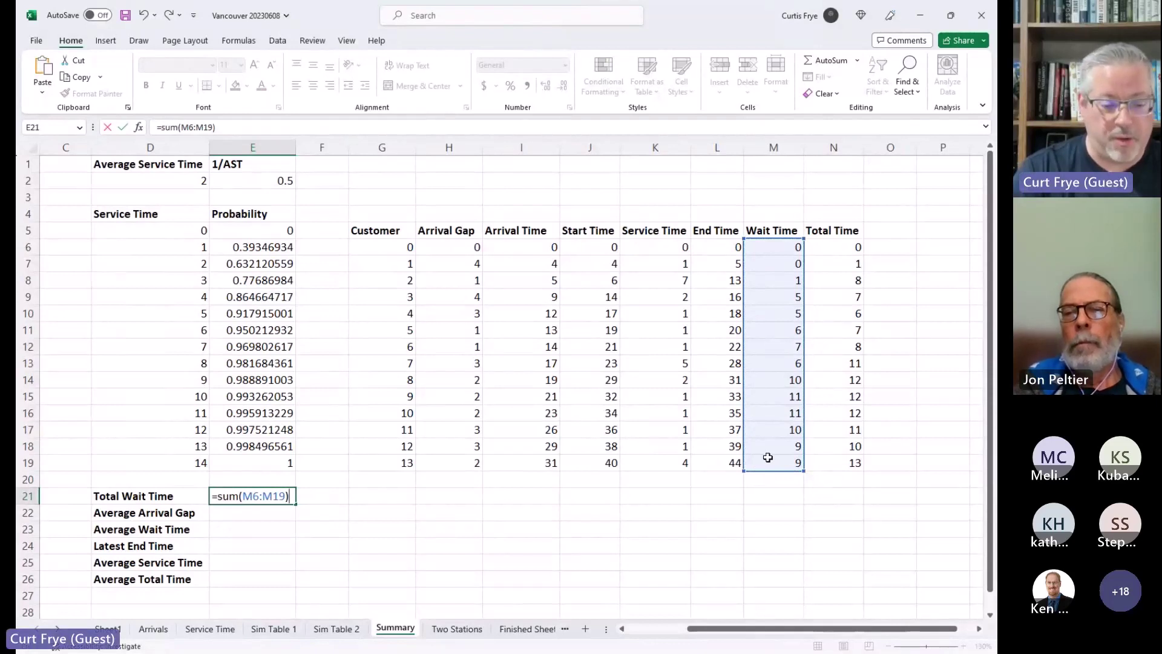
key(Return)
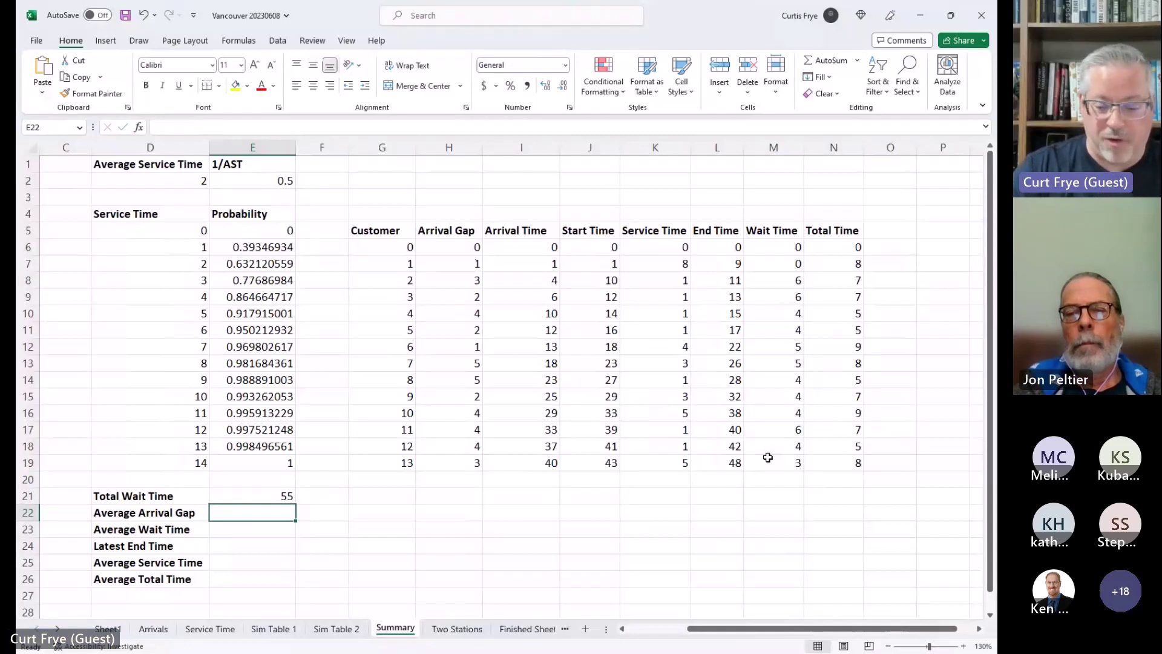
text(=)
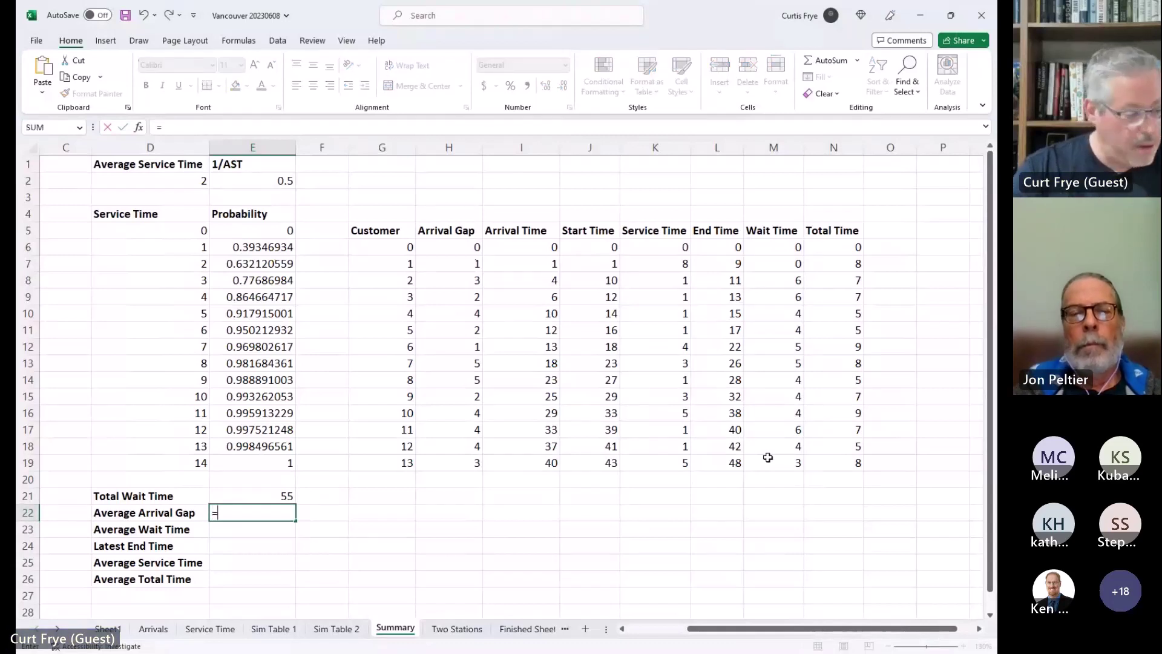
text(aver)
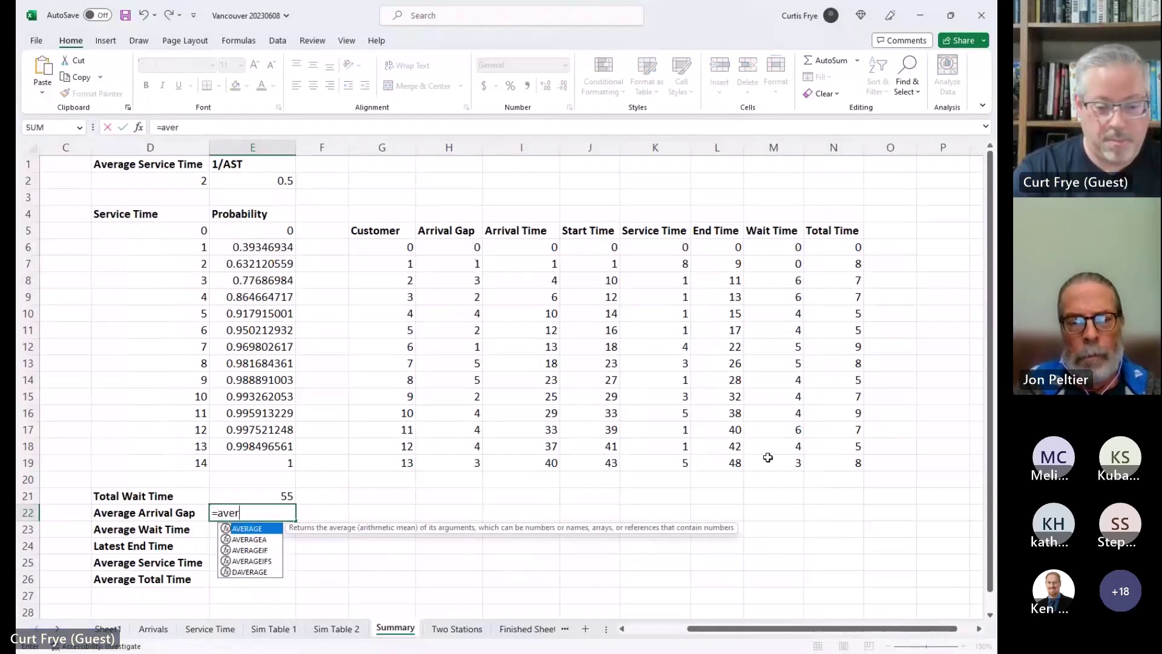
key(Tab)
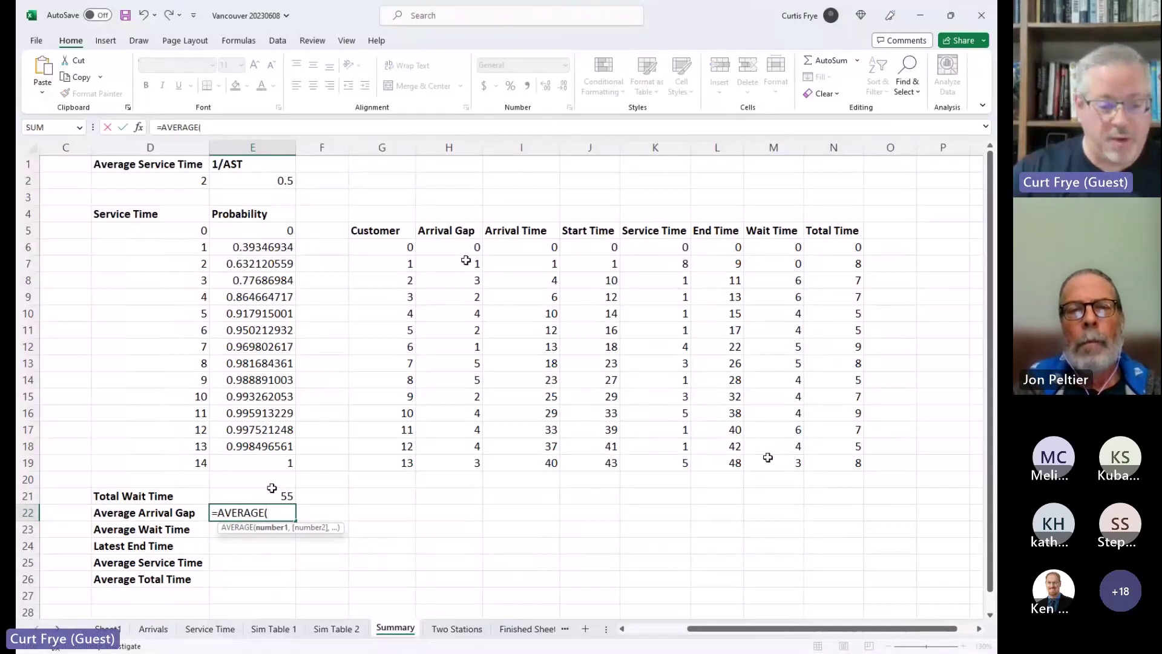
key(Escape)
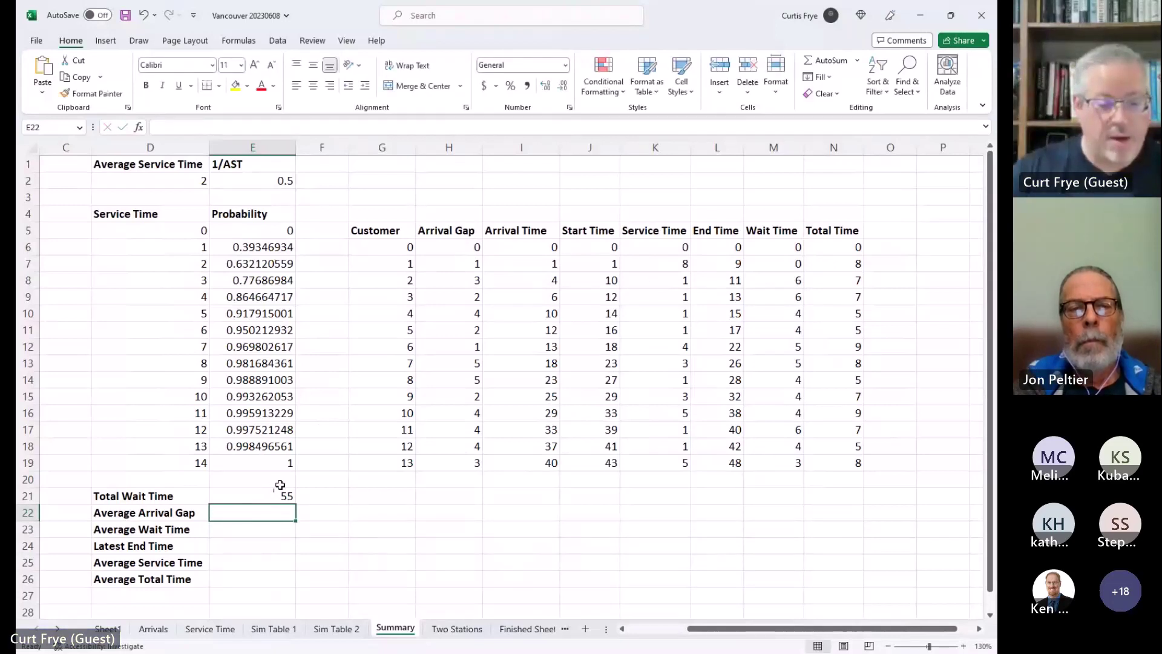
- Reopen the total wait time formula in E21 and check the range it sums
click(242, 495)
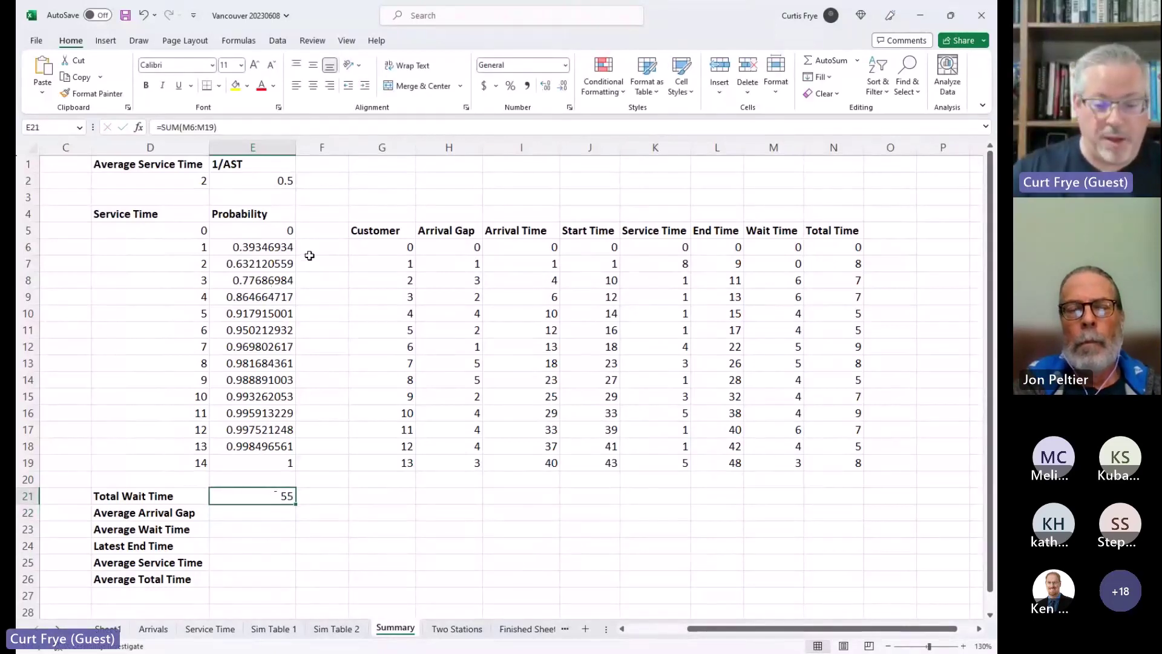
click(243, 485)
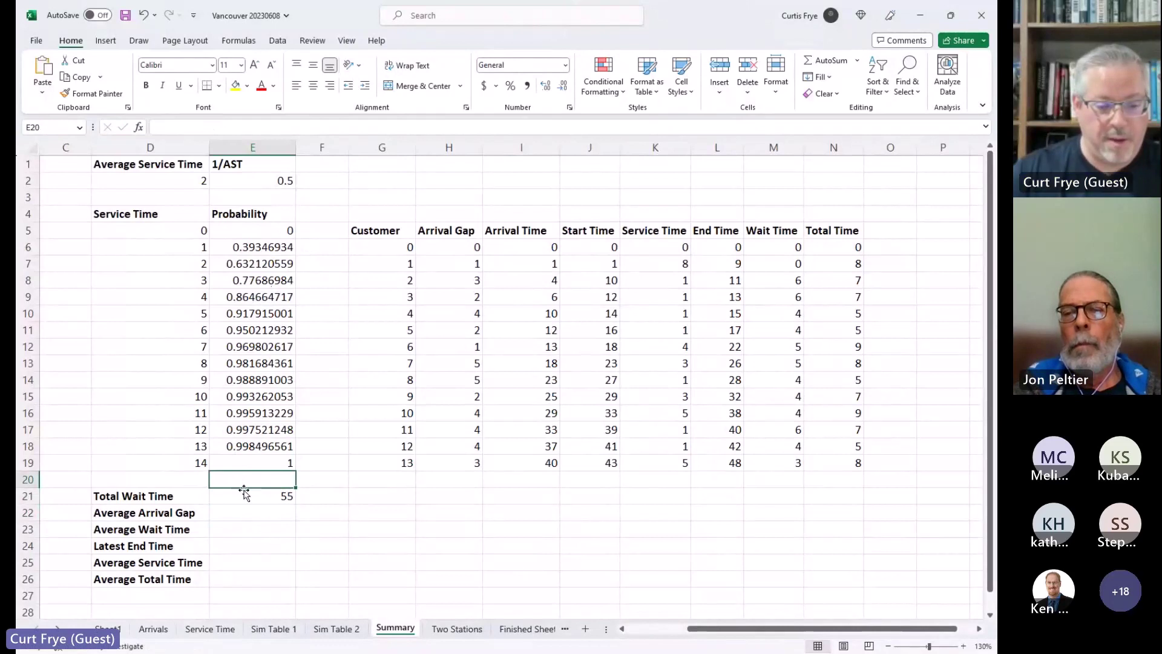
click(244, 493)
key(F2)
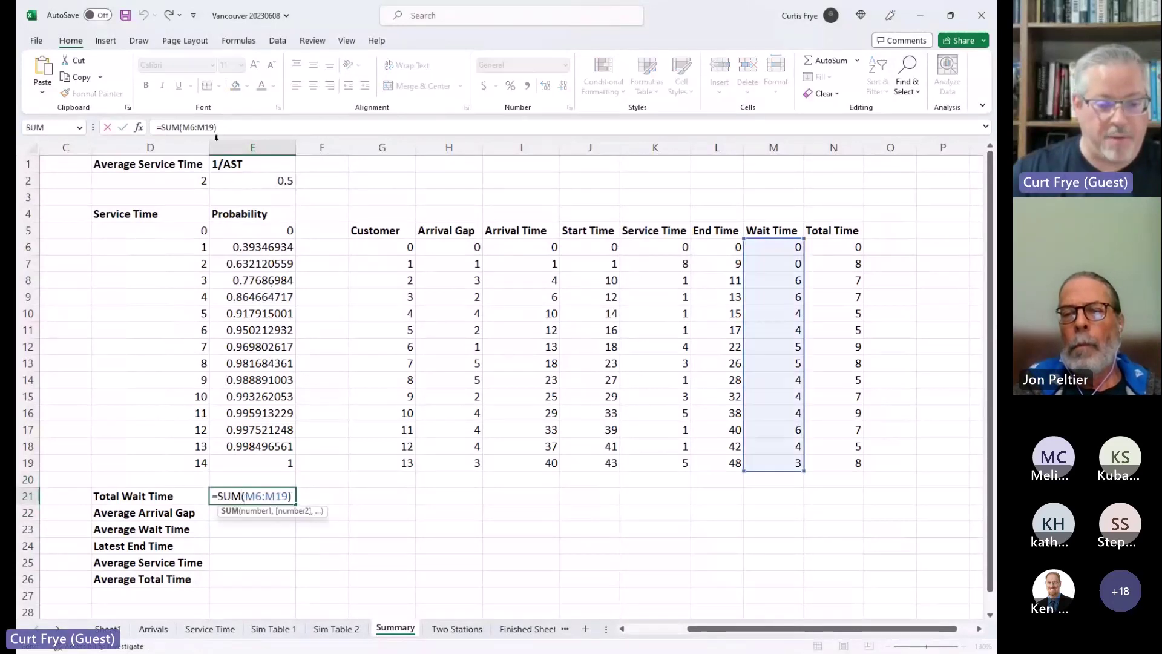
click(195, 127)
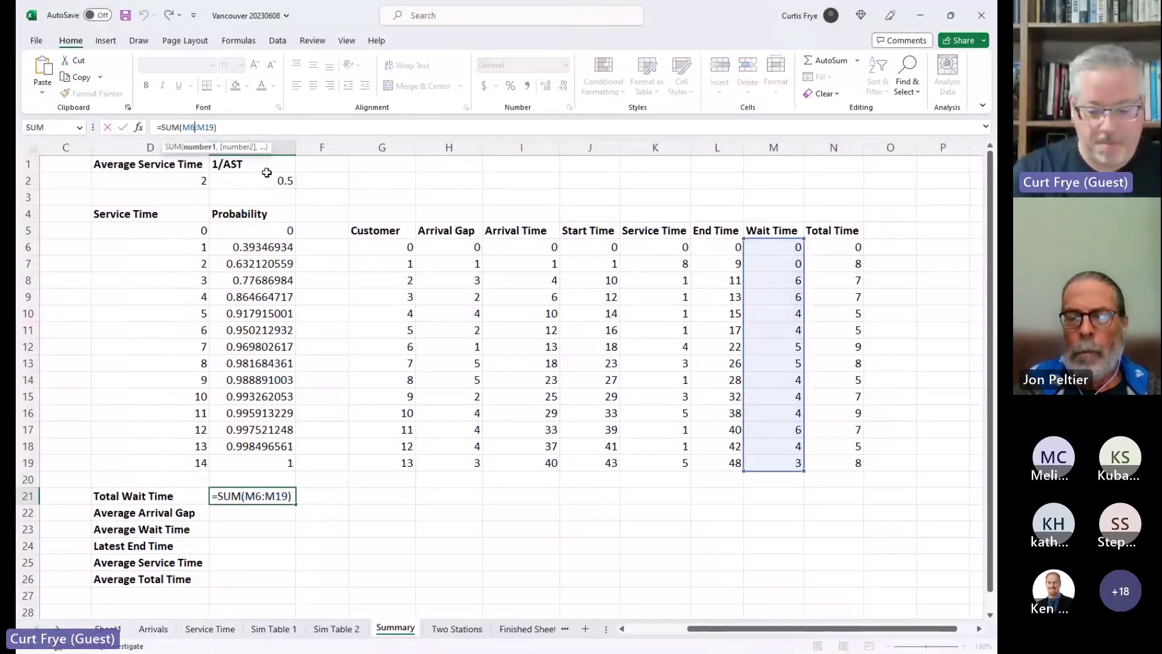
key(Return)
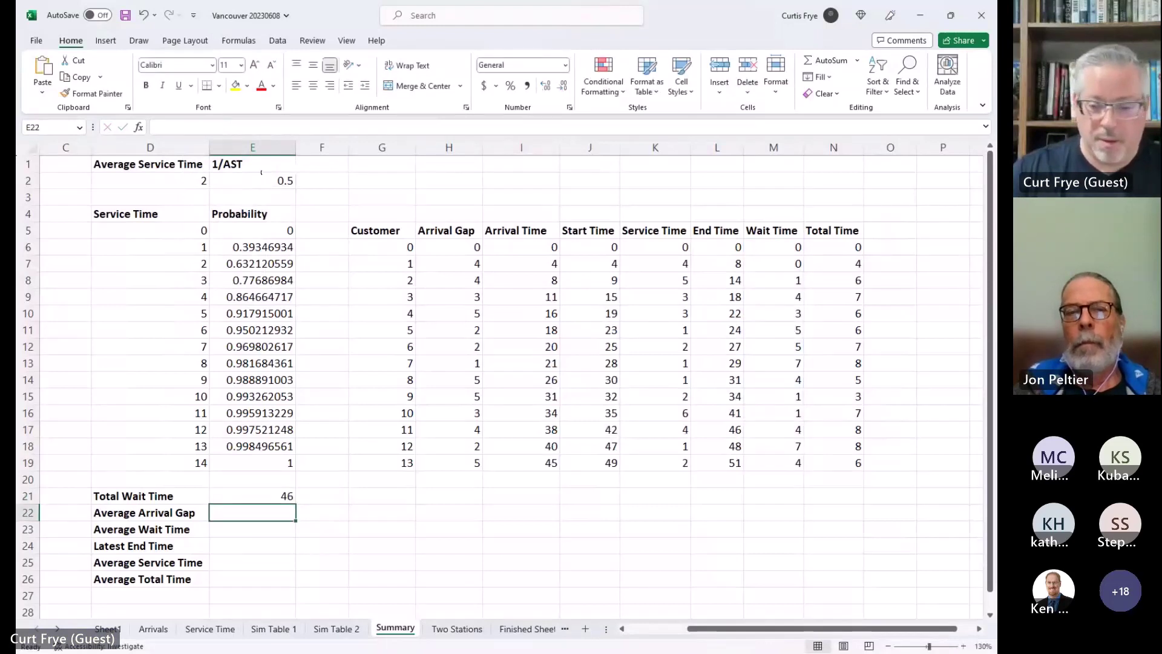
- Enter the average wait time formula =AVERAGE(M7:M19) in E23 and move it to E22
click(250, 528)
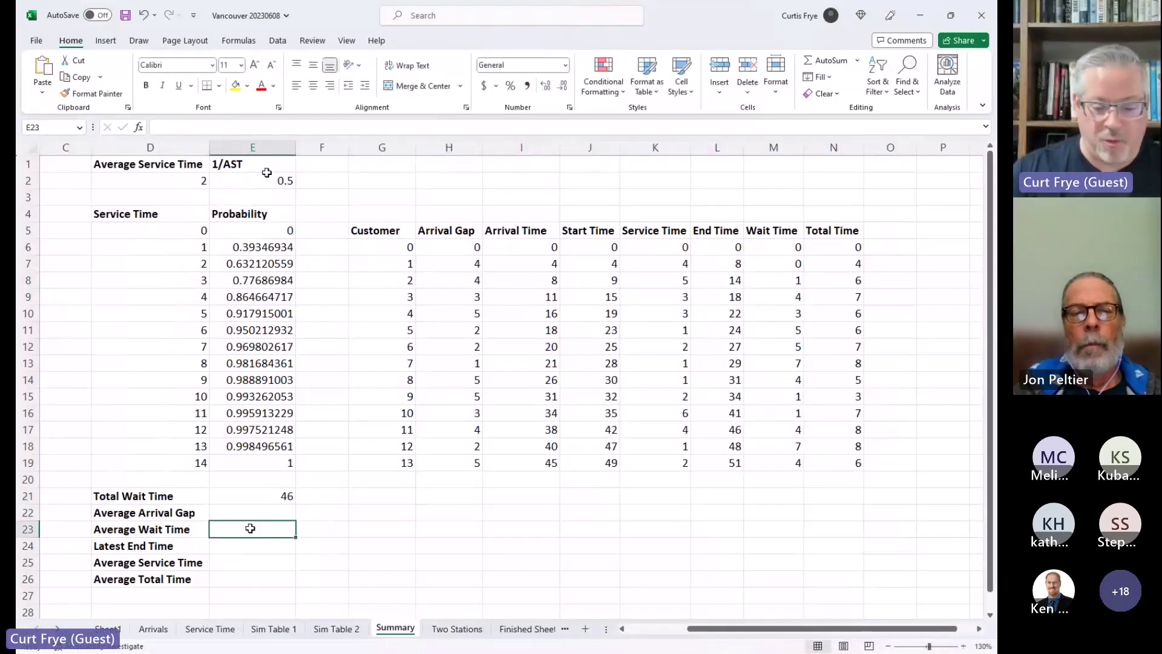
text(=AVERAGE()
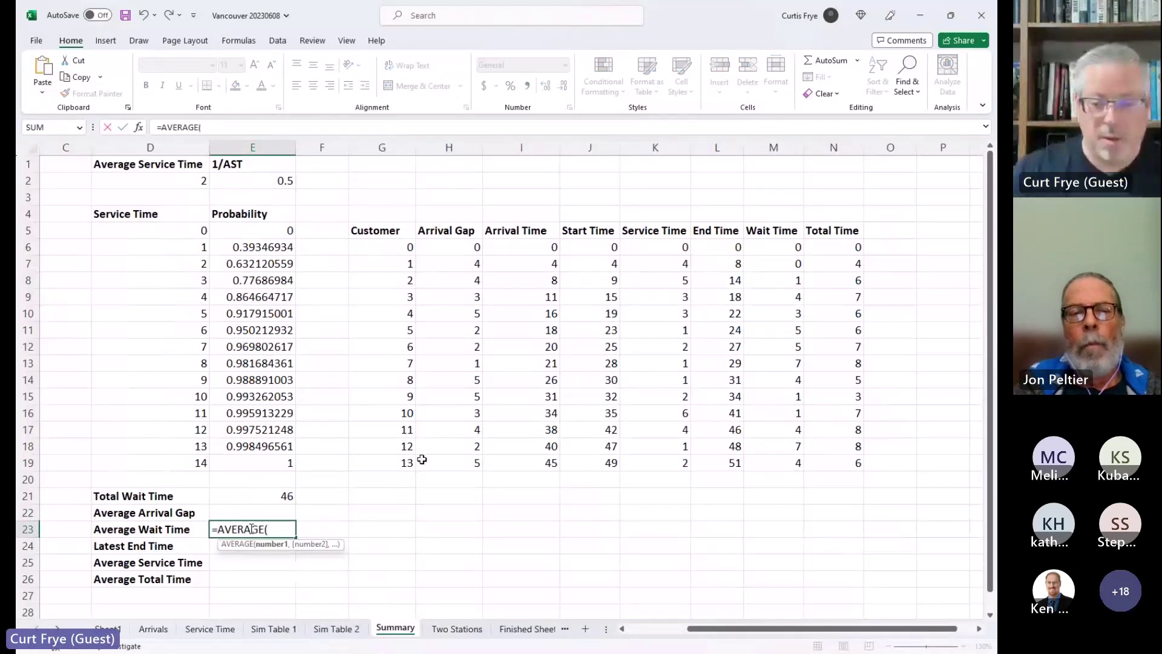
drag(765, 267, 774, 464)
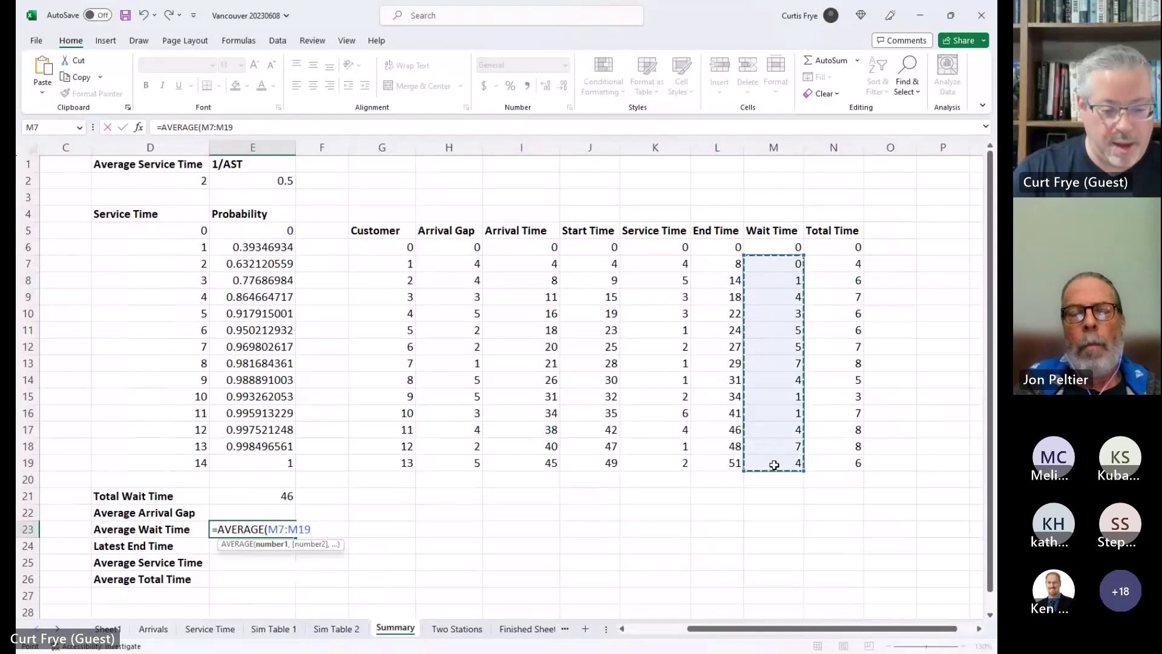
text())
key(Return)
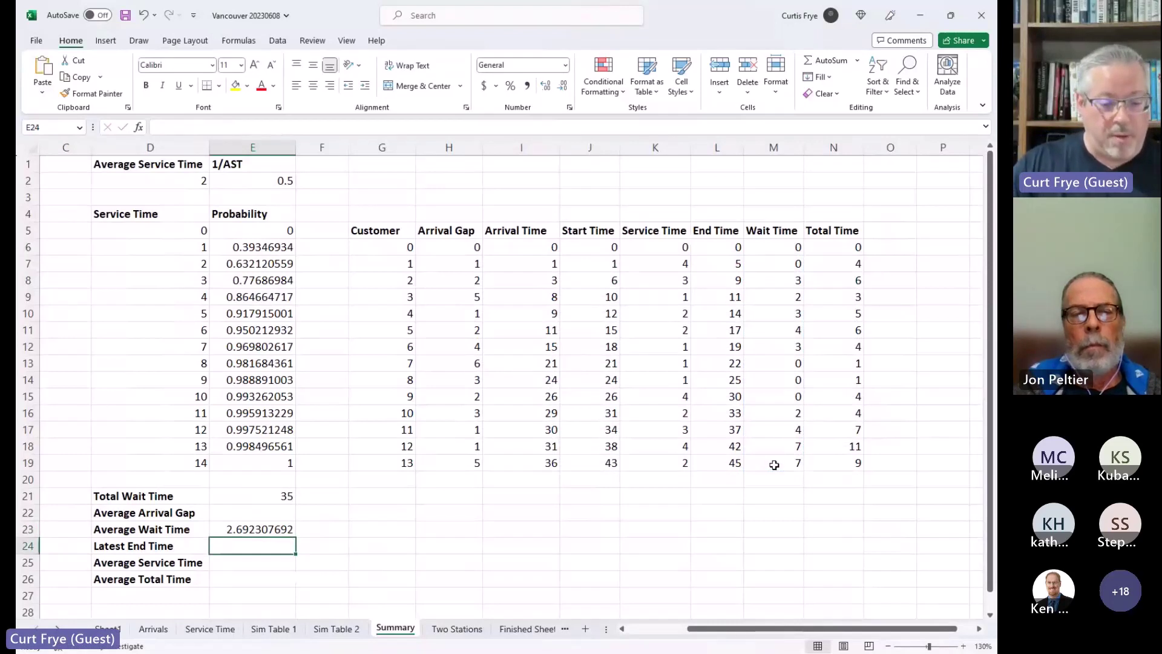
click(285, 526)
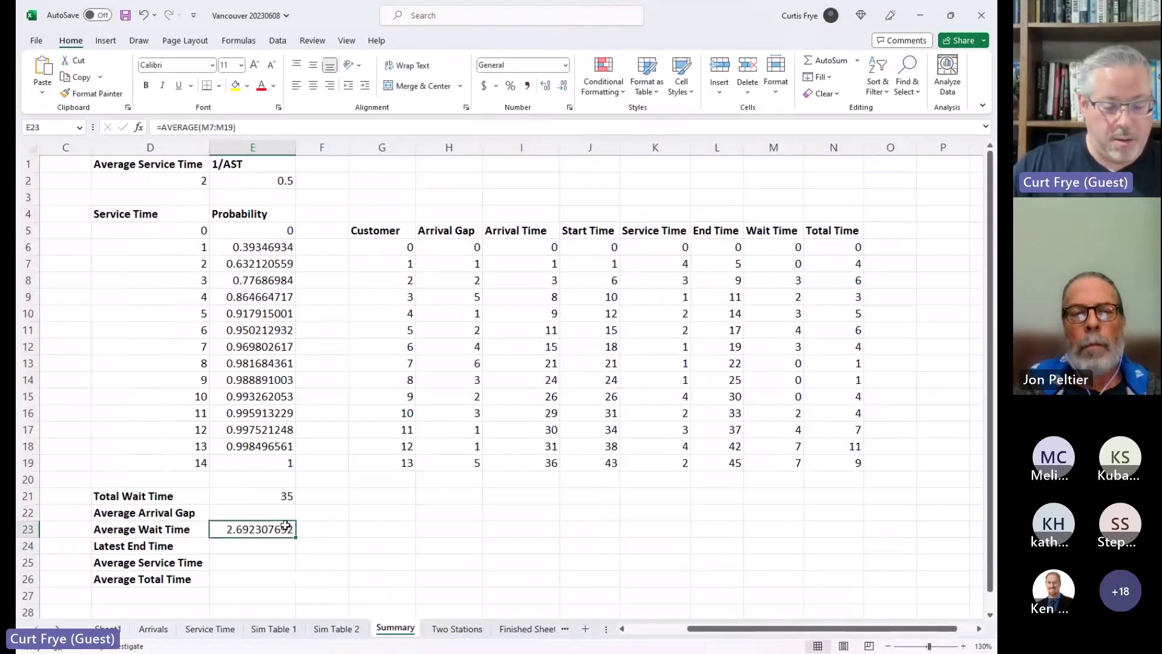
drag(285, 526, 284, 512)
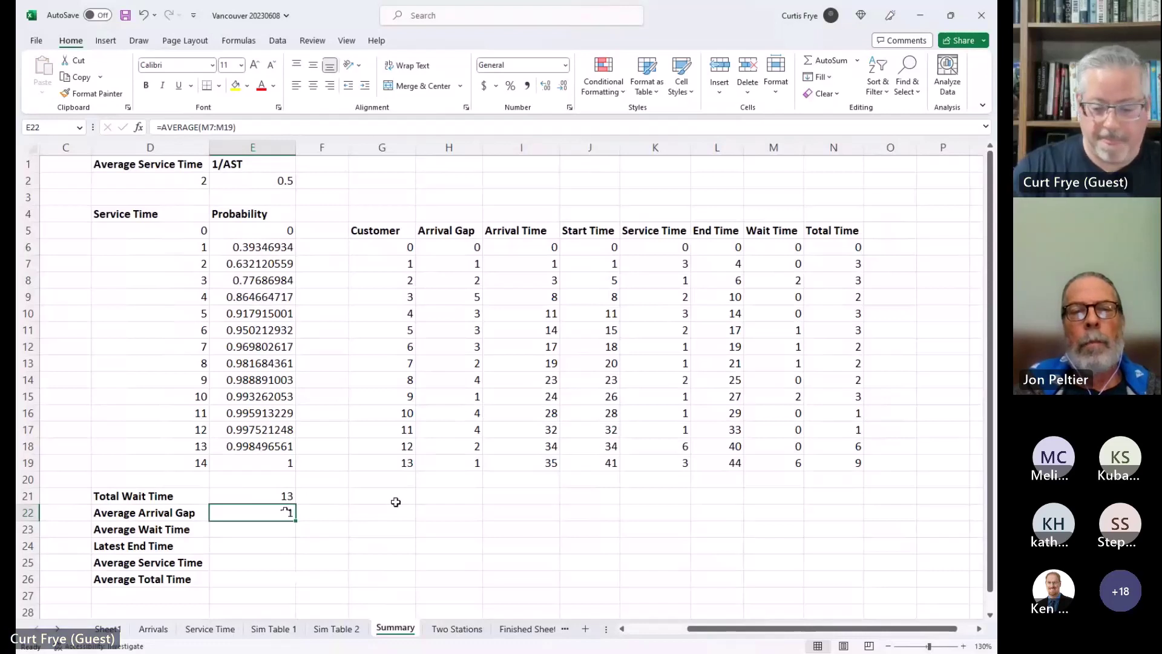
- Enter the average arrival gap formula =AVERAGE(H7:H19) in E22
text(=AVERAGE()
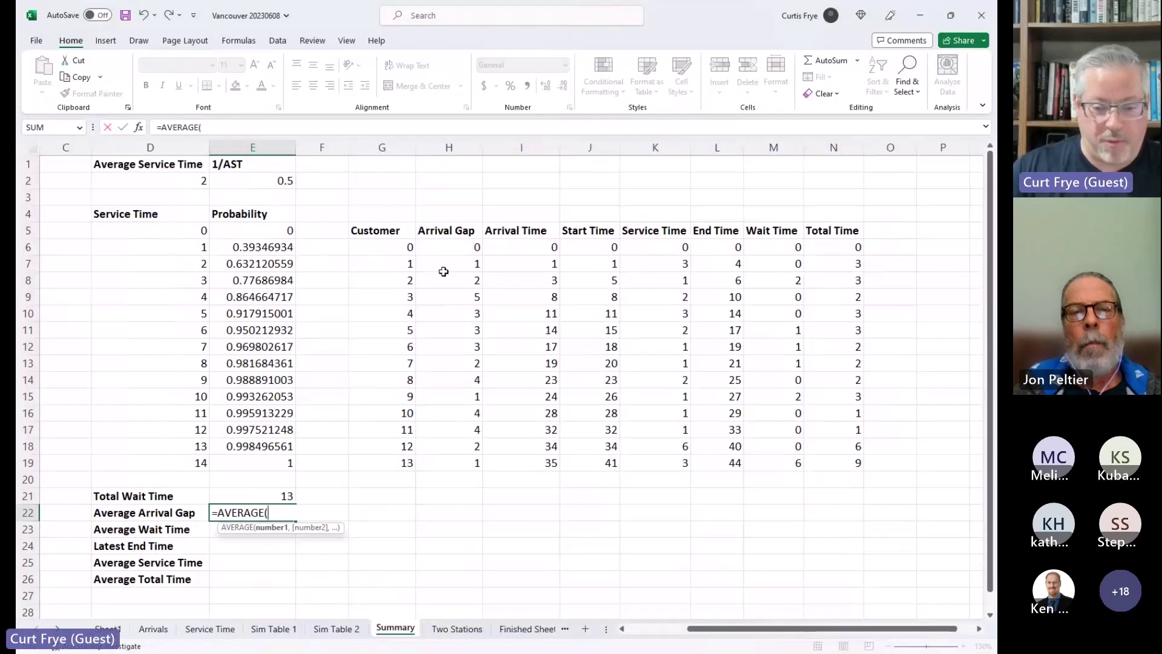
drag(448, 264, 445, 452)
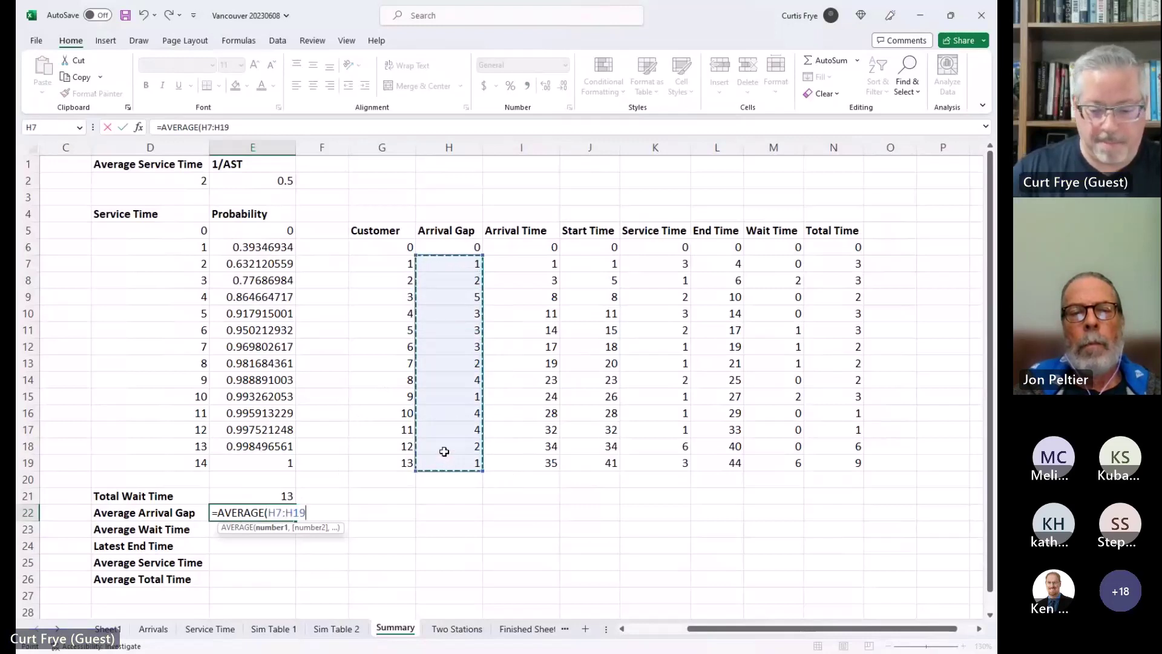
key(Return)
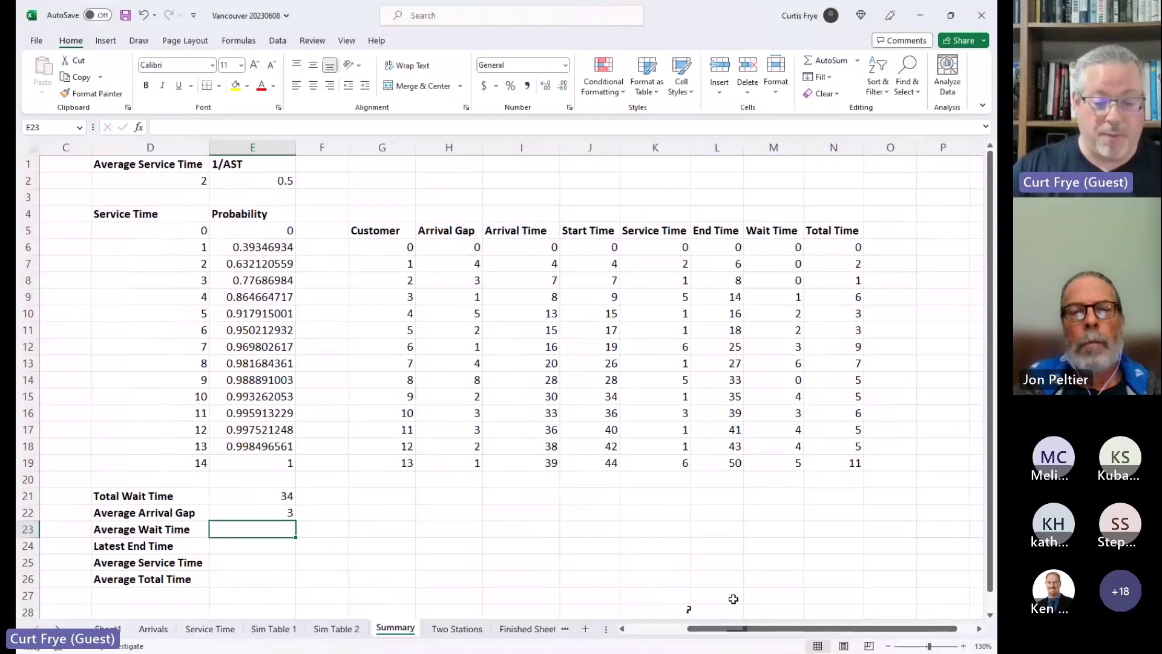
- Recalculate the Summary sheet repeatedly and compare the simulated average arrival gap in E22 with the input average in A2
drag(765, 628, 660, 637)
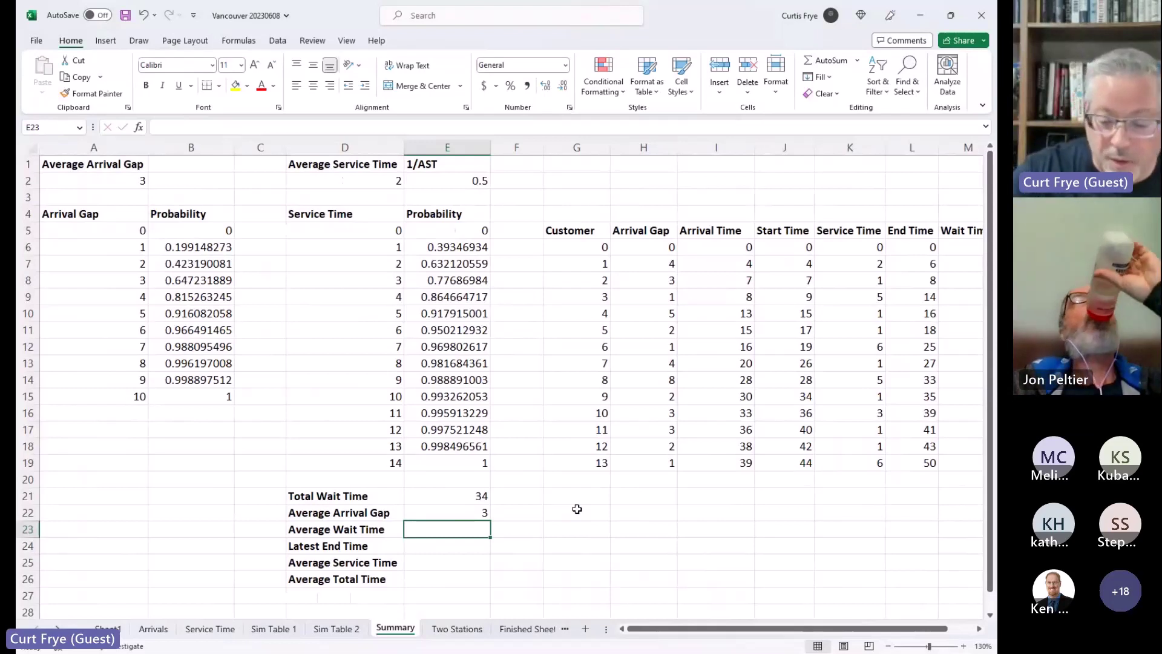
key(F9)
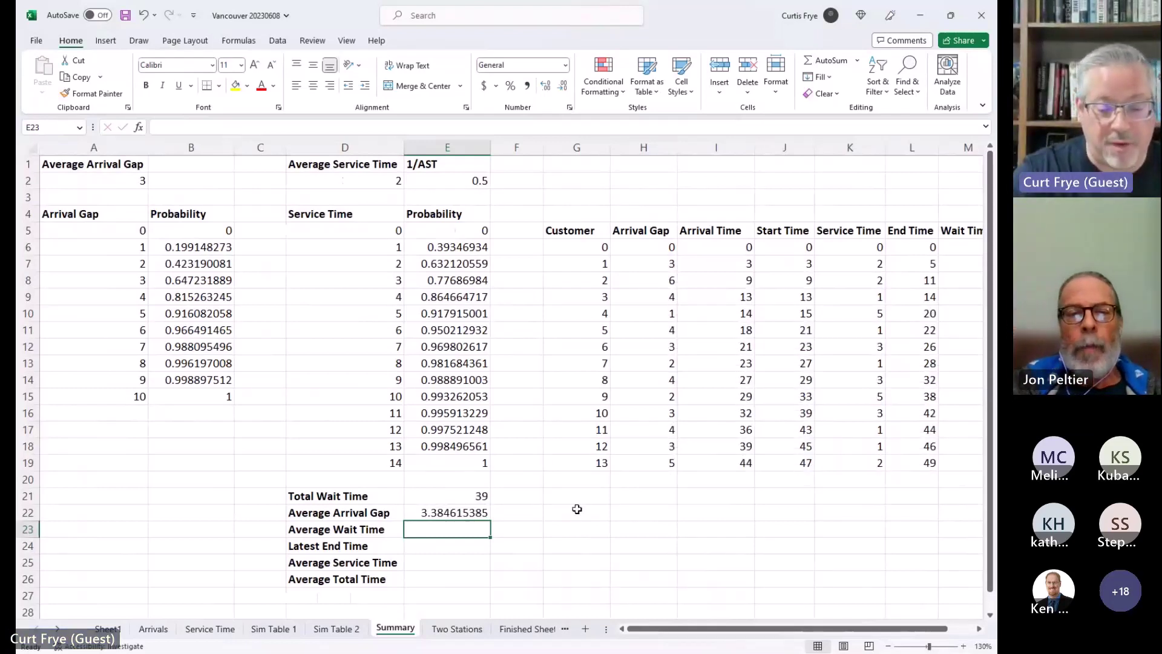
key(F9)
key(F9)
key(F9)
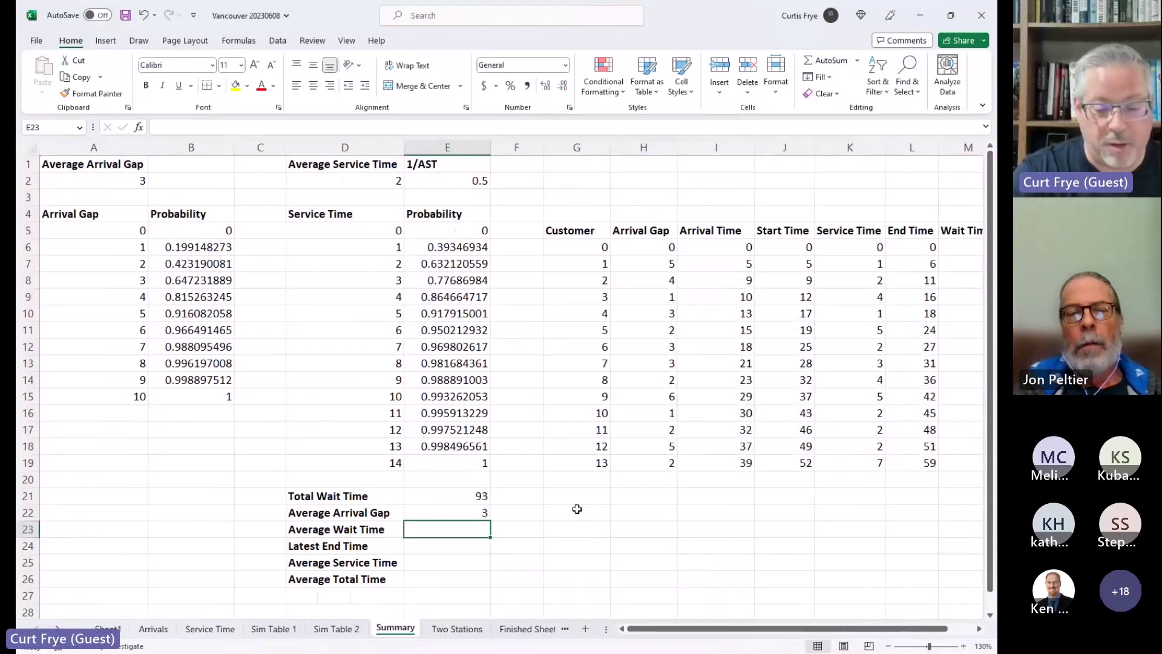
key(F9)
key(F9)
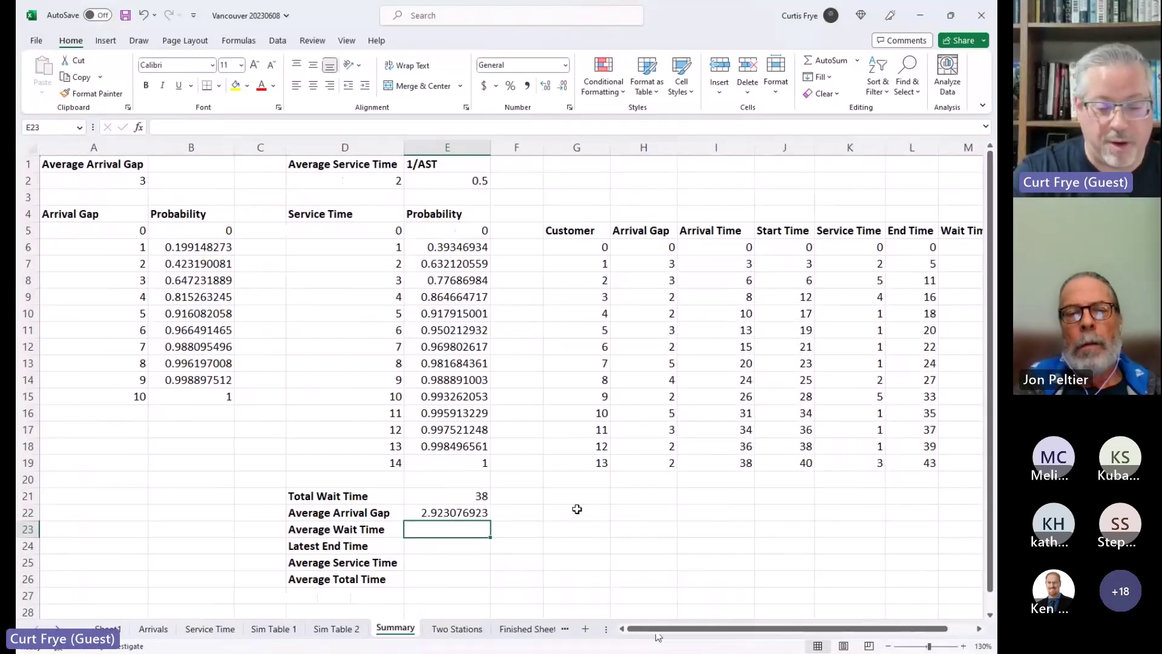
key(F9)
key(F9)
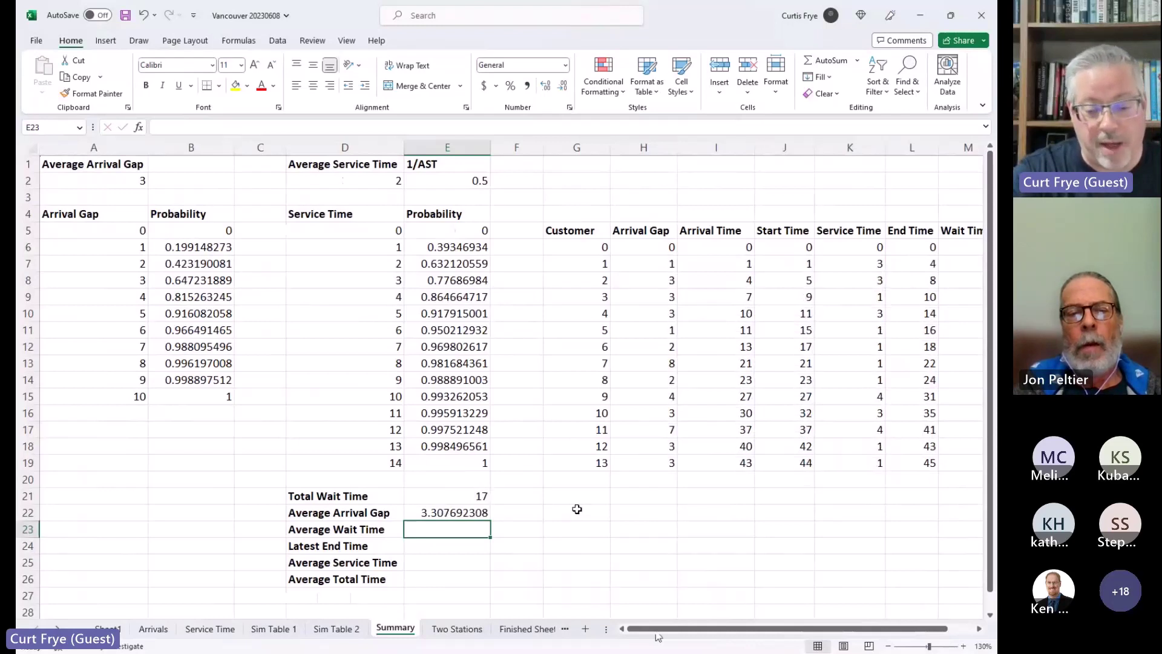
key(F9)
key(F9)
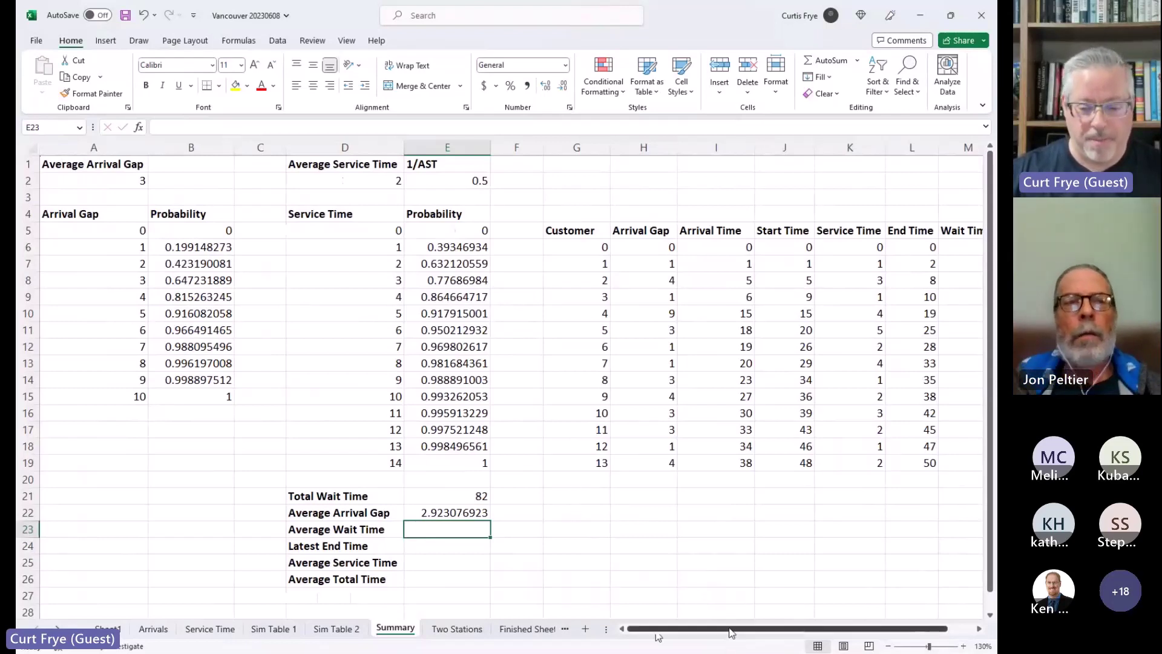
drag(732, 633, 808, 632)
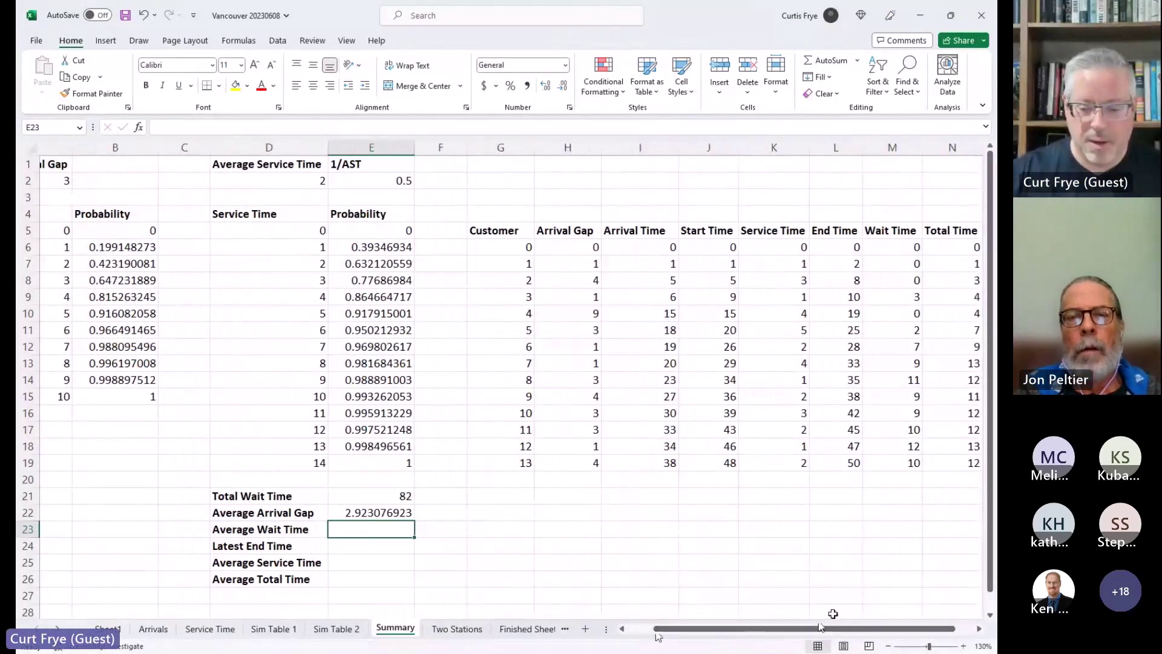
click(979, 630)
click(979, 630)
click(979, 629)
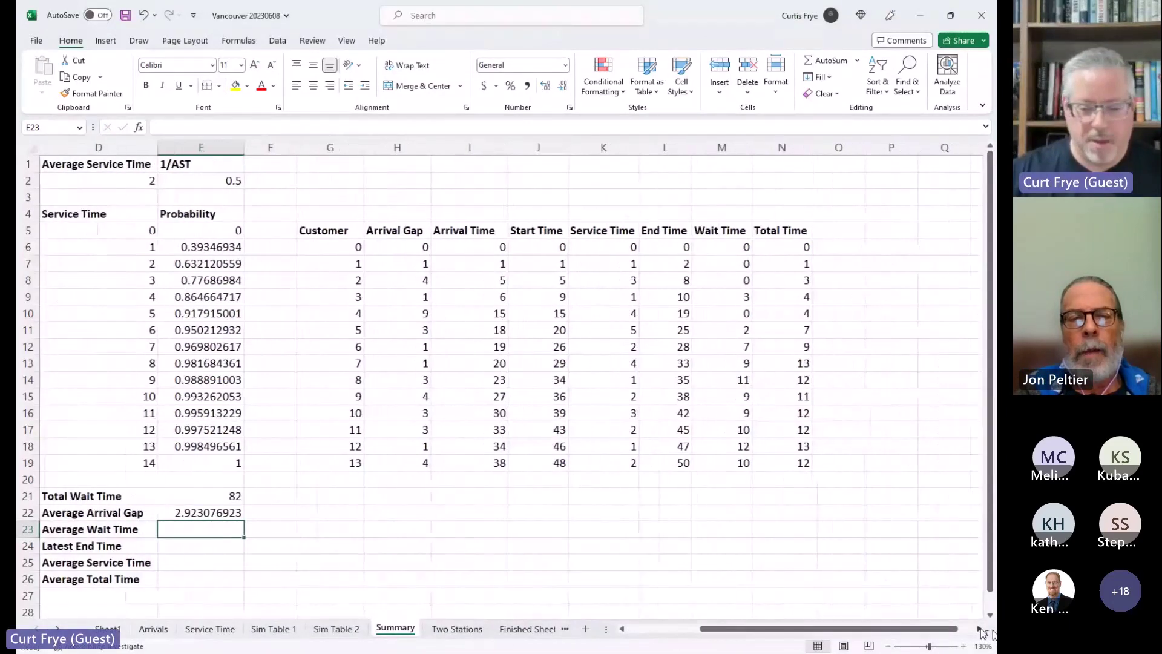
click(623, 629)
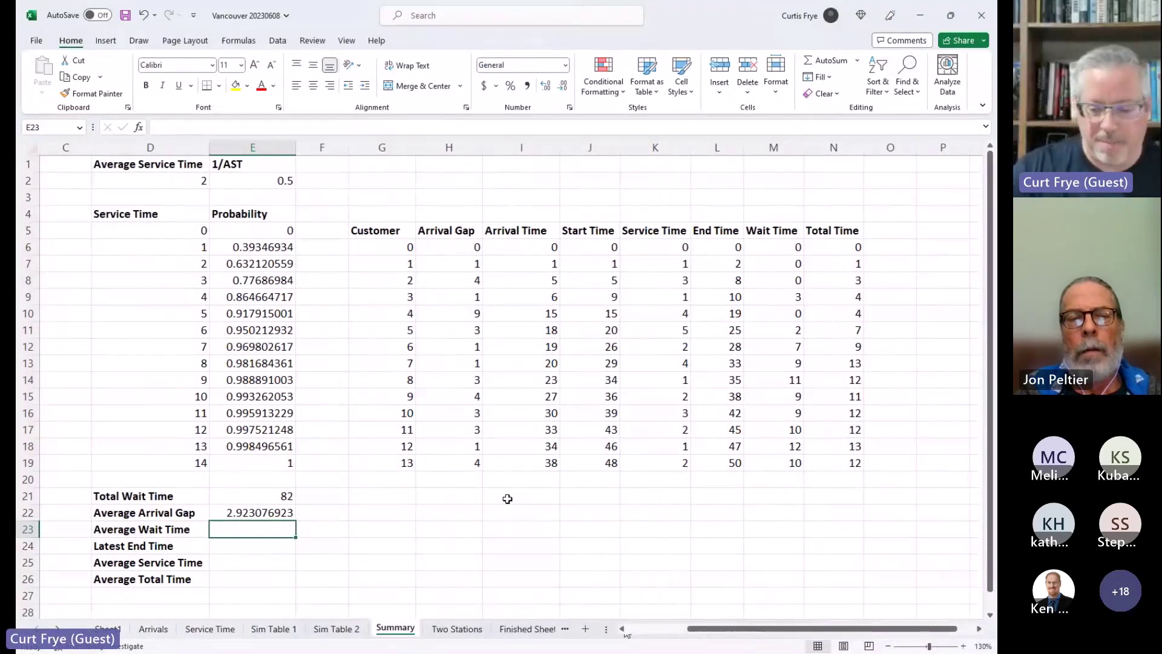
text(=)
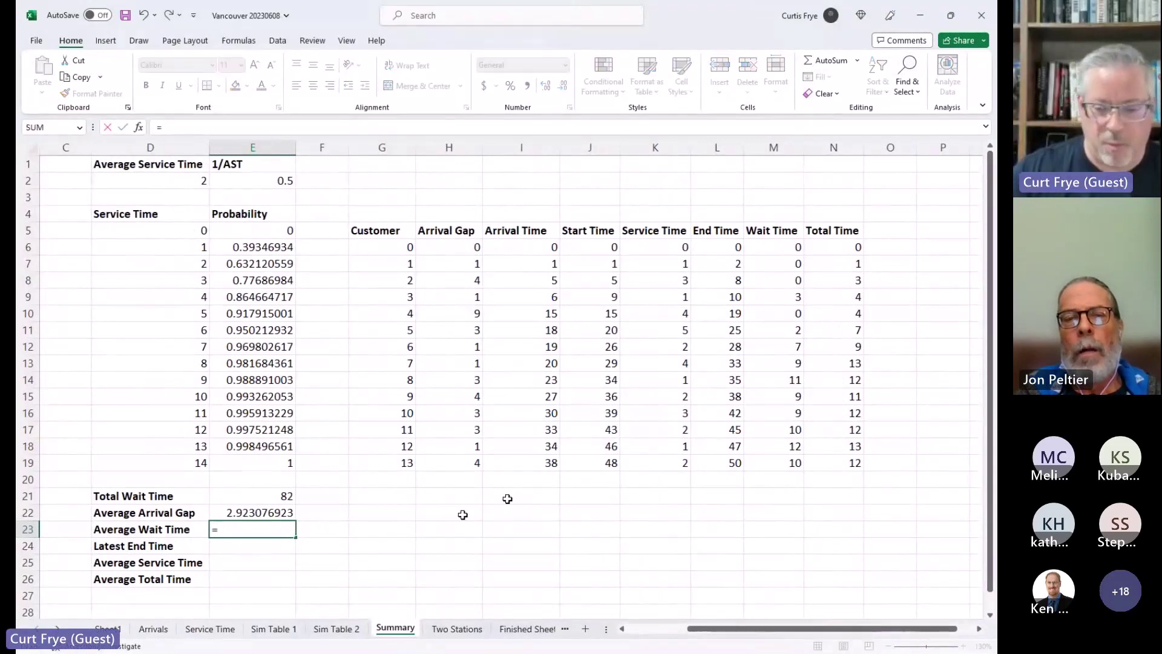
drag(760, 265, 767, 467)
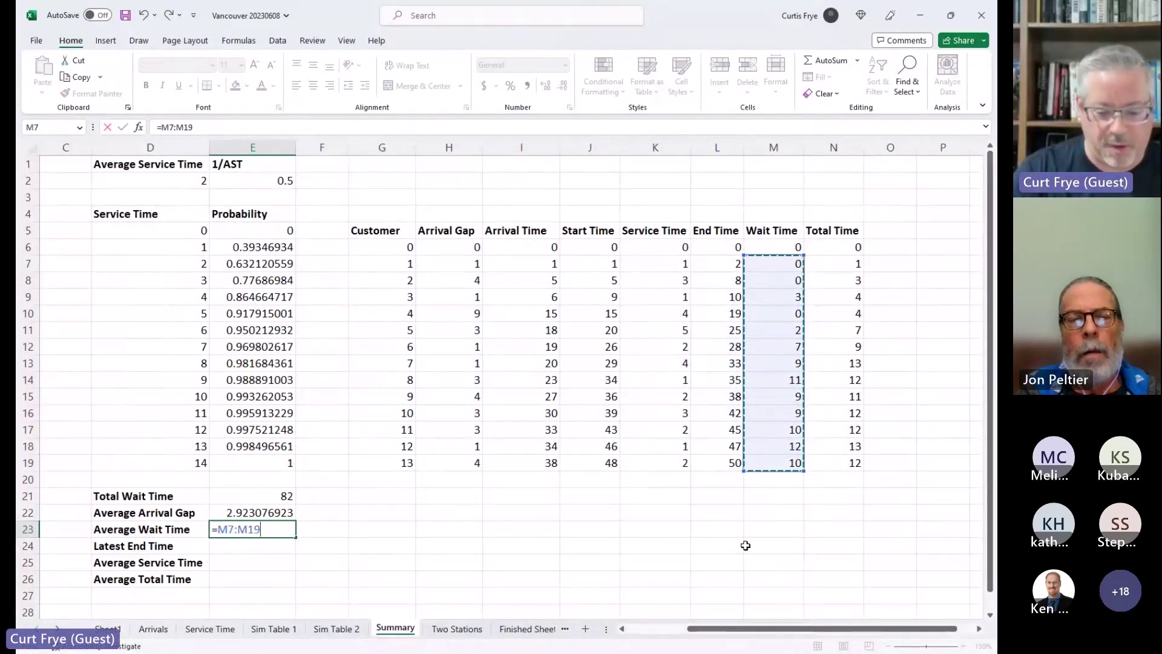
key(BackSpace)
key(BackSpace)
key(BackSpace)
key(BackSpace)
key(BackSpace)
key(BackSpace)
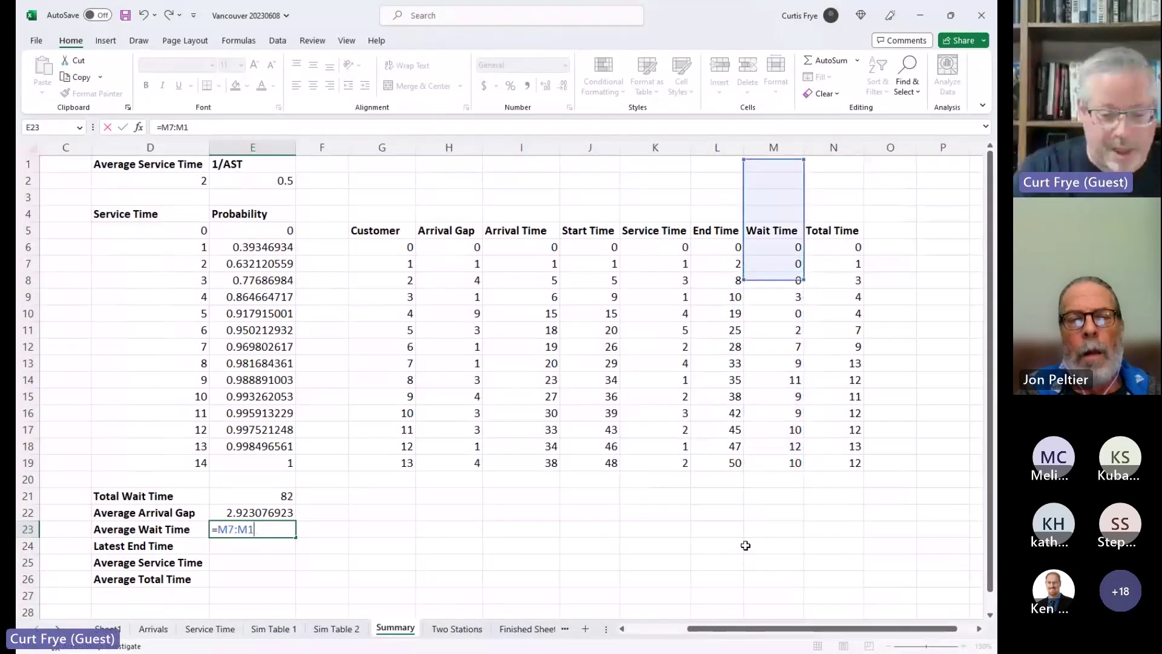
- Enter the average wait time formula =AVERAGE(M7:M19) in E23
key(Down)
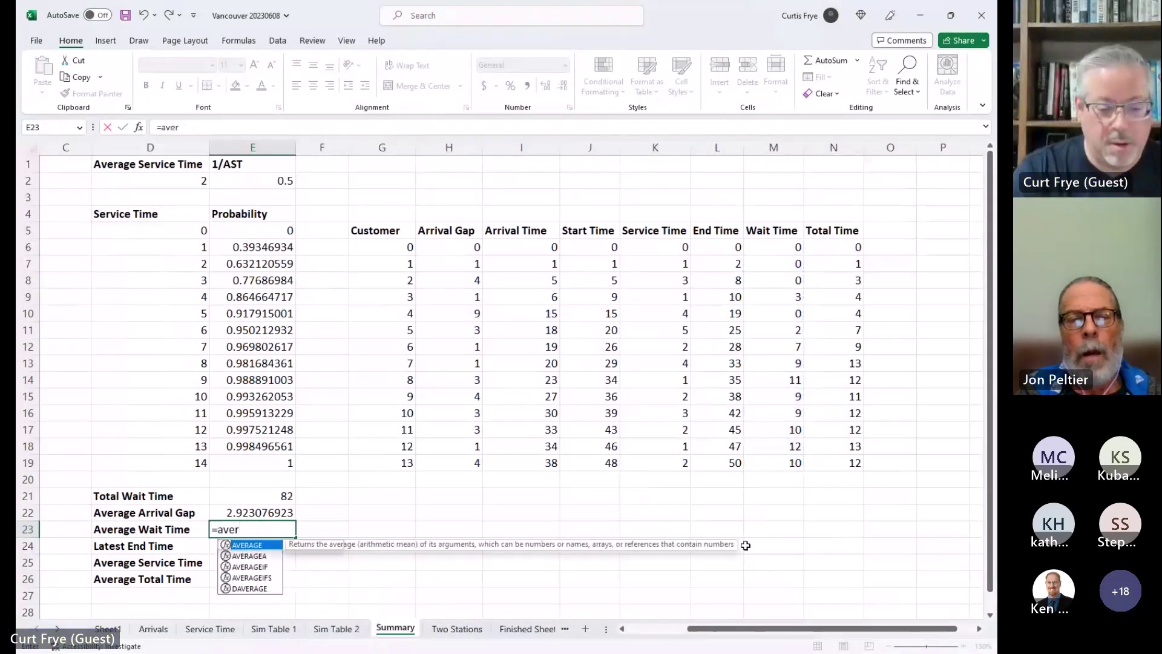
key(Tab)
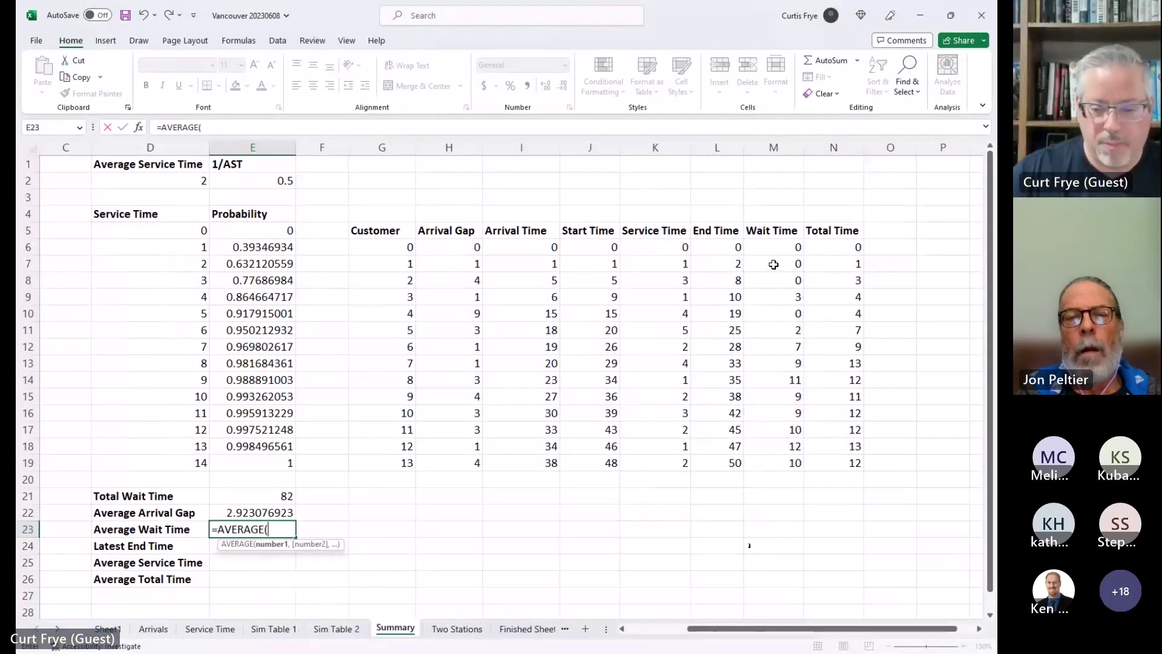
drag(773, 266, 771, 456)
text())
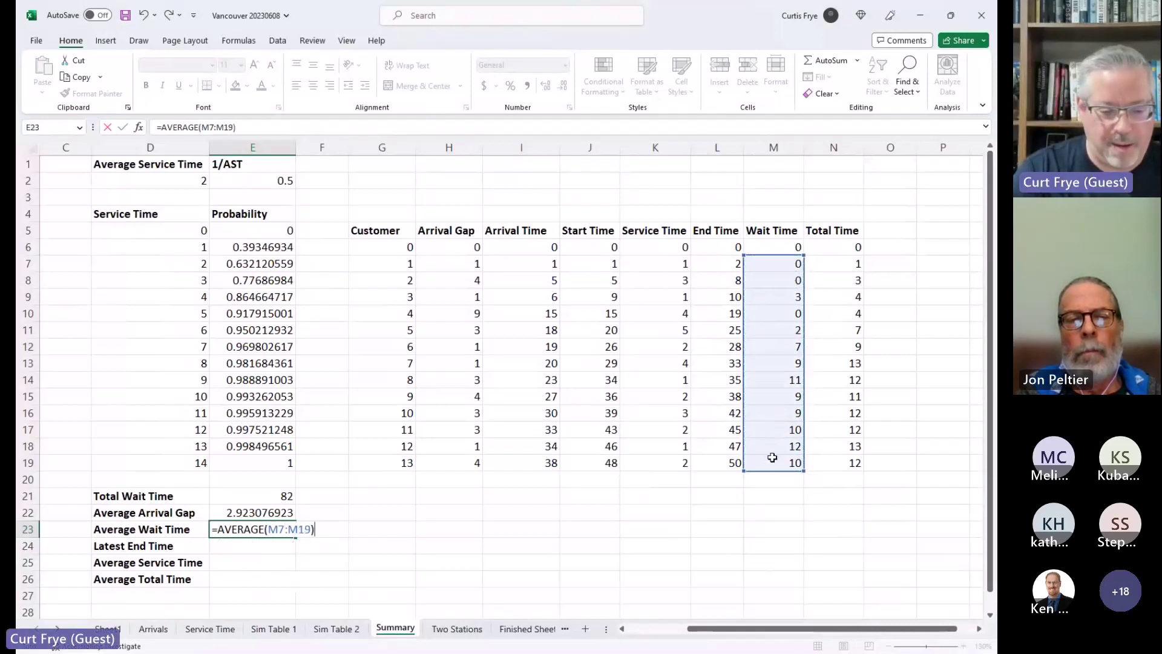
key(Return)
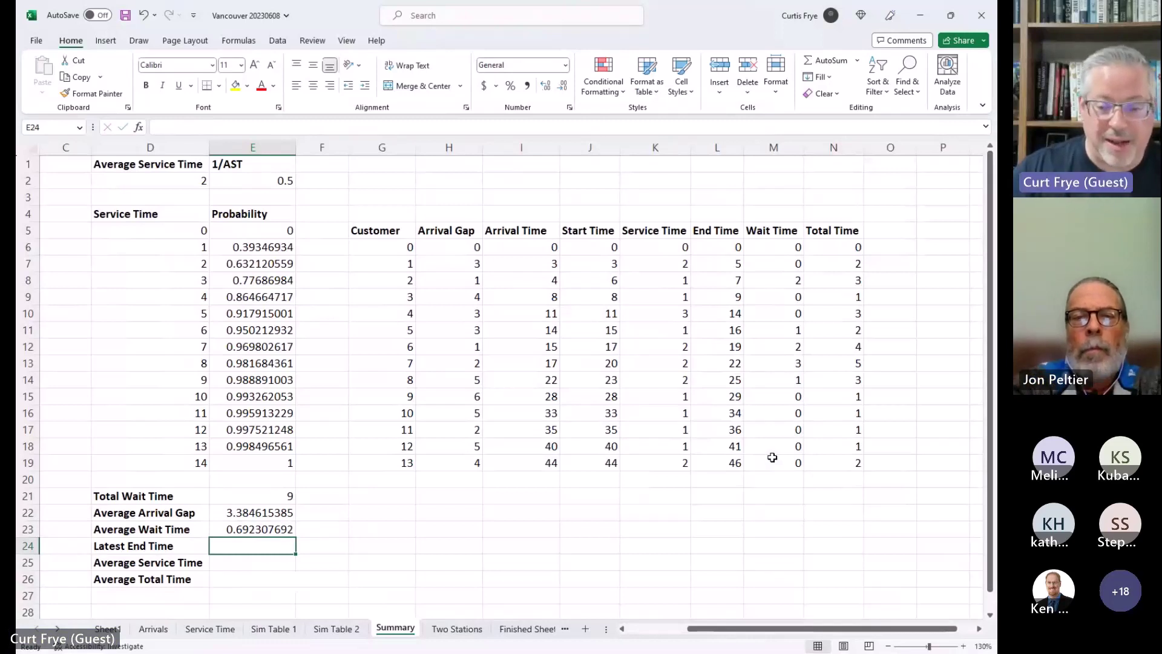
- Enter the latest end time formula =MAX(L7:L19) in E24
text(=)
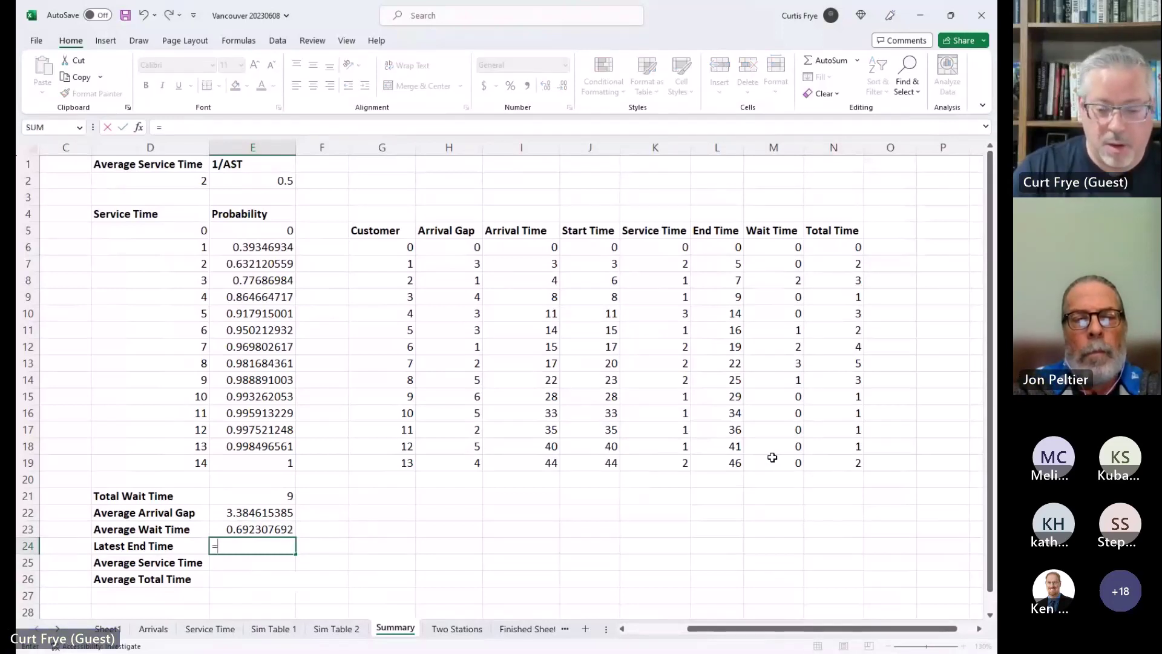
text(max)
key(Tab)
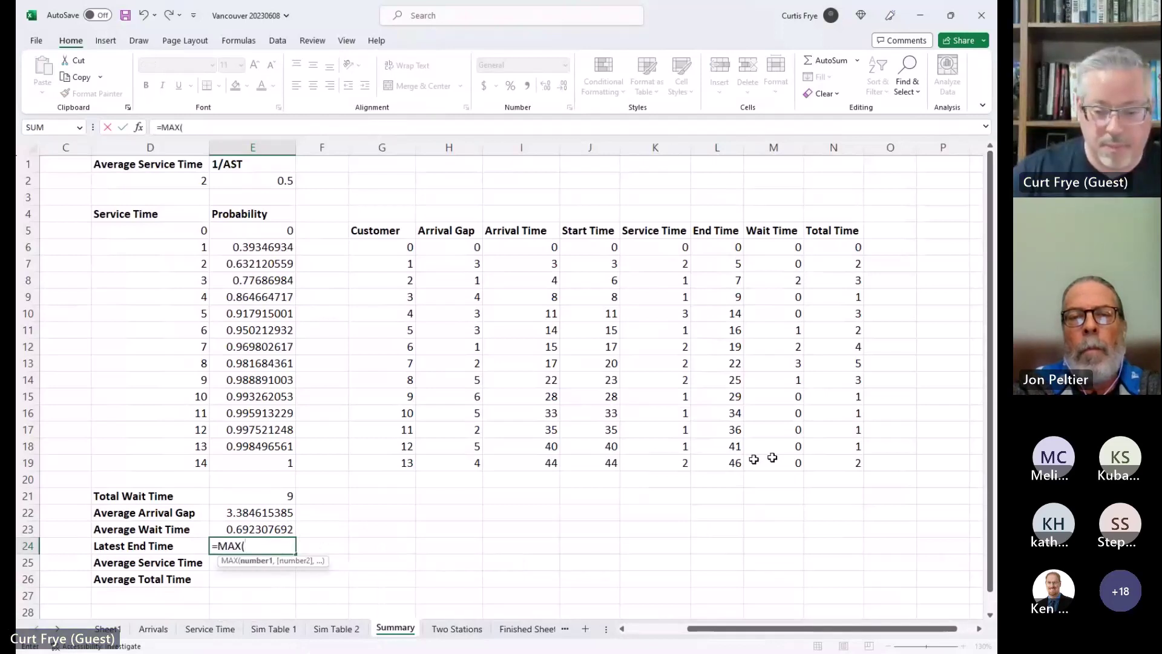
click(735, 464)
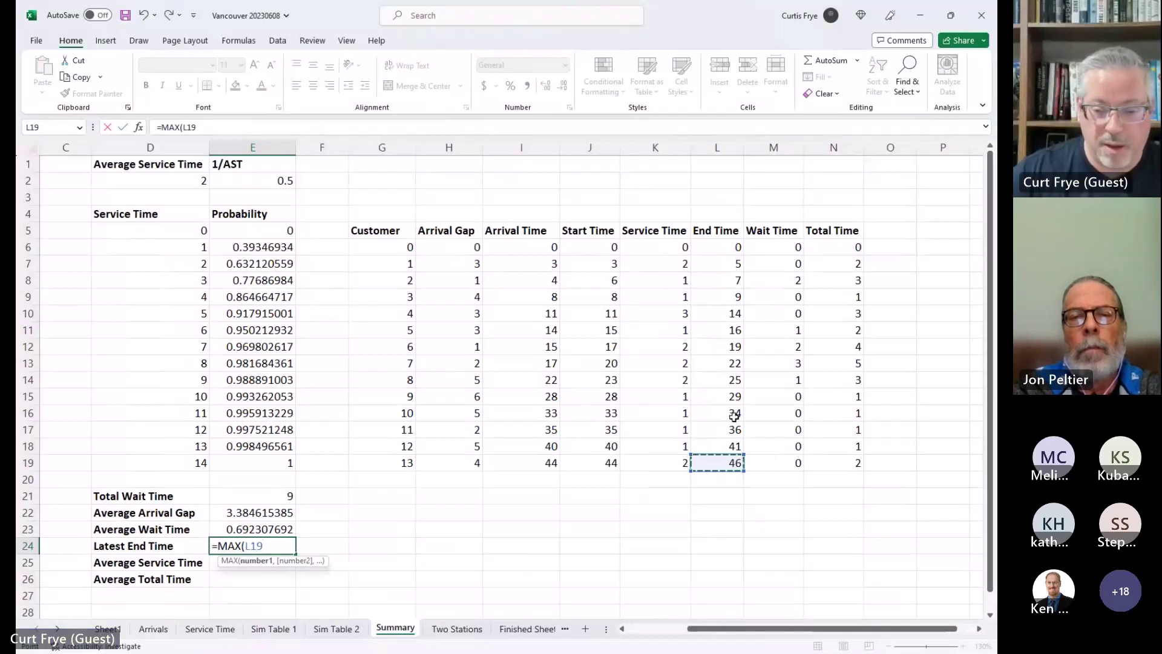
drag(733, 260, 694, 457)
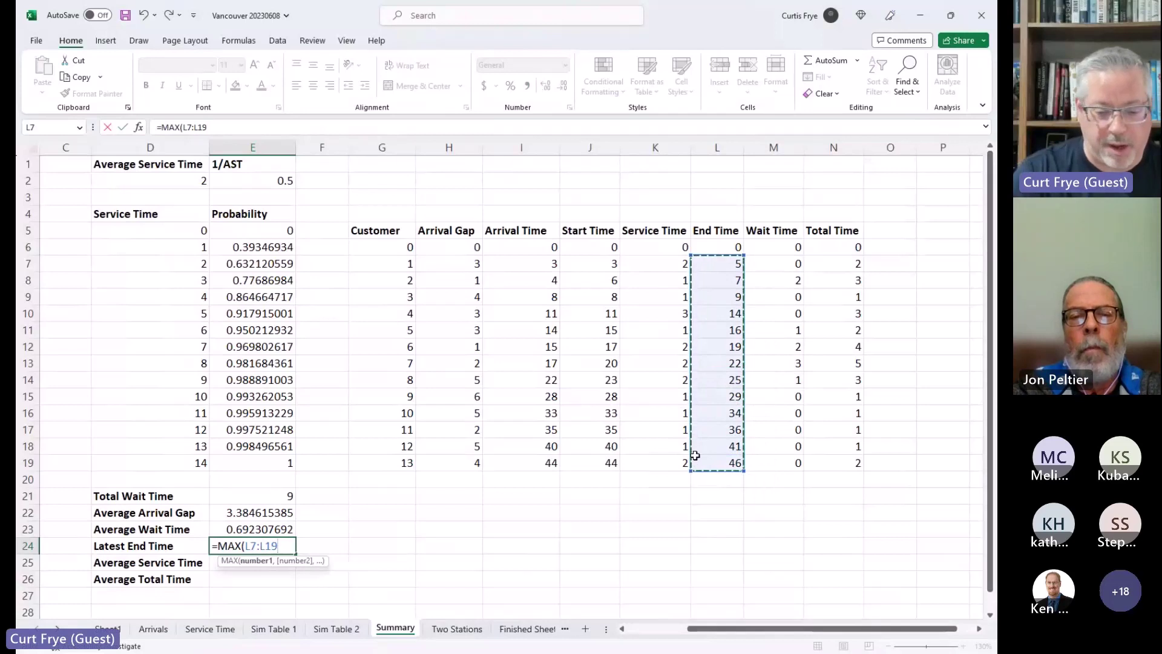
text())
key(Return)
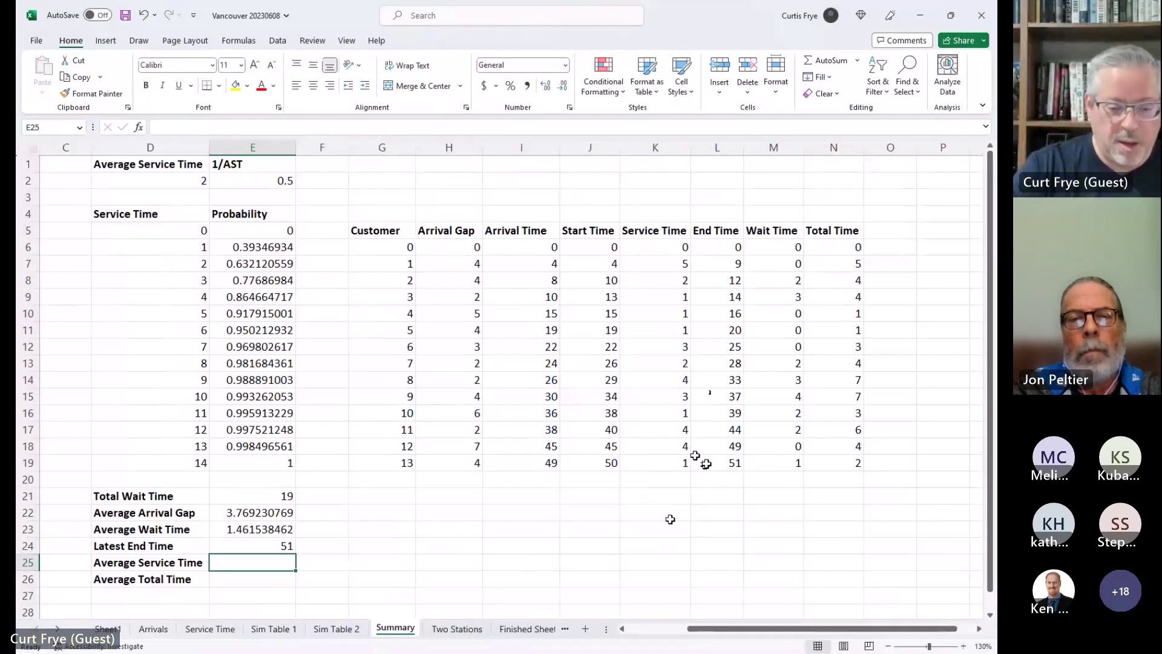
- Enter the average service time formula =AVERAGE(K7:K19) in E25
text(=aver)
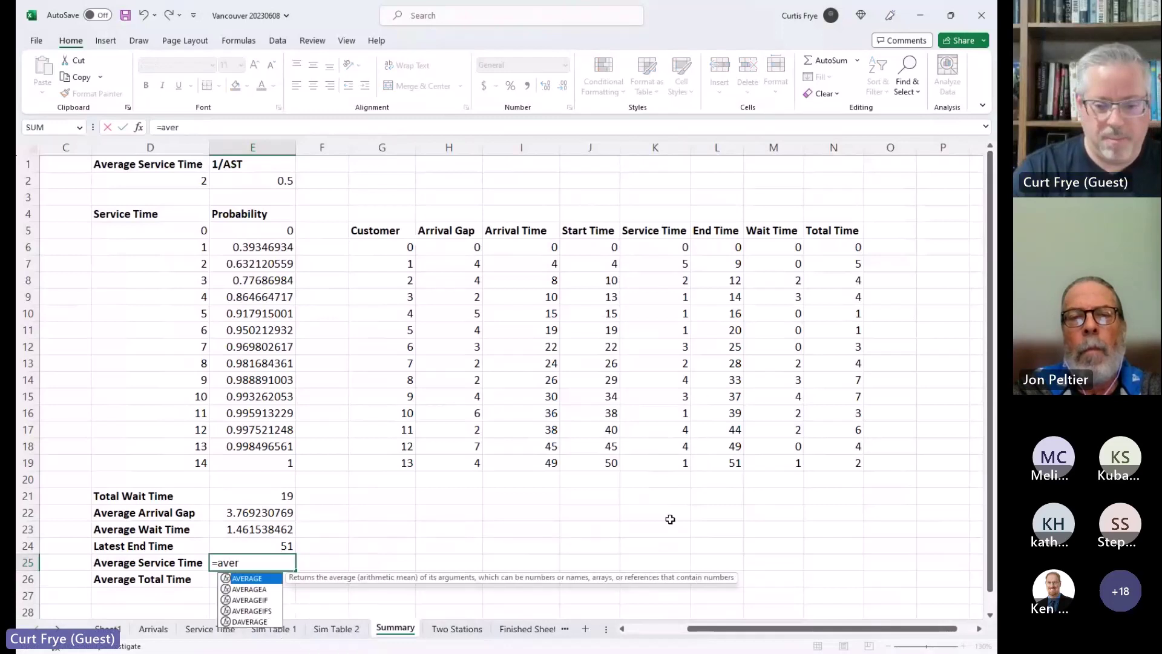
key(Tab)
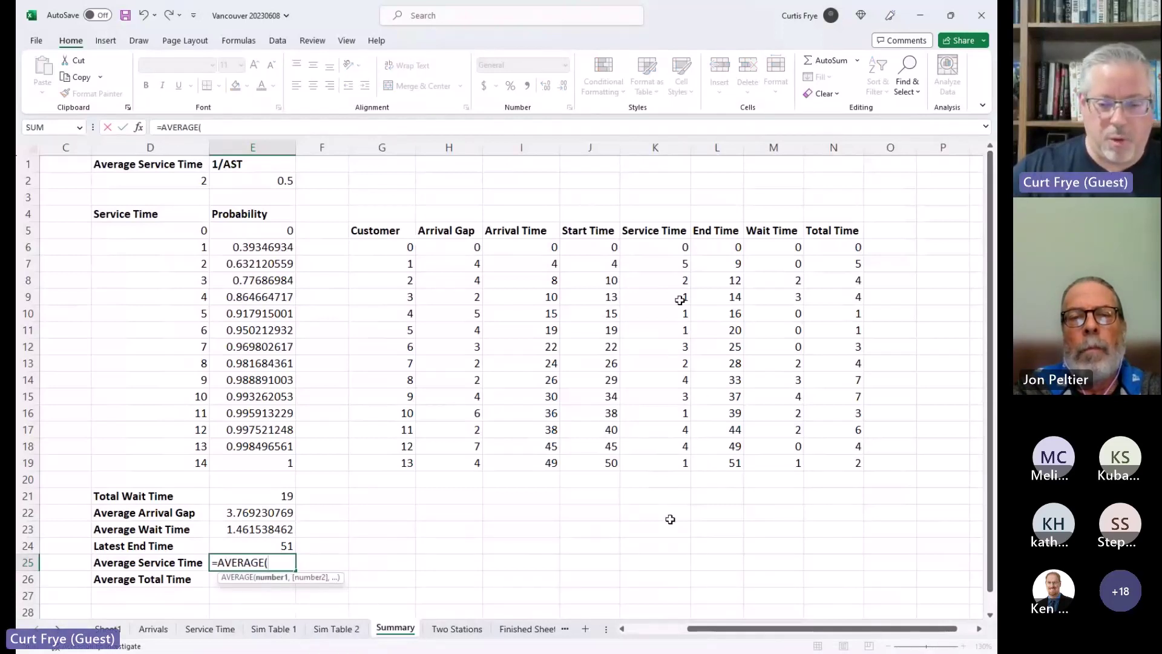
drag(670, 263, 650, 459)
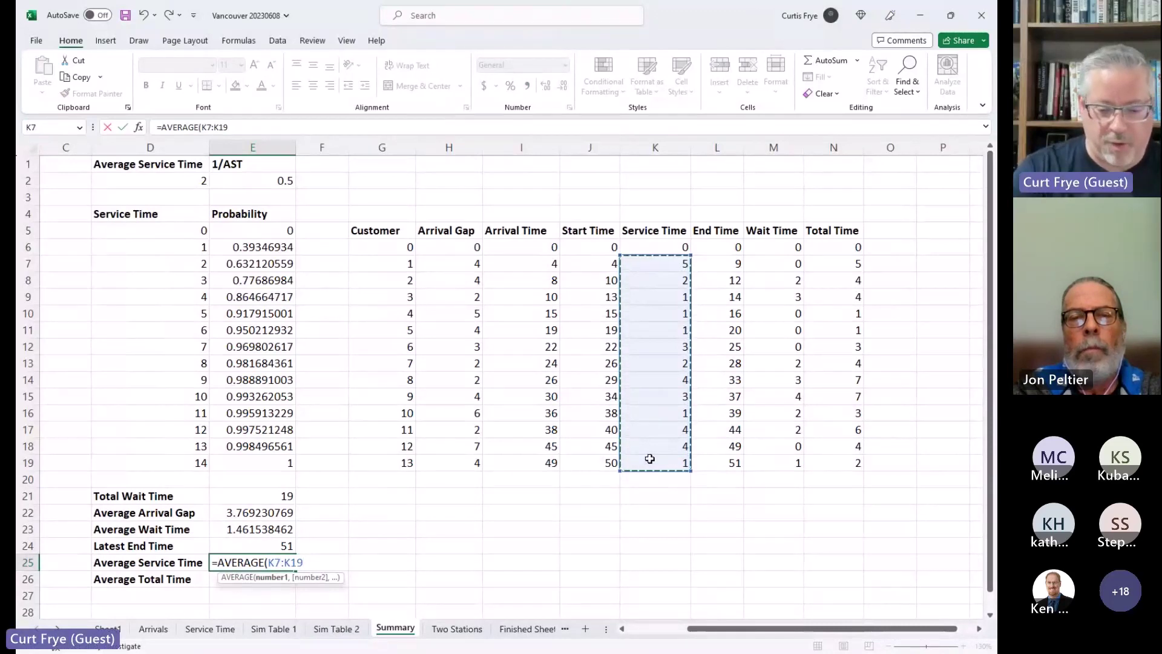
text())
key(Return)
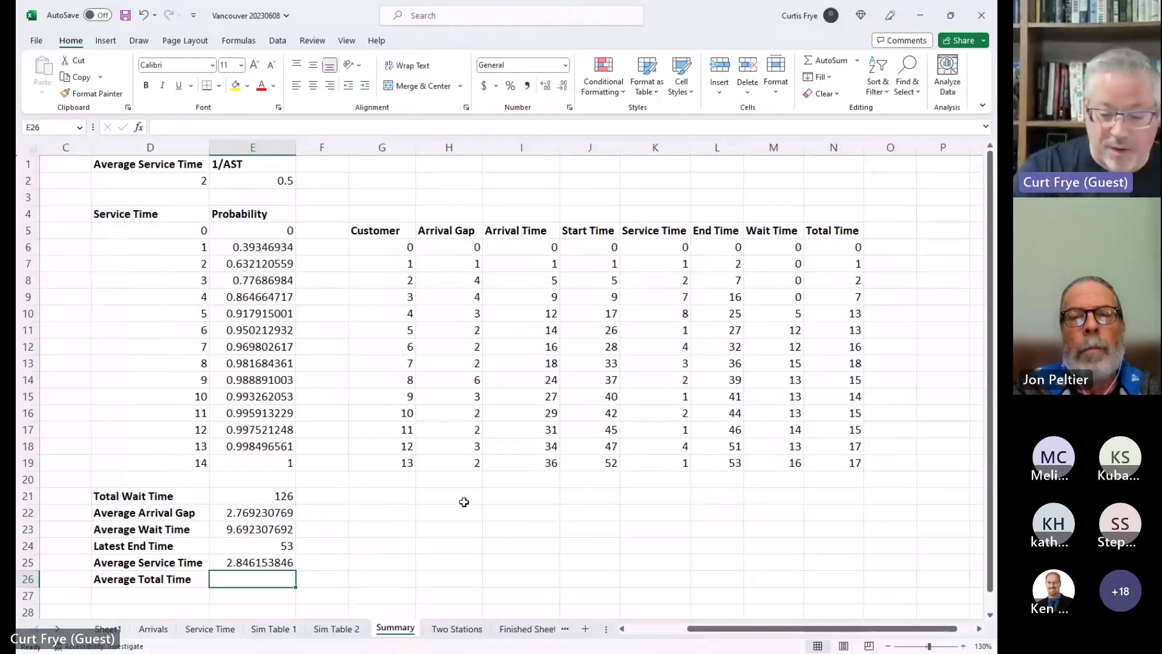
- Recalculate the Summary sheet repeatedly and examine how the wait, end and service time results in E21:E25 vary between simulation runs
key(F9)
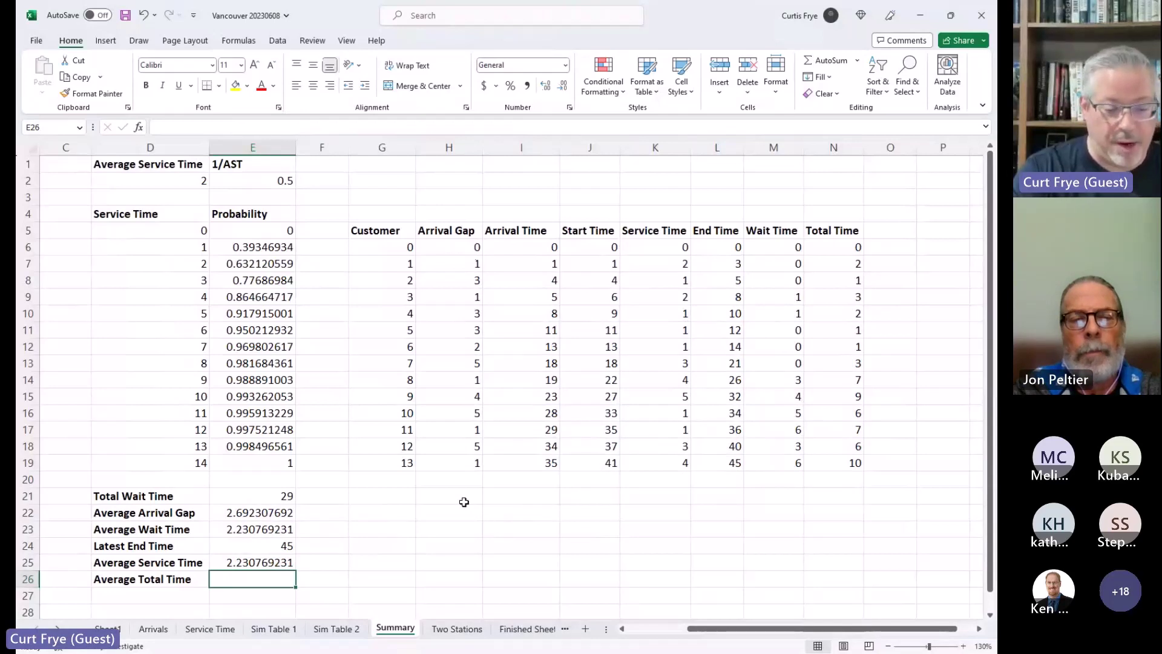
key(F9)
key(F9)
key(F9)
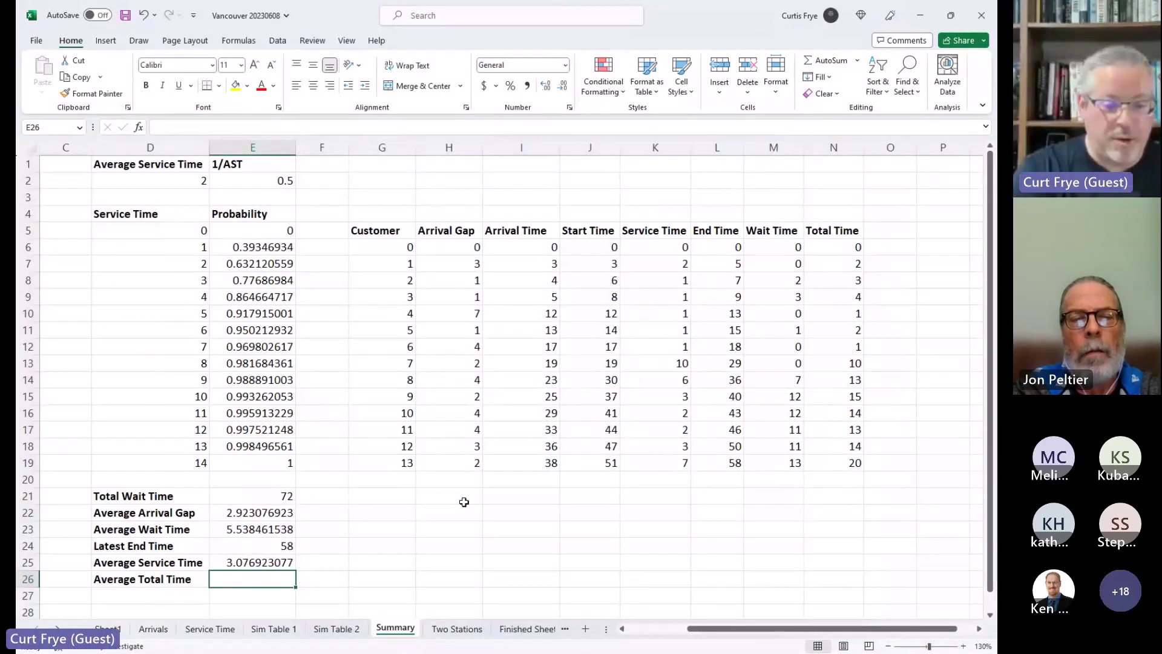
key(F9)
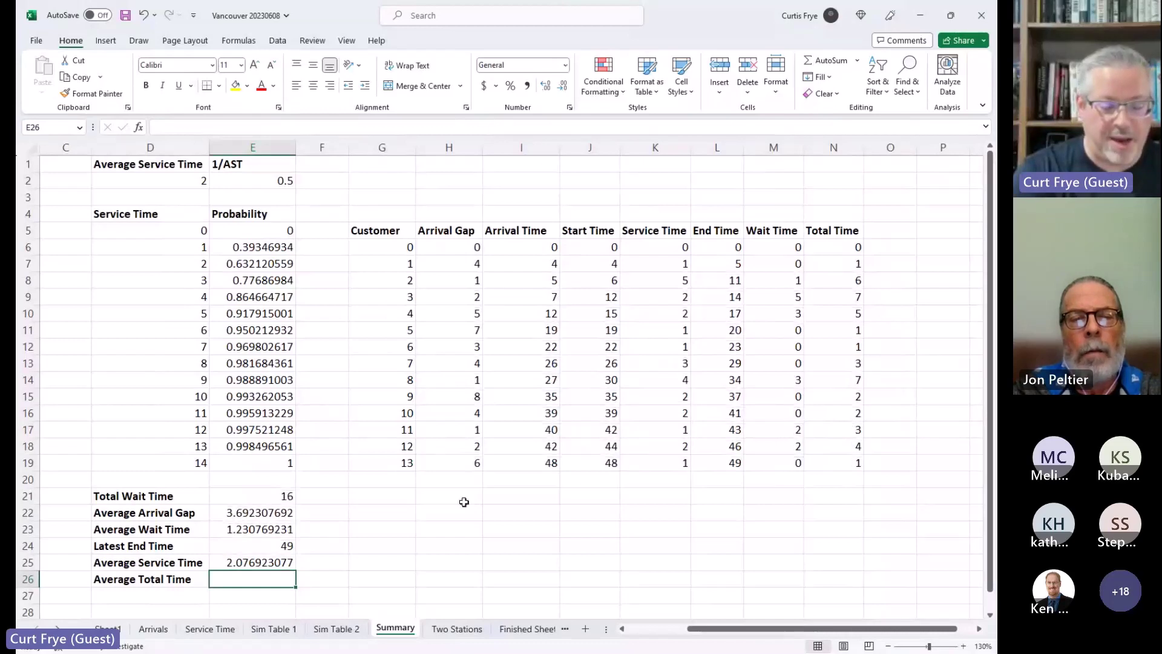
key(F9)
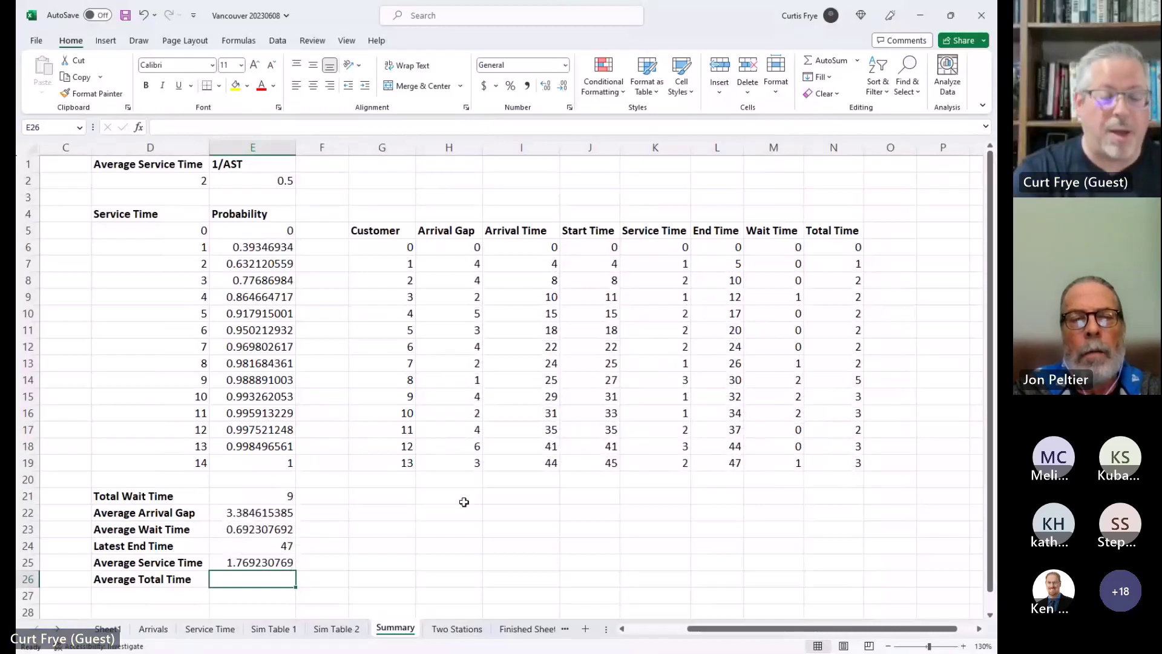
key(F9)
key(F9)
key(F9)
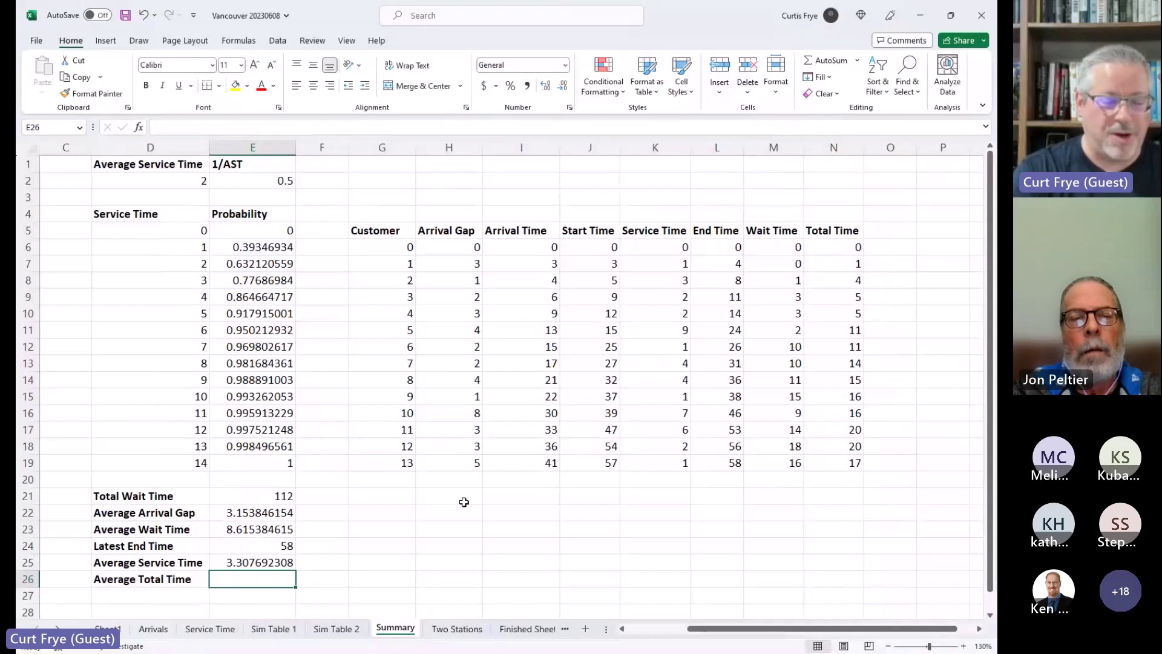
key(F9)
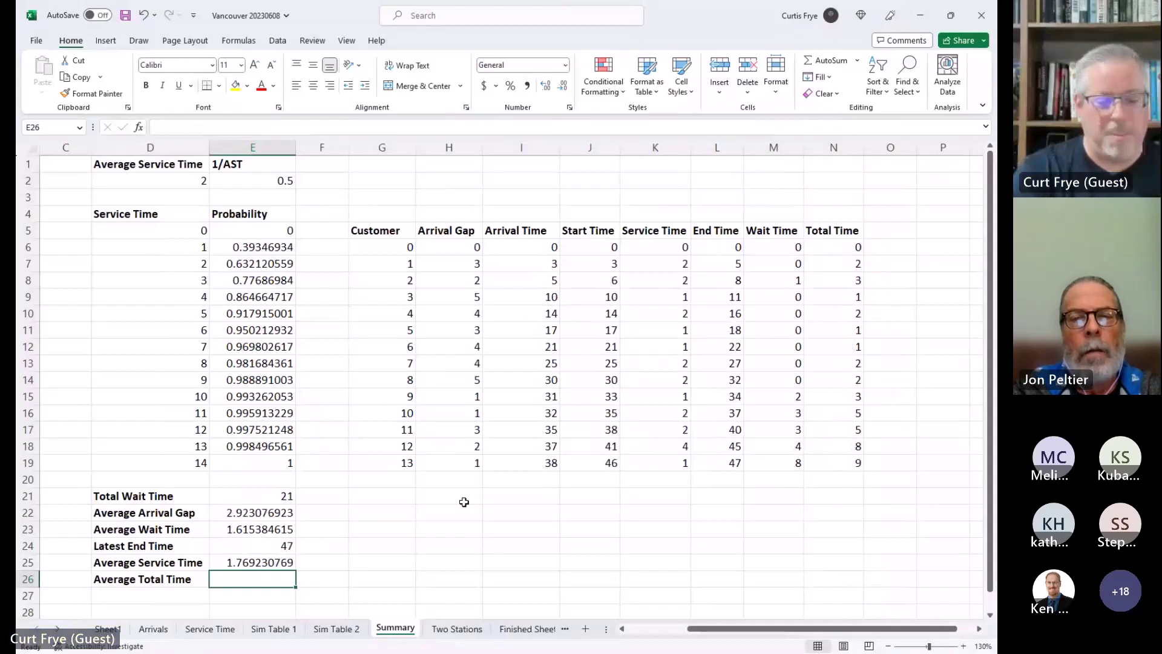
key(F9)
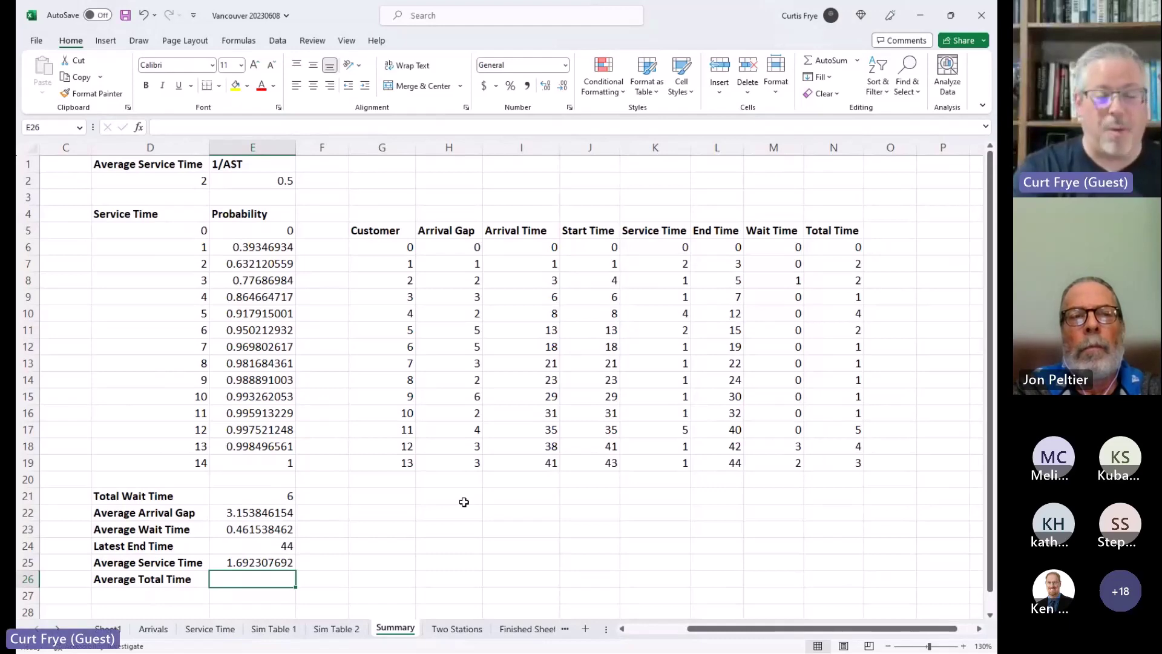
key(F9)
key(F9)
key(F9)
key(F9)
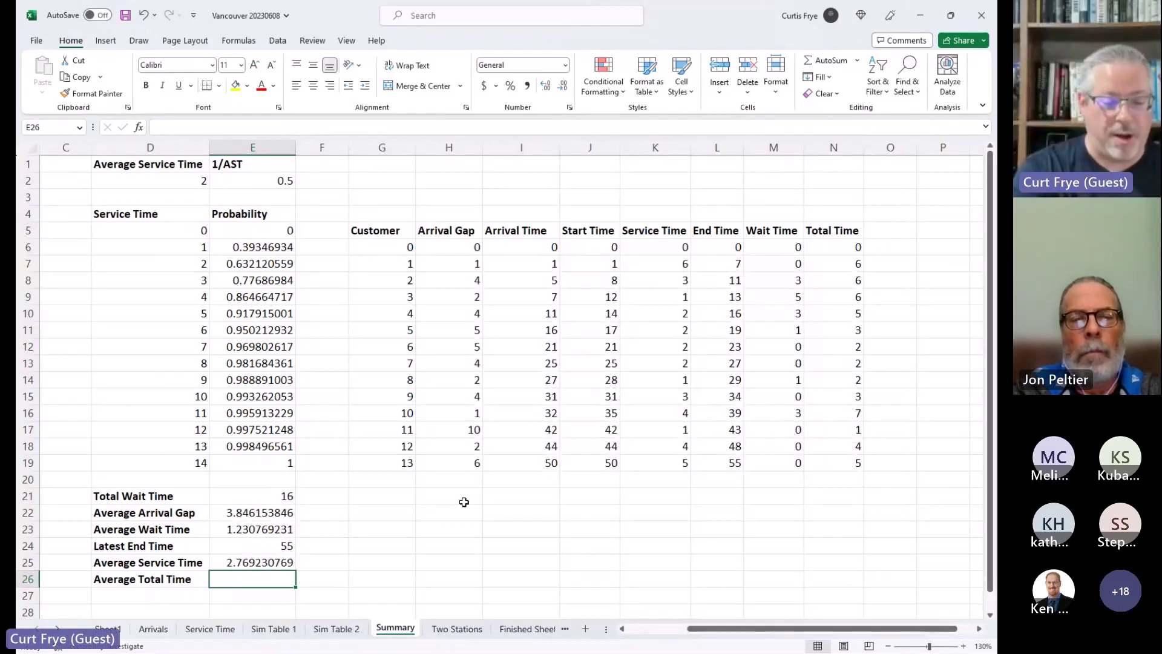
key(F9)
key(F9)
key(F9)
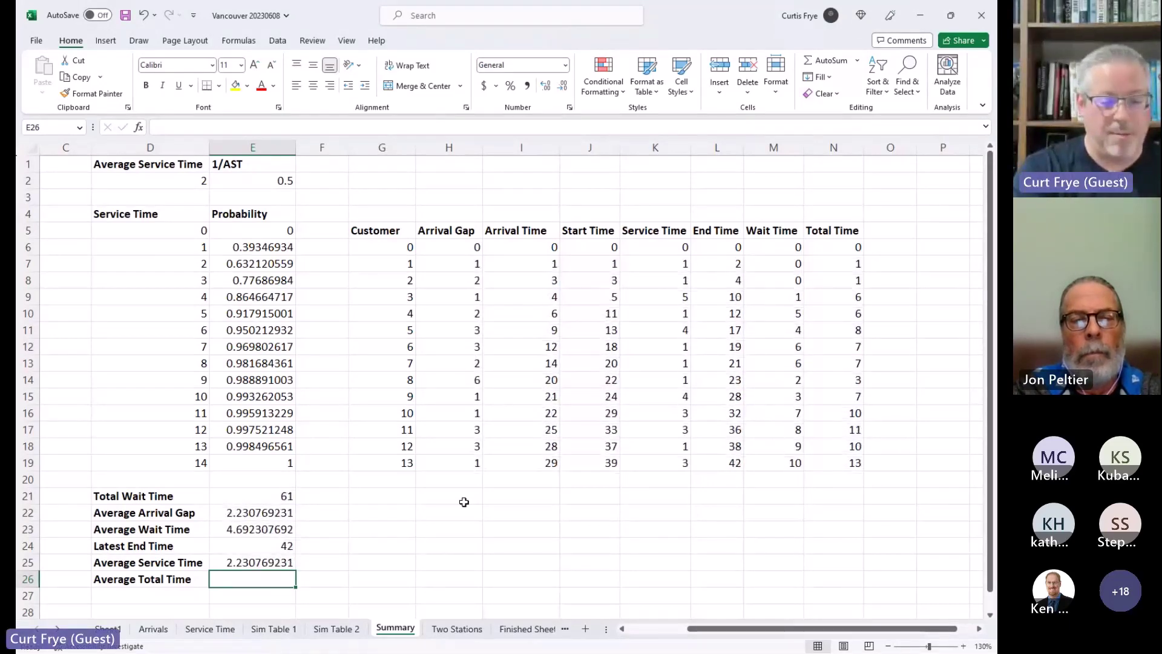
key(F9)
key(F9)
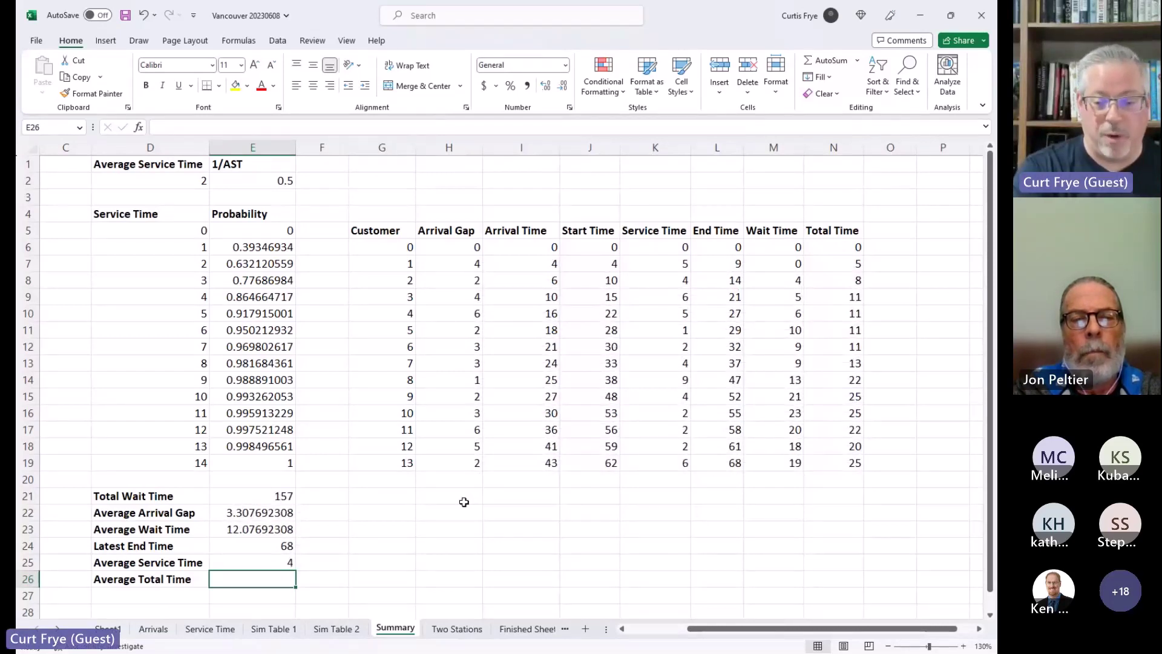
key(F9)
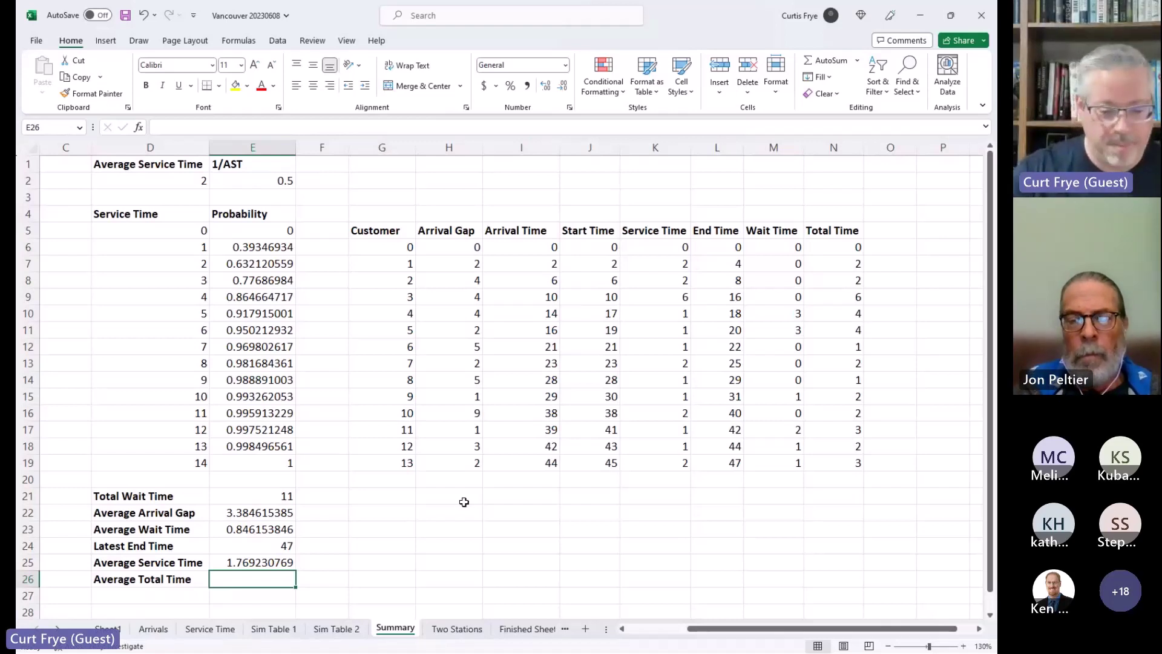
- Enter the average total time formula =AVERAGE(N7:N19) in E26
text(=)
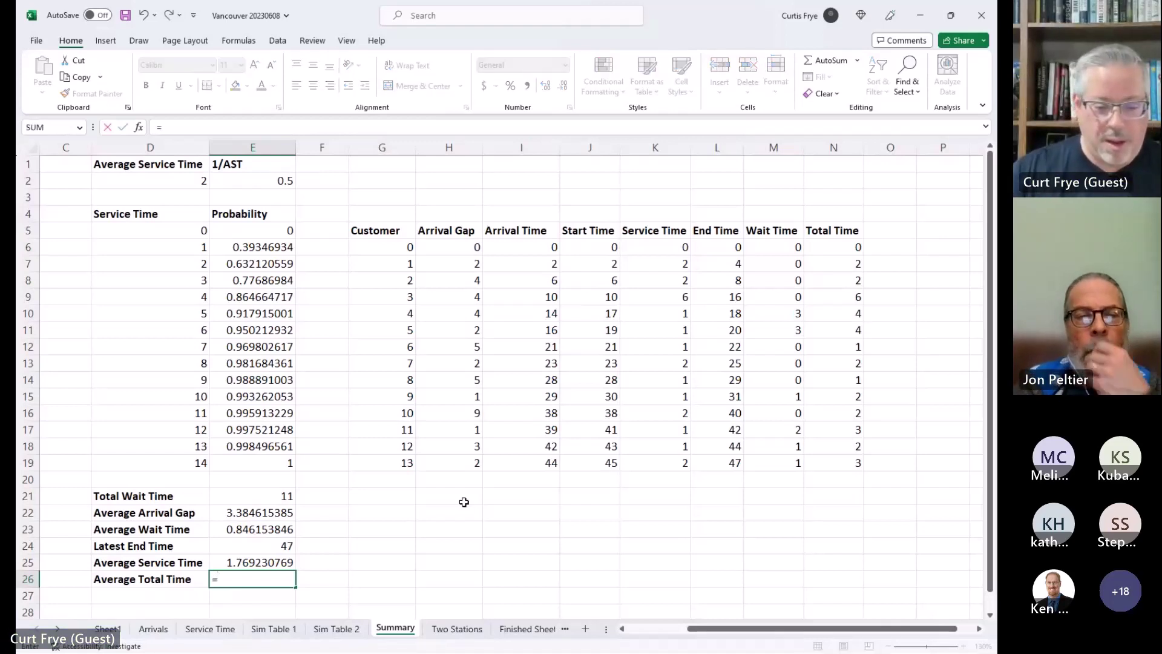
text(a)
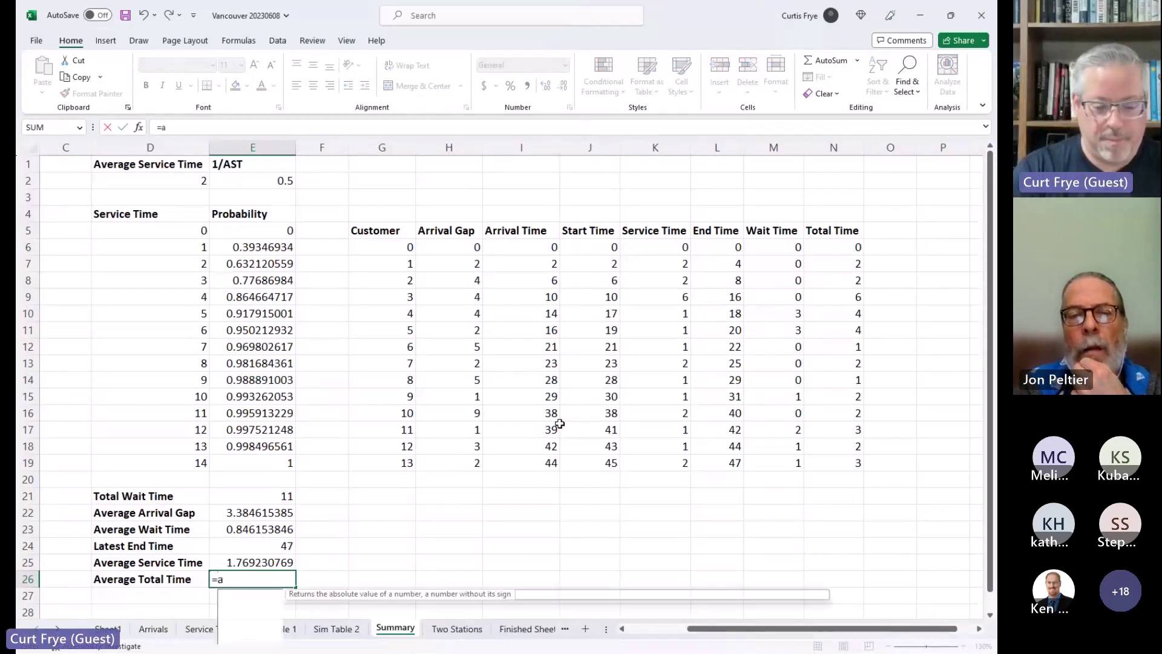
text(v)
key(Tab)
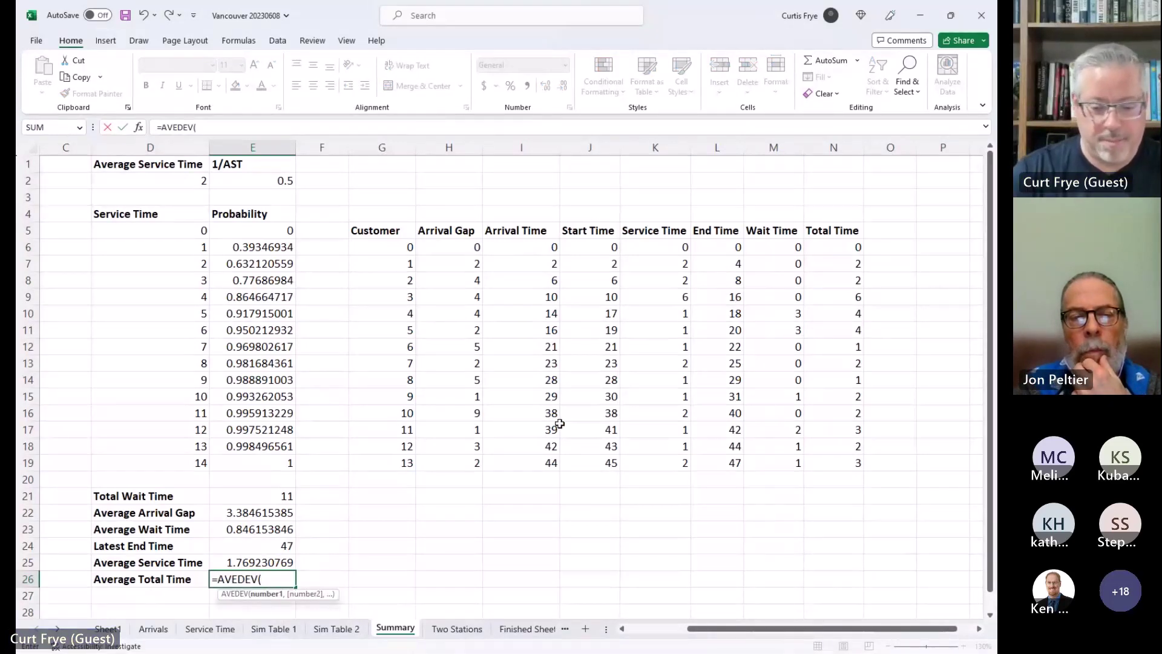
key(BackSpace)
key(BackSpace)
key(BackSpace)
key(BackSpace)
text(r)
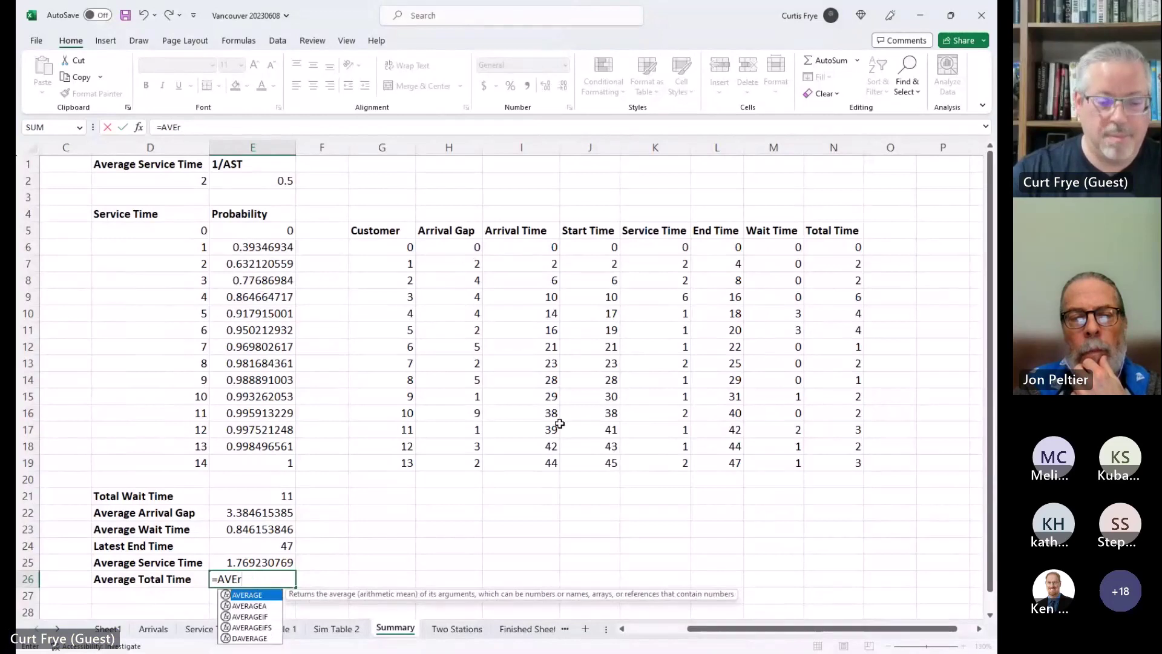
key(Tab)
drag(820, 263, 821, 457)
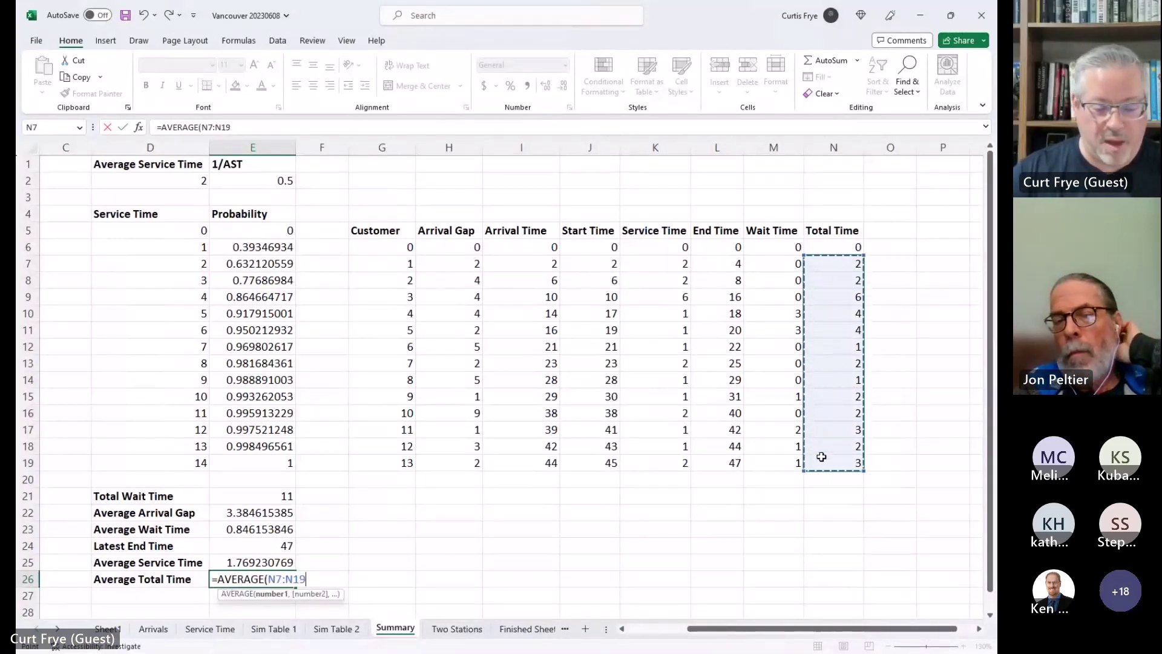
key(Tab)
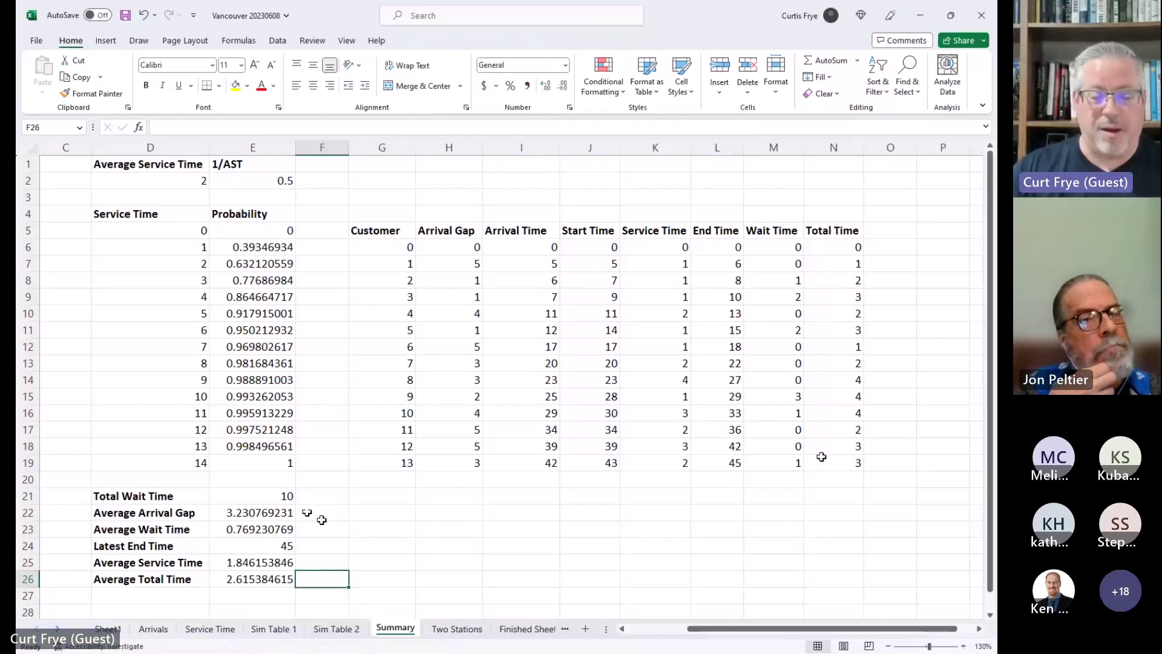
- Compare the Two Stations and Finished Sheet worksheets, then examine the Average Service Time 2 inputs and Service Time 2 probability table on Two Stations
click(457, 628)
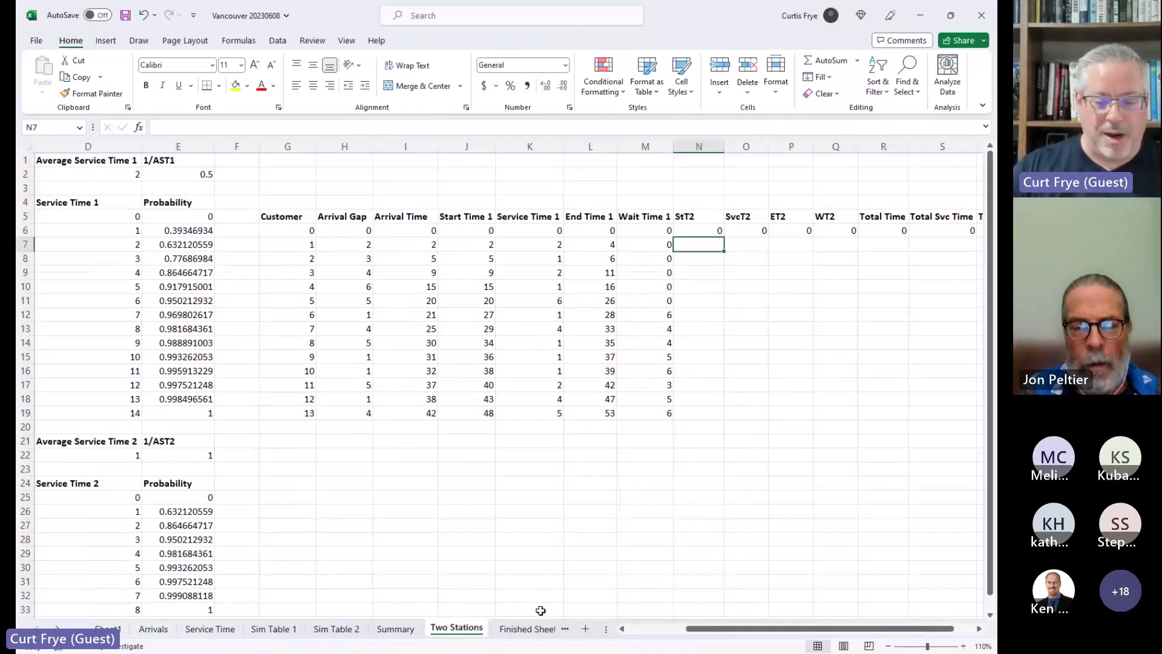
click(540, 629)
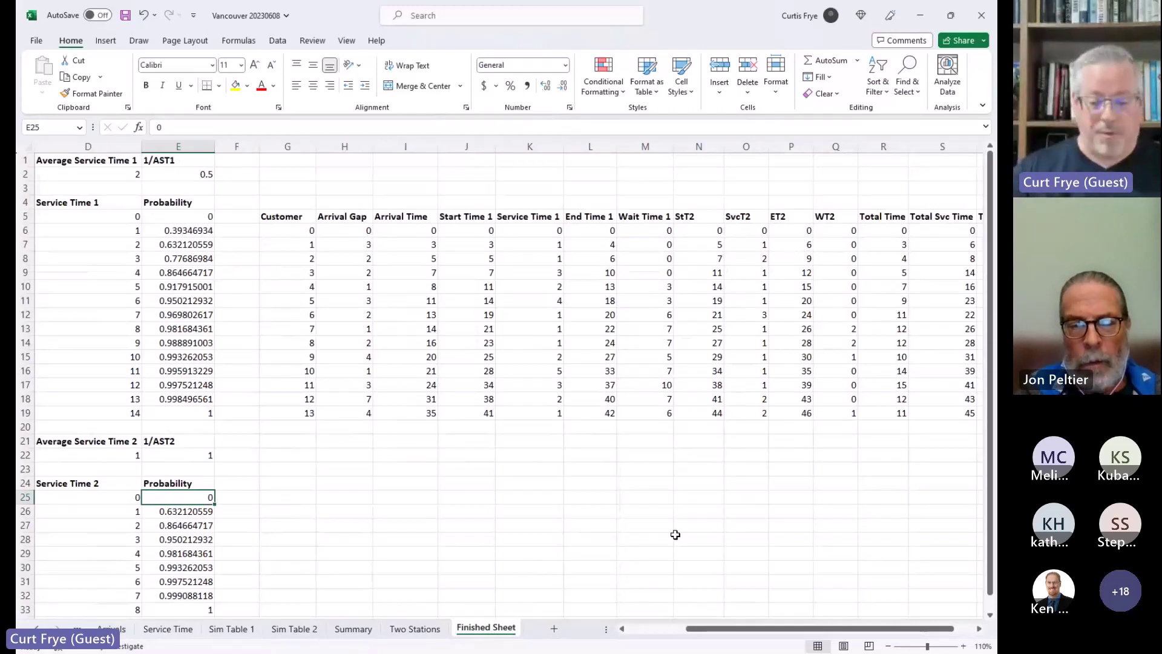
click(425, 631)
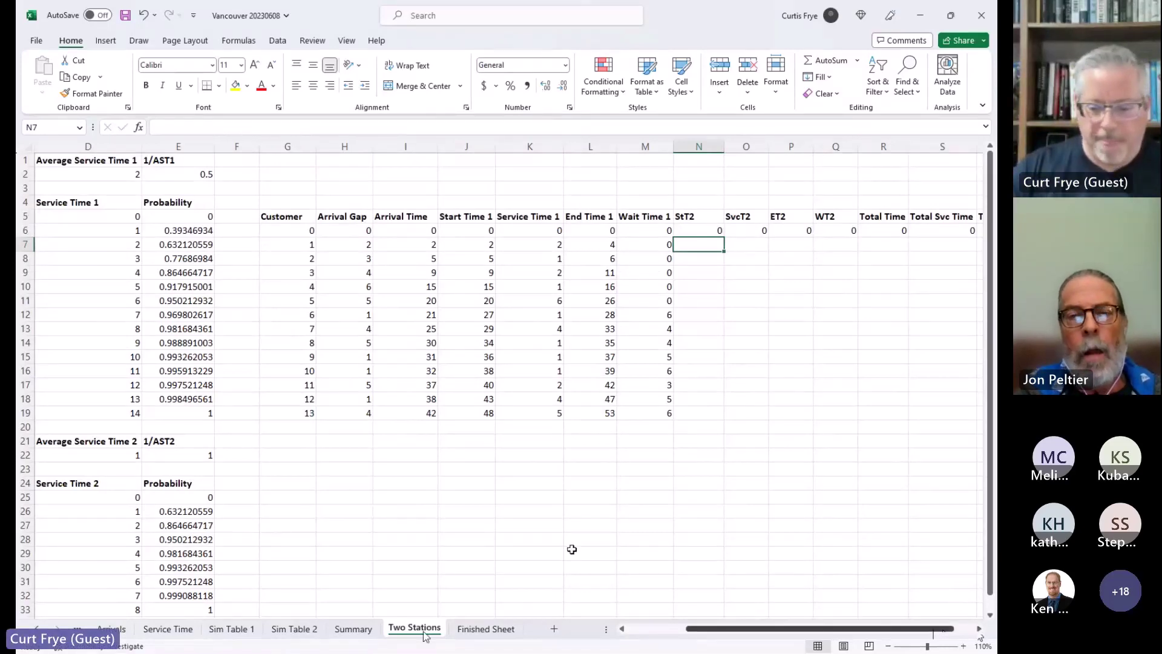
drag(876, 632, 818, 633)
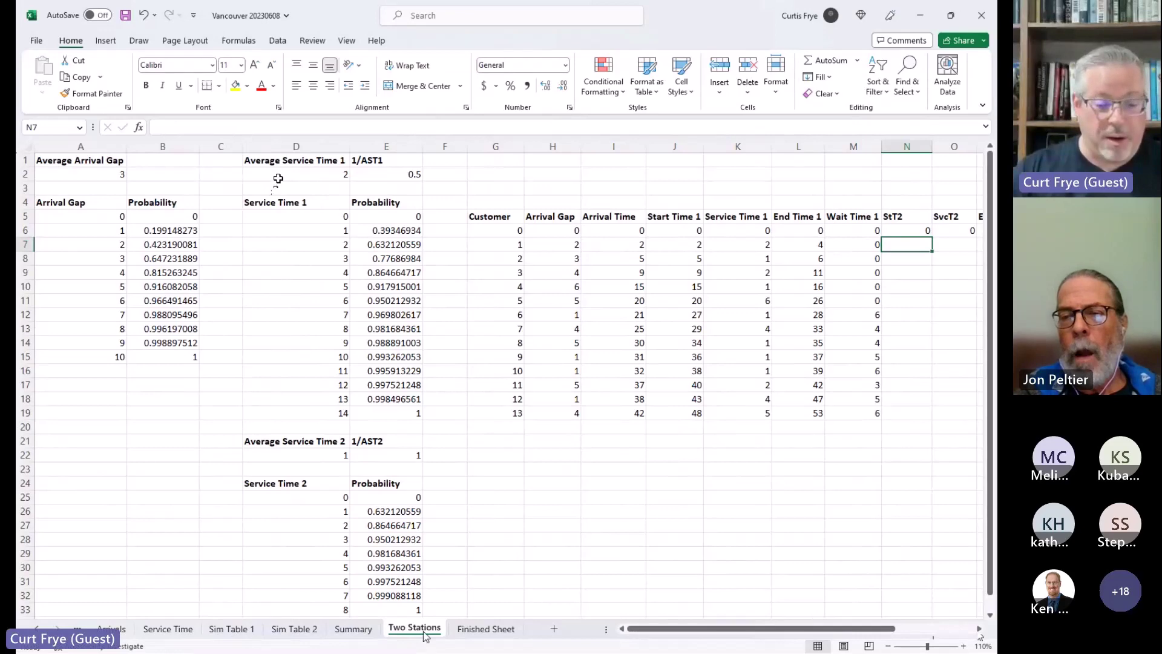
scroll(204, 407, down, 2)
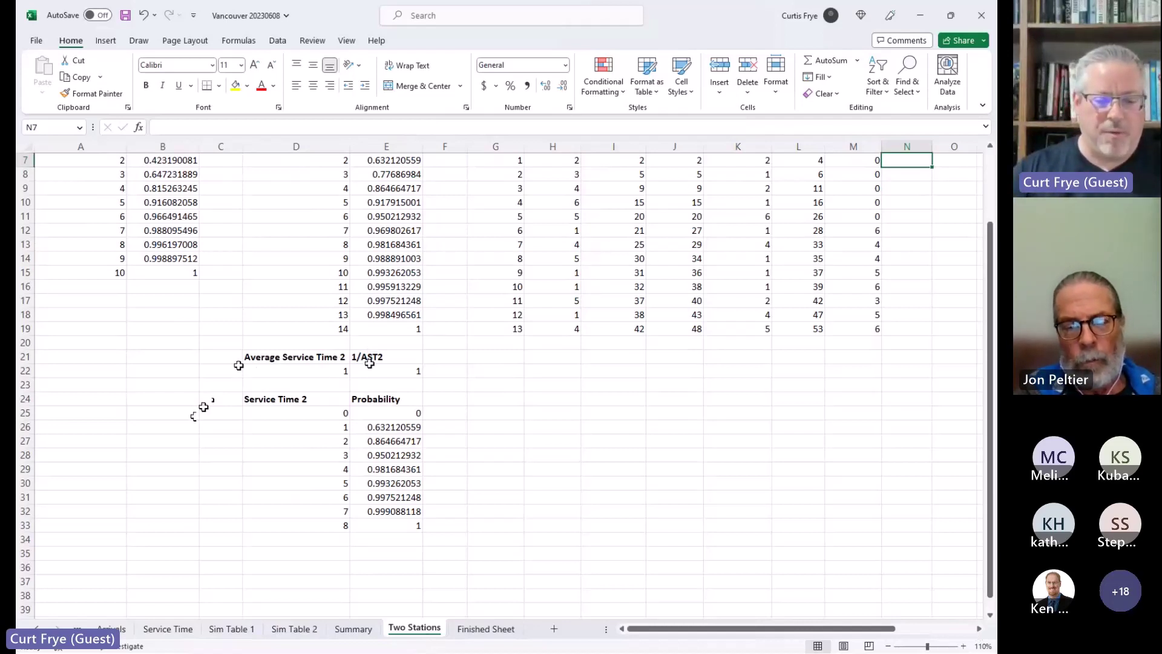
click(309, 368)
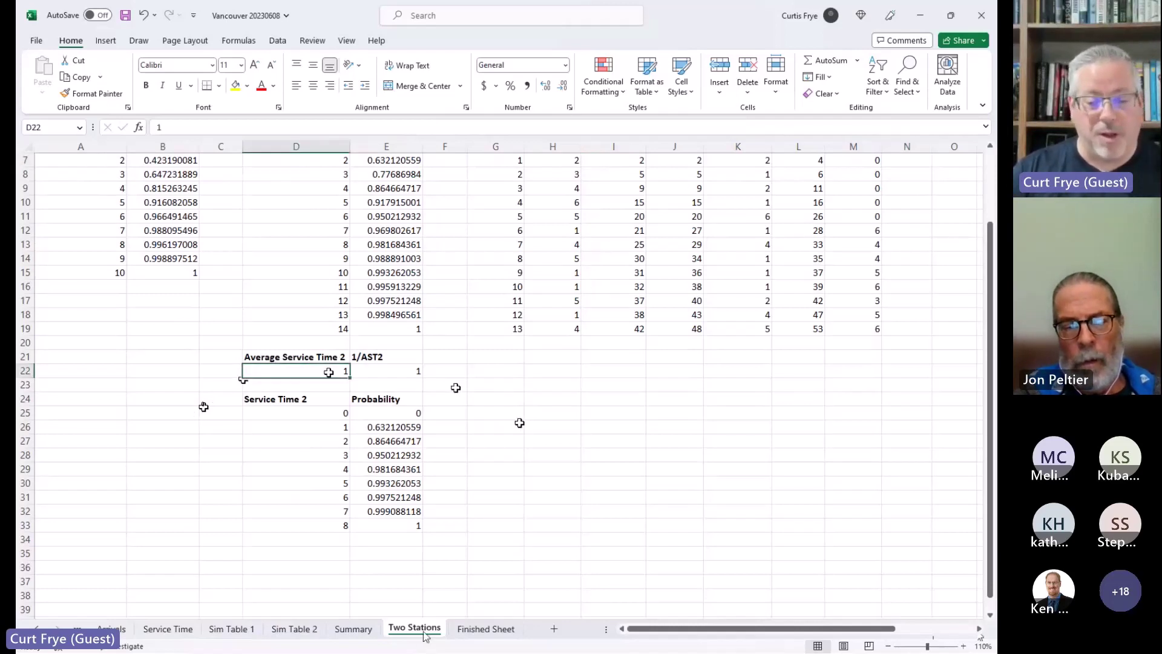
click(406, 371)
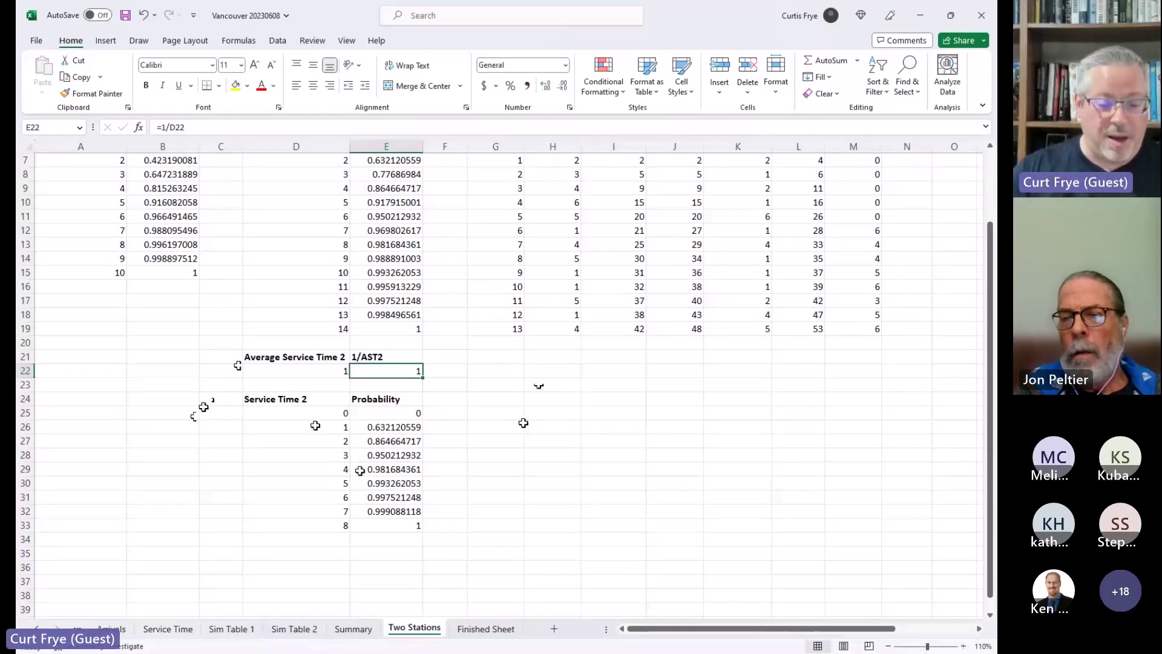
click(364, 527)
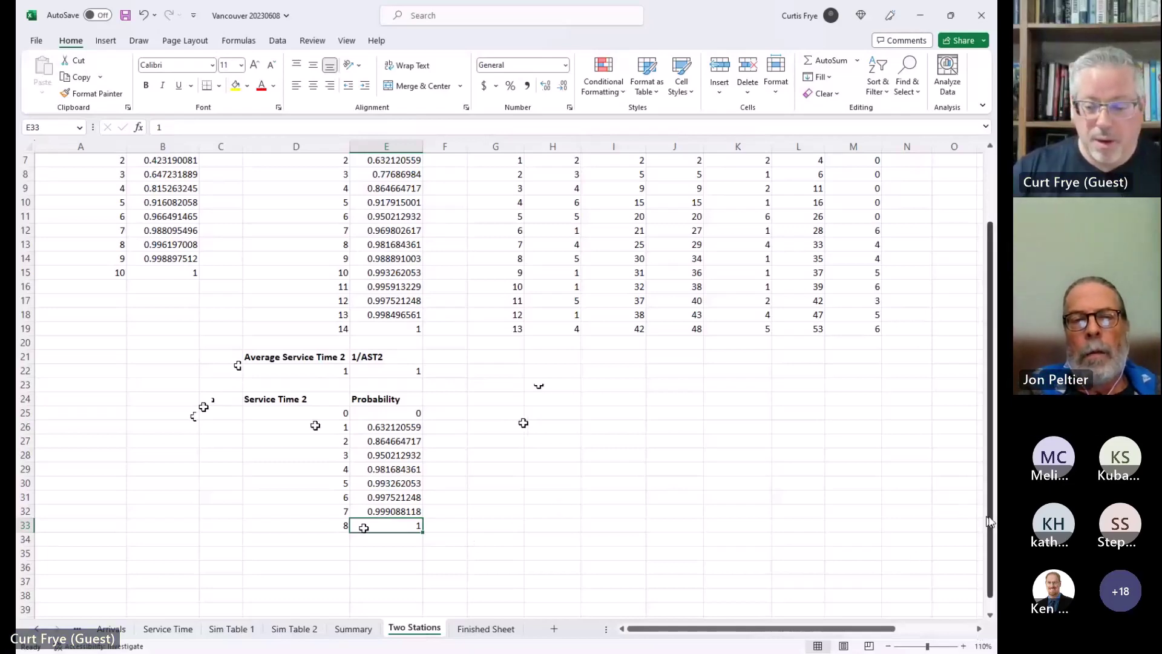
scroll(423, 545, up, 2)
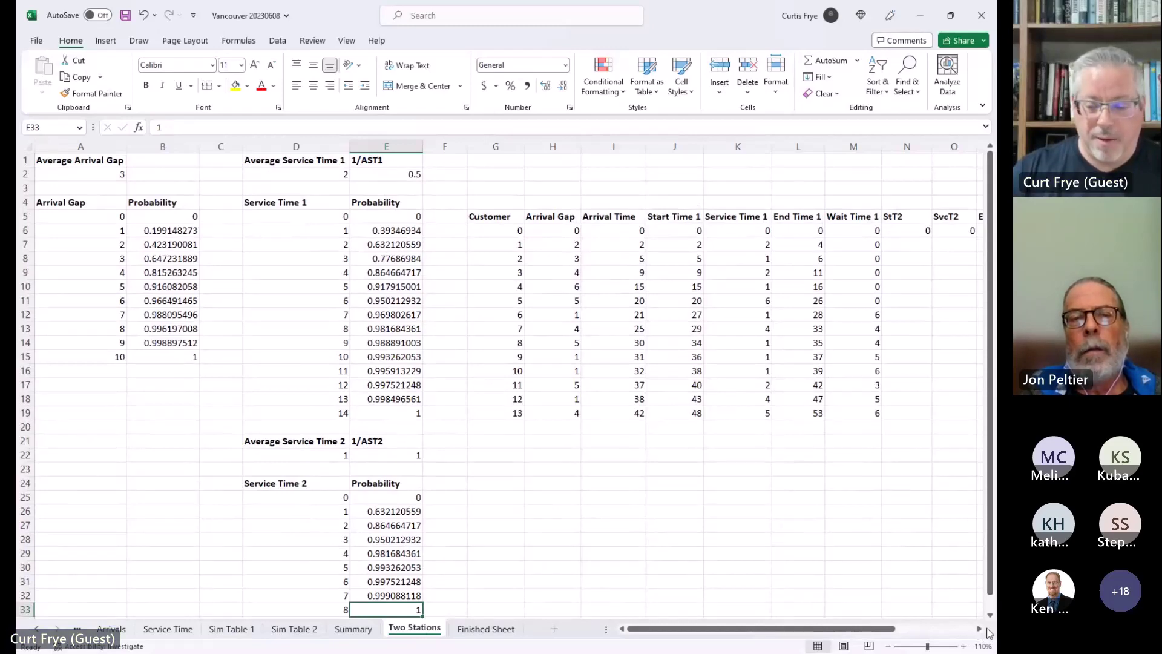
- Review the customer table's first-station headings, the wait time formula in M7 and the second-station columns starting at N7
click(979, 630)
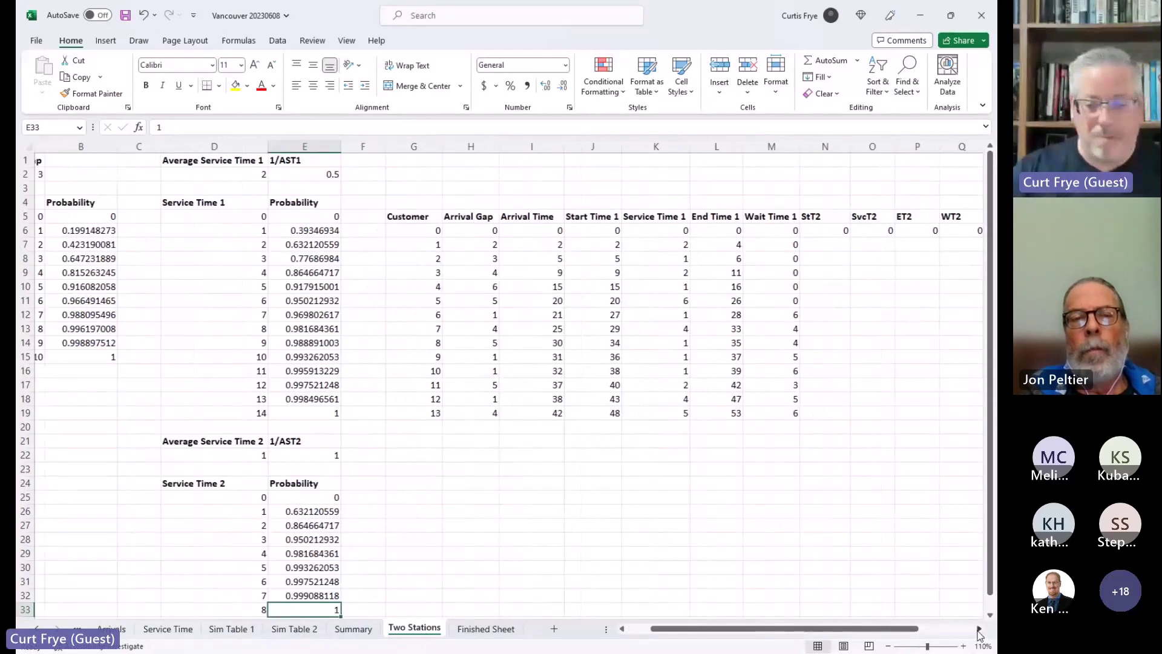
click(979, 629)
click(979, 630)
click(979, 630)
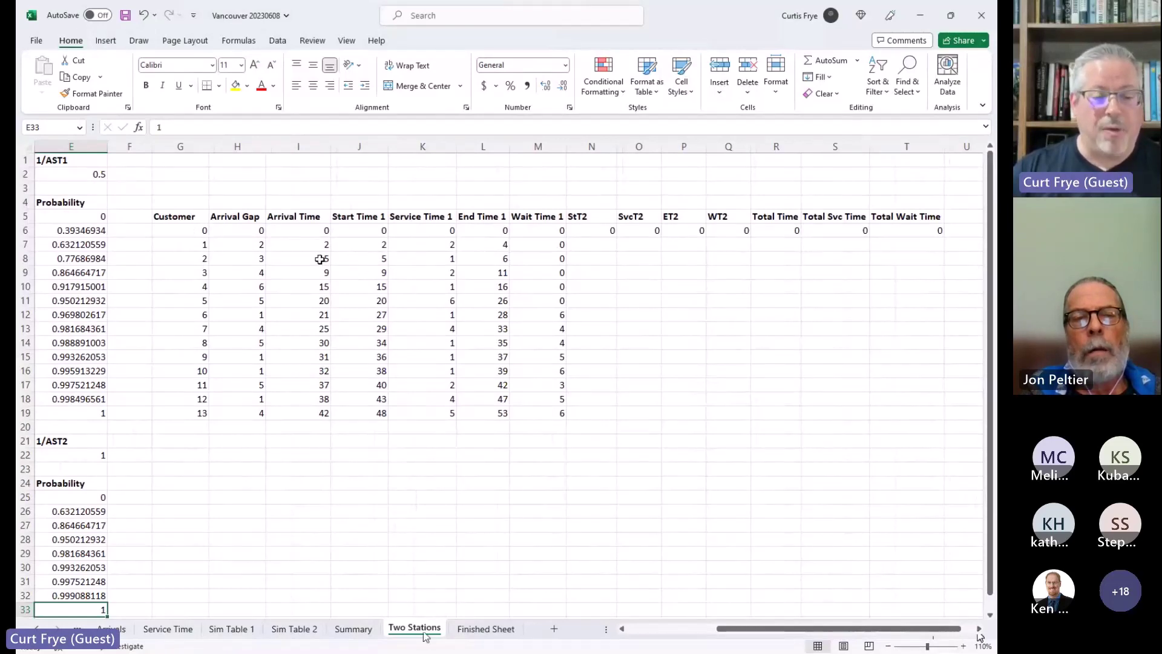
click(357, 216)
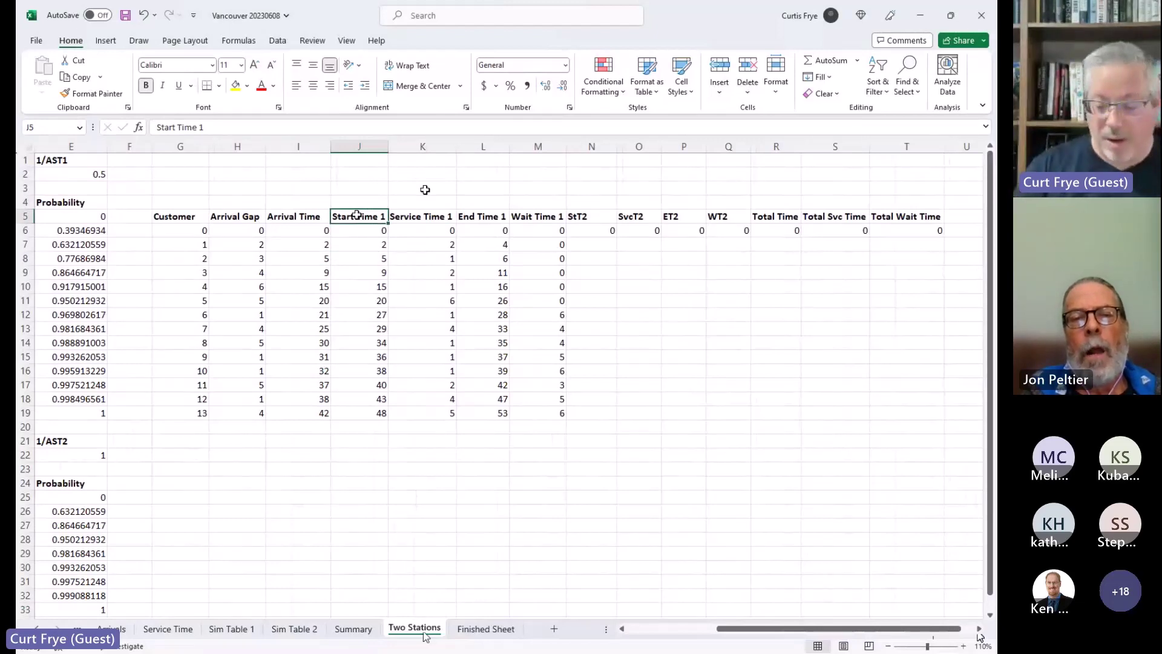
key(Right)
key(Right)
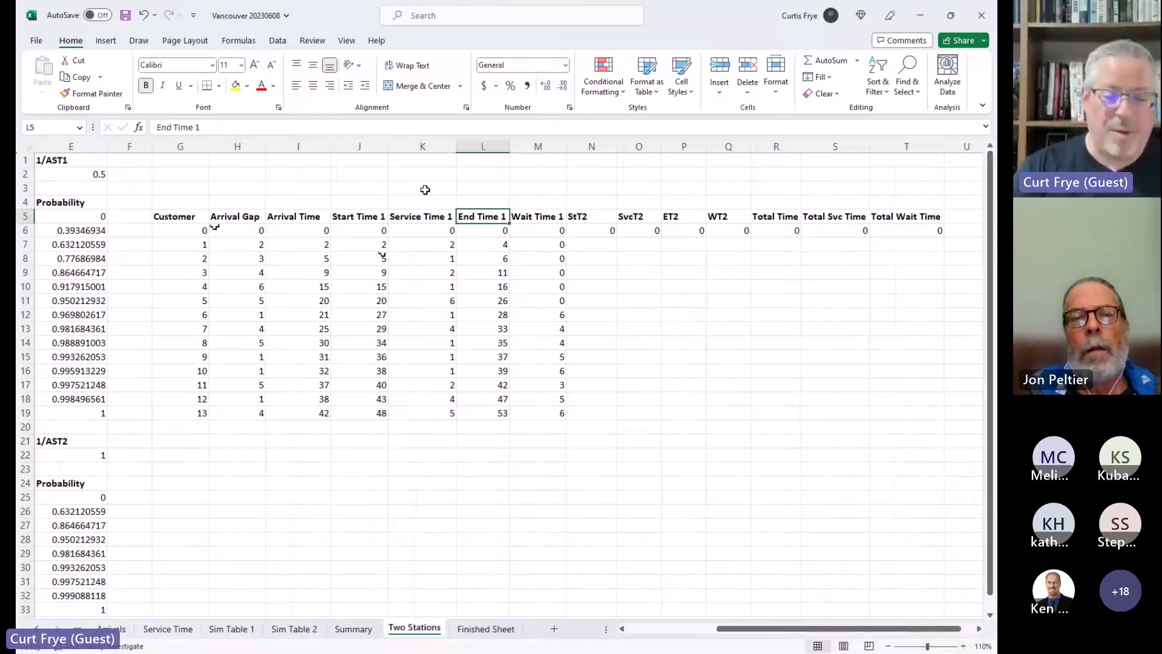
key(Right)
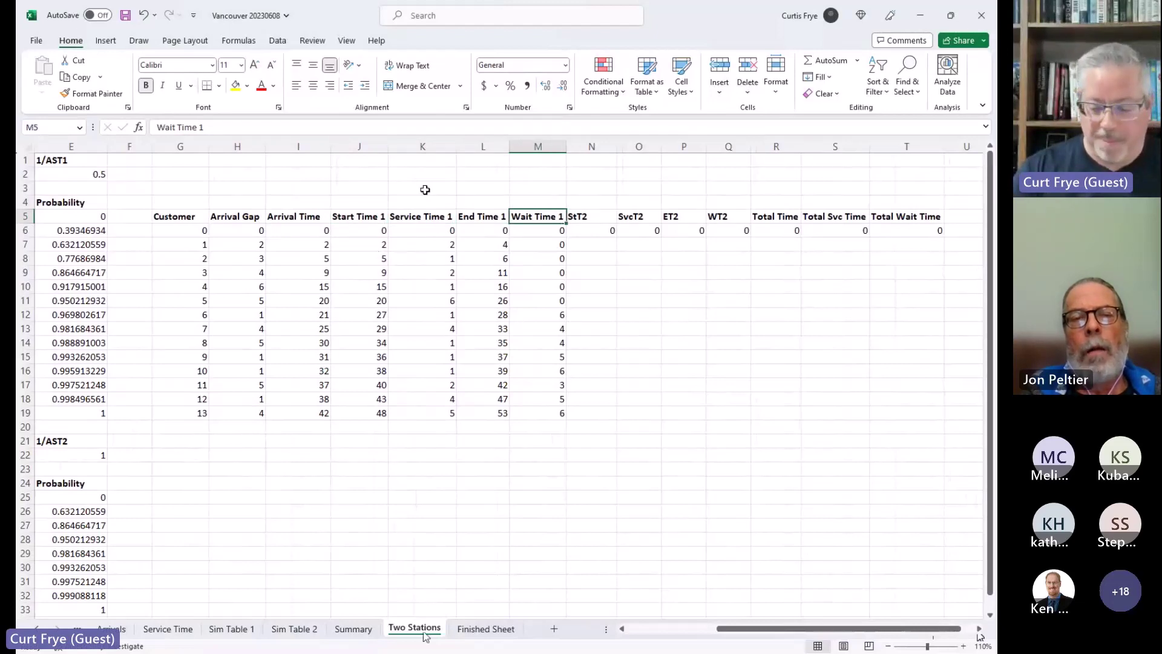
key(Down)
key(Down)
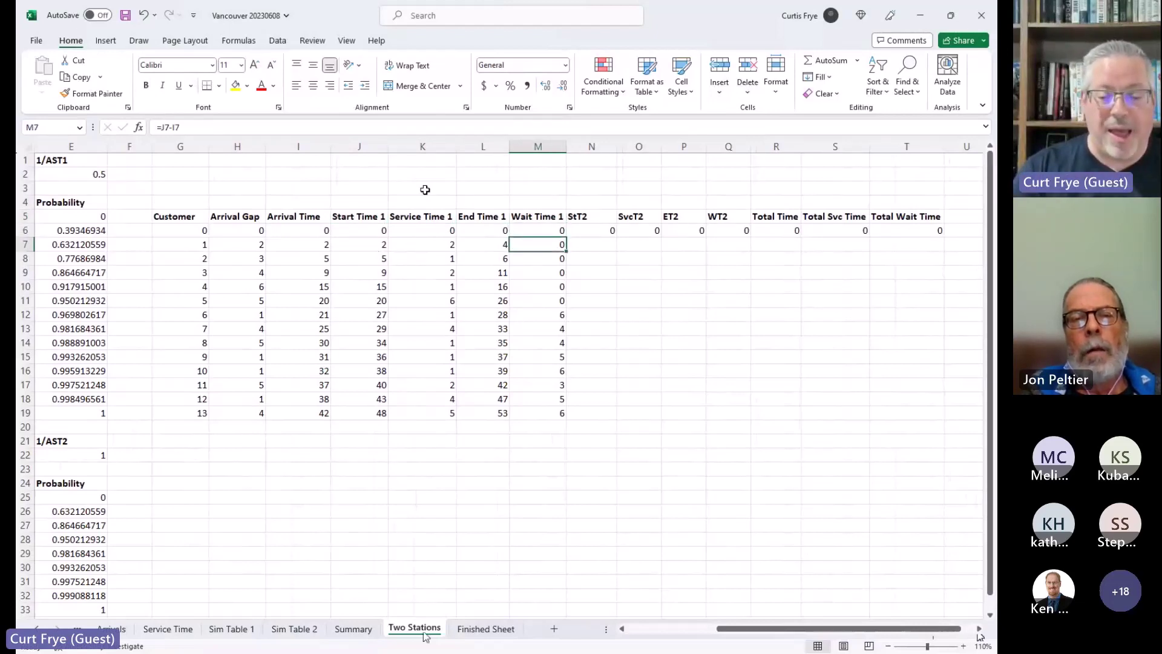
key(Right)
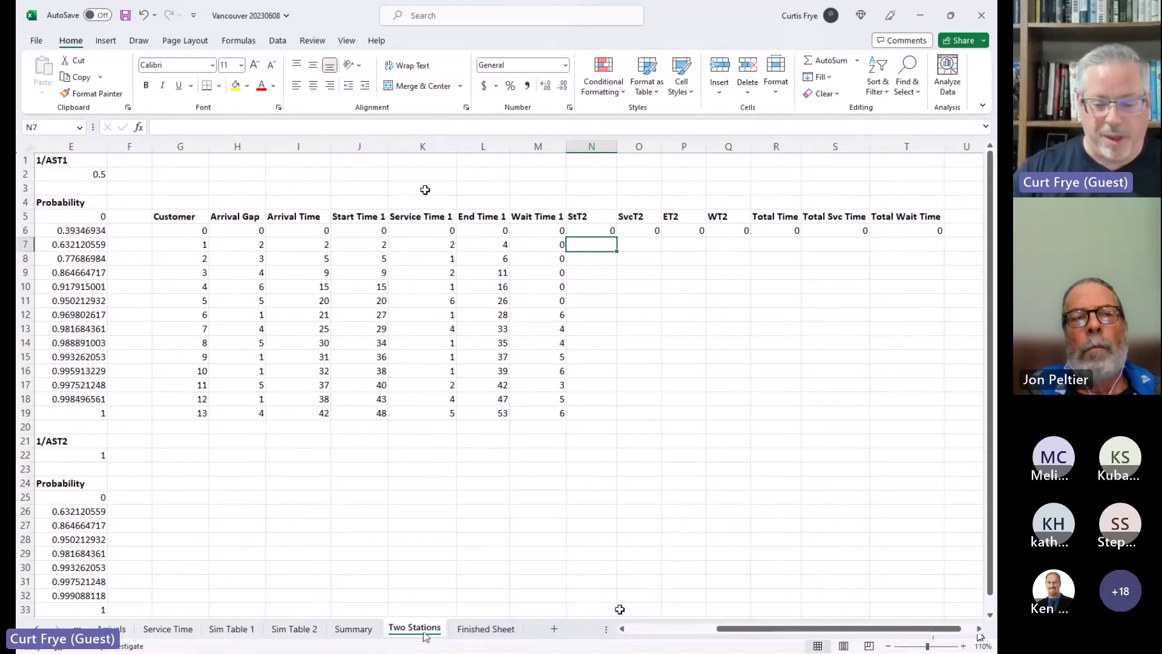
- Enter the second-station start time formula =MAX(L7+1,P6+1) in N7 on the Two Stations sheet
click(622, 628)
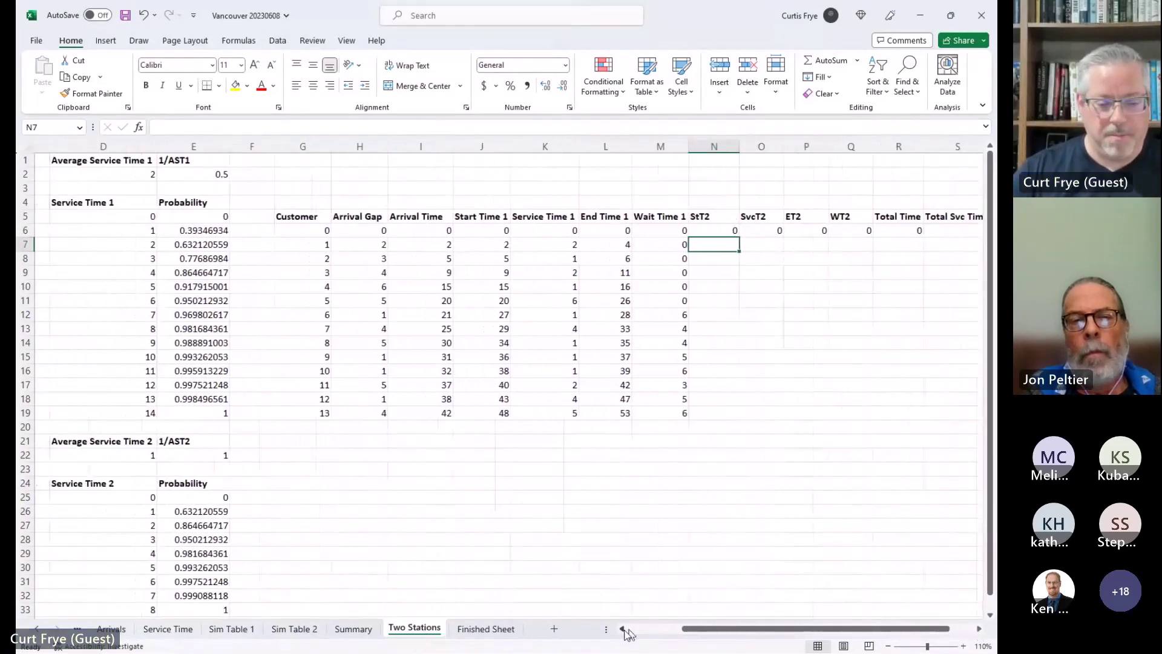
click(623, 629)
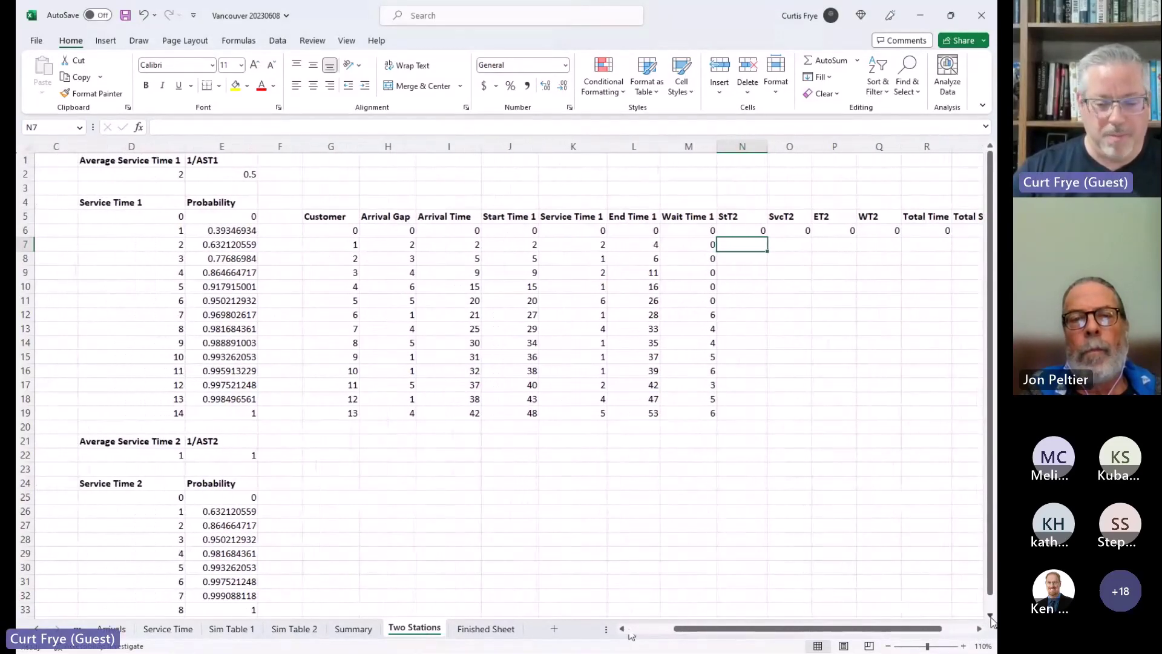
click(990, 615)
click(990, 615)
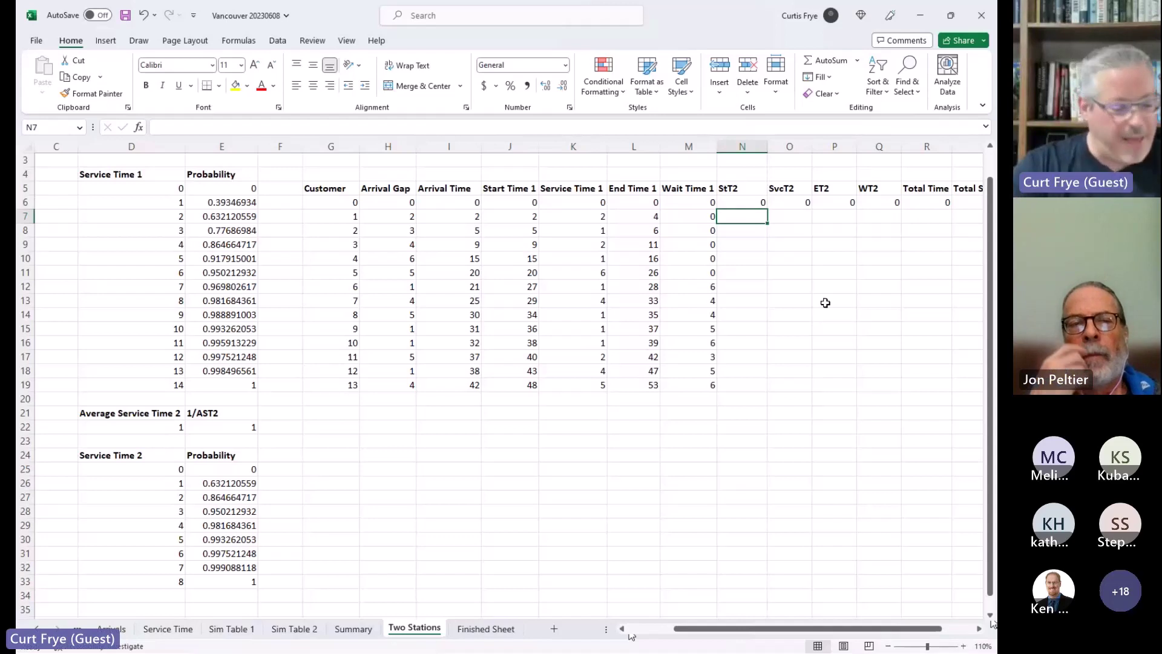
text(=)
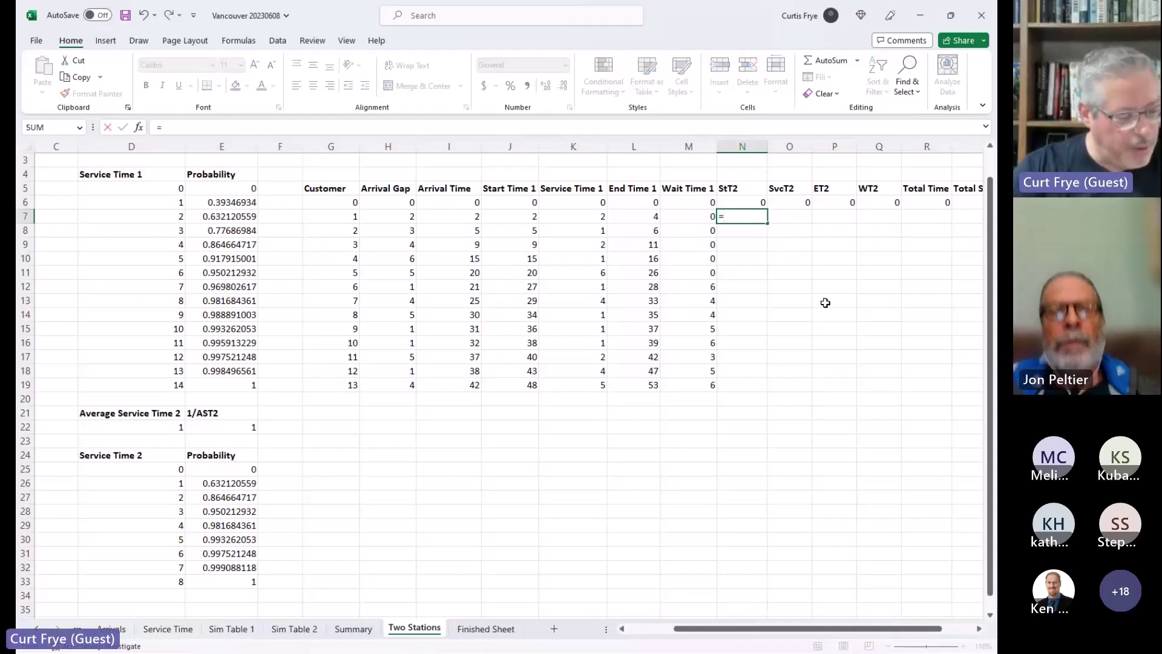
text(MAX()
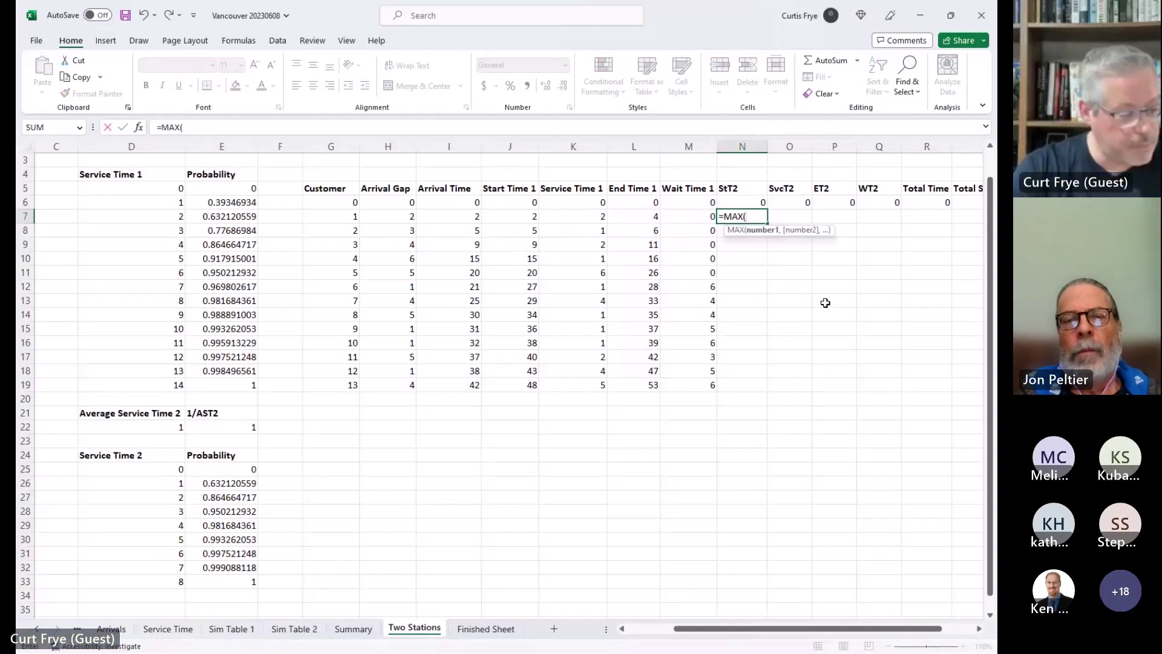
text(L7)
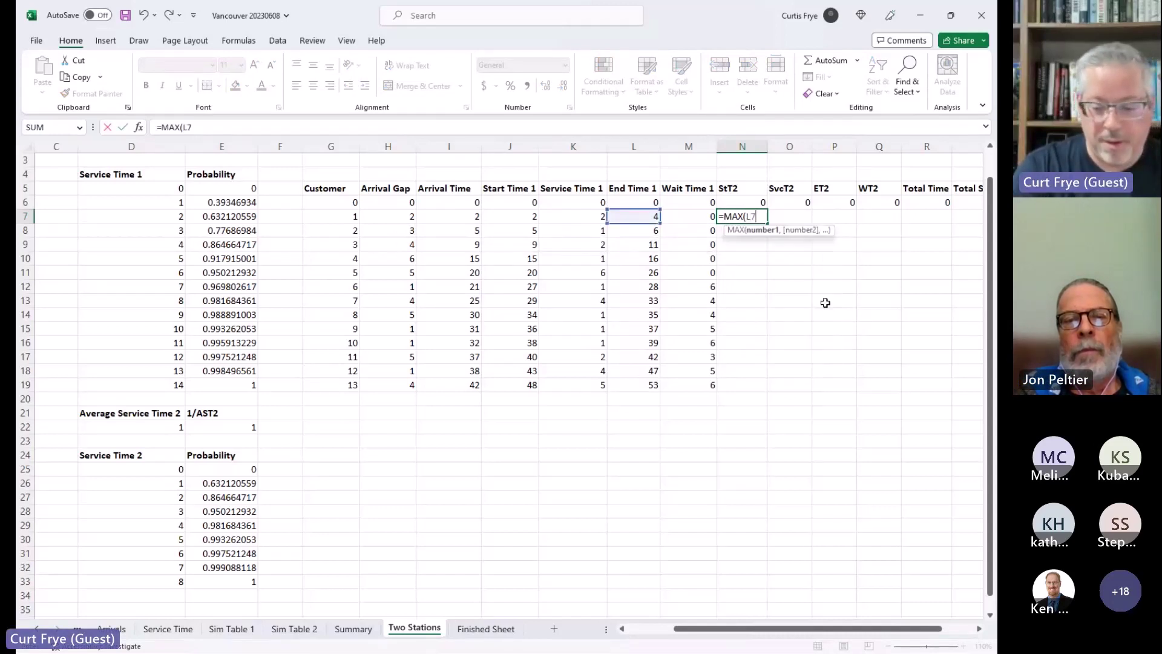
text(+1)
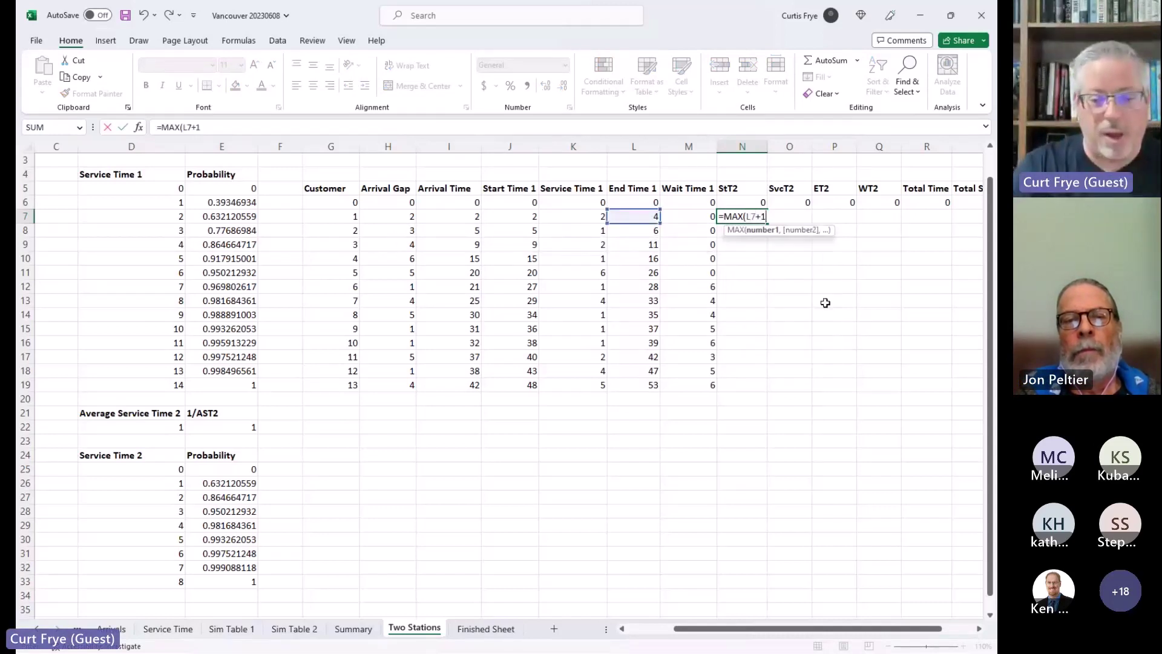
text(,)
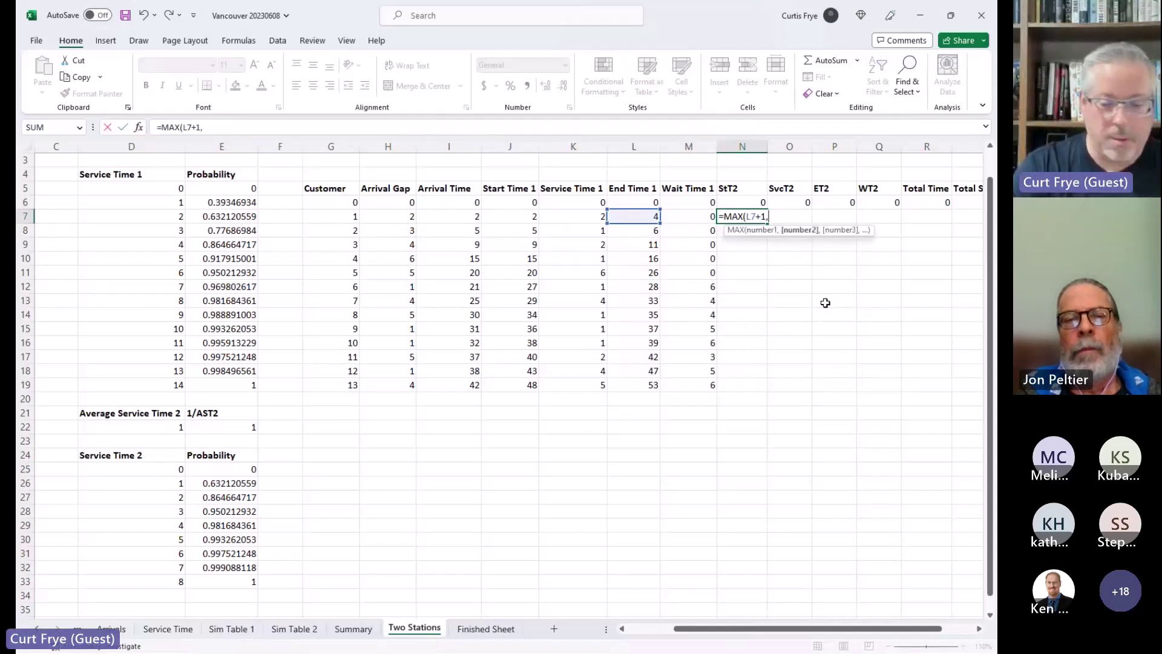
text(P6)
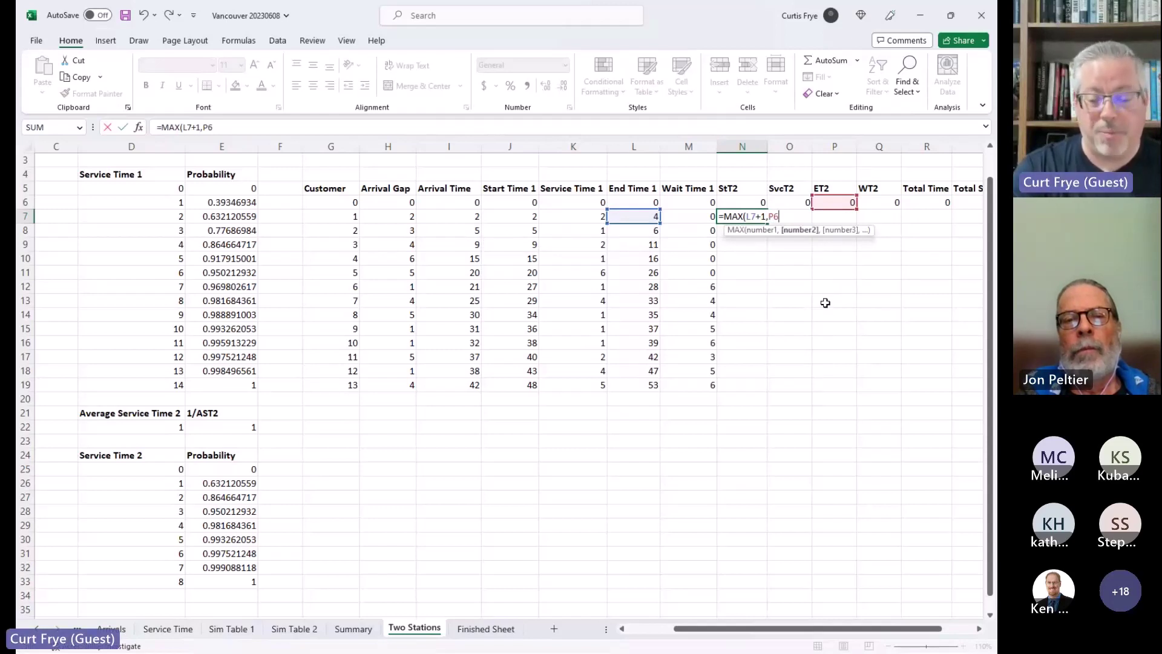
text(+1)
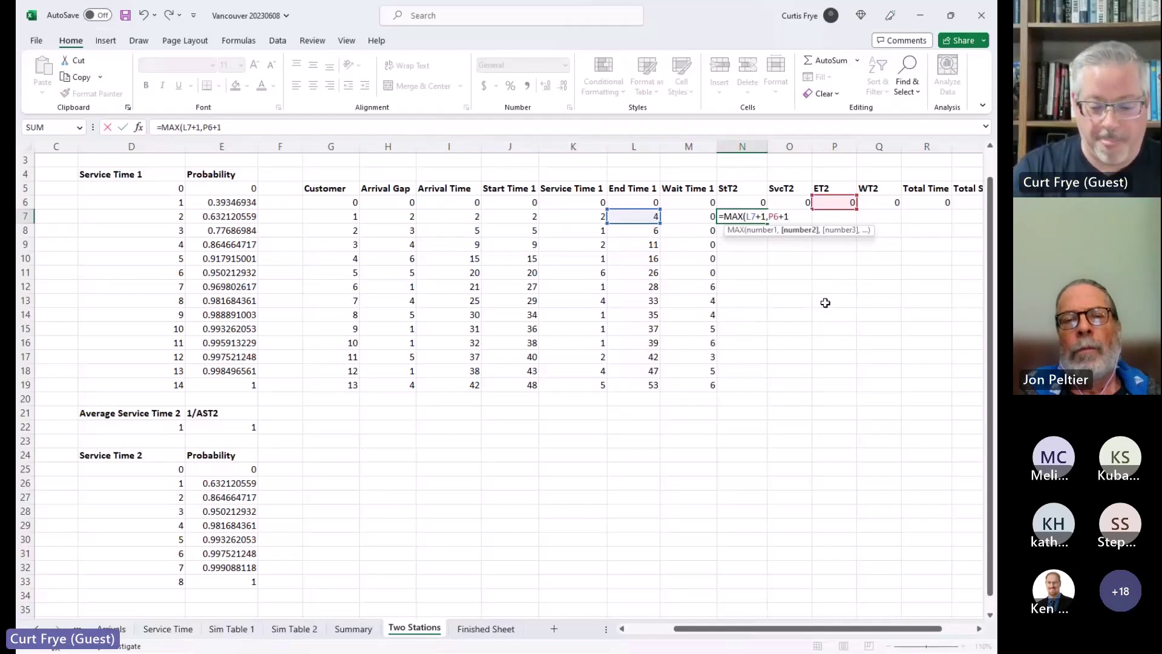
text())
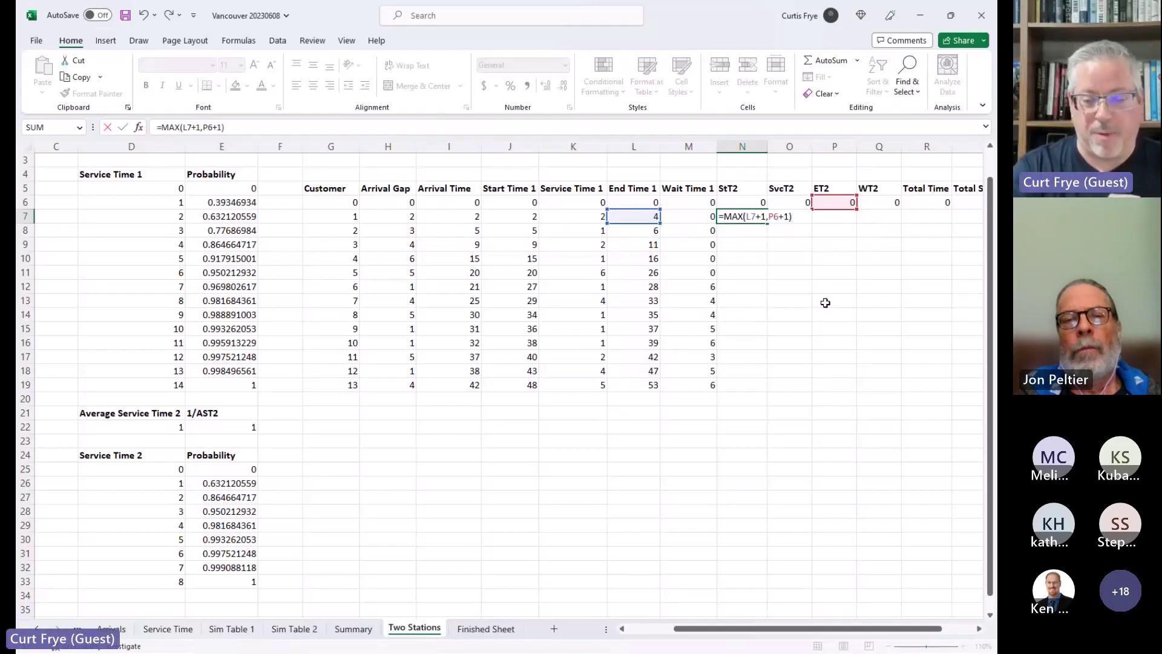
key(Tab)
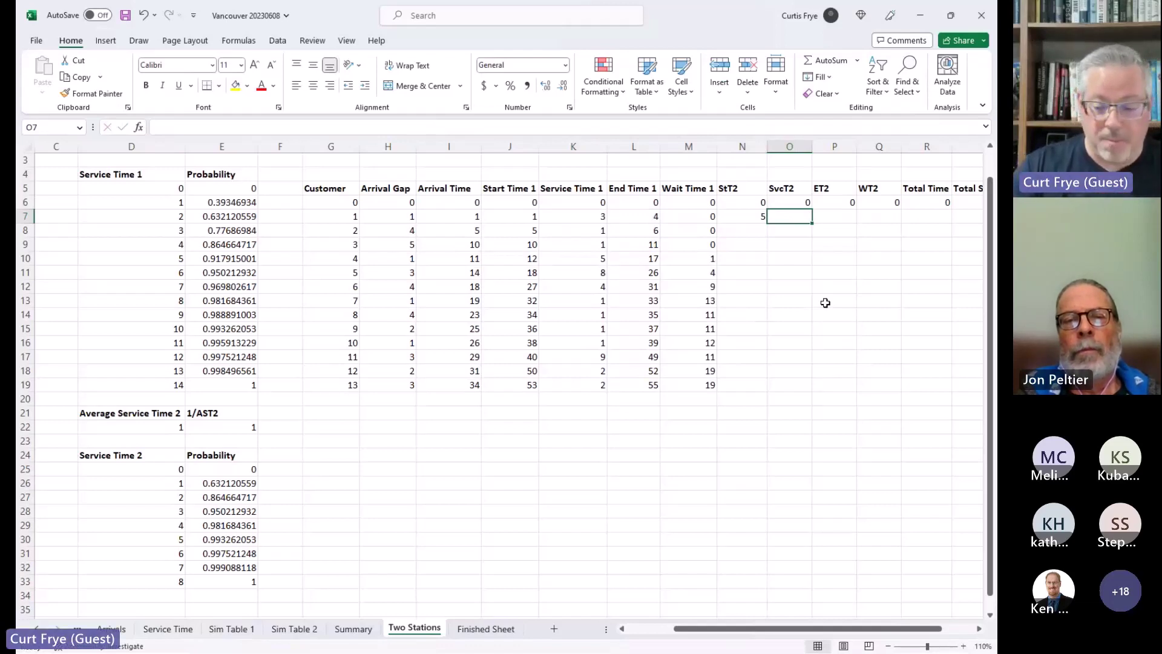
- Enter the second-station service time formula =XLOOKUP(RAND(),$E$25:$E$33,$D$25:$D$33,,1) in O7
text(=)
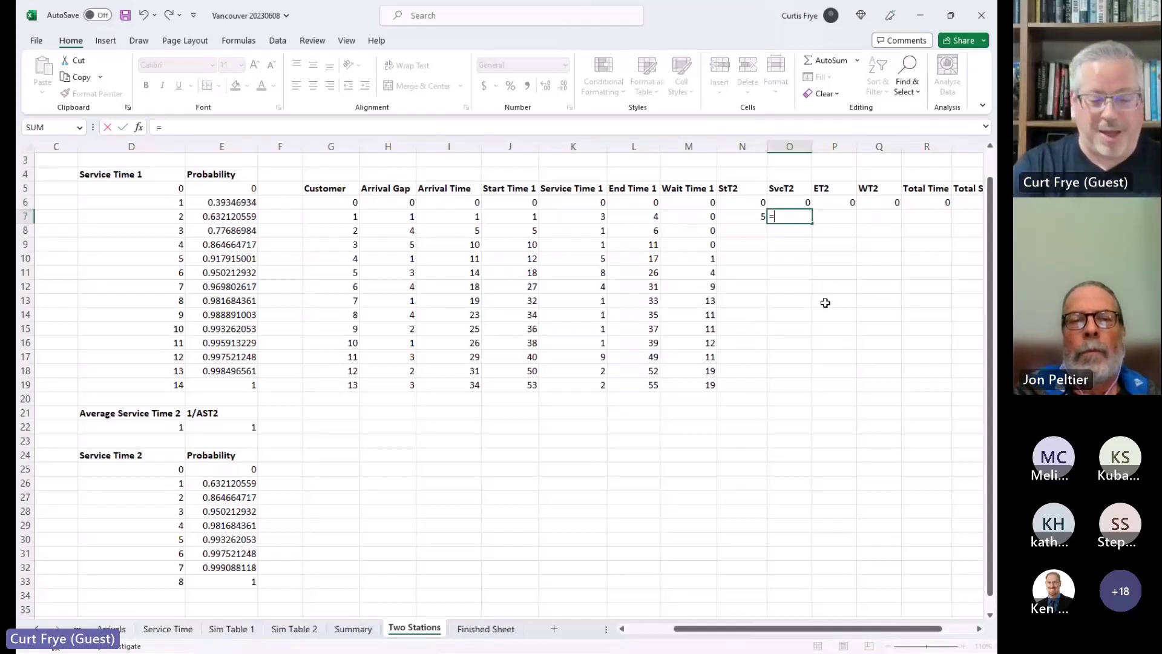
text(xl)
key(Tab)
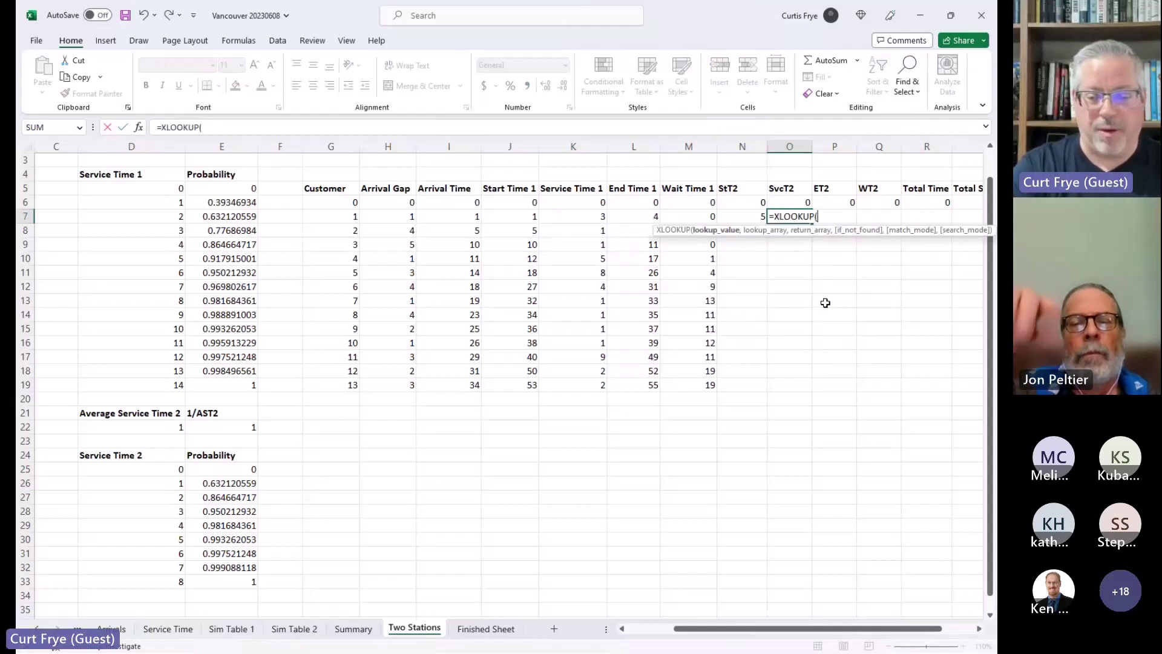
text(rand(),)
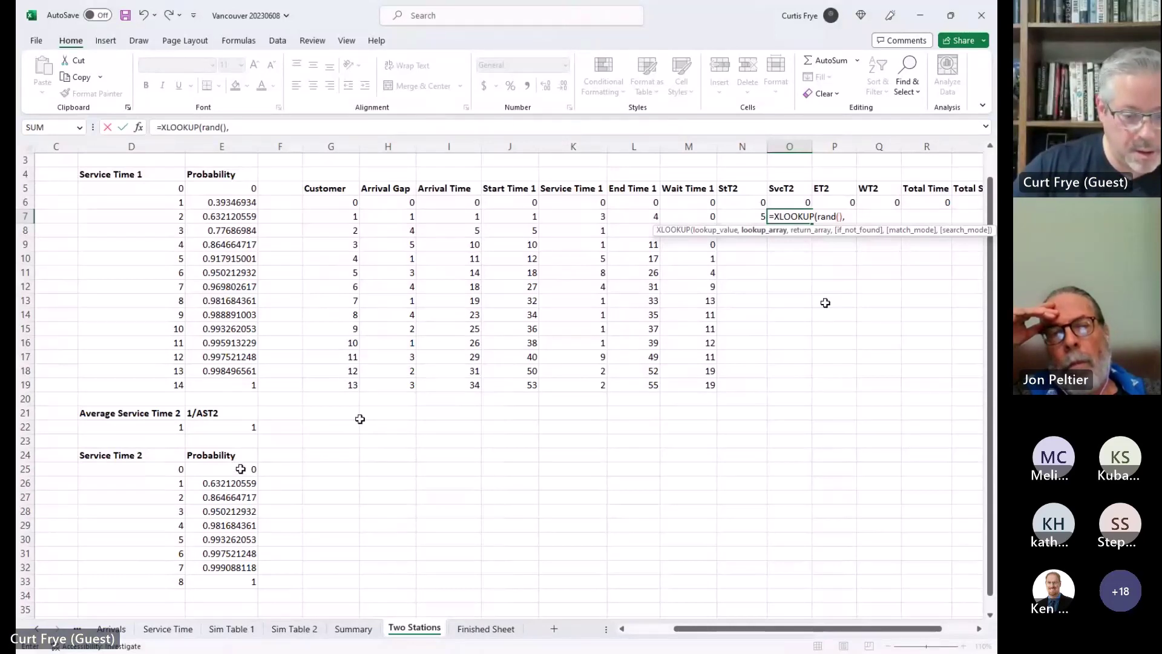
drag(241, 469, 224, 580)
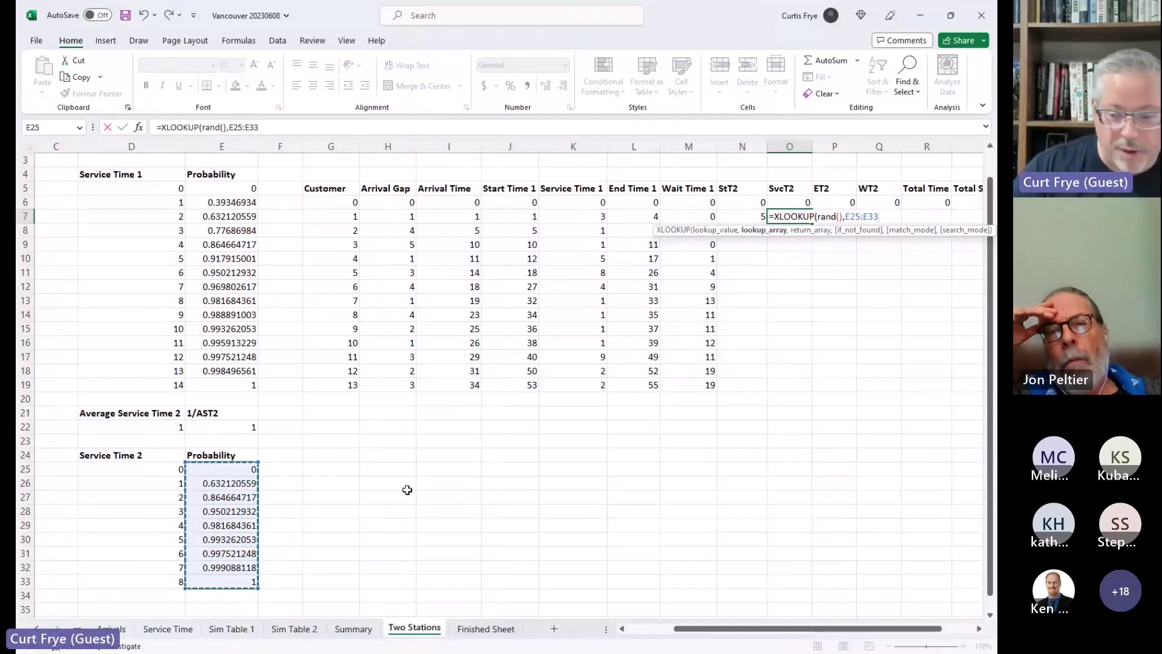
key(F4)
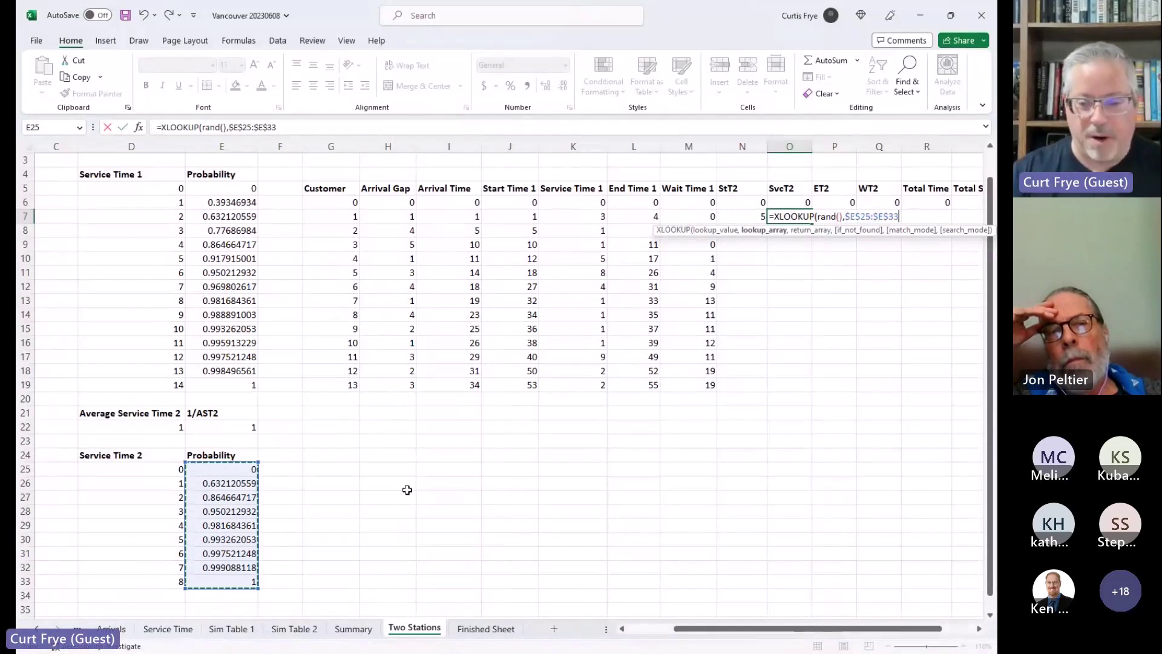
text(,)
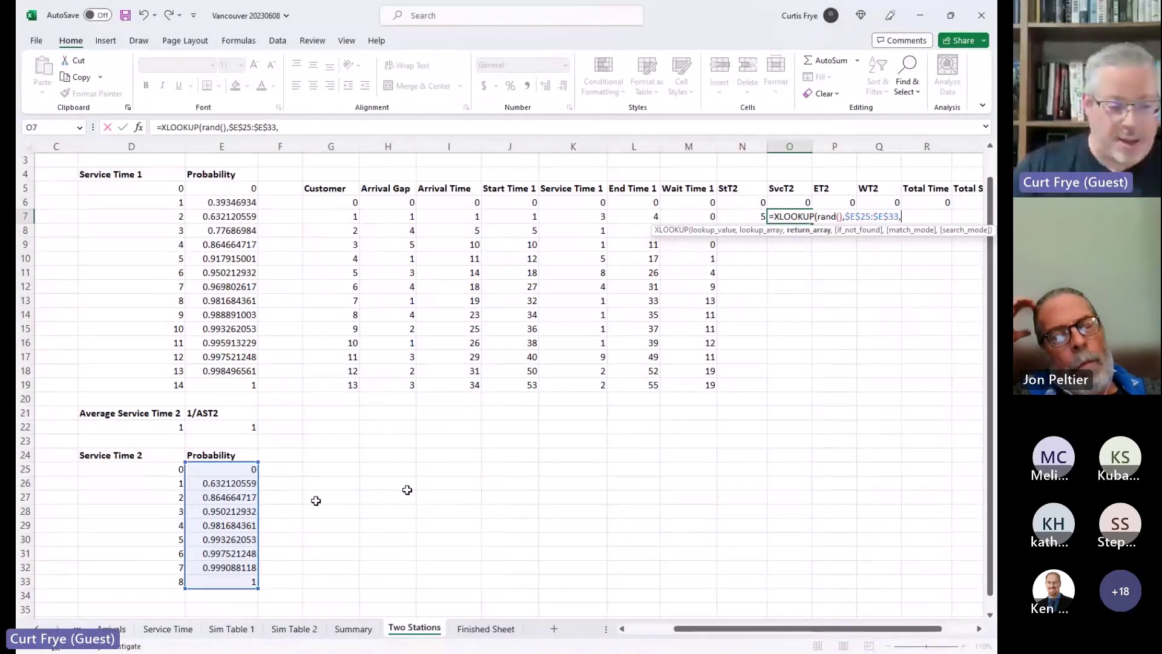
click(150, 468)
drag(151, 468, 126, 580)
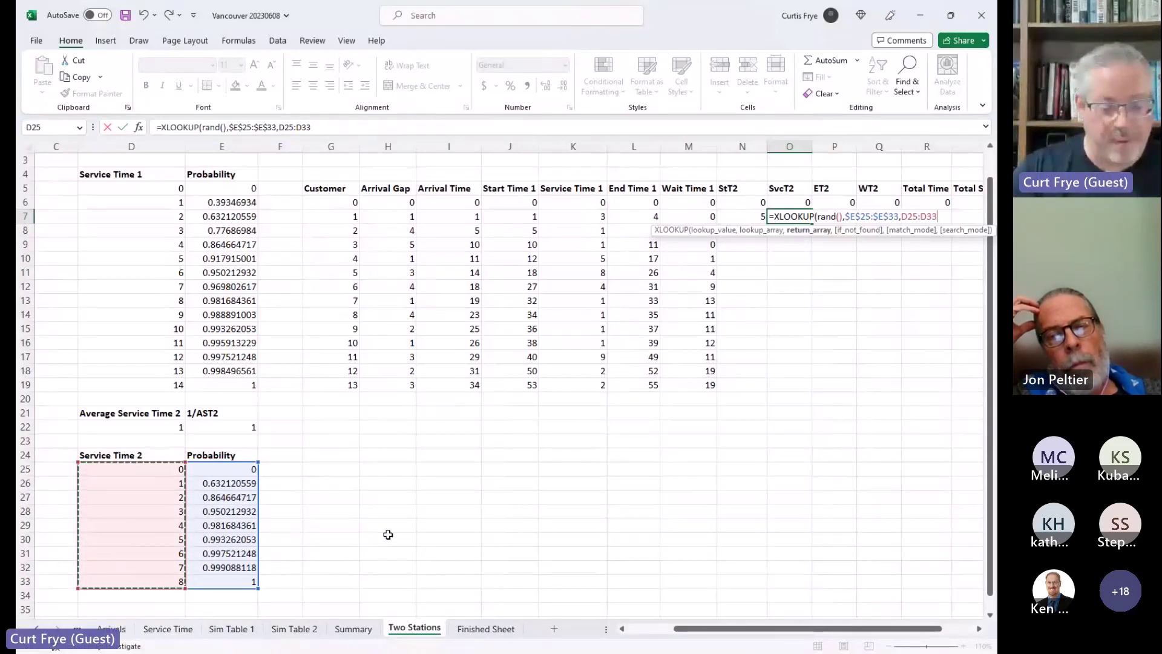
key(F4)
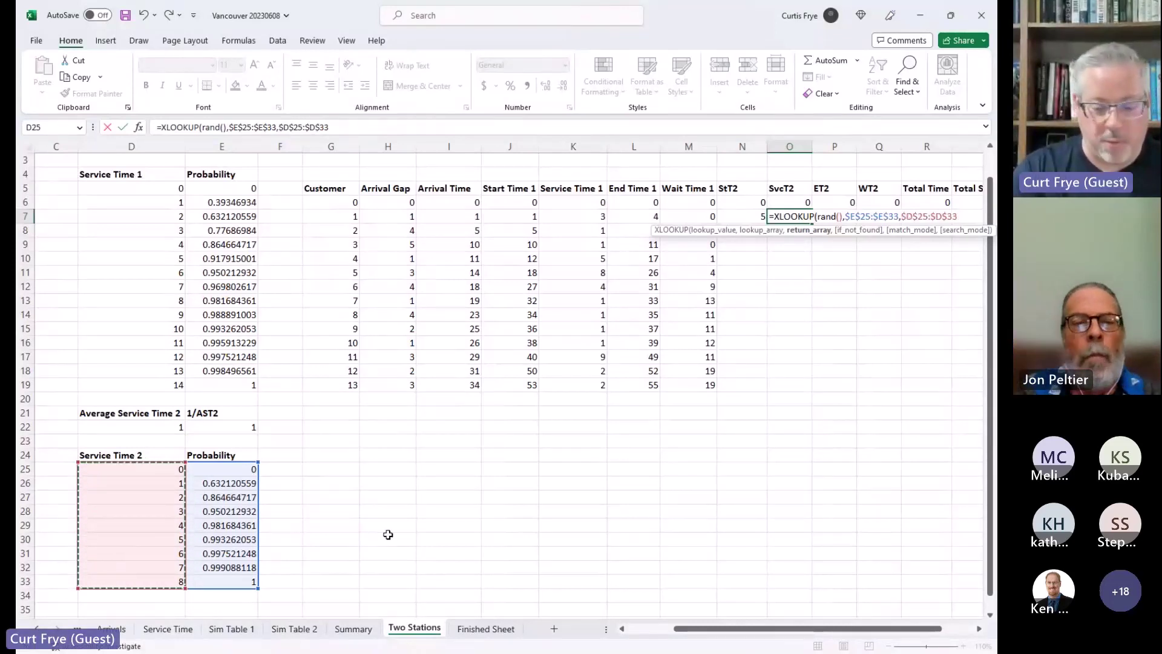
text(,)
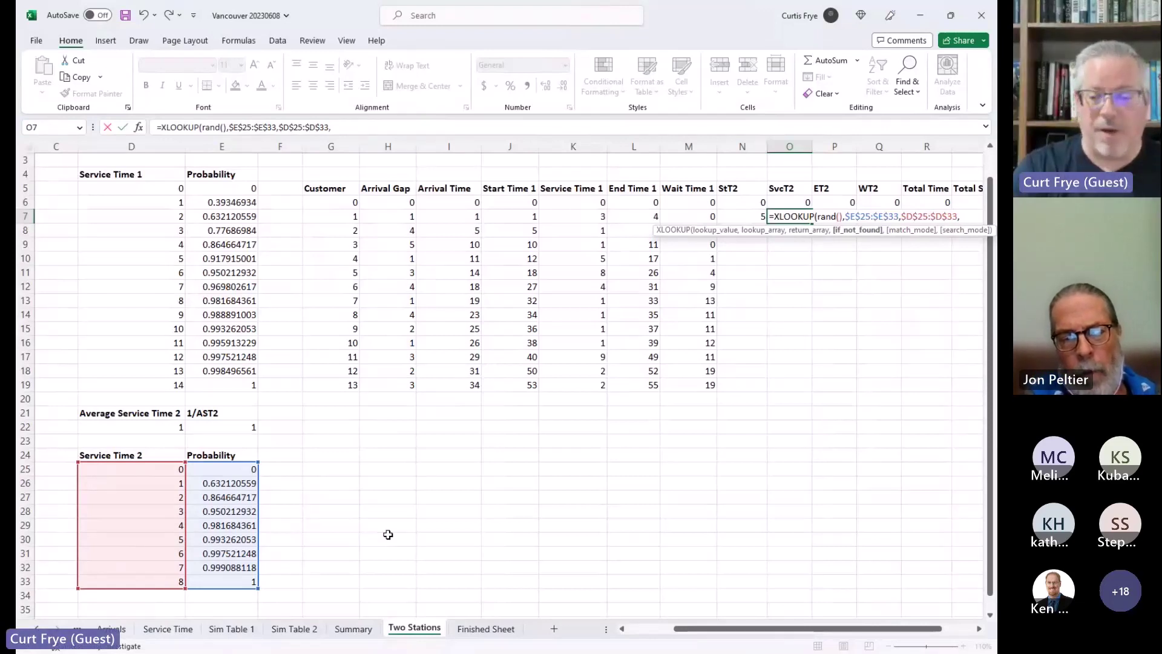
text(,)
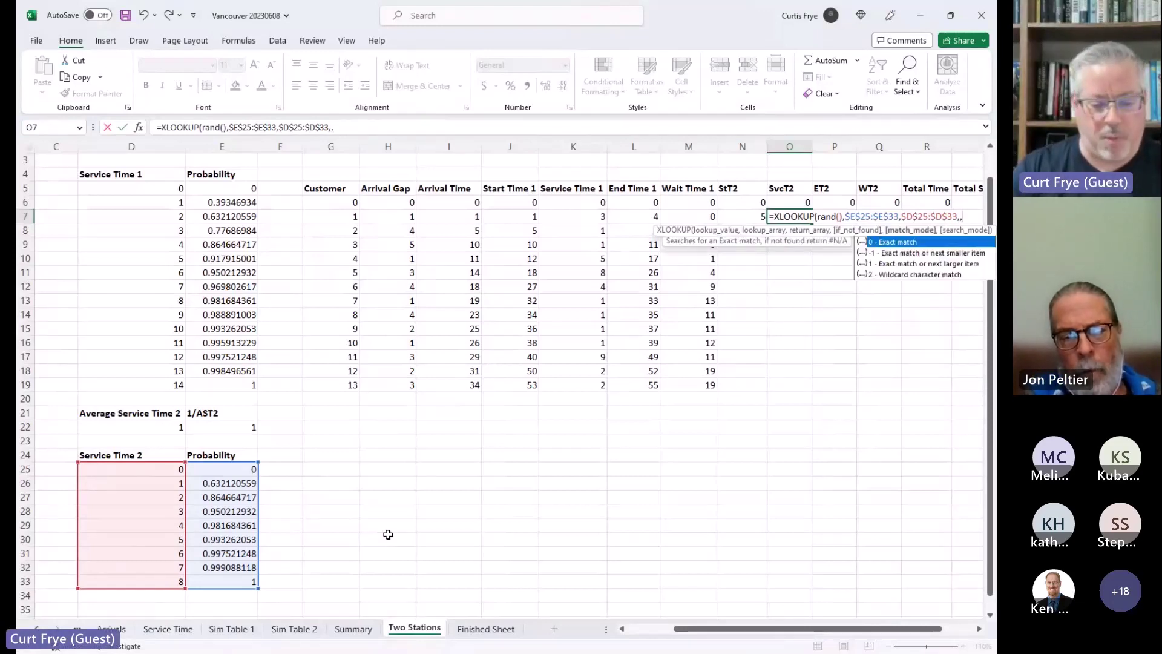
text(1)
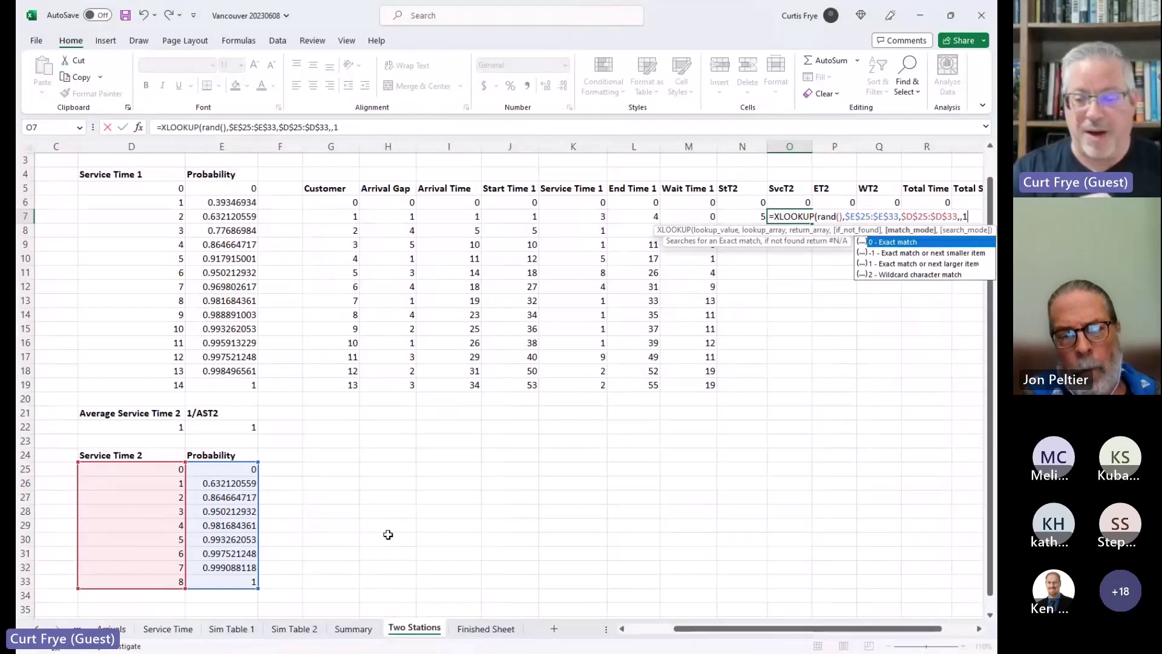
text())
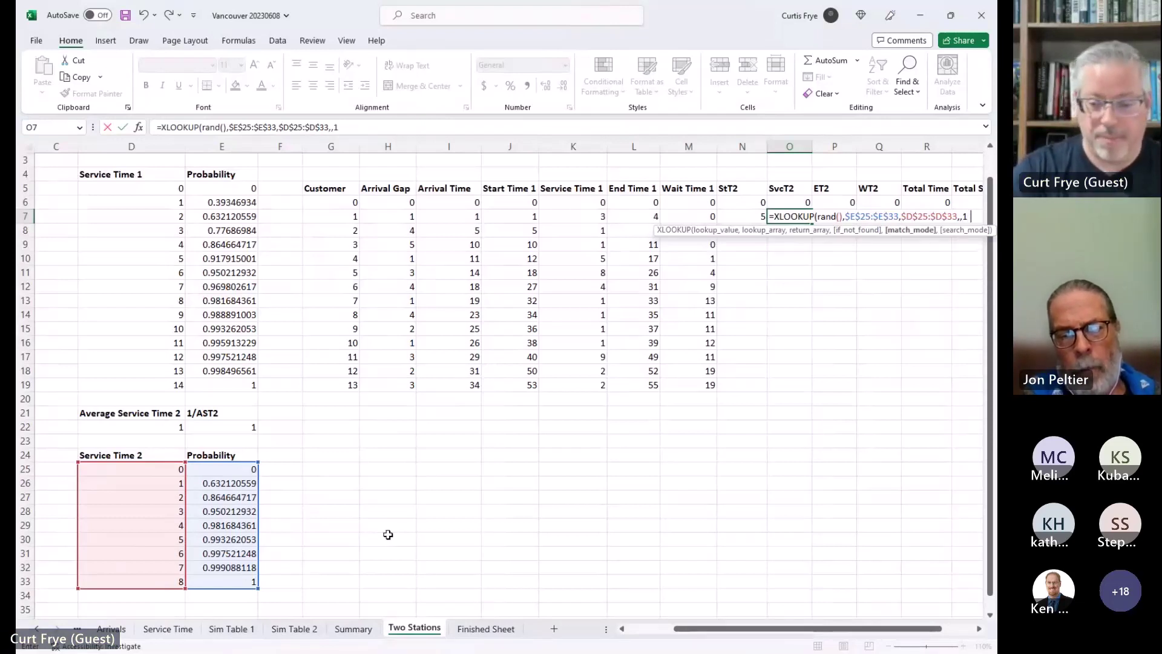
key(Return)
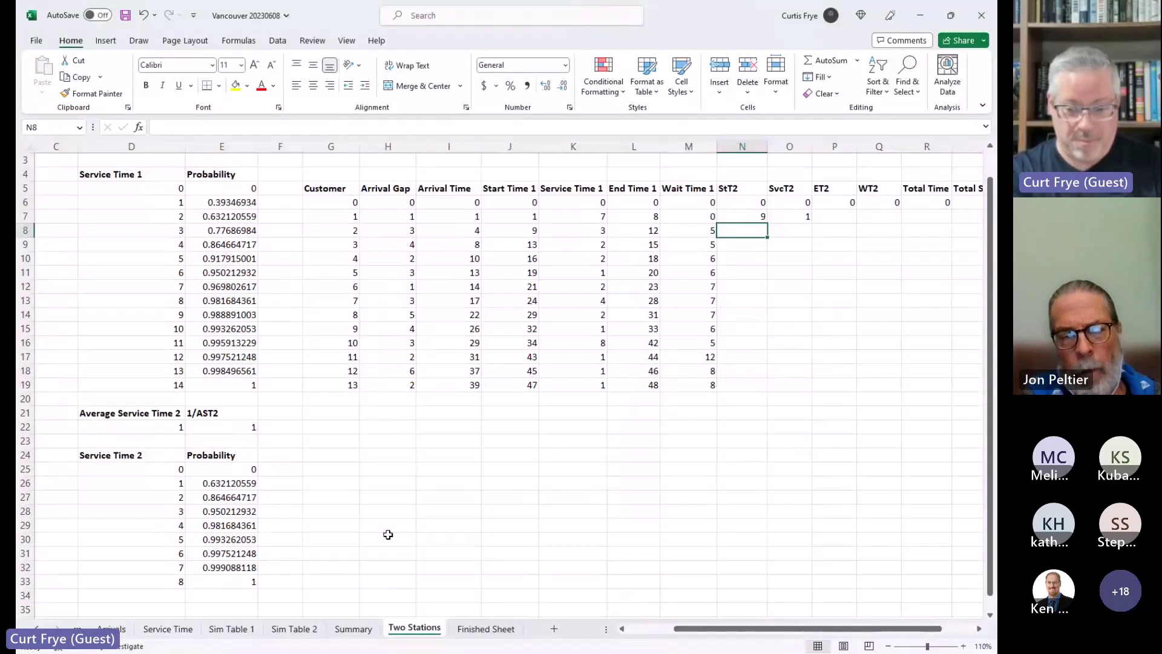
- Enter the second-station end time formula =N7+O7 in P7
click(820, 220)
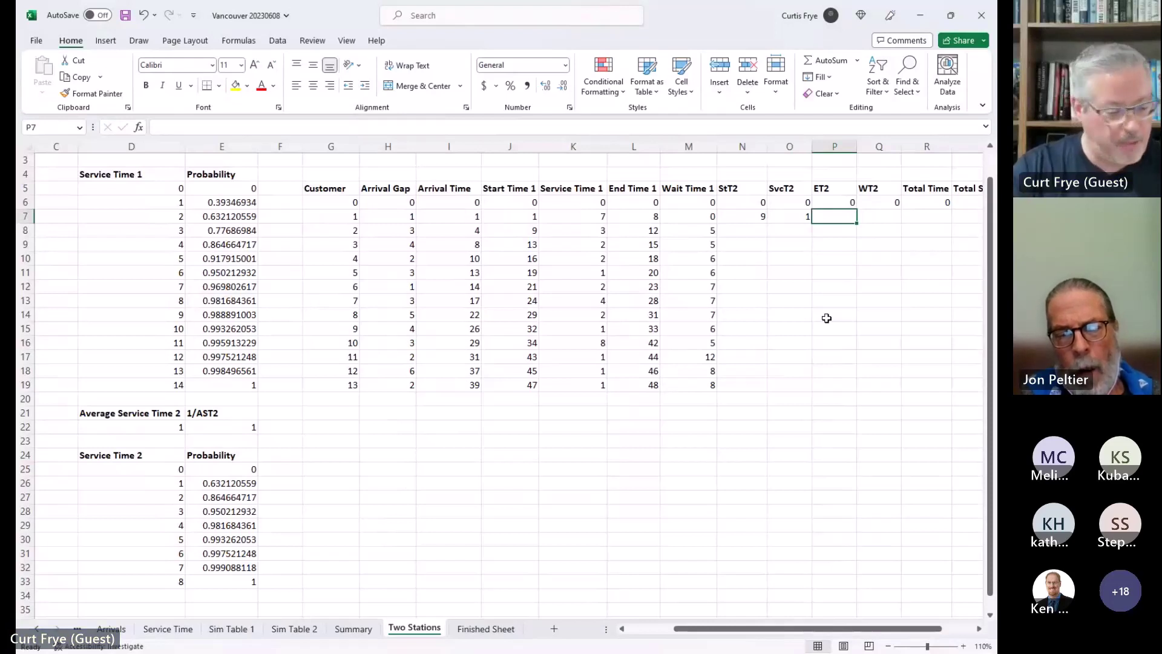
text(N7+)
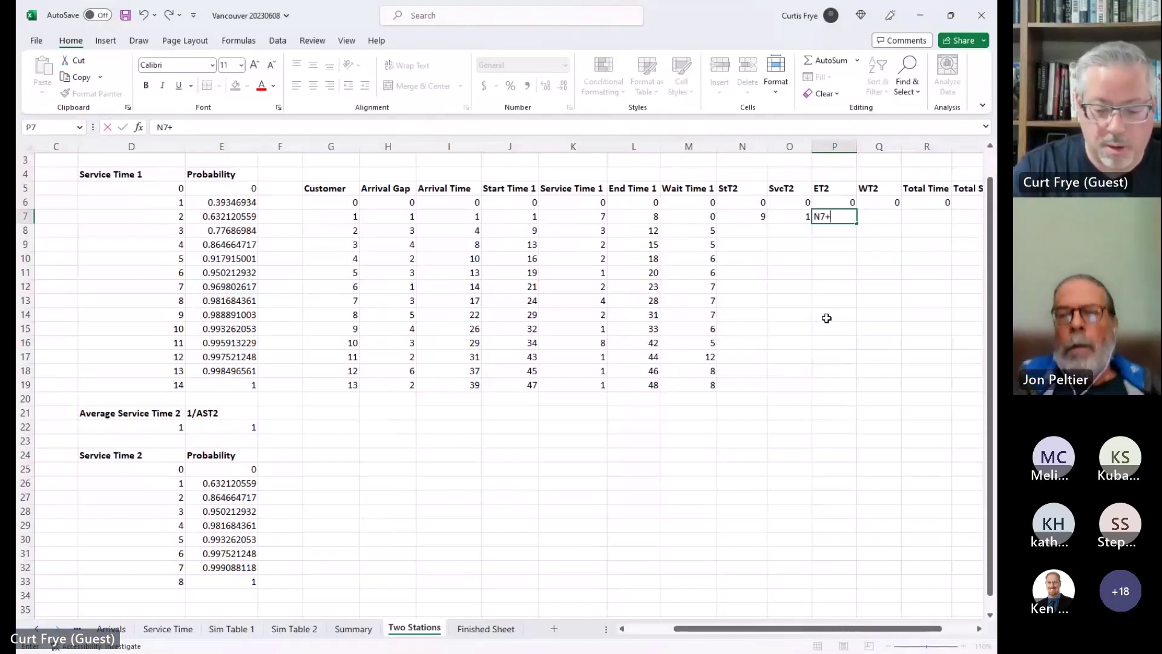
text(O7)
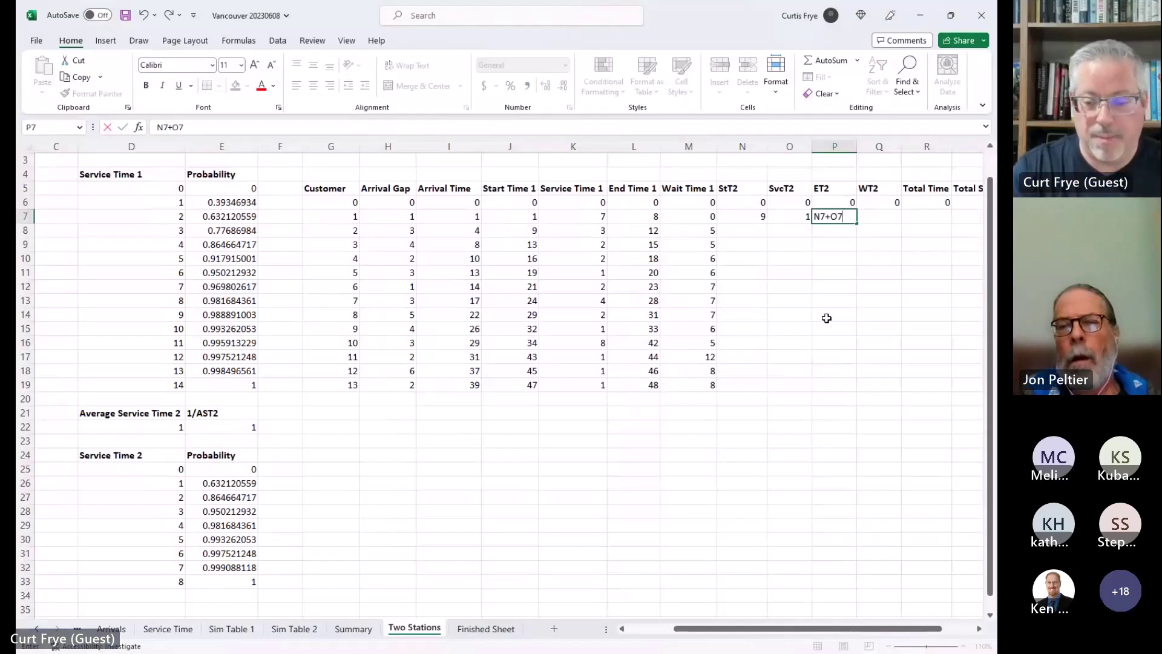
key(Tab)
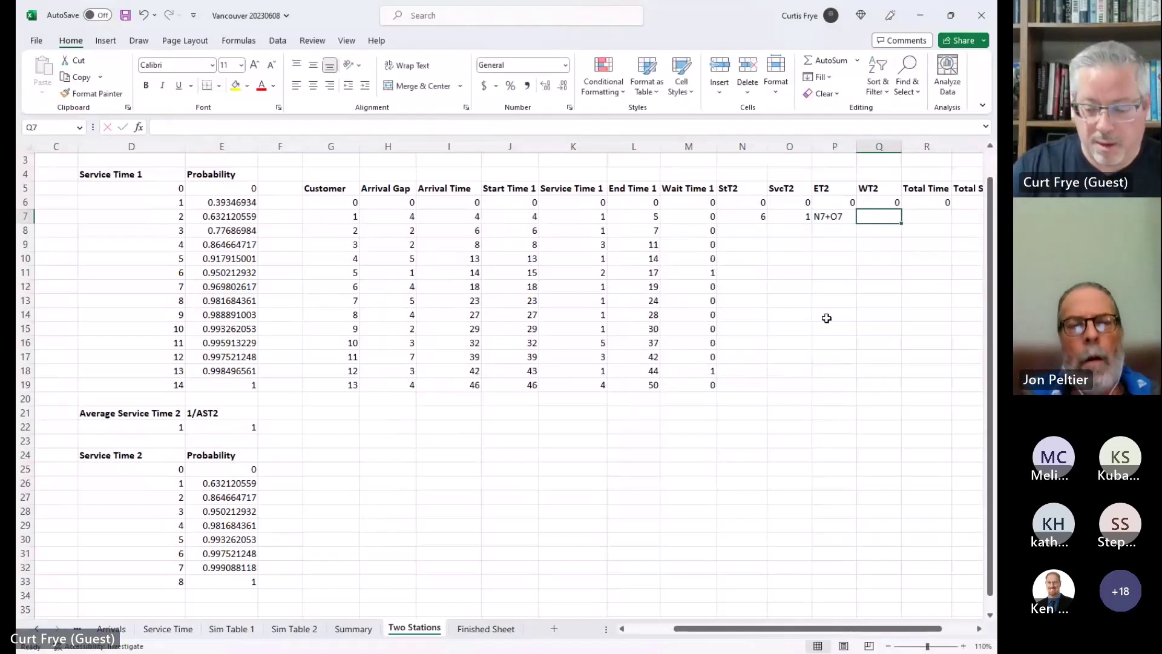
double_click(826, 216)
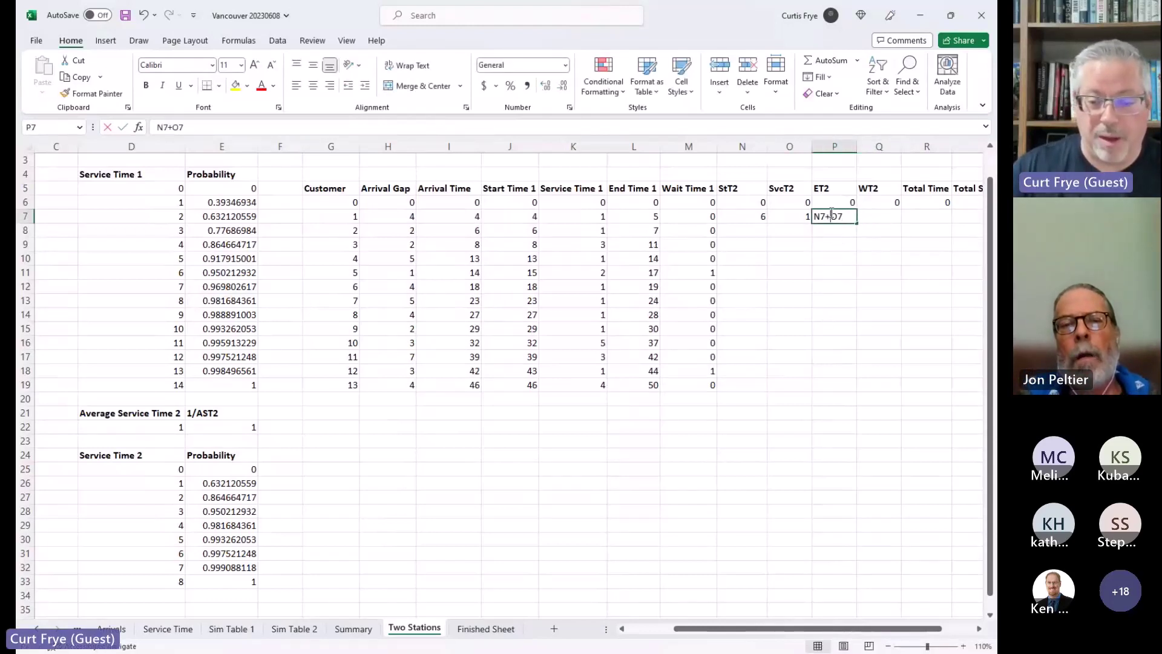
click(817, 217)
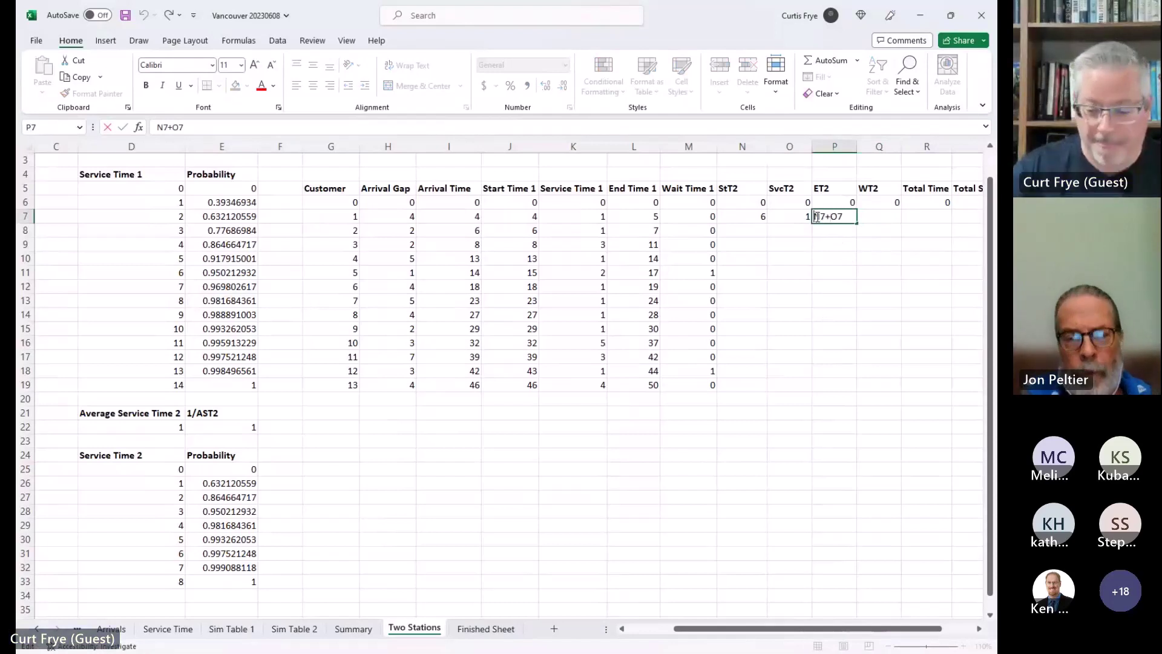
text(=)
key(Tab)
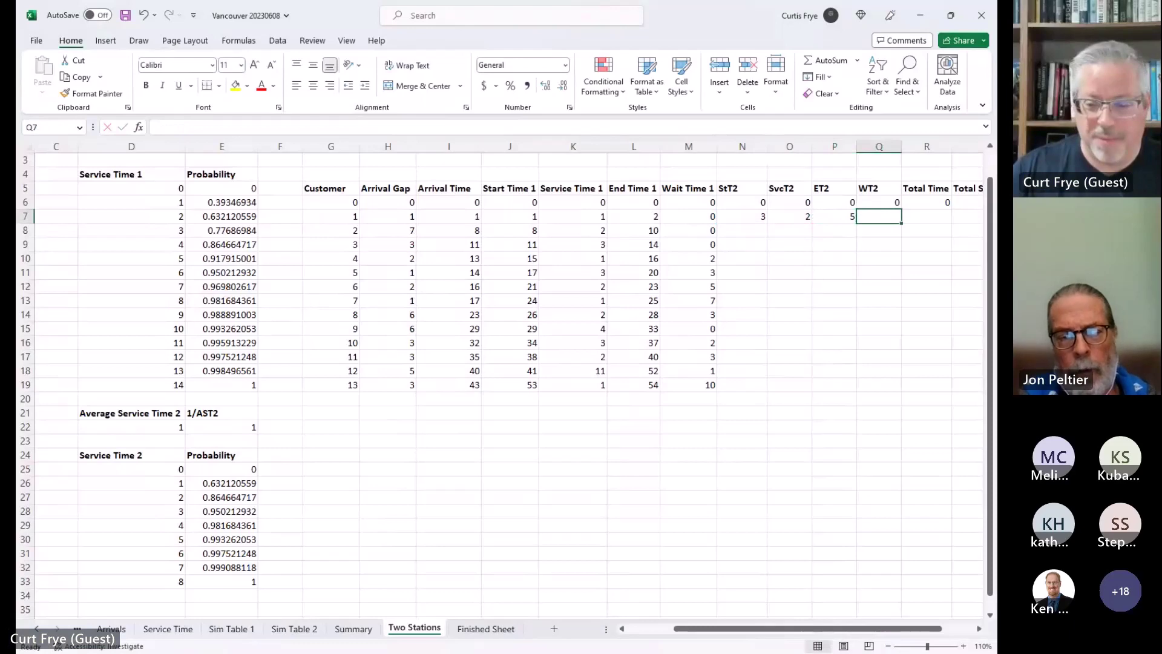
- Enter the second-station wait time formula =N7-L7-1 in Q7
click(978, 629)
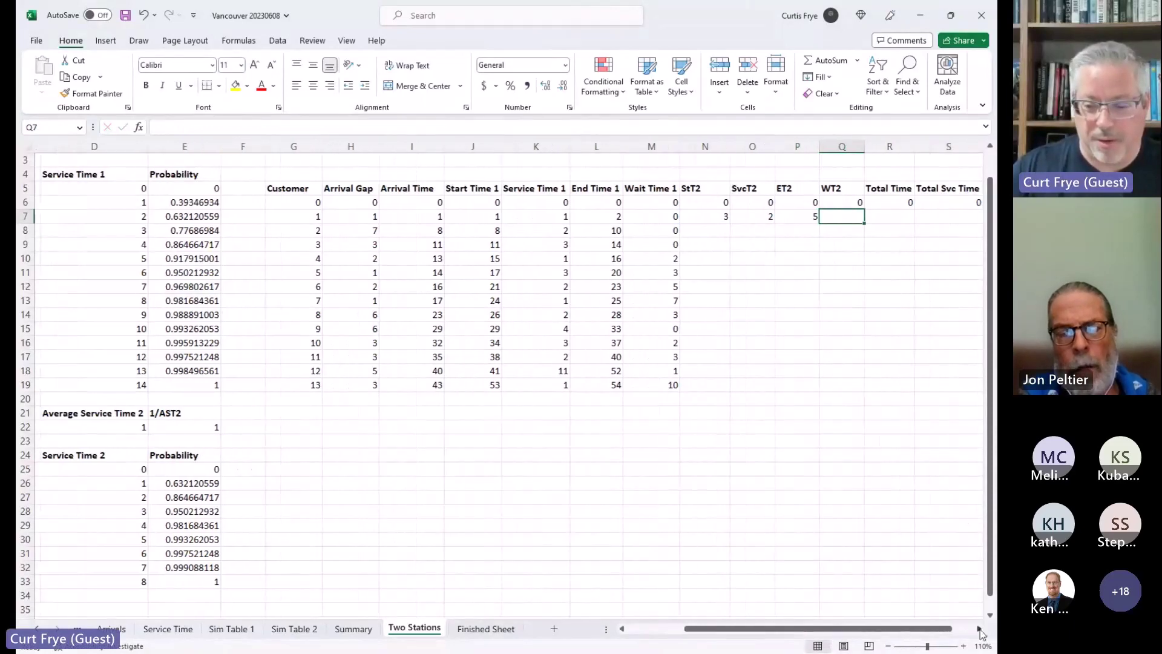
click(978, 629)
click(979, 629)
click(979, 629)
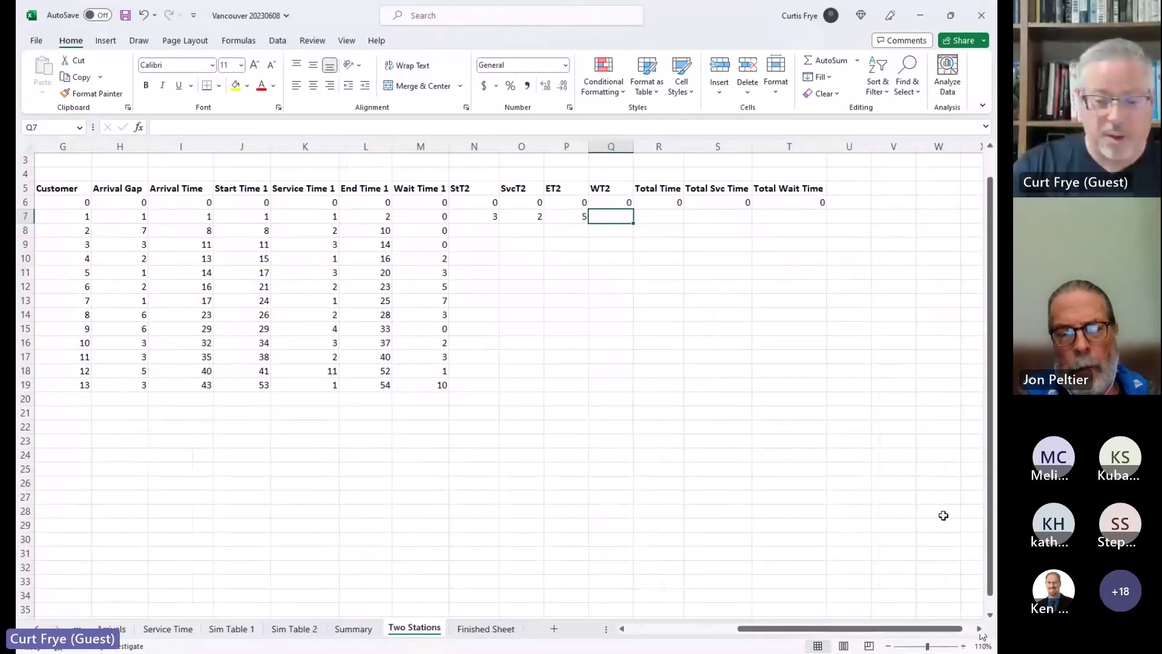
text(=)
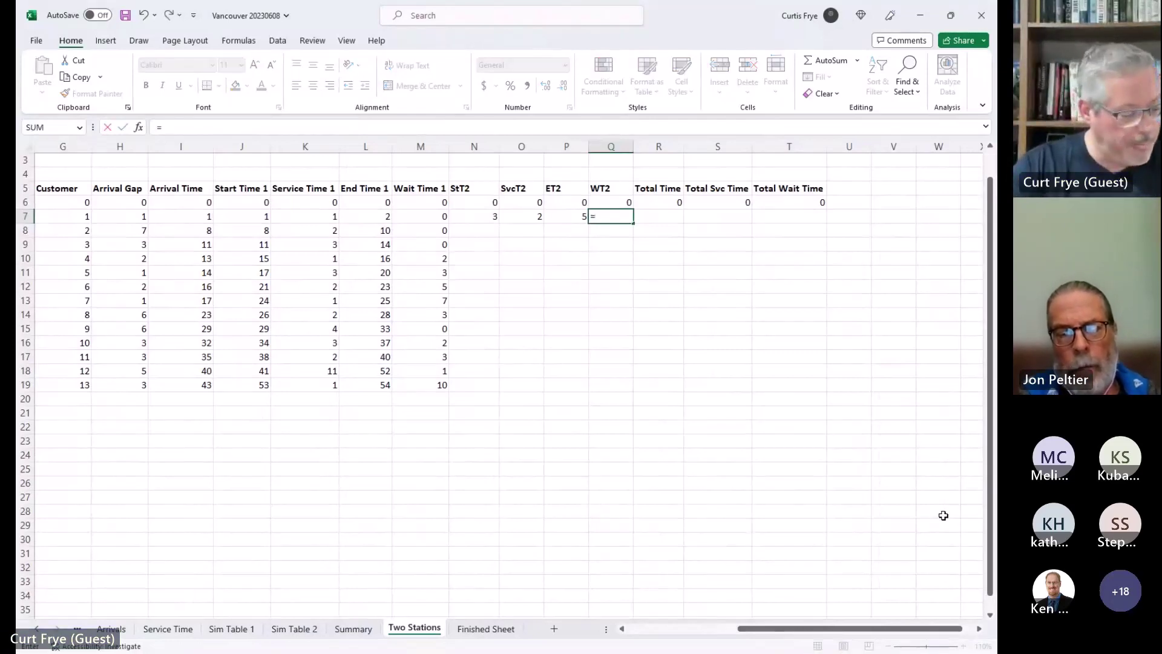
key(Left)
key(Left)
key(Left)
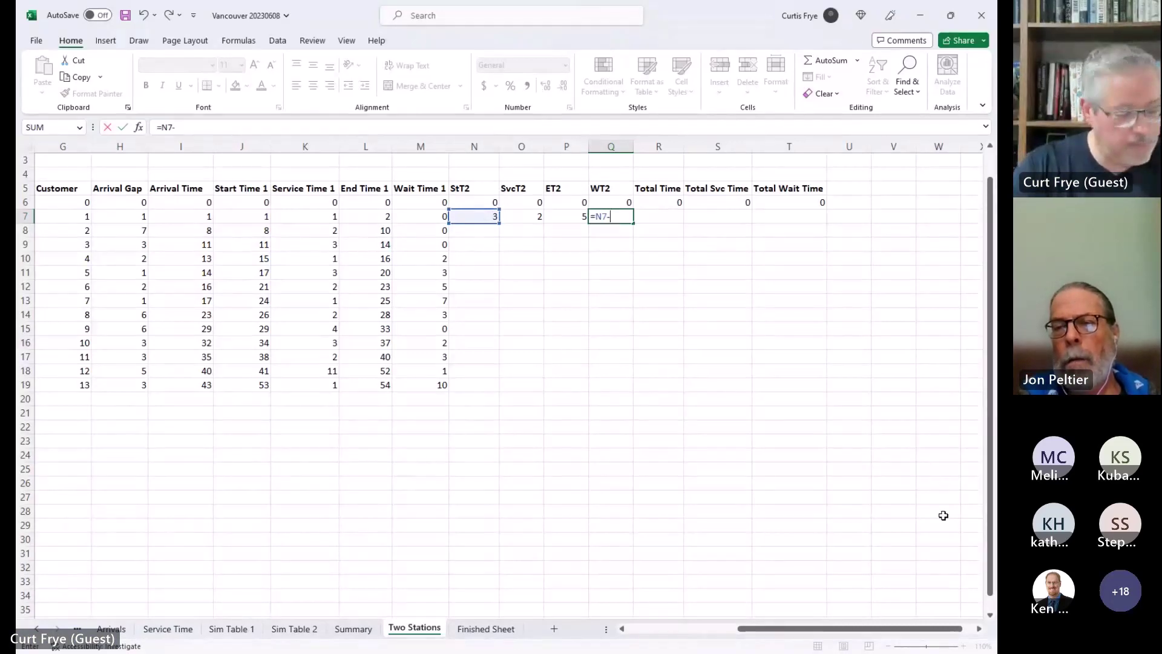
text(L7)
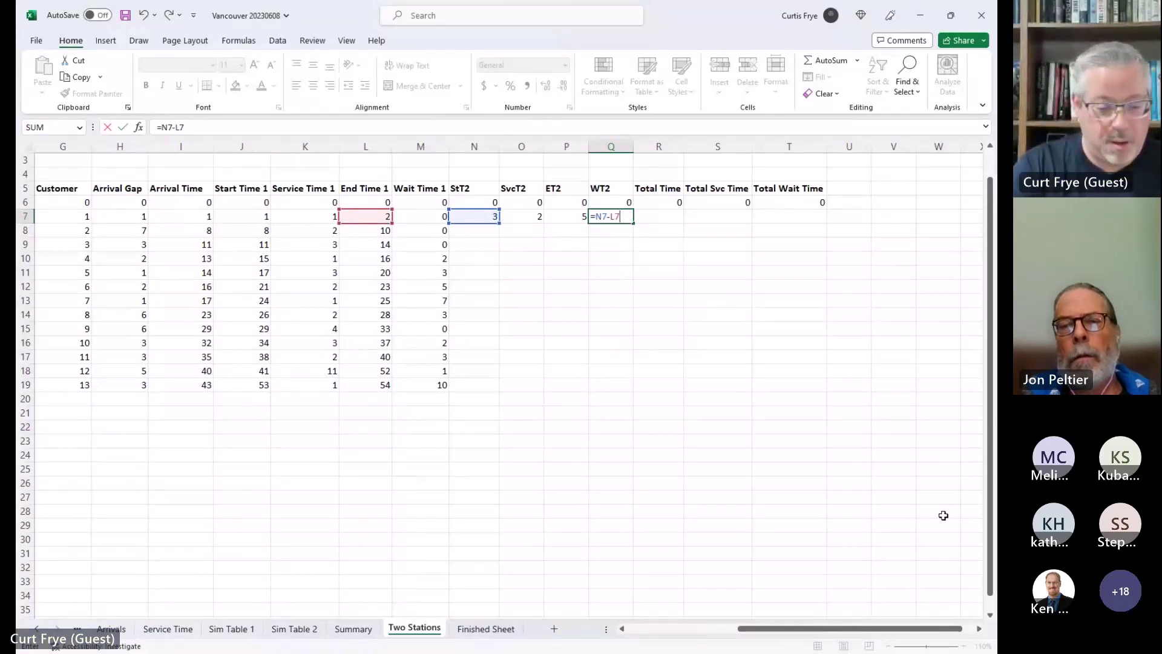
text(-1)
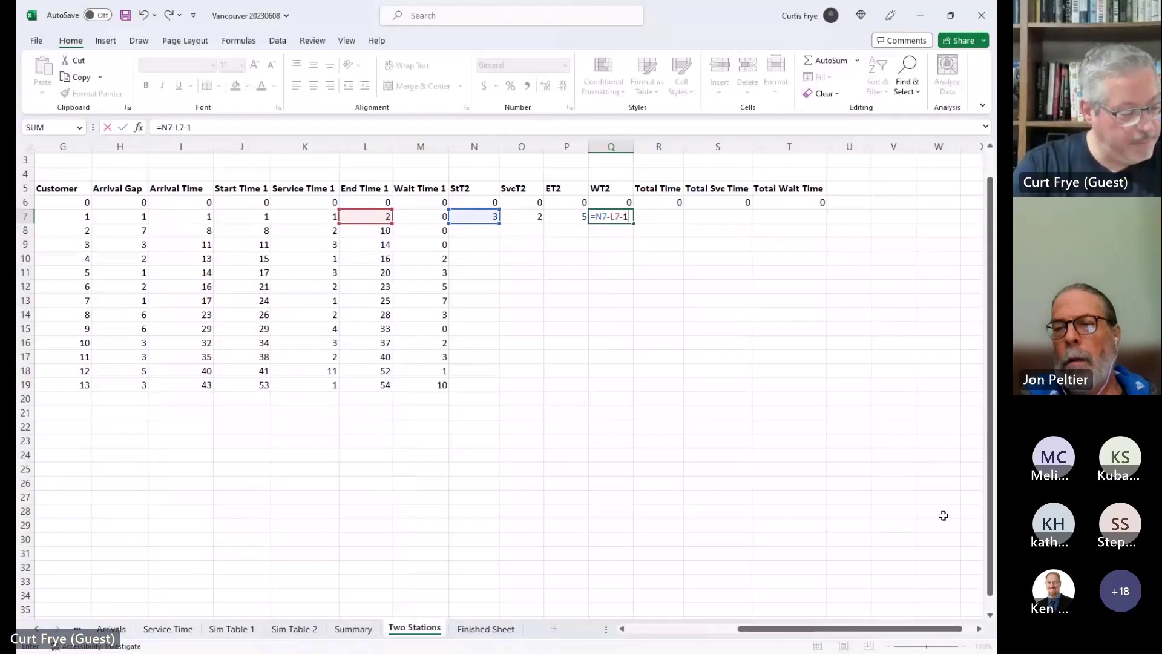
key(Tab)
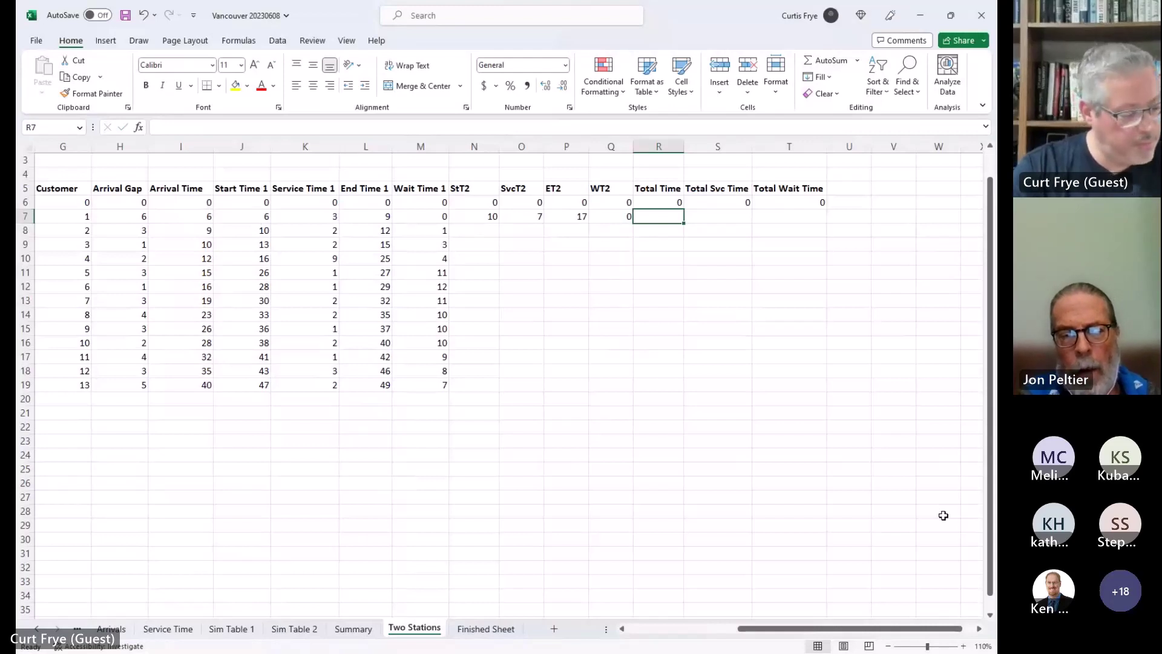
- Enter the total time formula =P7-I7 in R7 for the first customer
text(P)
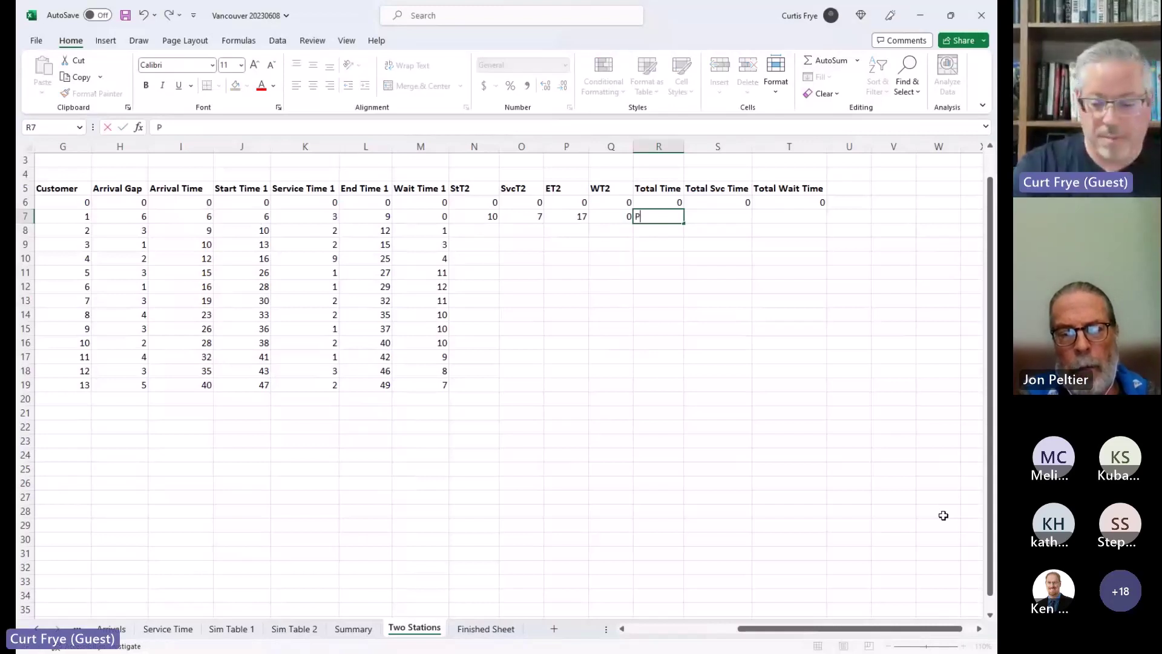
key(BackSpace)
text(=P7)
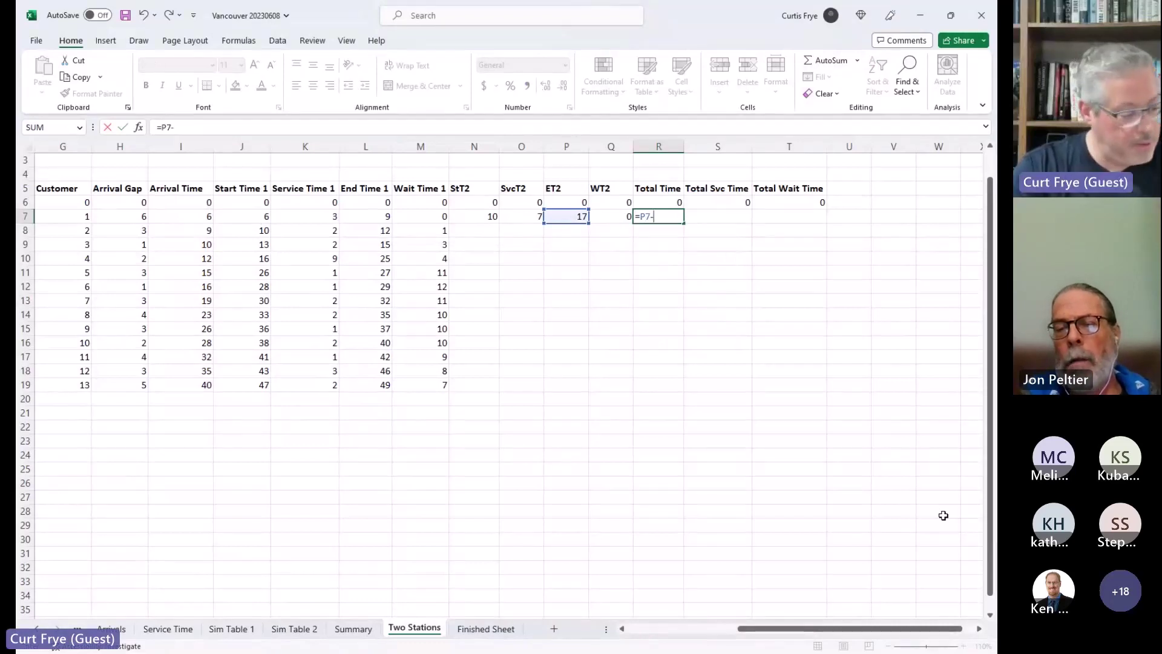
text(-I7)
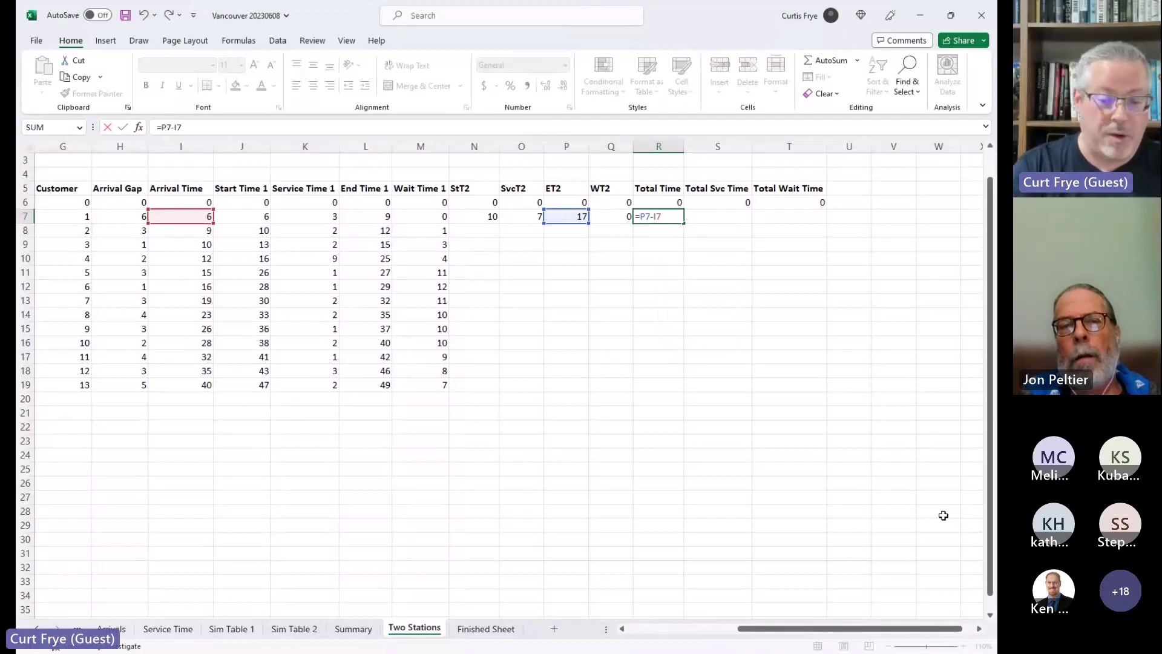
key(Tab)
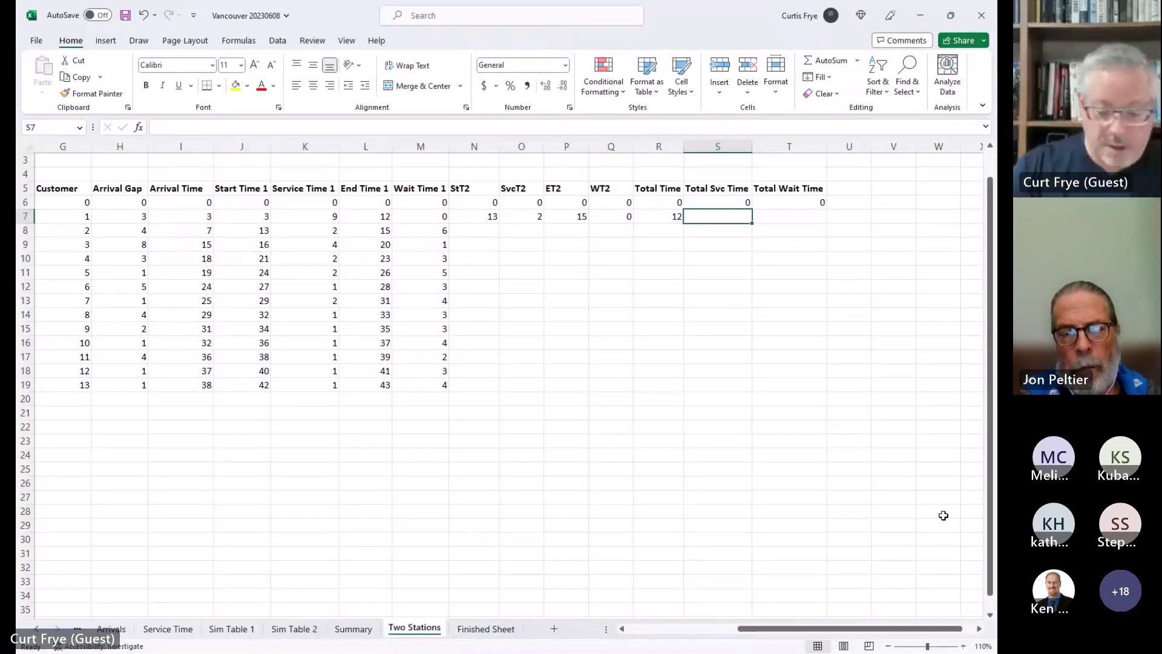
- Enter the total service time formula =K7+O7 in S7, combining both stations' service times
text(=)
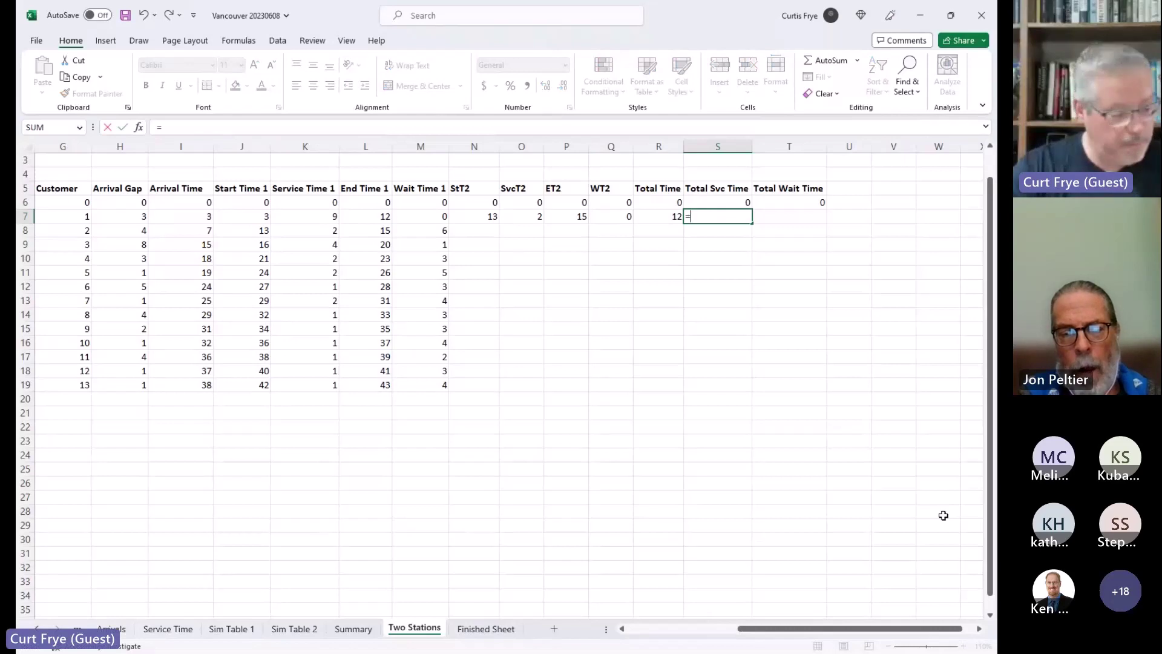
text(K7)
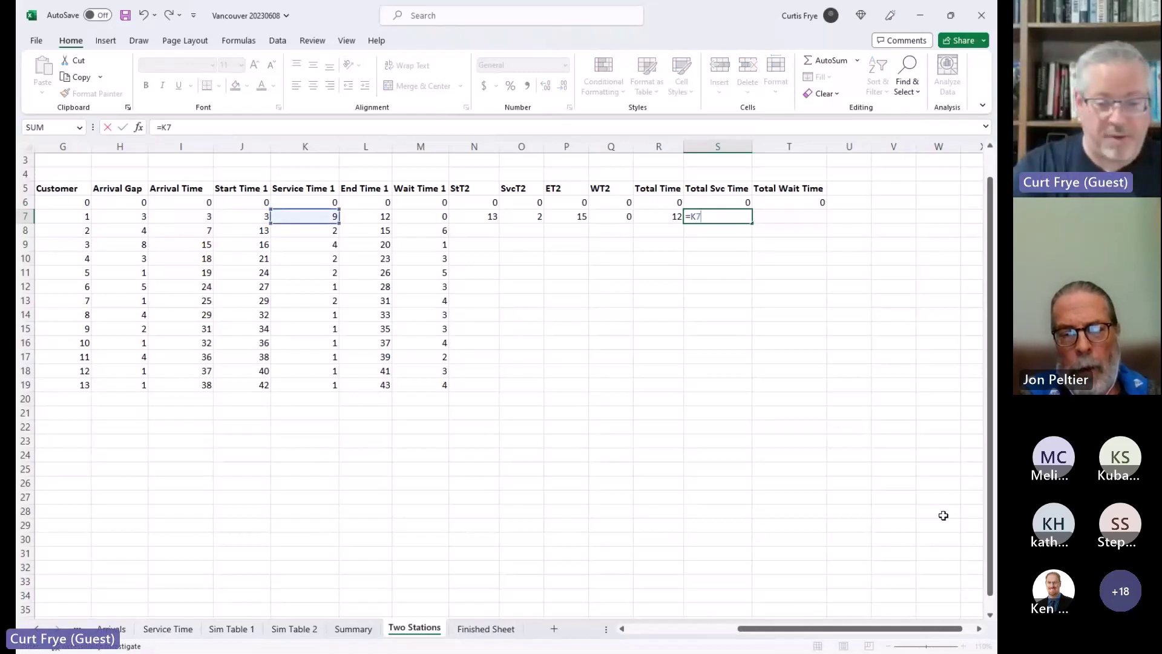
text(+O7)
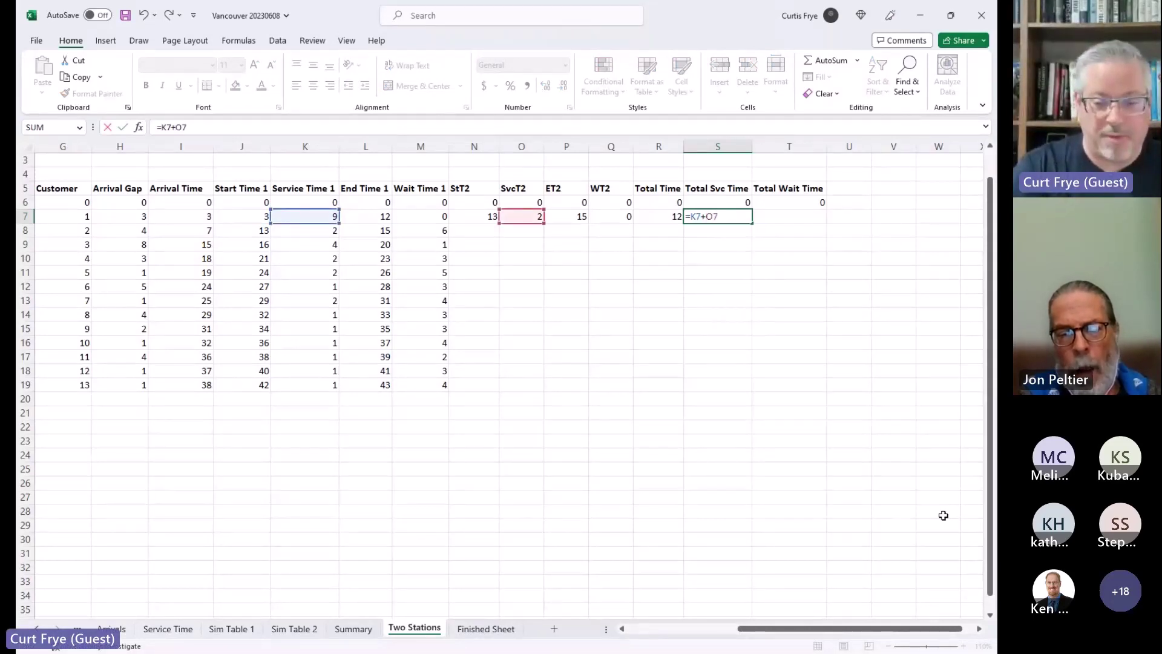
key(Tab)
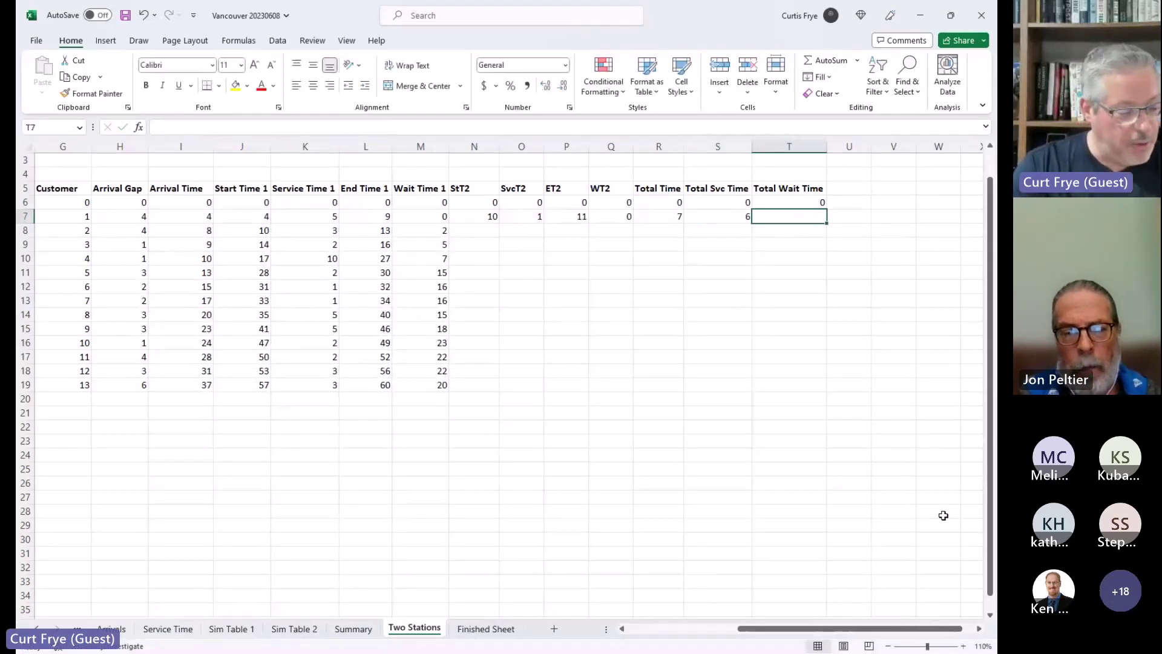
- Enter the total wait time formula =M7+Q7 in T7, combining both stations' wait times
text(=)
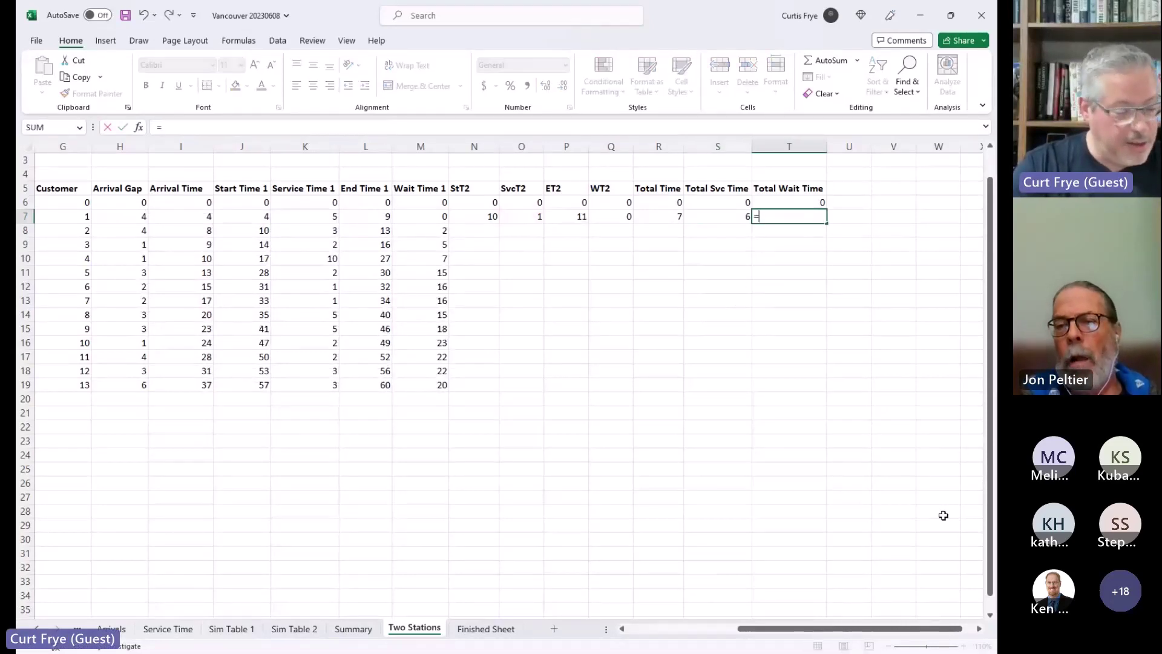
text(M7)
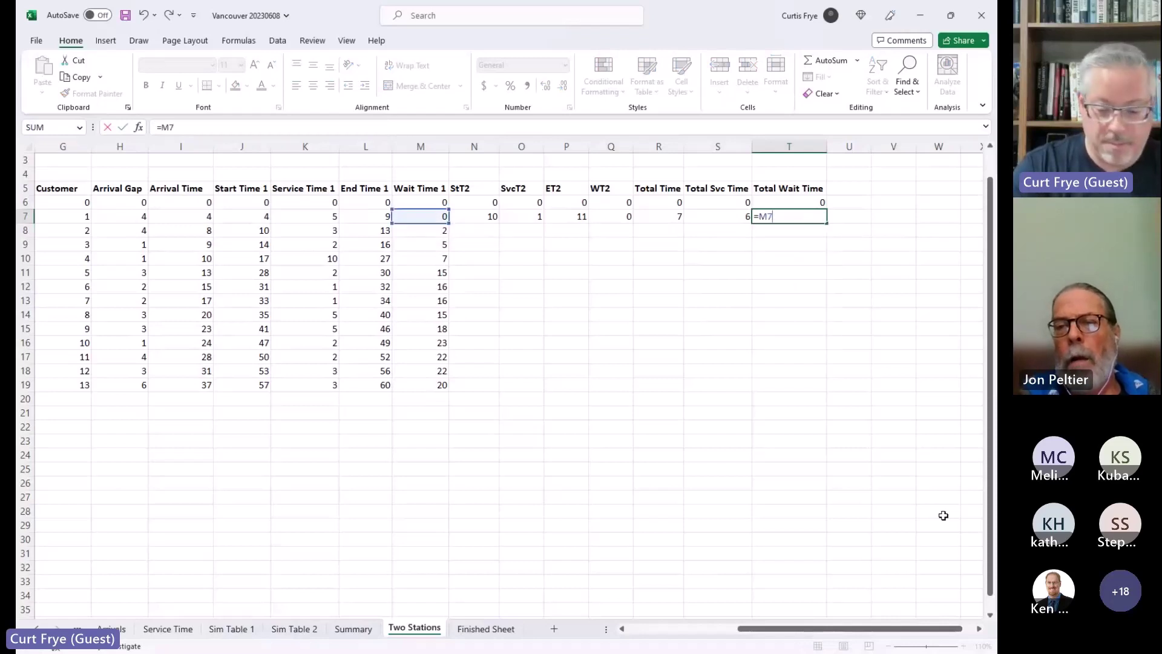
text(+Q)
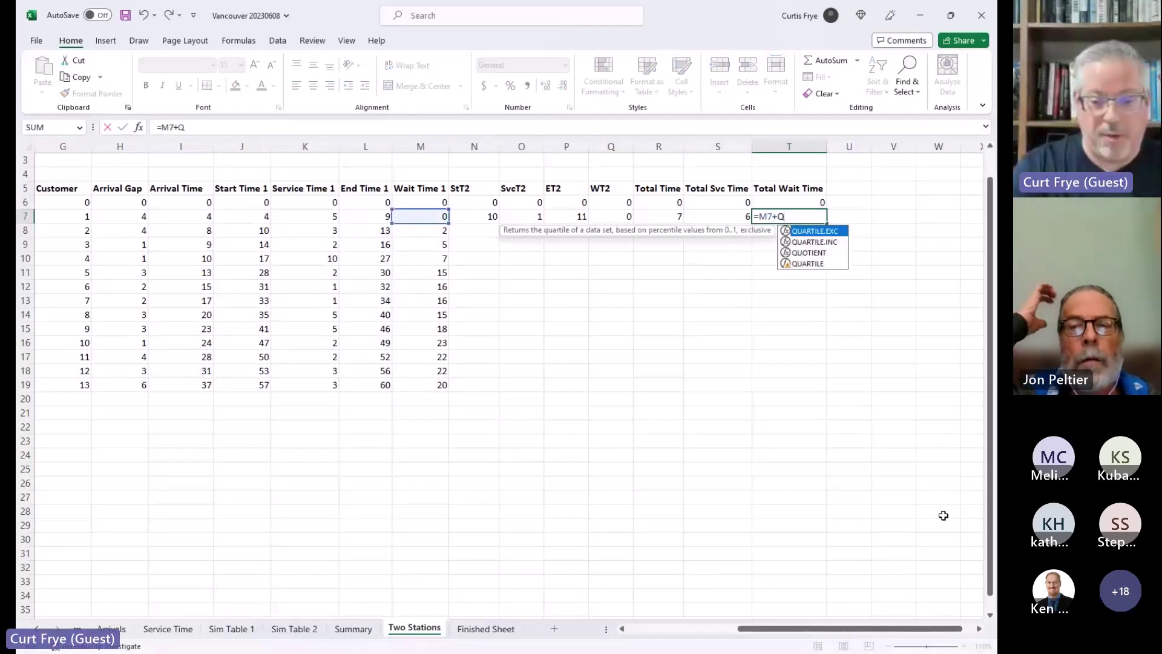
text(7)
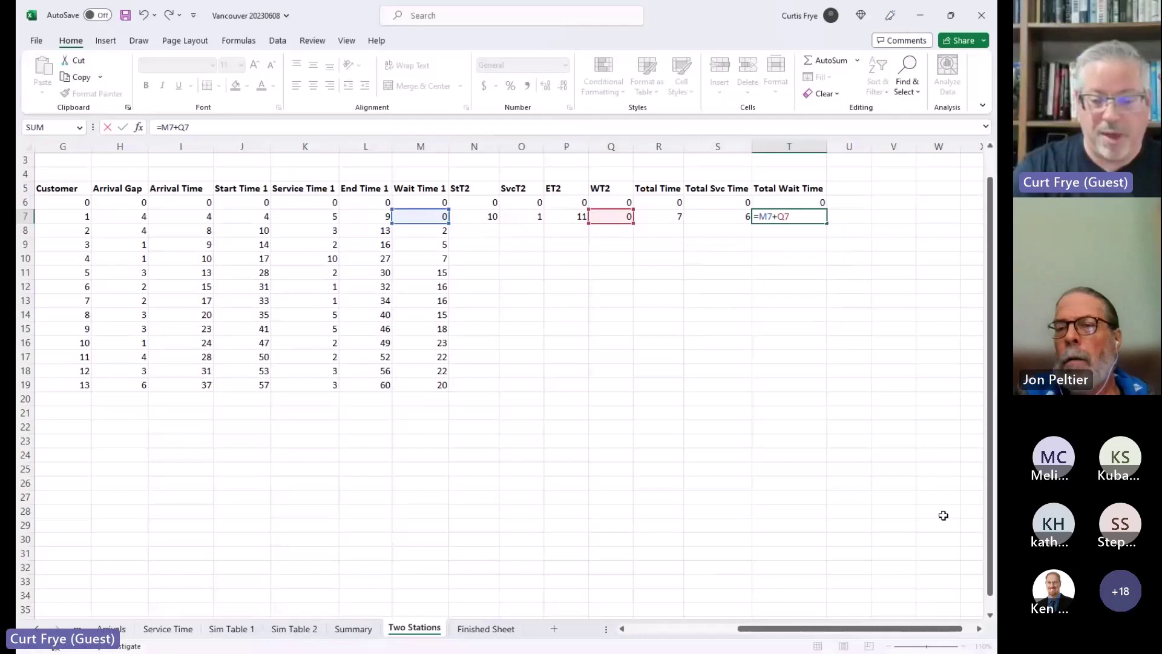
key(Return)
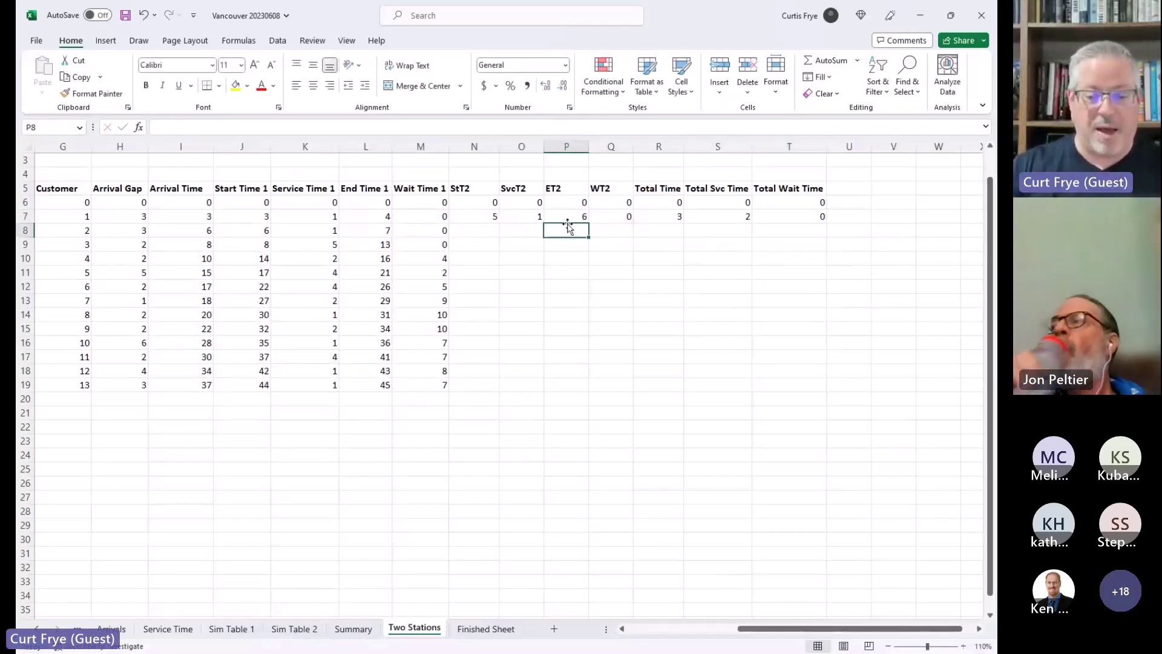
- Fill the second-station and total formulas in N7:T7 down through row 19 for all remaining customers
drag(490, 216, 783, 217)
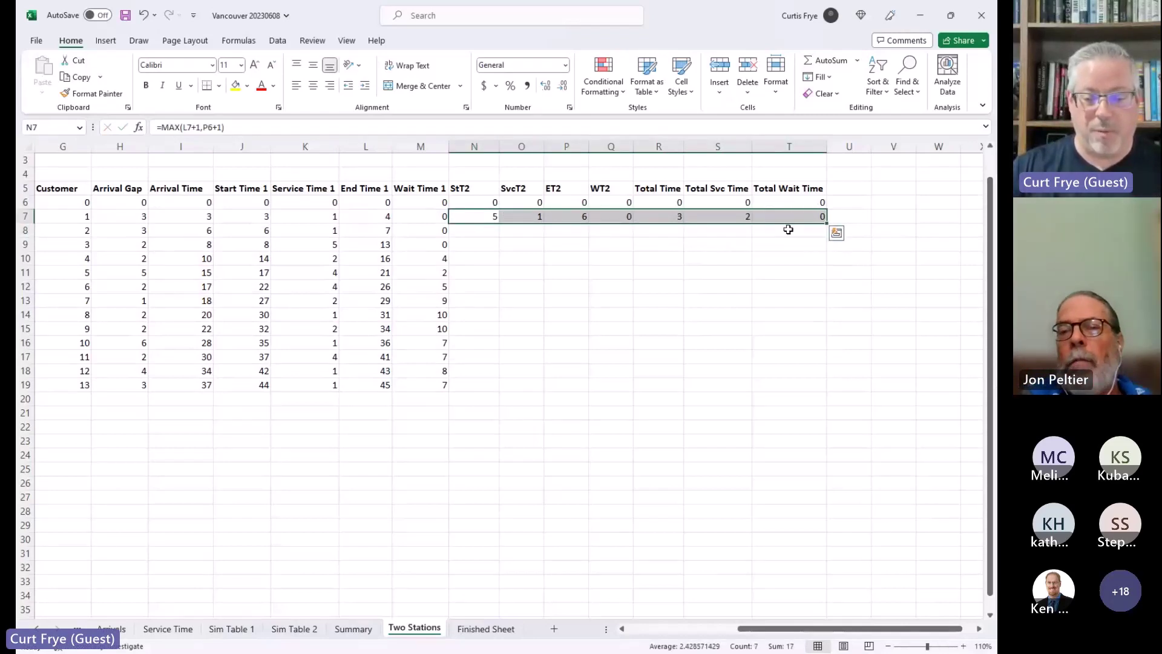
double_click(827, 219)
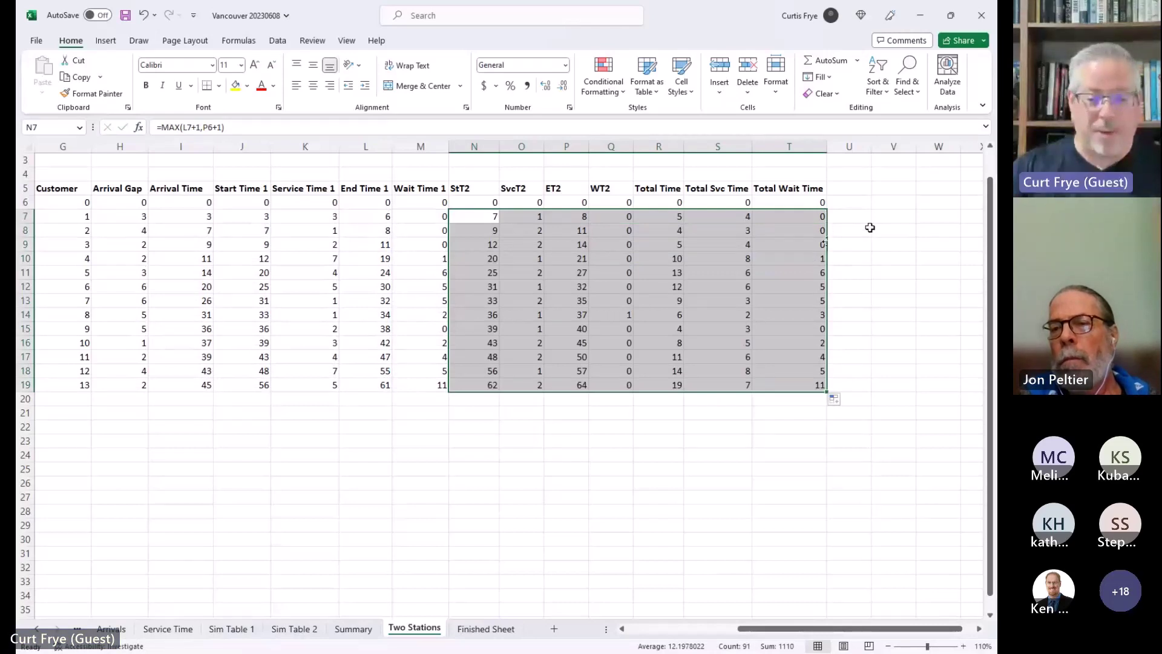
click(818, 200)
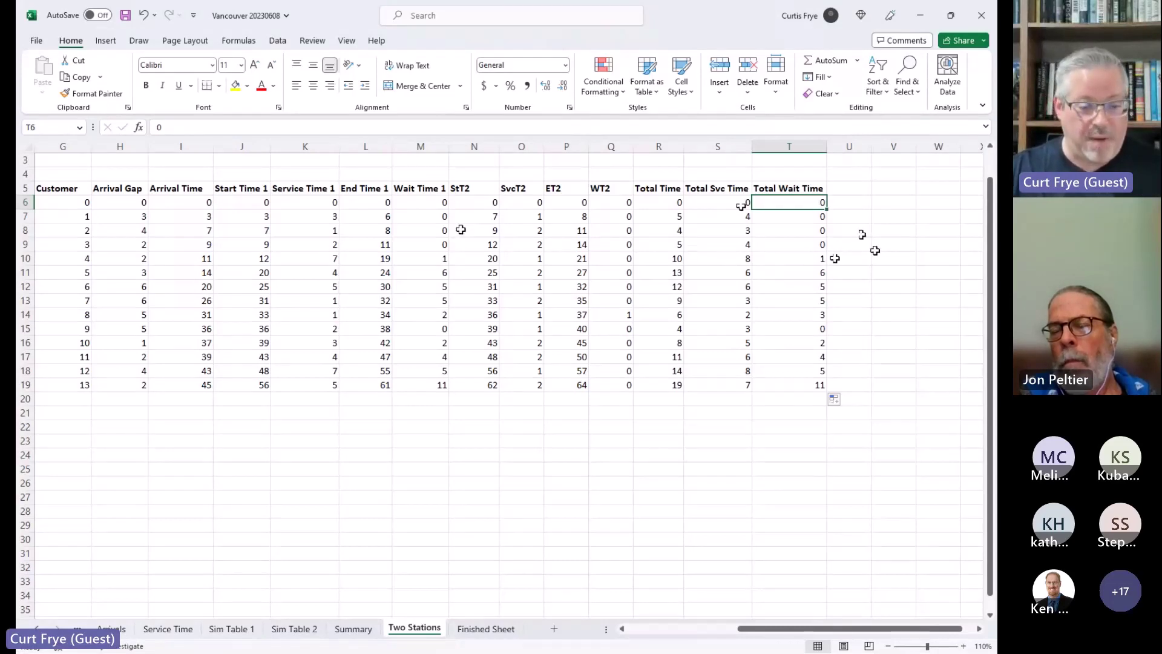
click(312, 256)
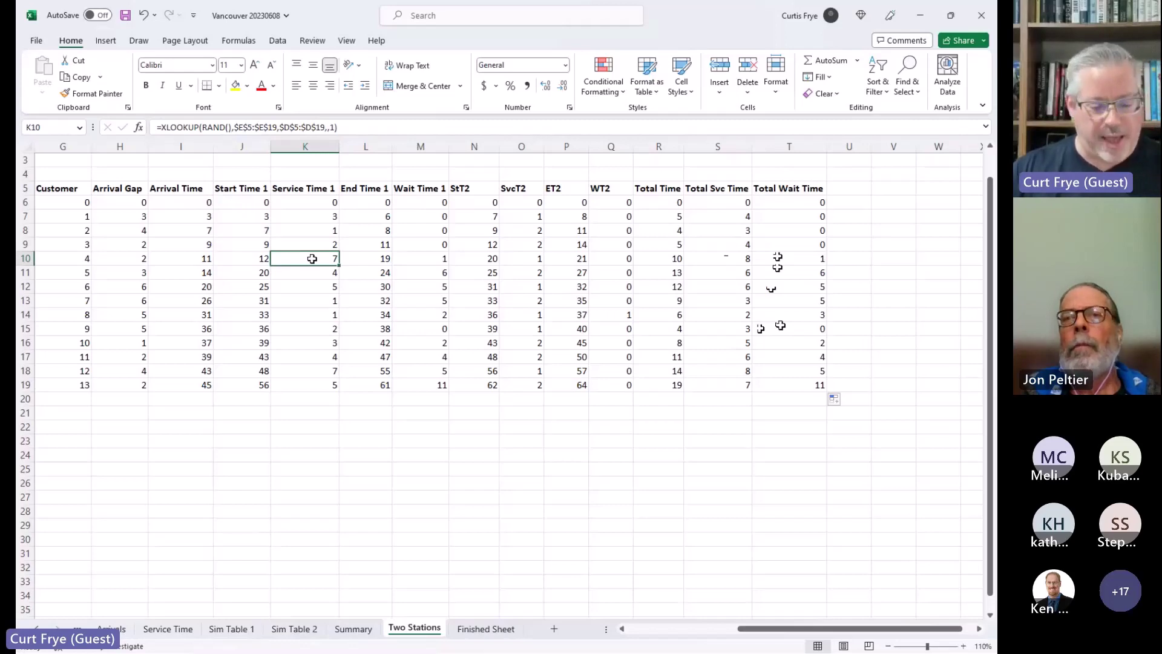
- Switch to the running PowerPoint slide show and advance to the "Contact and full course" slide, revealing its first bullet
key(alt+Tab)
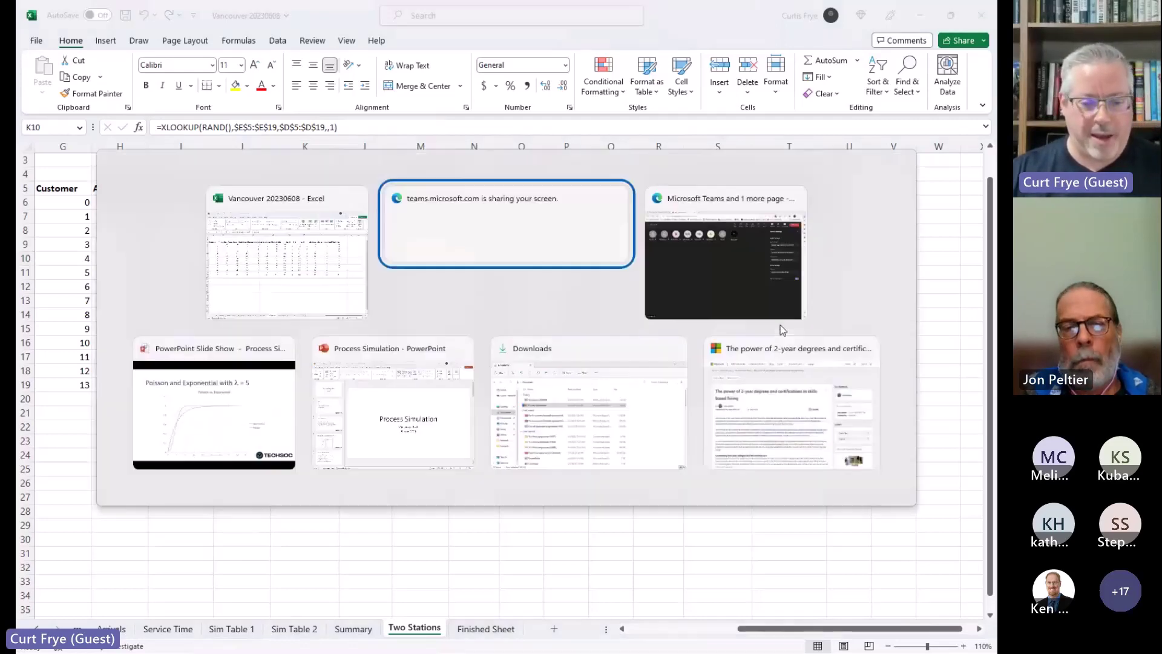
key(alt+Tab)
key(alt+Tab)
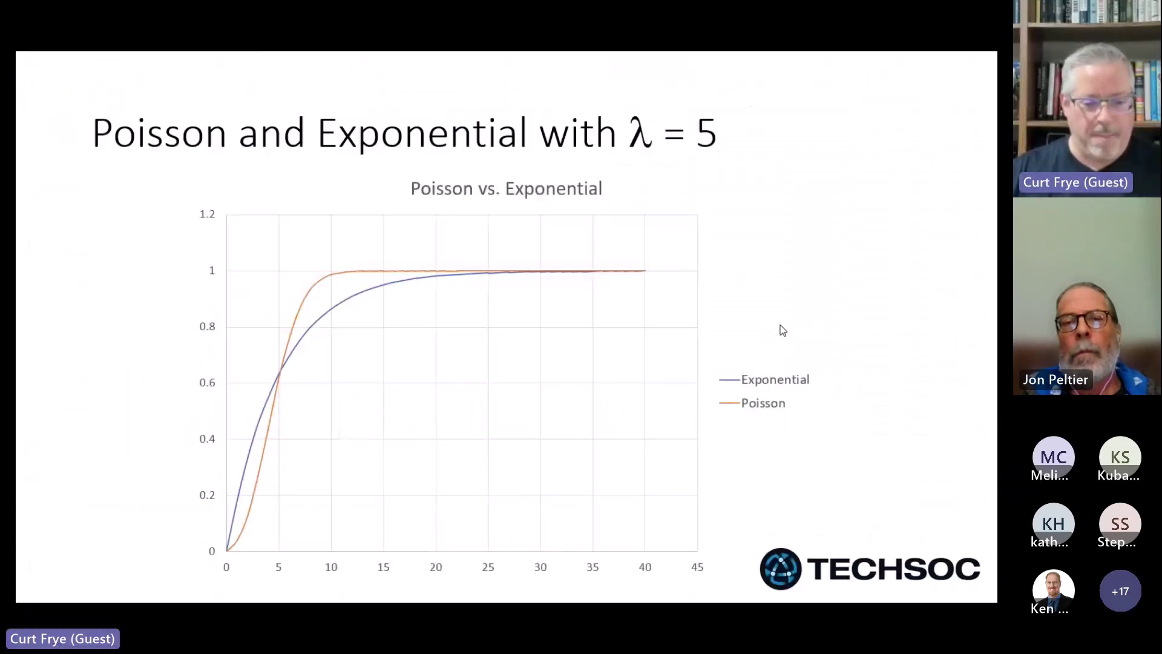
key(Right)
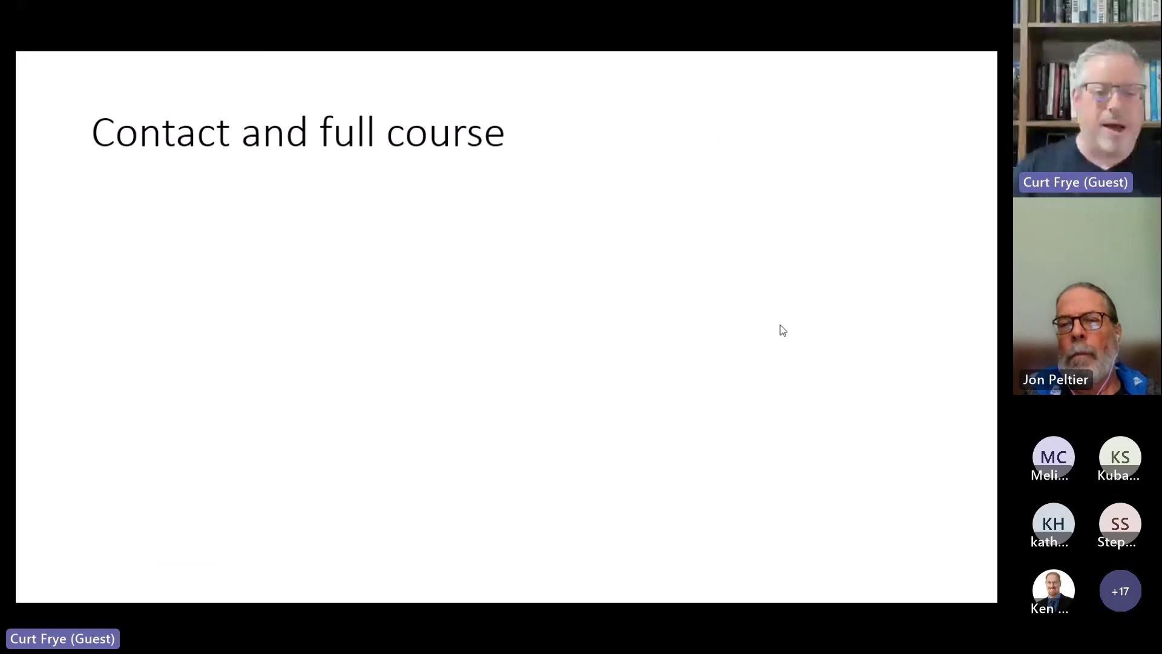
key(Right)
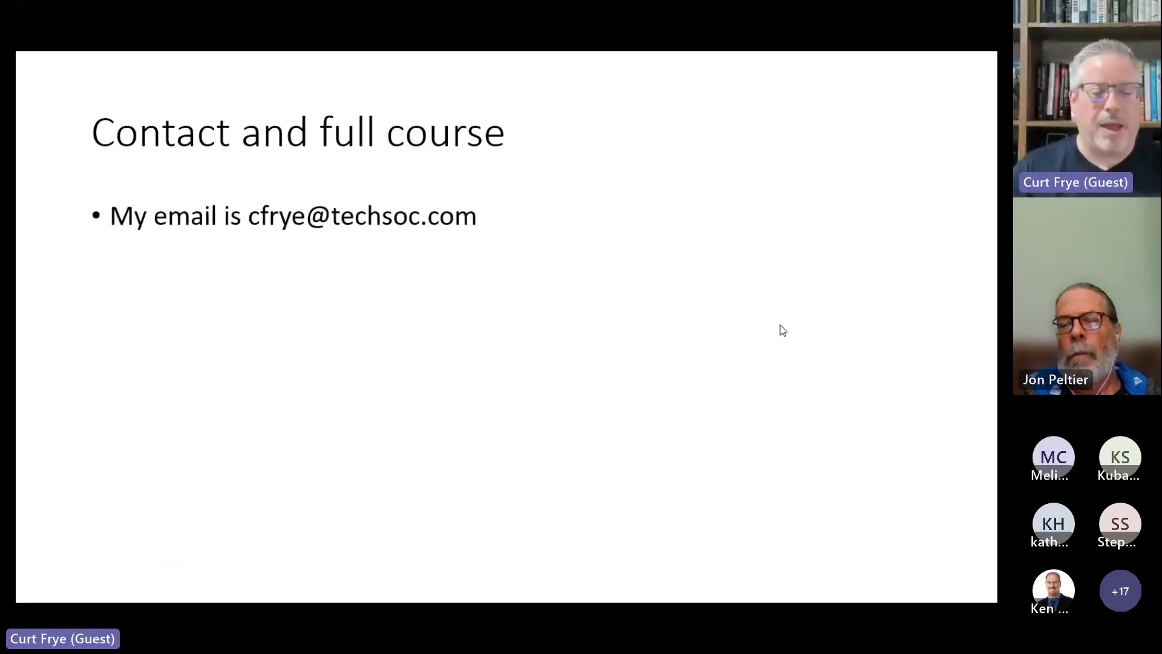